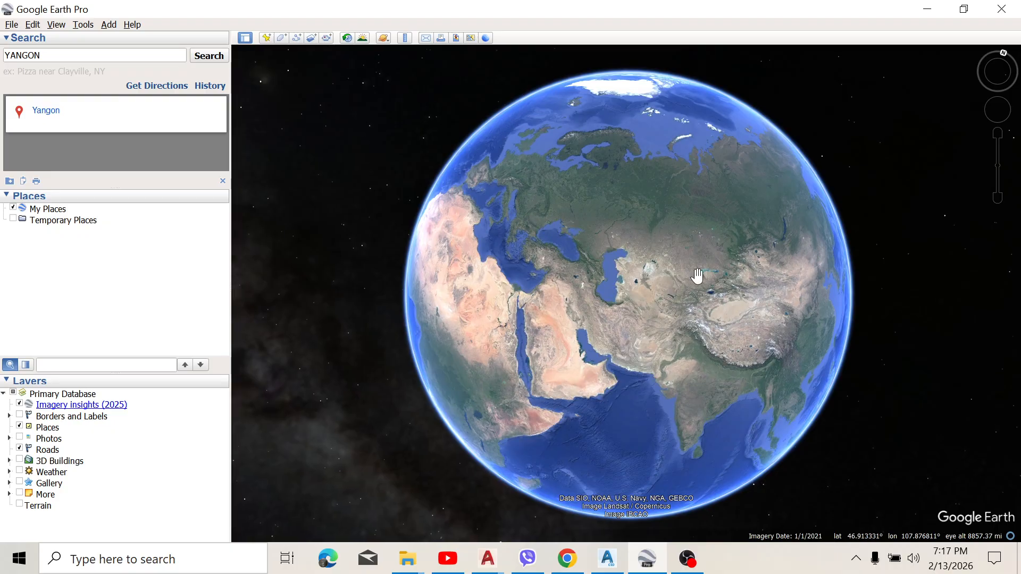
Step: Search for Yangon, fly there and zoom in on the golf course north of the city marker
scroll(633, 283, "down", 2)
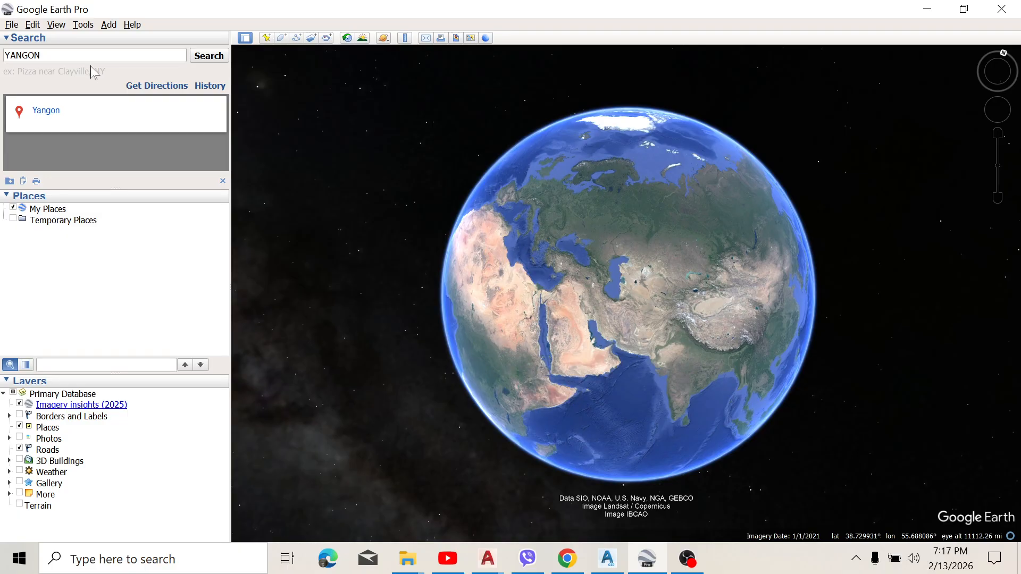
left_click(213, 59)
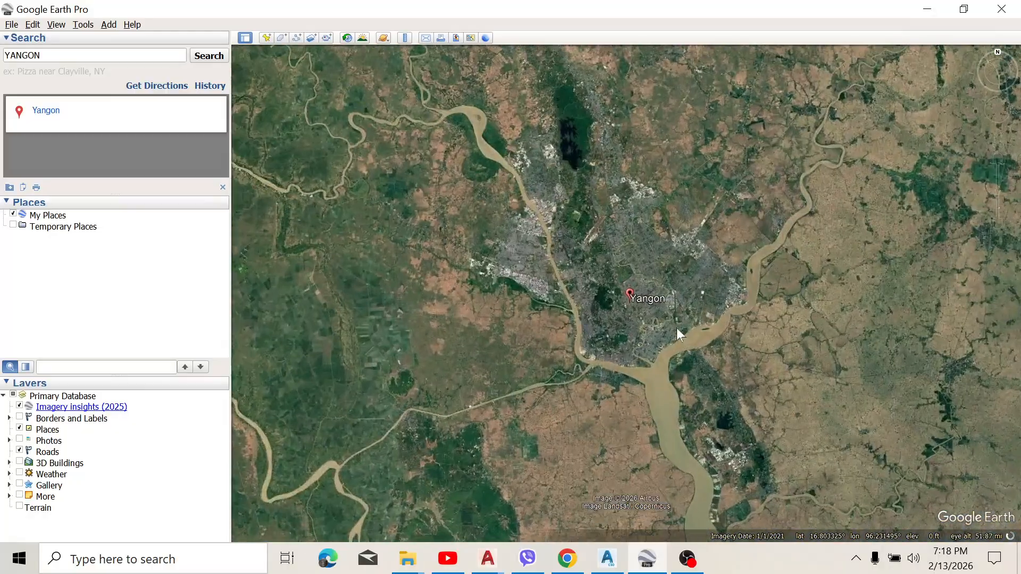
scroll(629, 296, "up", 5)
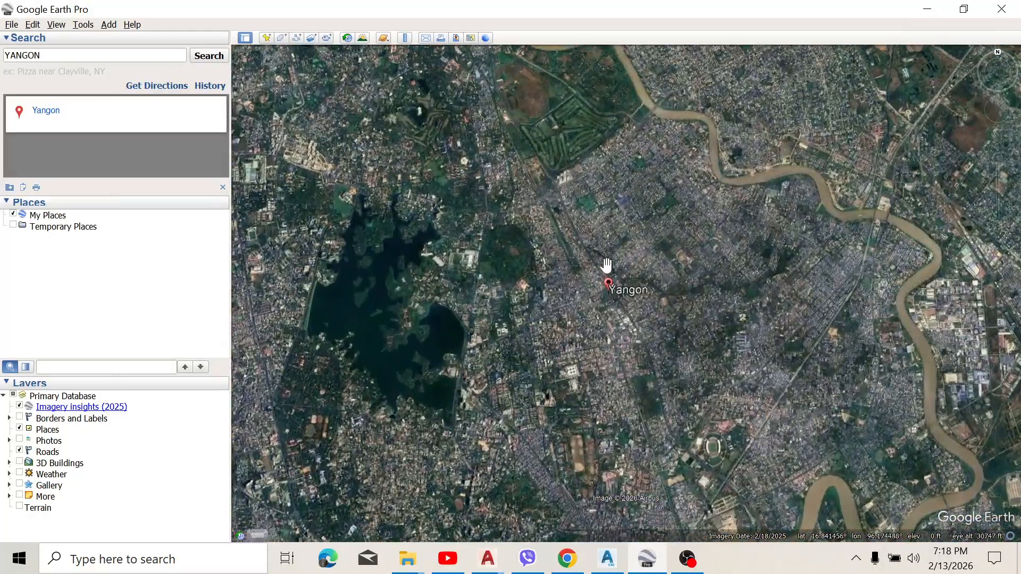
left_click_drag(604, 257, 611, 285)
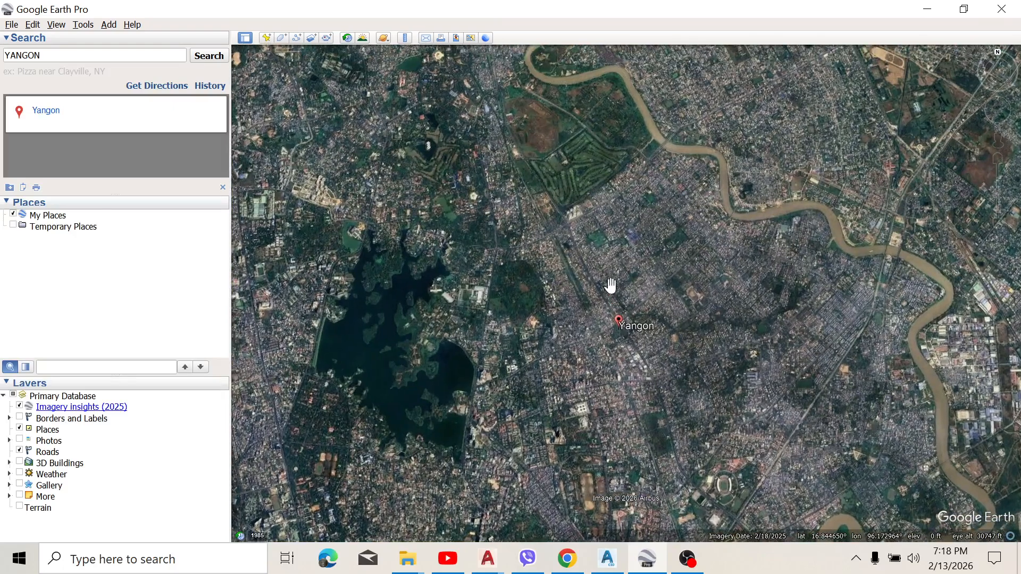
scroll(591, 212, "up", 1)
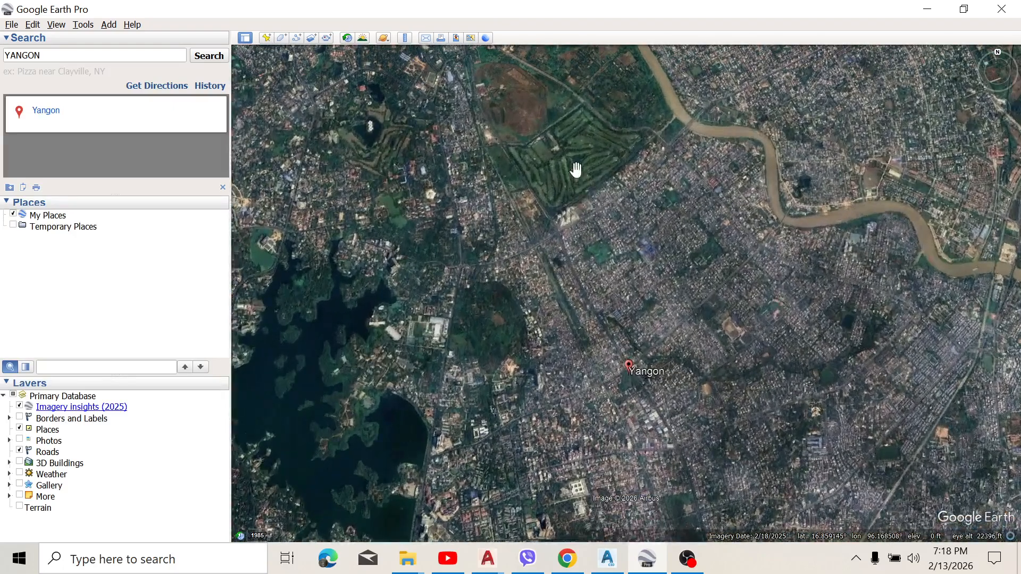
scroll(576, 168, "up", 3)
scroll(576, 169, "up", 2)
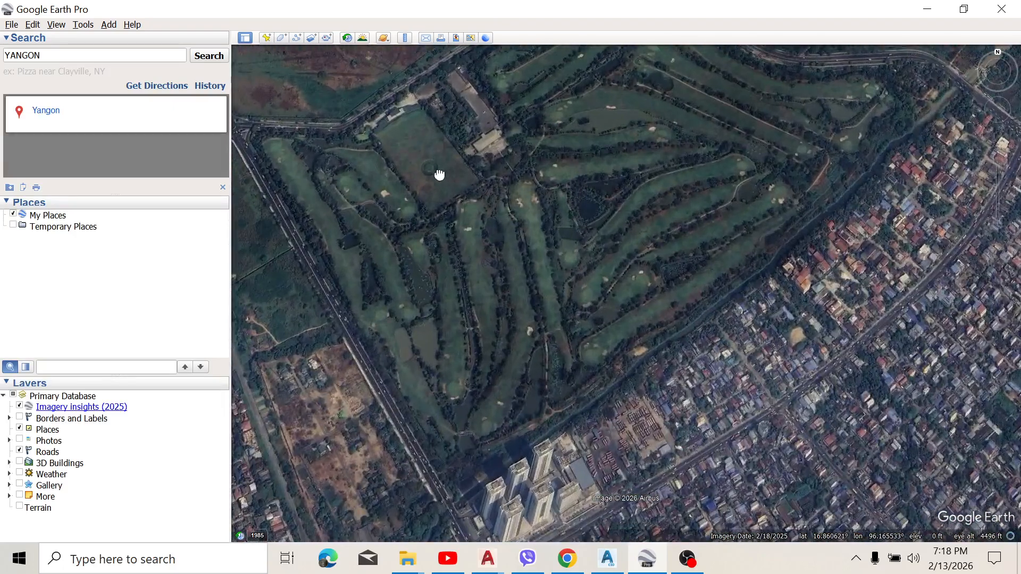
Step: Examine the vacant plot between the railway line and the main road, just west of the golf course
left_click_drag(439, 175, 489, 181)
mouse_move(489, 181)
right_mouse_down()
mouse_move(497, 208)
mouse_move(493, 181)
right_mouse_up()
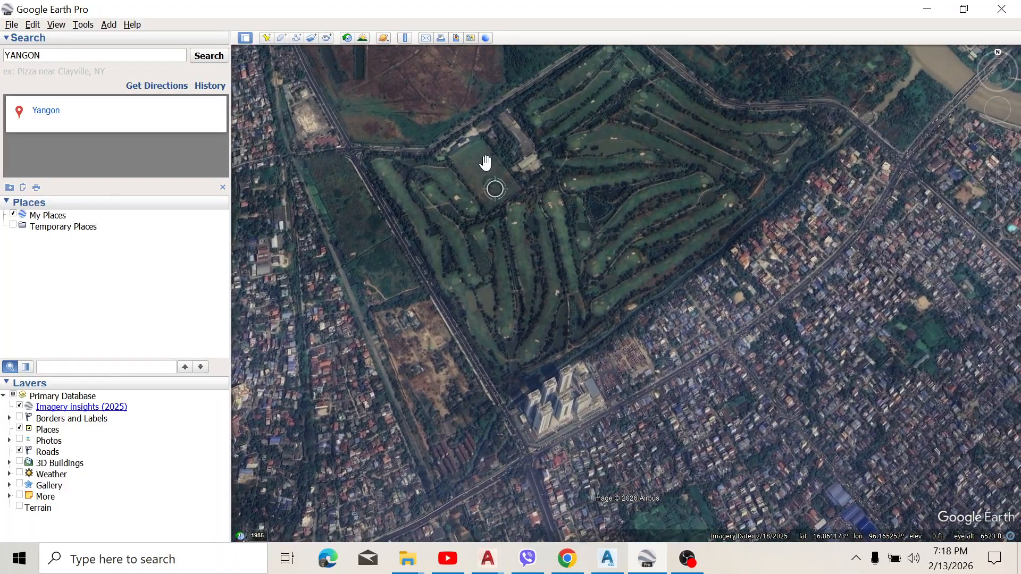
scroll(489, 151, "down", 2)
left_click_drag(489, 151, 485, 168)
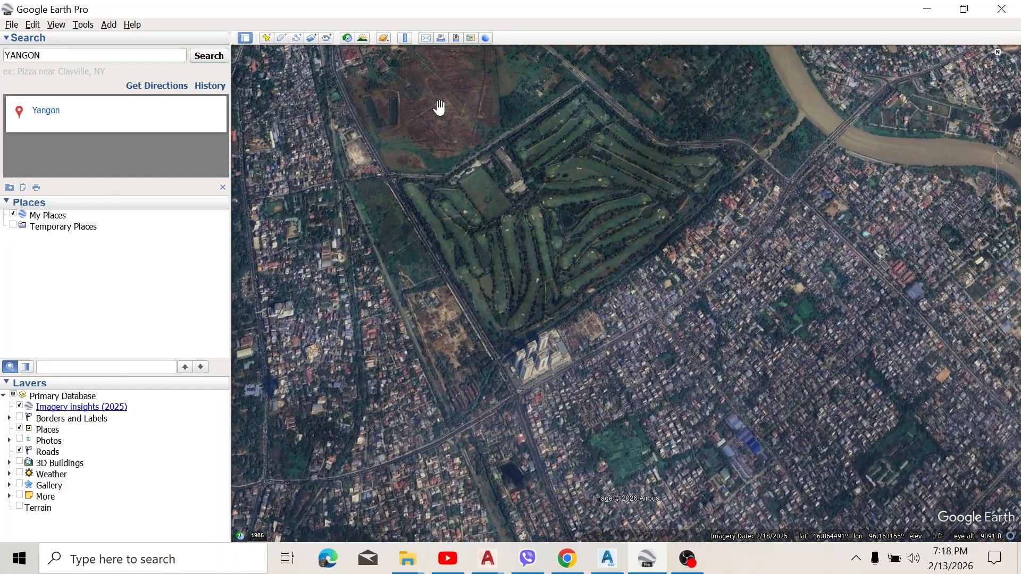
scroll(440, 104, "up", 1)
scroll(409, 114, "up", 2)
scroll(481, 292, "up", 1)
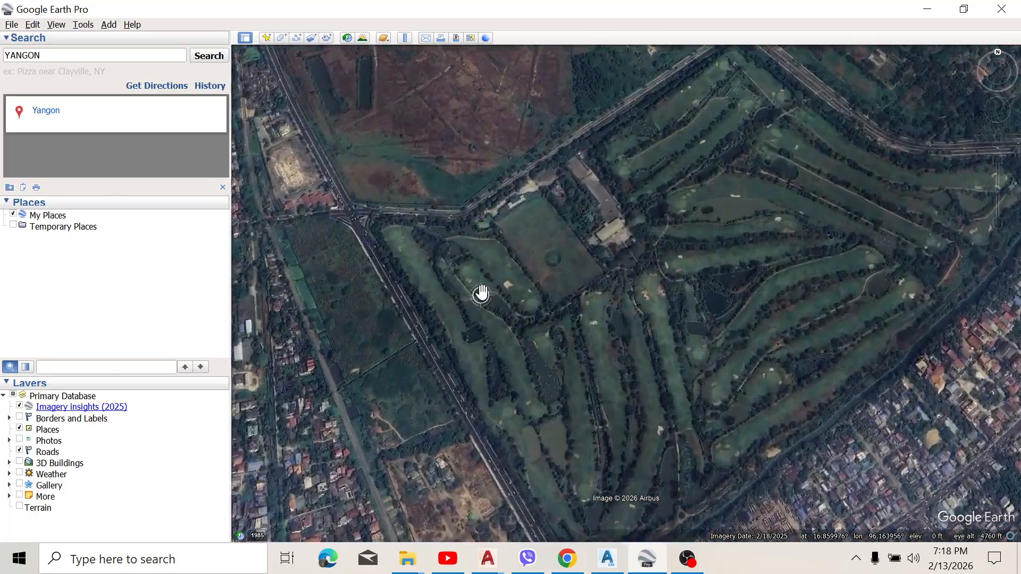
scroll(390, 282, "up", 1)
scroll(353, 291, "up", 2)
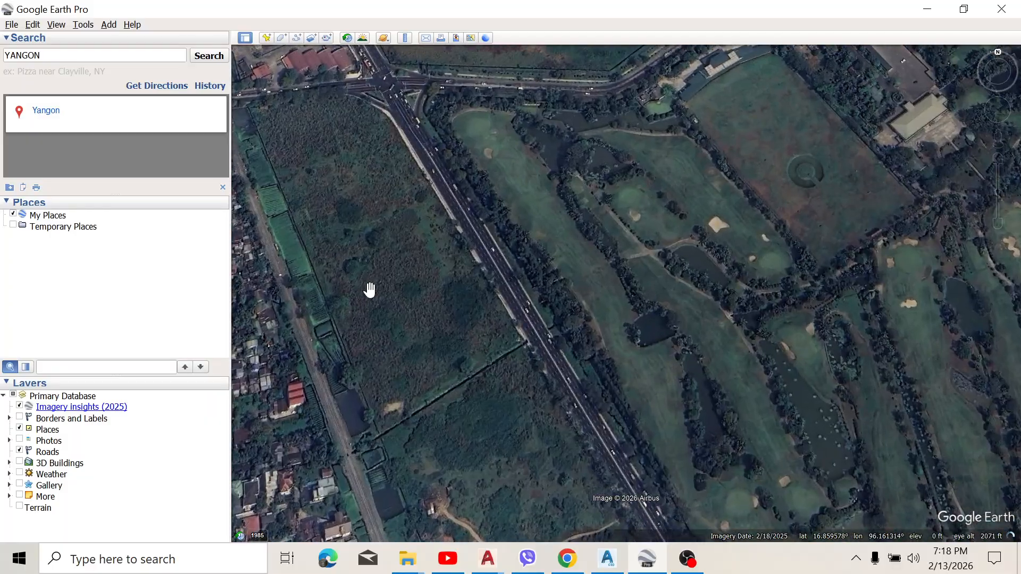
left_click_drag(369, 291, 453, 278)
scroll(454, 278, "down", 1)
scroll(454, 278, "down", 1)
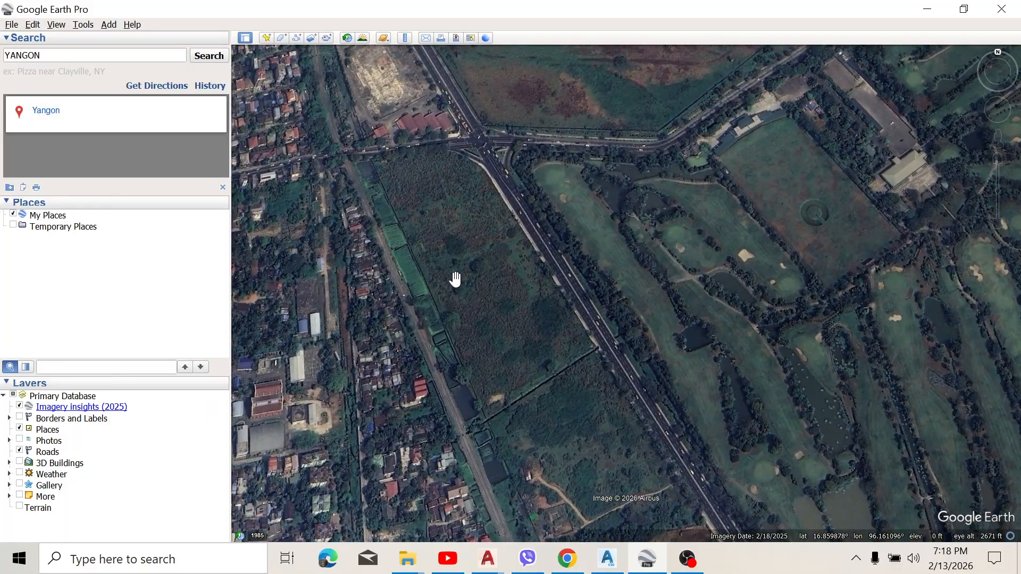
scroll(451, 270, "up", 2)
scroll(435, 208, "down", 3)
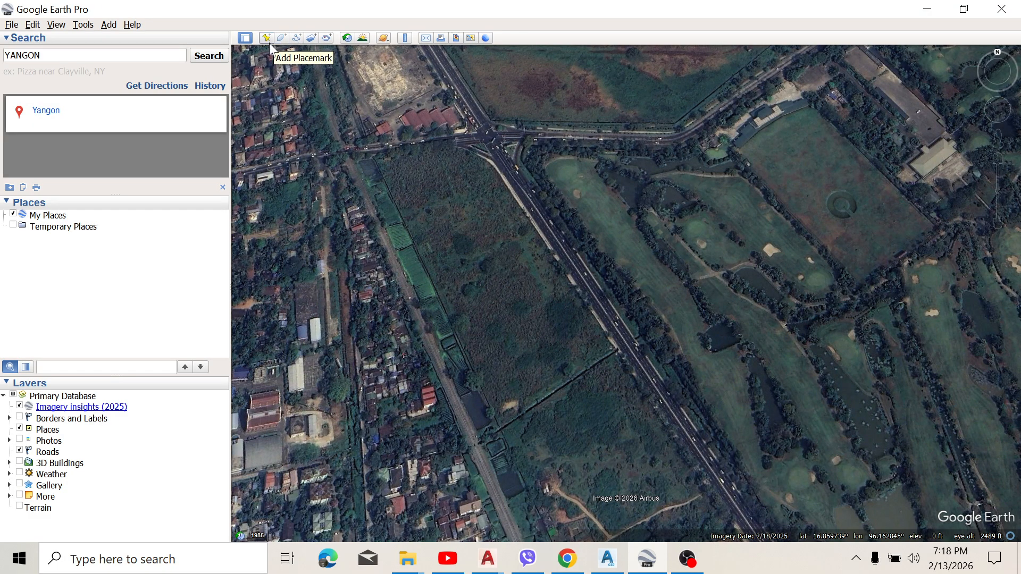
Step: Add a new placemark and position it on the vacant plot at about latitude 16.8601°, longitude 96.1613°
scroll(450, 210, "up", 2)
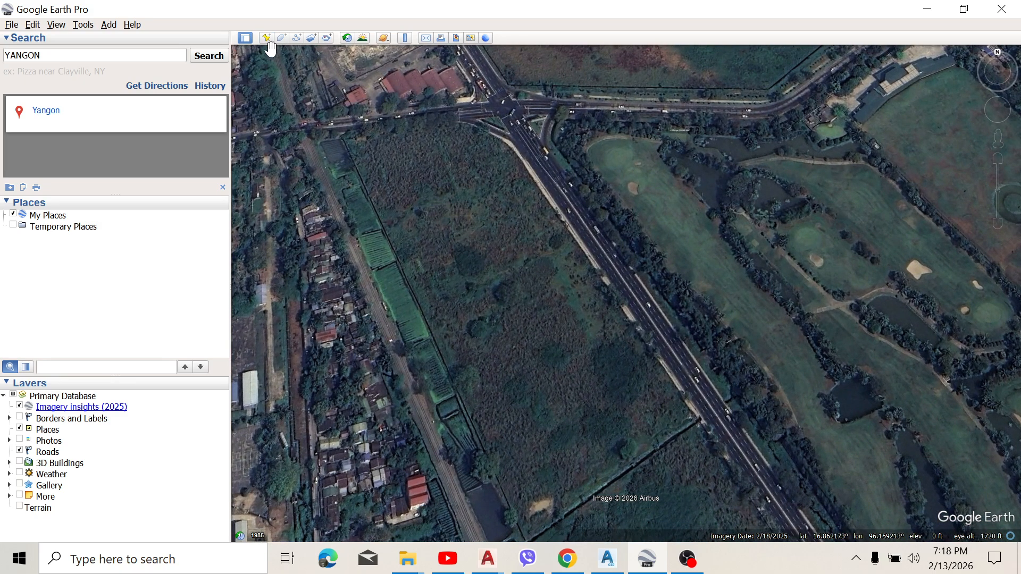
key("ctrl+shift+p")
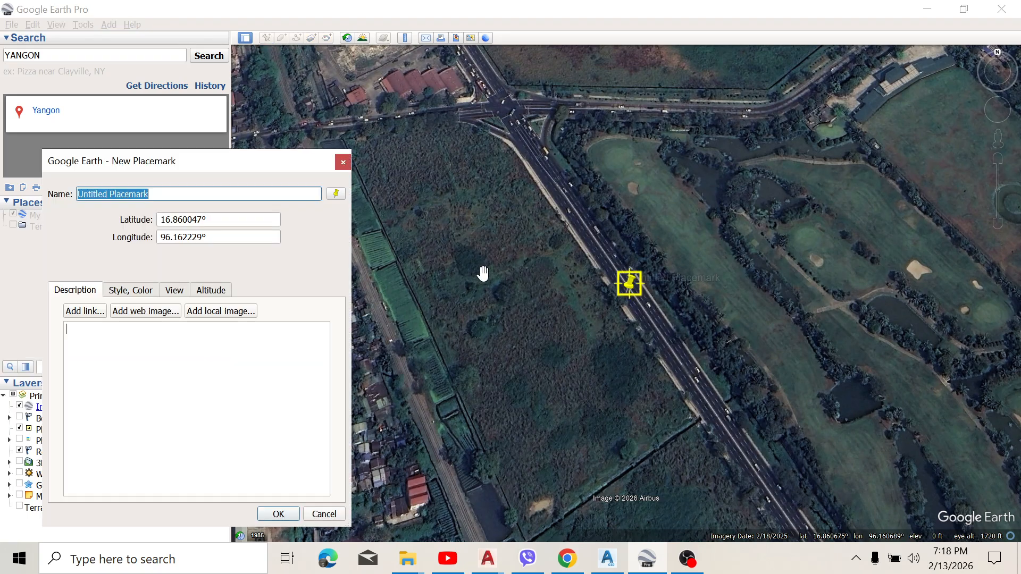
left_click_drag(632, 294, 513, 289)
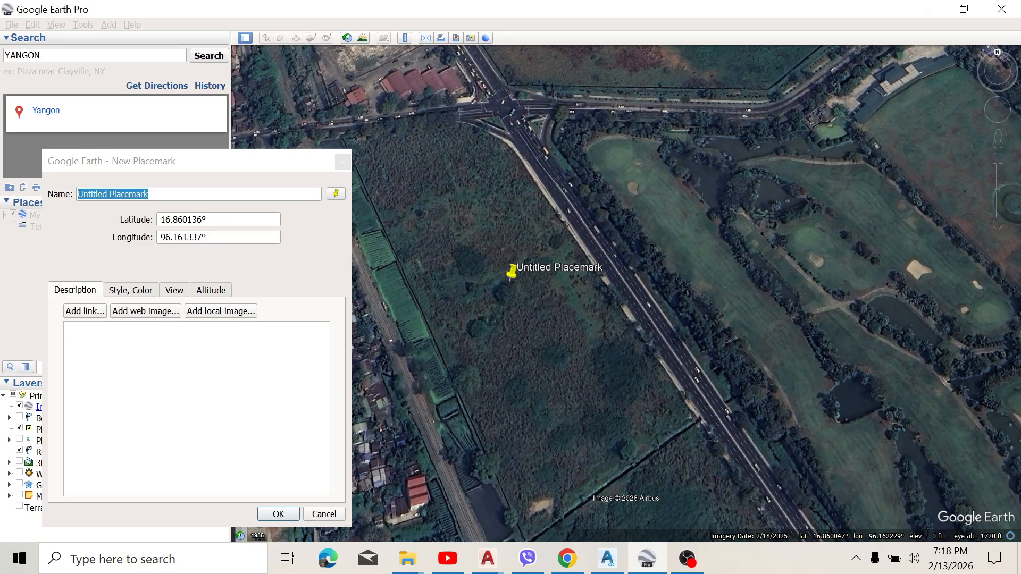
Step: Name the new placemark "Proposal Project"
key("BackSpace")
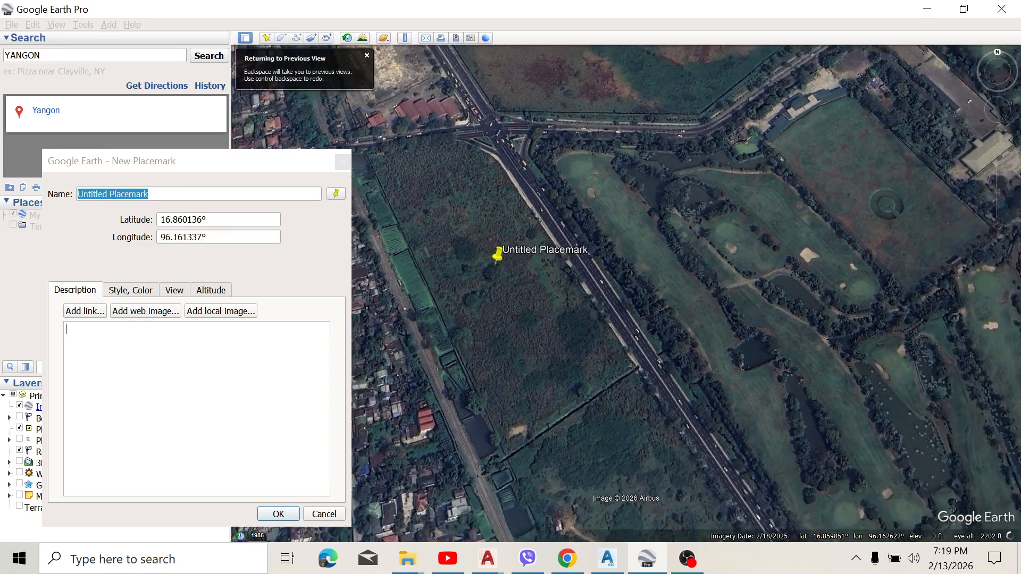
left_click(154, 186)
type("k")
key("BackSpace")
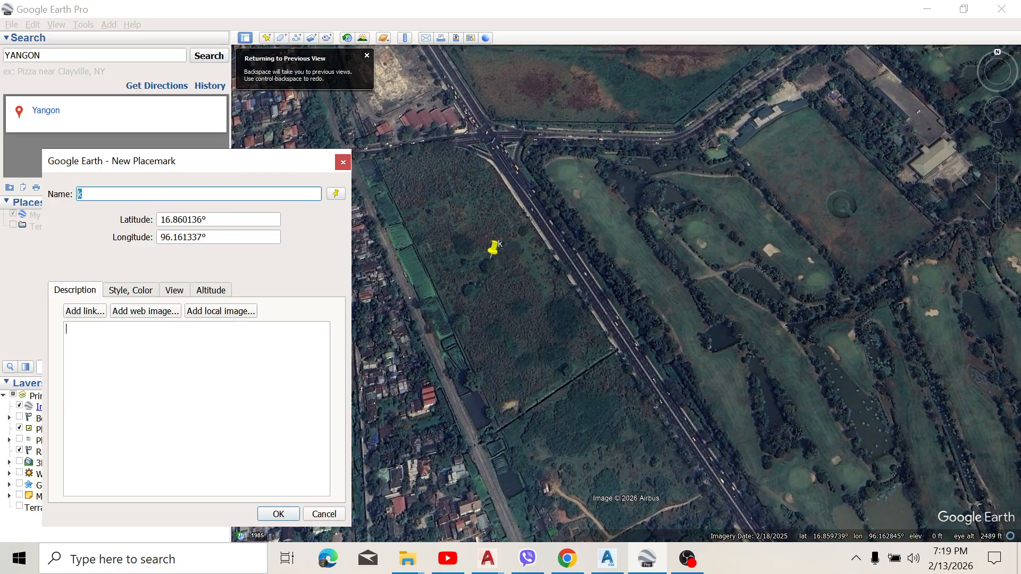
type("Propo")
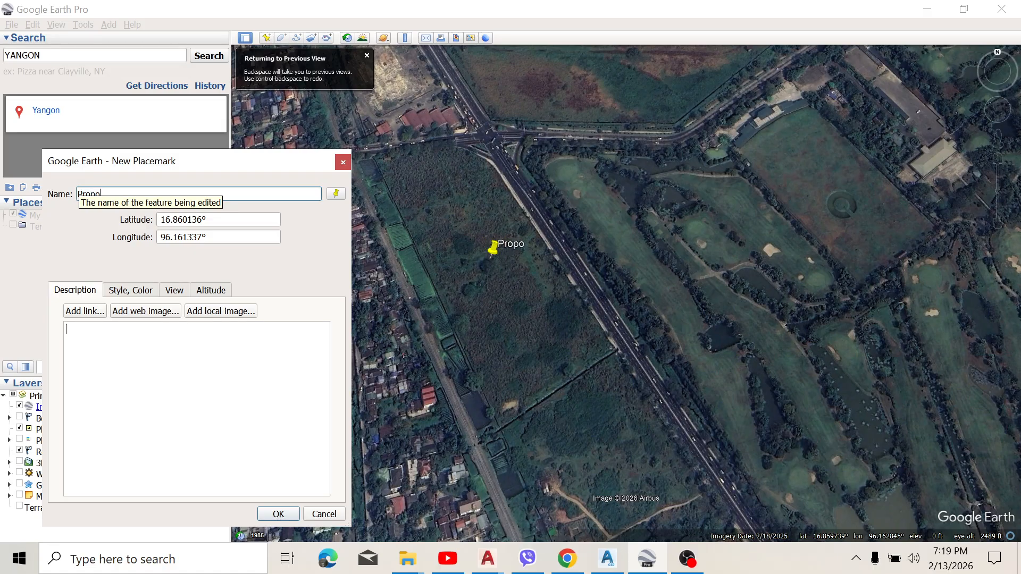
type("sal Project")
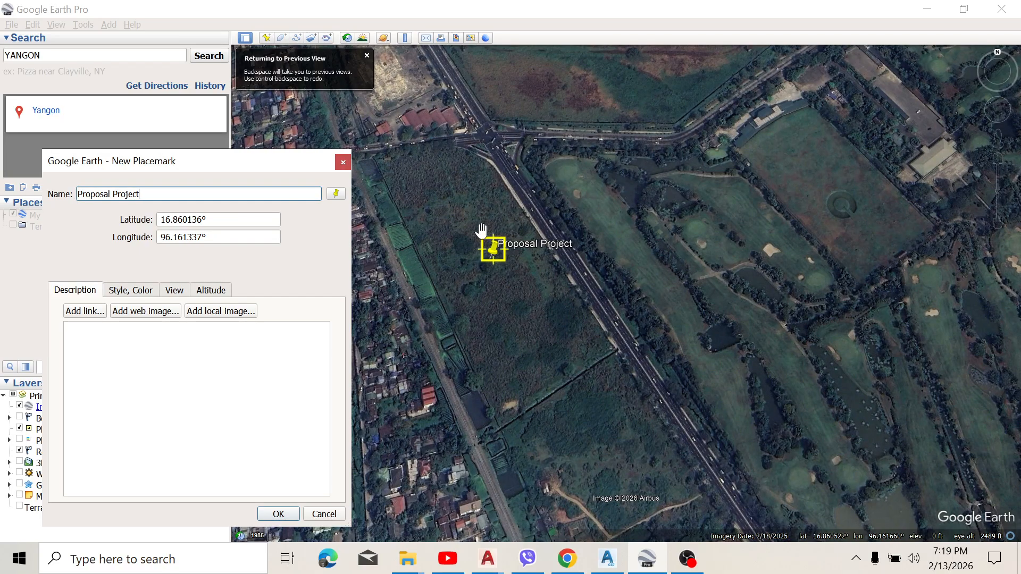
Step: Check the placemark's style, view and icon options, accept the yellow pushpin and save the placemark
left_click(134, 295)
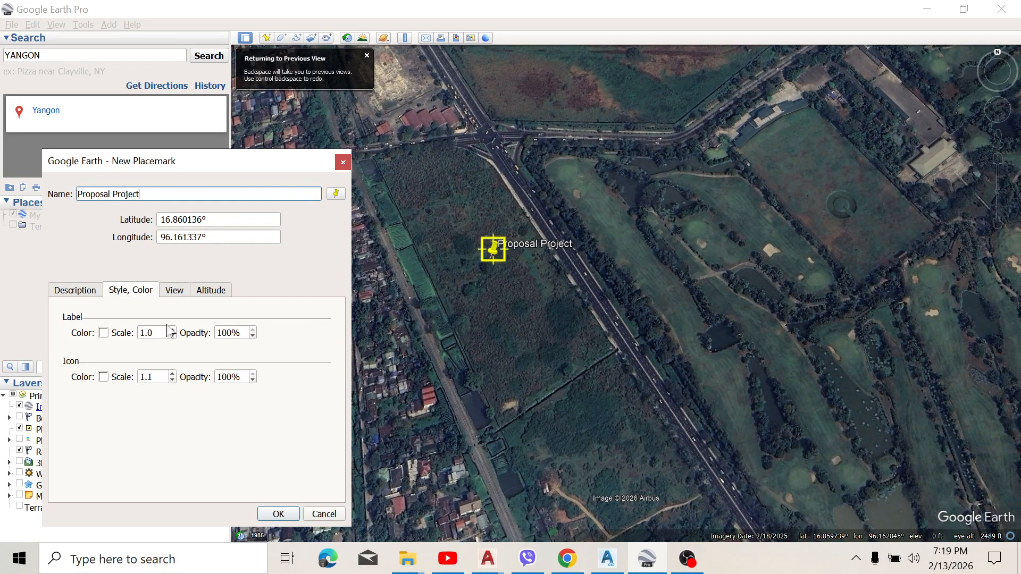
left_click(182, 293)
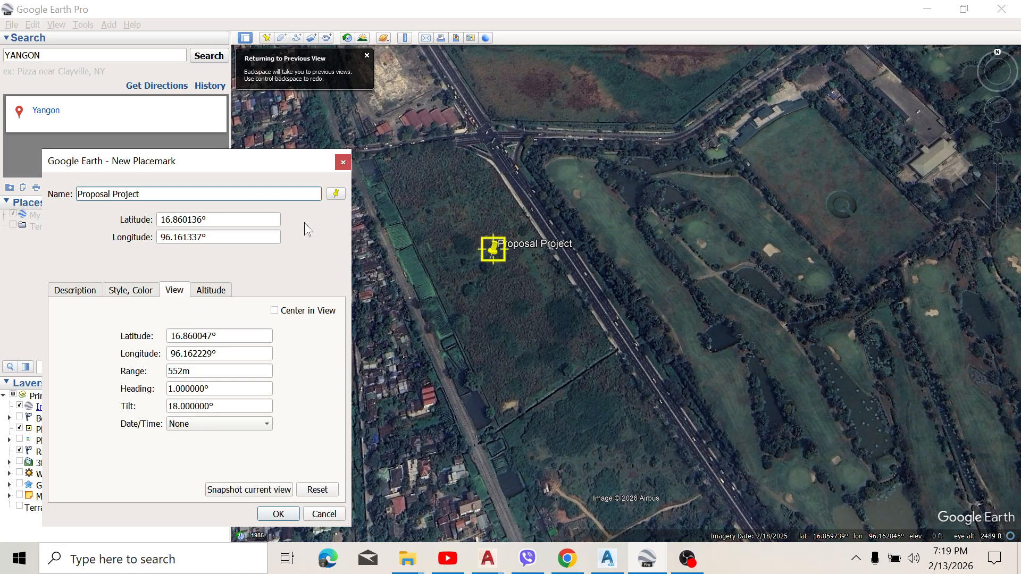
left_click(335, 195)
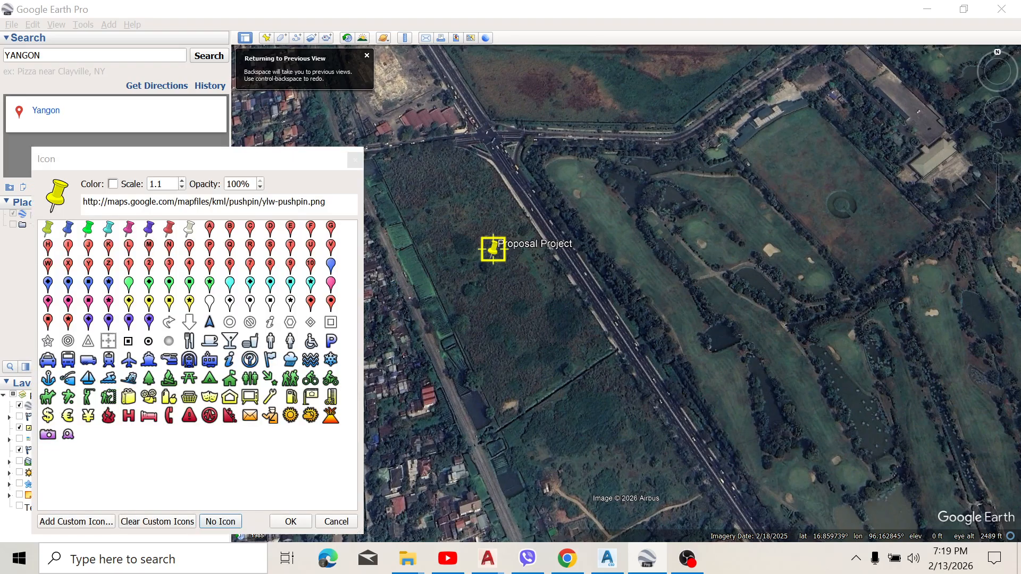
left_click(304, 520)
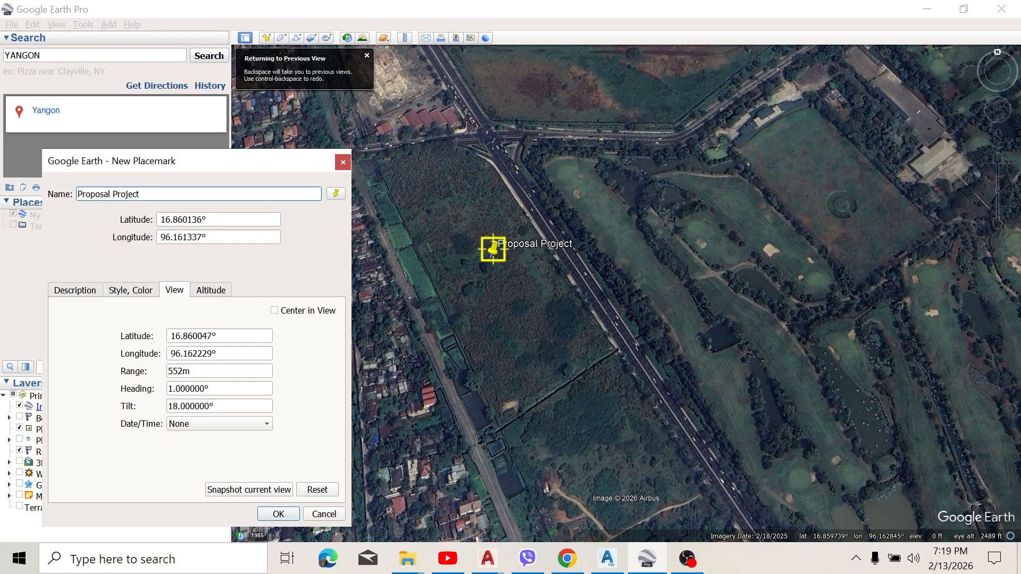
left_click(129, 298)
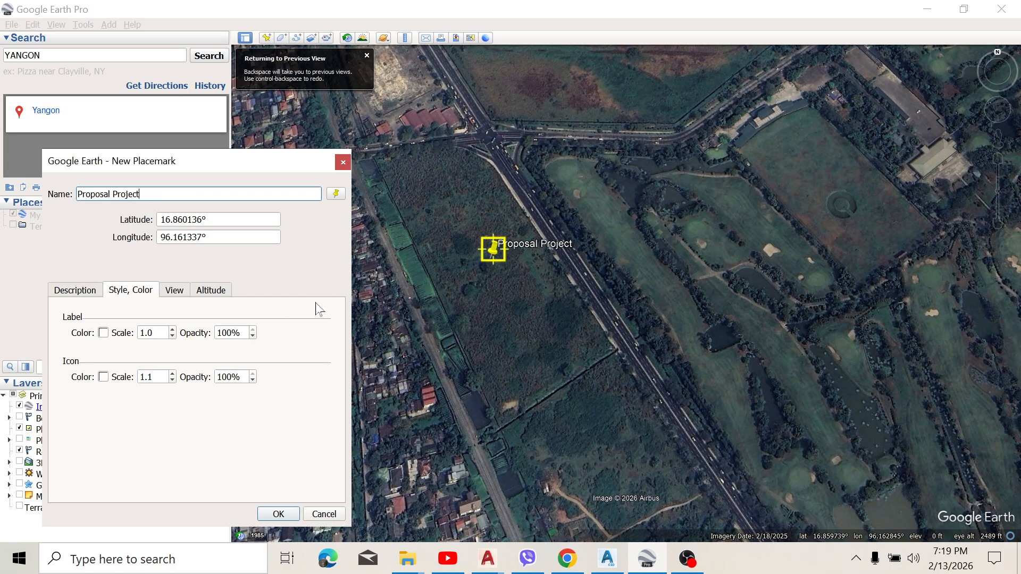
left_click(276, 513)
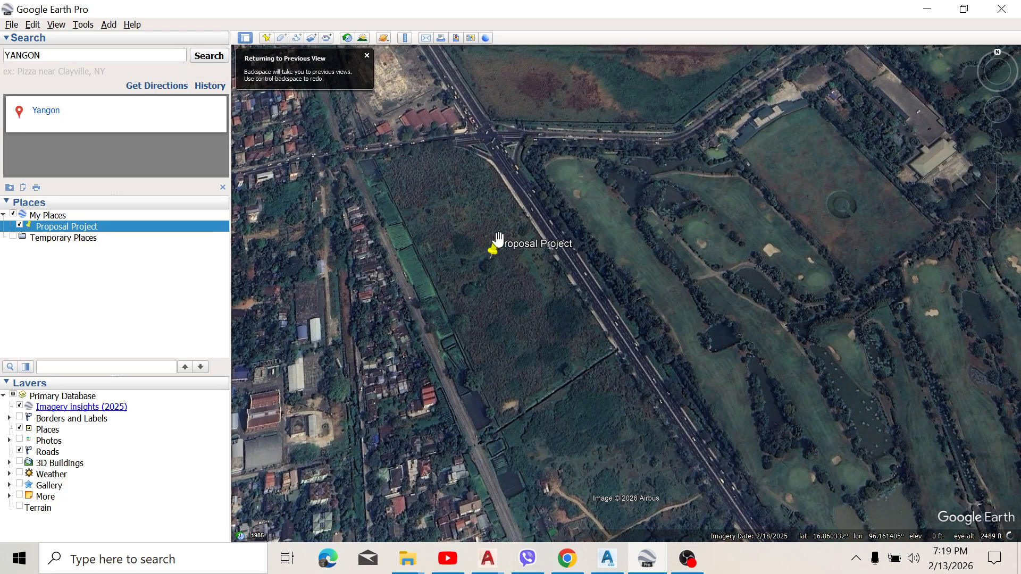
Step: Add a new polygon from the Proposal Project placemark and name it "Boundary"
scroll(484, 268, "up", 3)
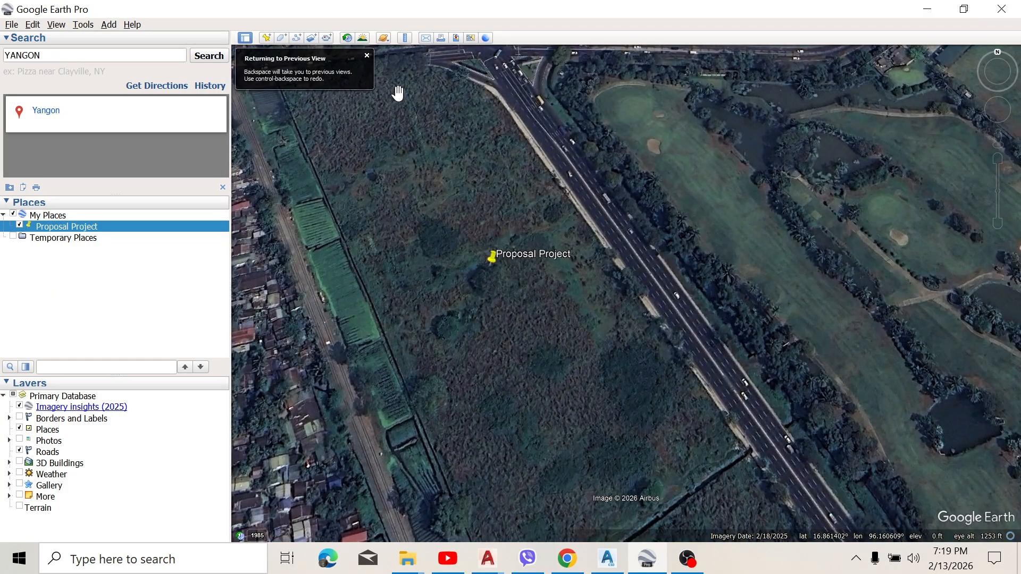
scroll(399, 107, "down", 2)
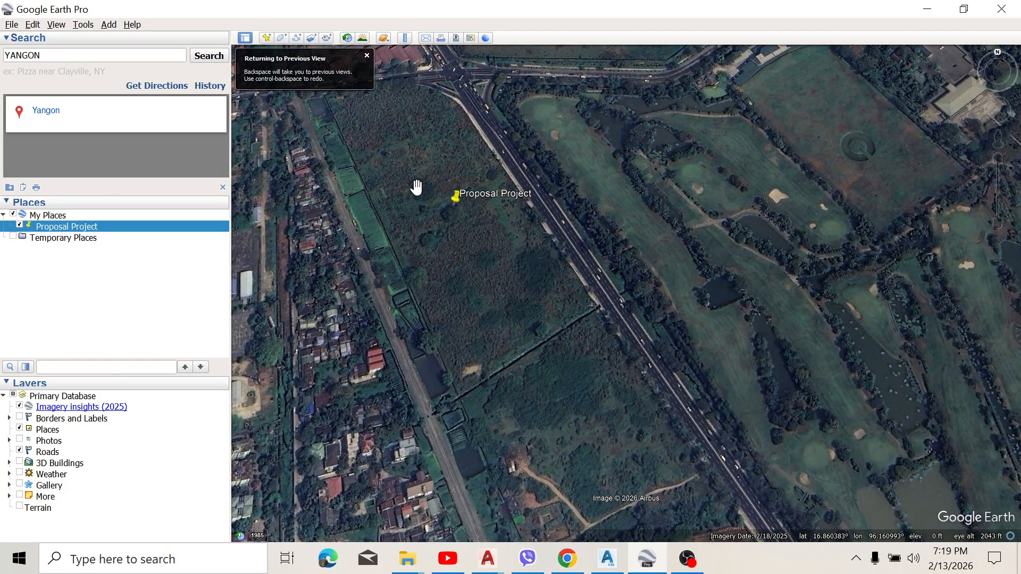
right_click(53, 230)
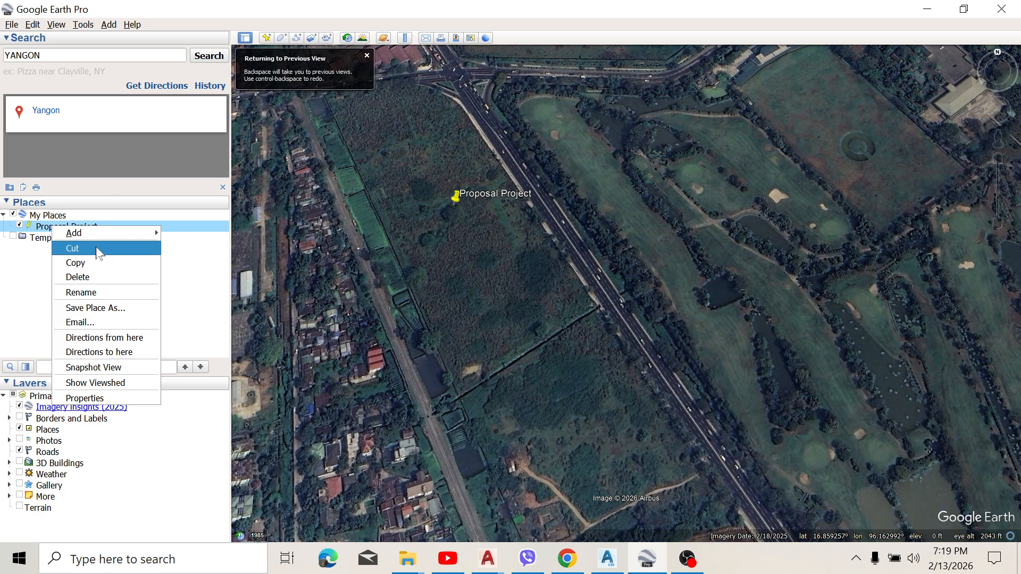
mouse_move(94, 230)
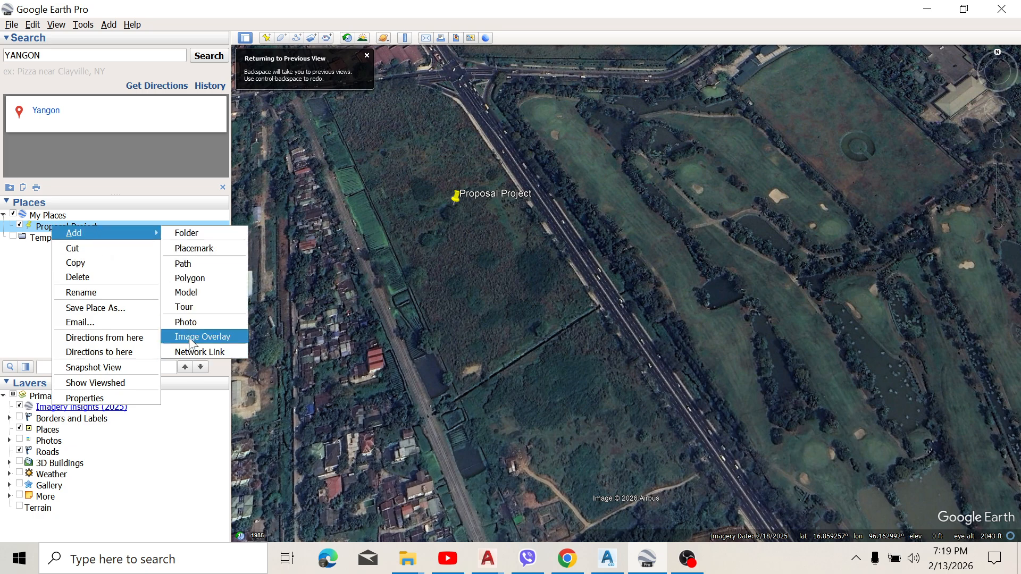
left_click(189, 278)
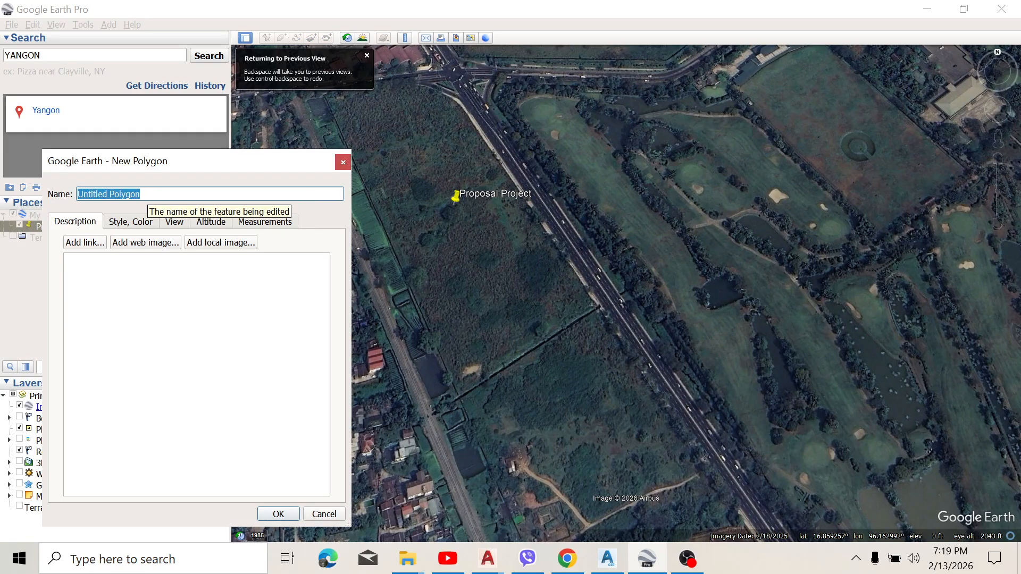
type("b")
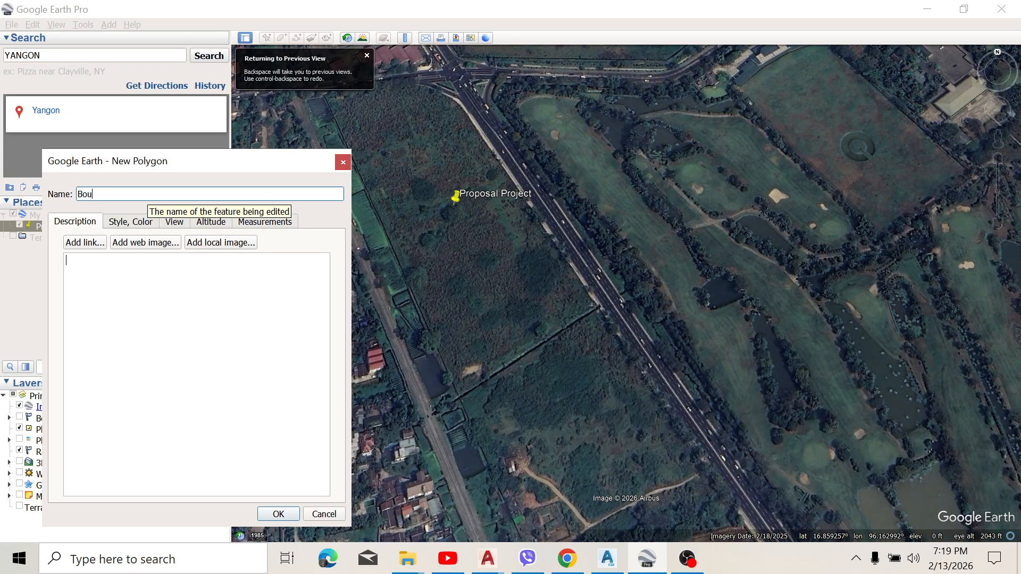
type("oundary")
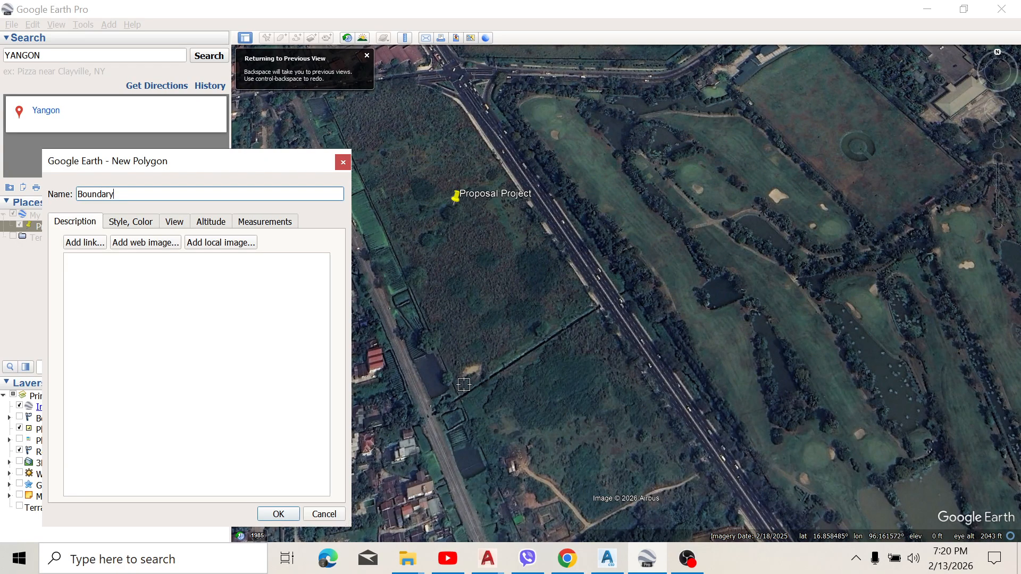
Step: Place the Boundary polygon's first two vertices at the ends of the fence line along the plot's southern edge
scroll(461, 387, "up", 3)
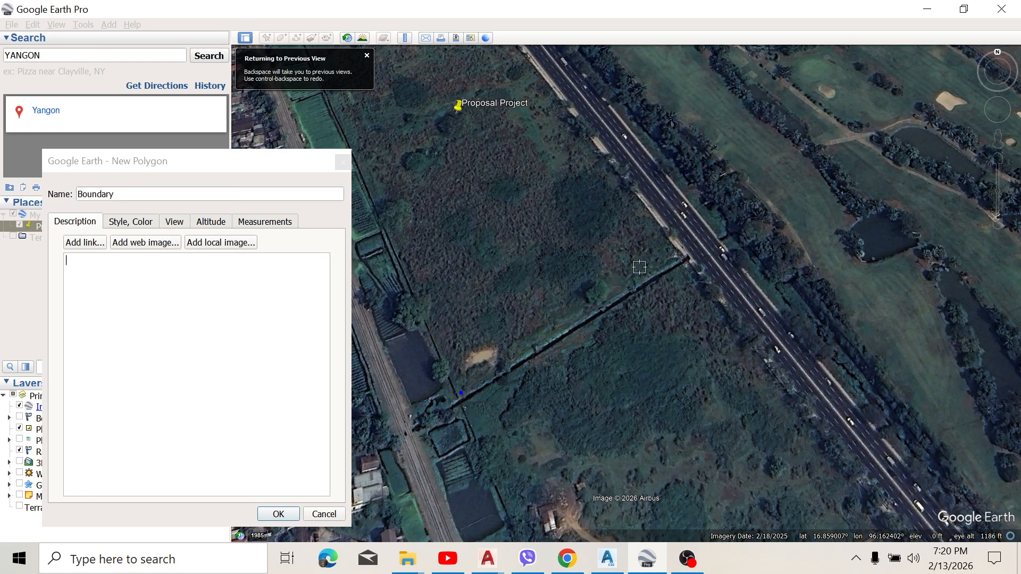
left_click(680, 264)
scroll(585, 181, "down", 2)
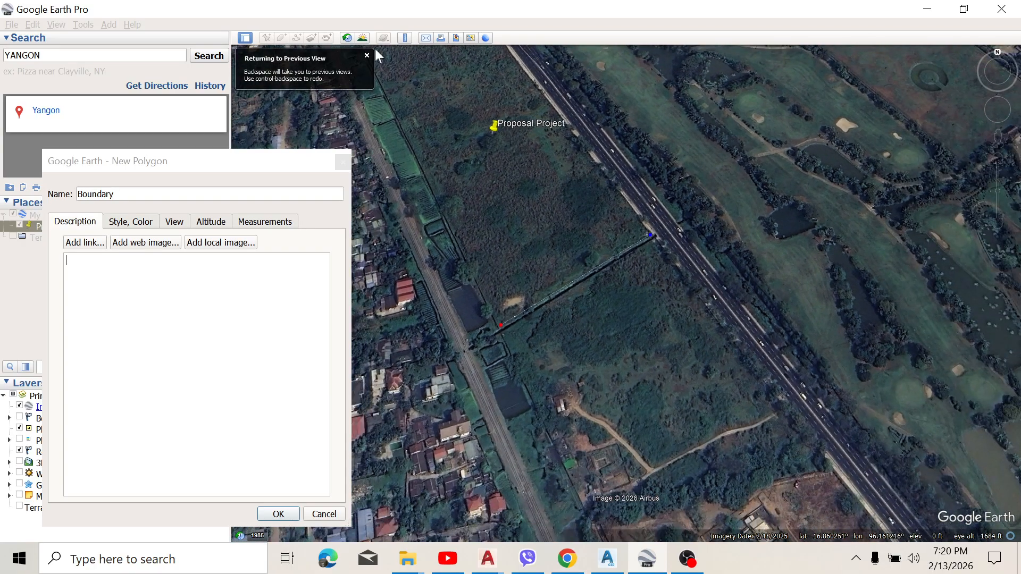
Step: Continue the Boundary polygon with three vertices northward along the plot's eastern edge beside the main road
scroll(500, 133, "down", 4)
scroll(467, 70, "up", 2)
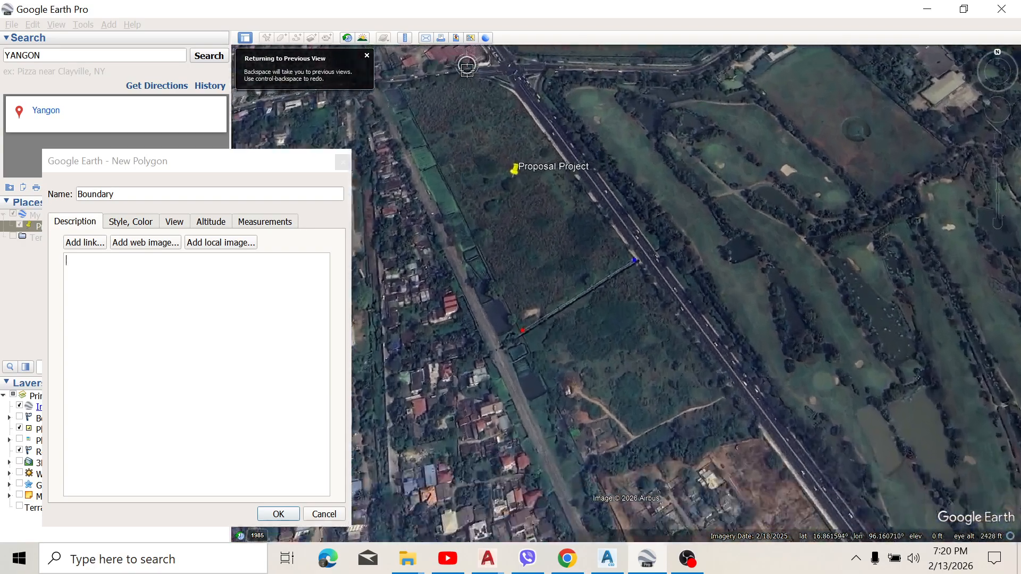
scroll(646, 142, "up", 2)
scroll(405, 140, "down", 4)
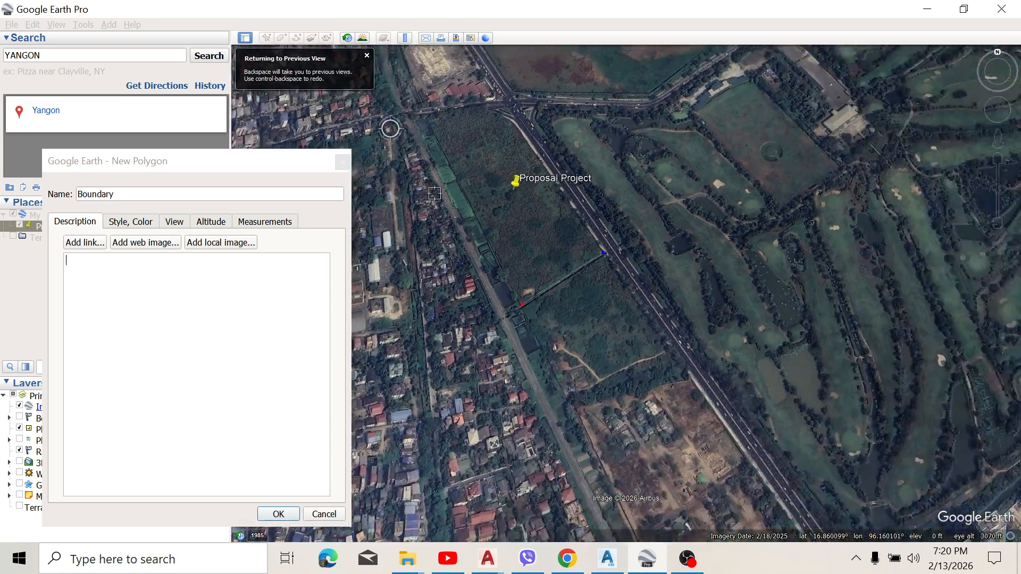
scroll(489, 80, "up", 3)
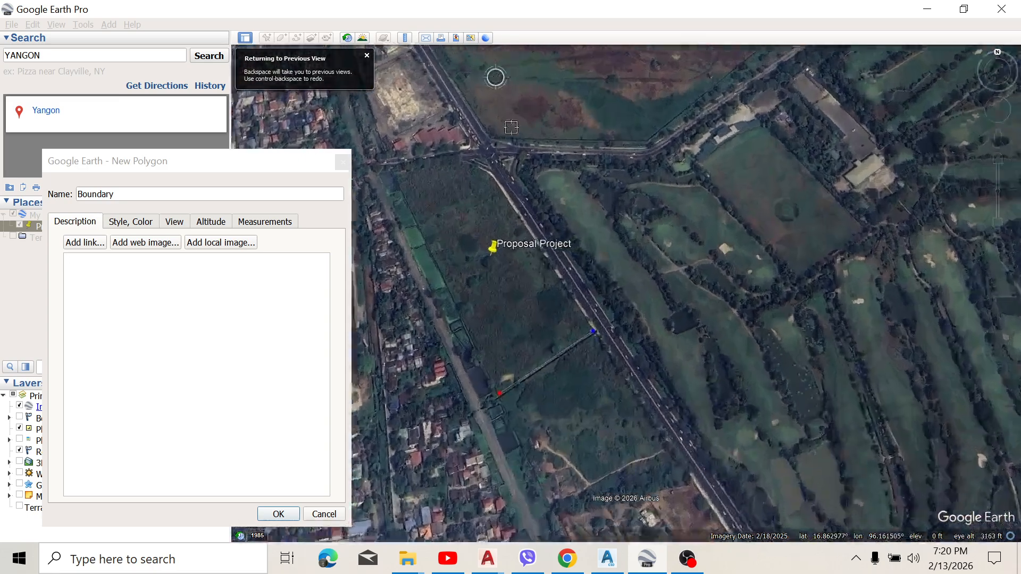
scroll(618, 364, "up", 2)
scroll(618, 364, "up", 1)
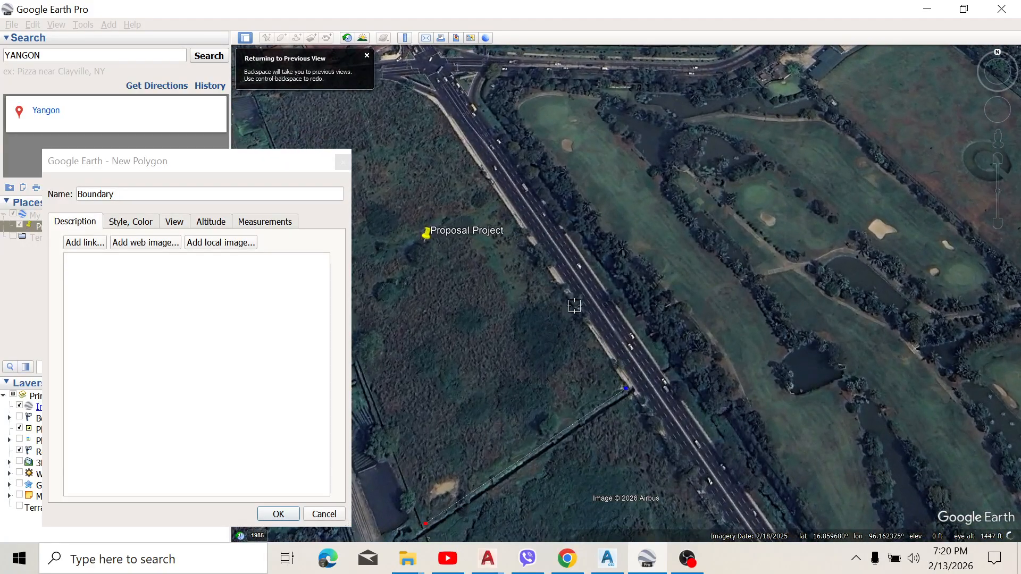
left_click(574, 318)
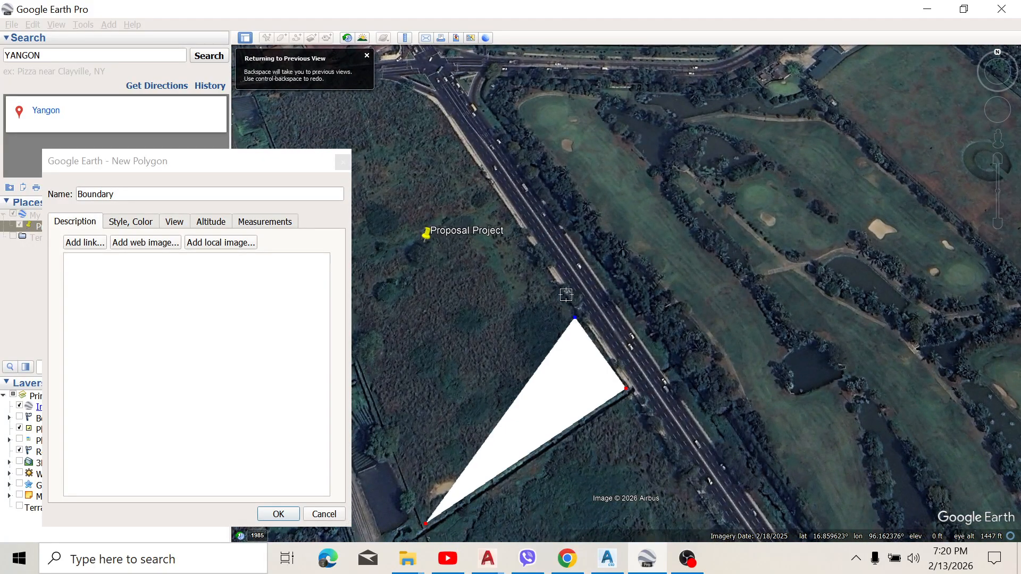
left_click(509, 214)
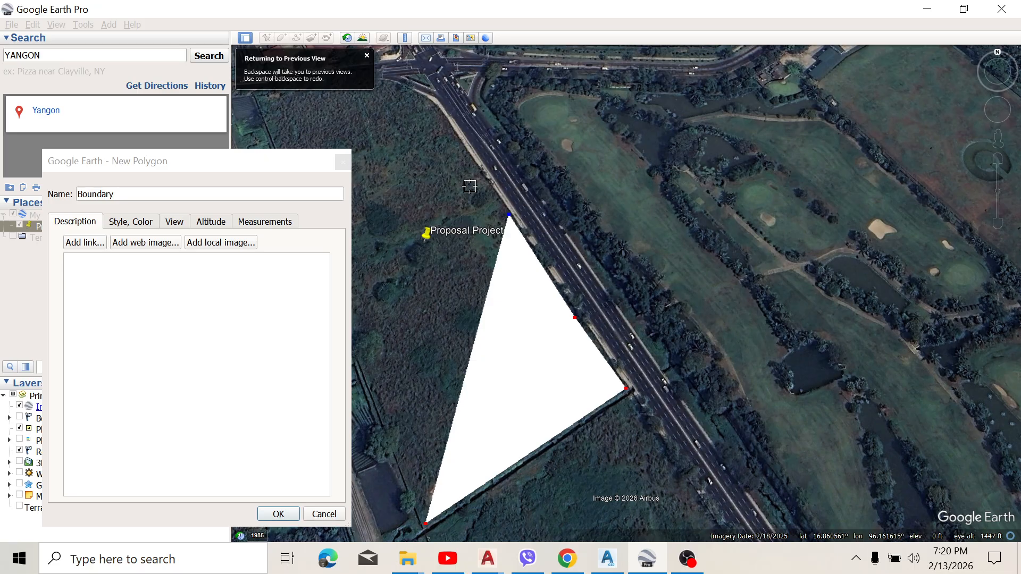
left_click(434, 106)
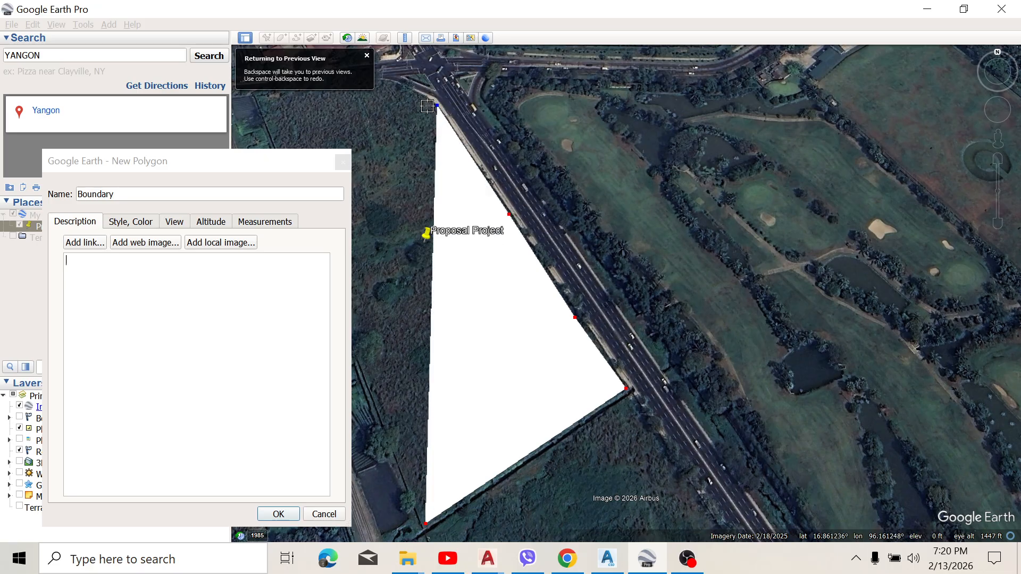
Step: Add two Boundary vertices around the plot's angled corner at the northern road junction
scroll(443, 109, "down", 2)
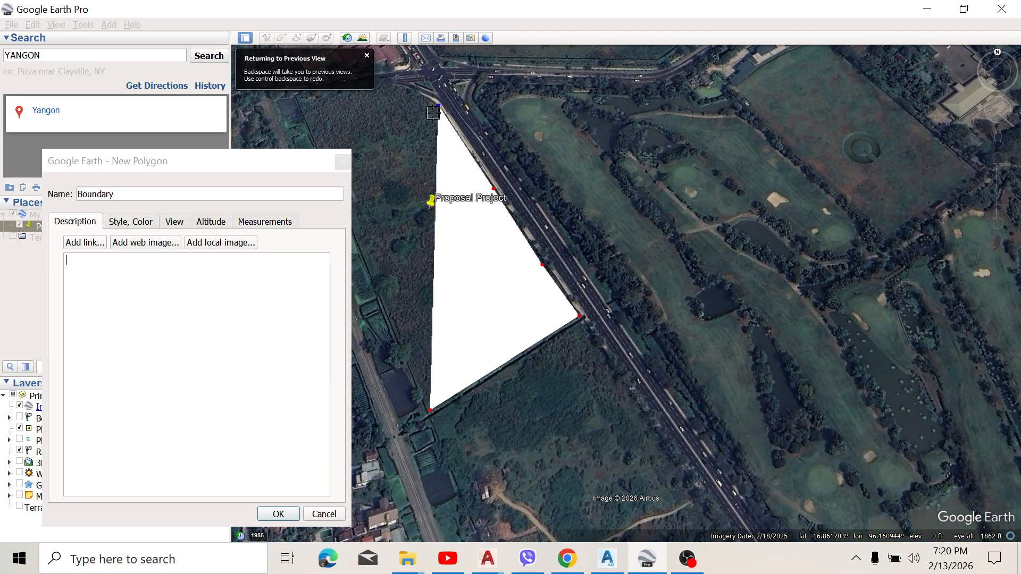
scroll(443, 109, "down", 2)
scroll(429, 107, "up", 2)
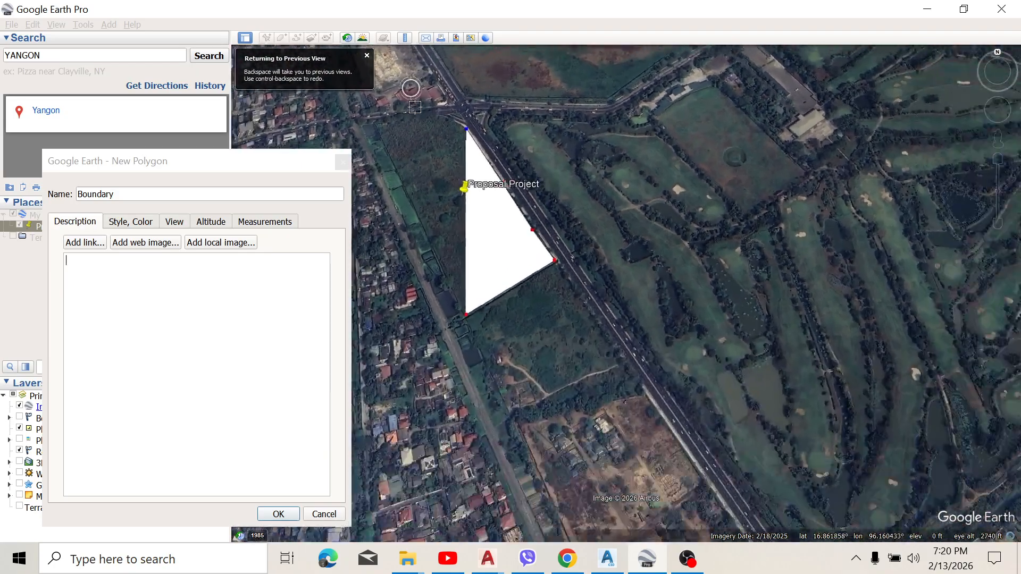
scroll(460, 132, "up", 3)
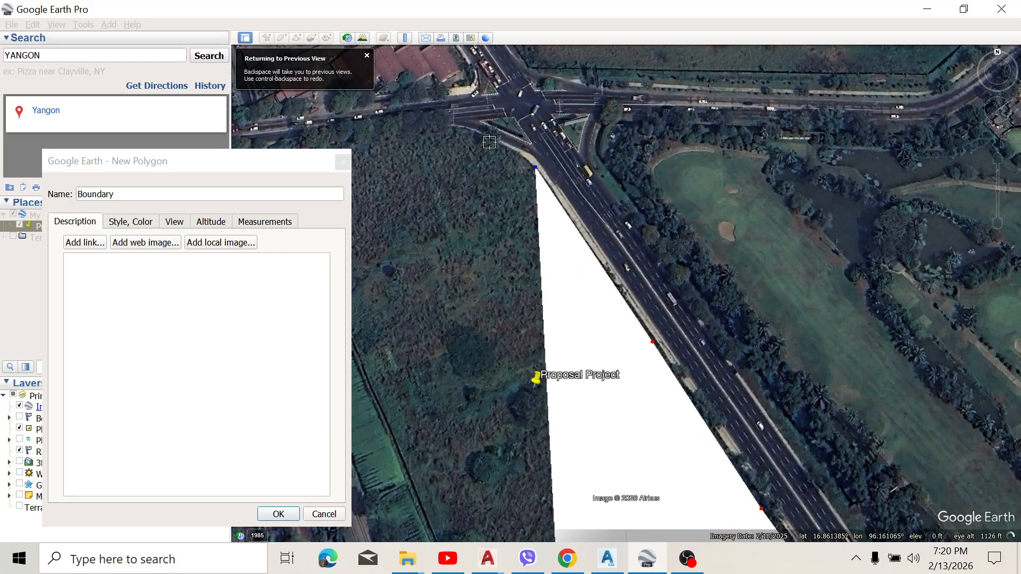
left_click(490, 142)
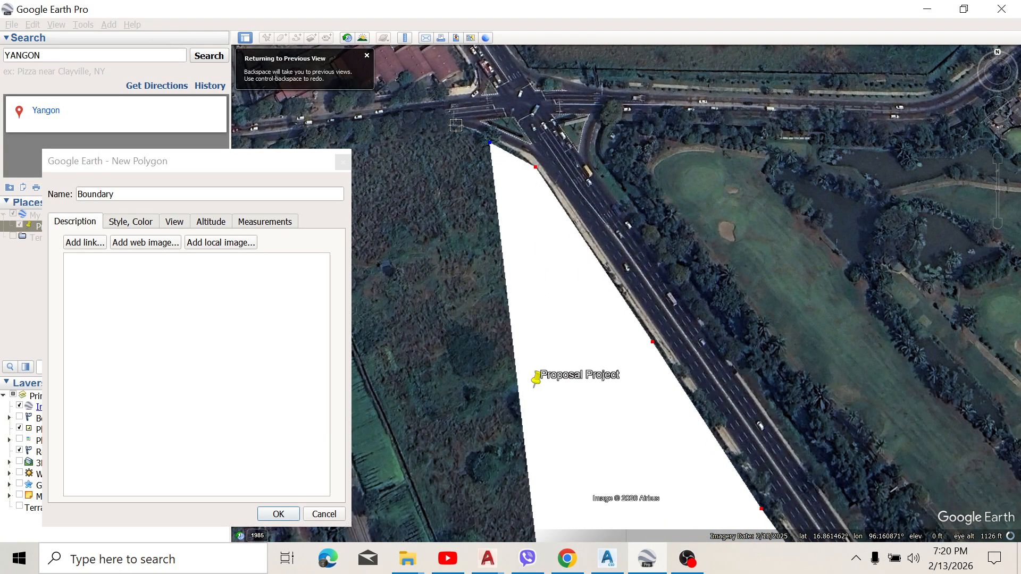
left_click(454, 127)
Step: Close off the Boundary shape with vertices at the plot's northwest corner, where the fence meets the cross road
scroll(475, 151, "down", 2)
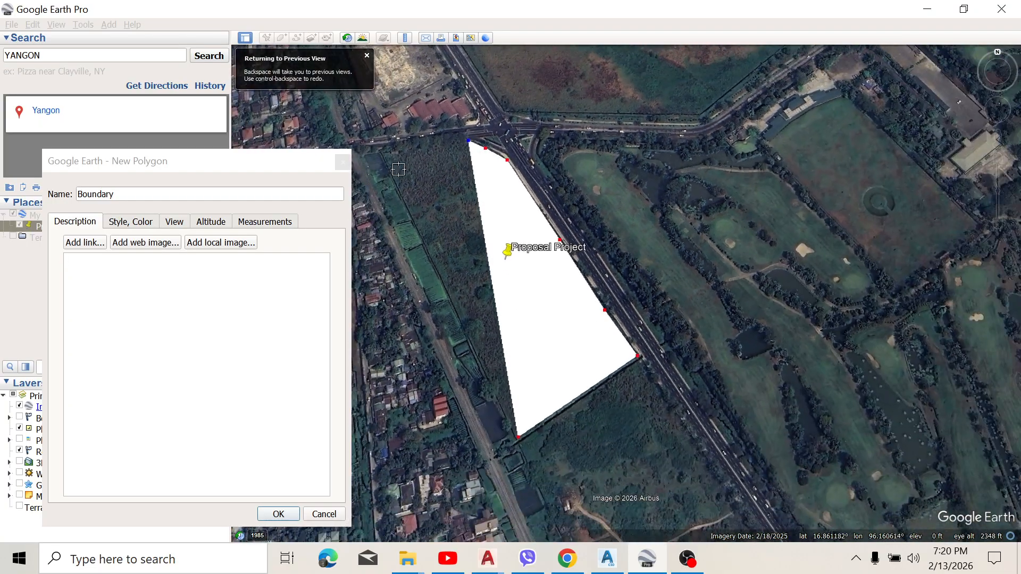
scroll(412, 154, "down", 1)
scroll(421, 156, "up", 2)
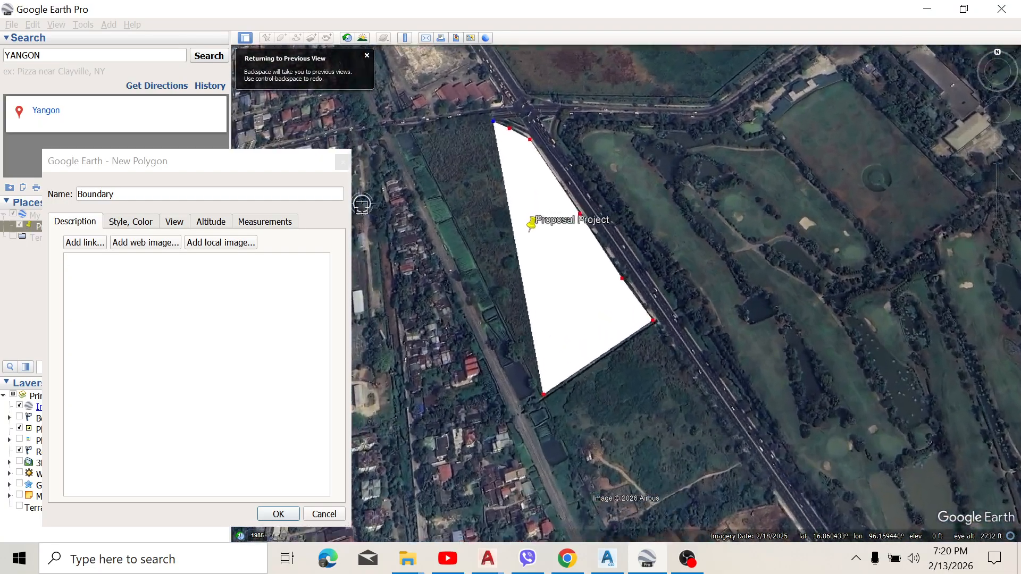
scroll(486, 84, "up", 1)
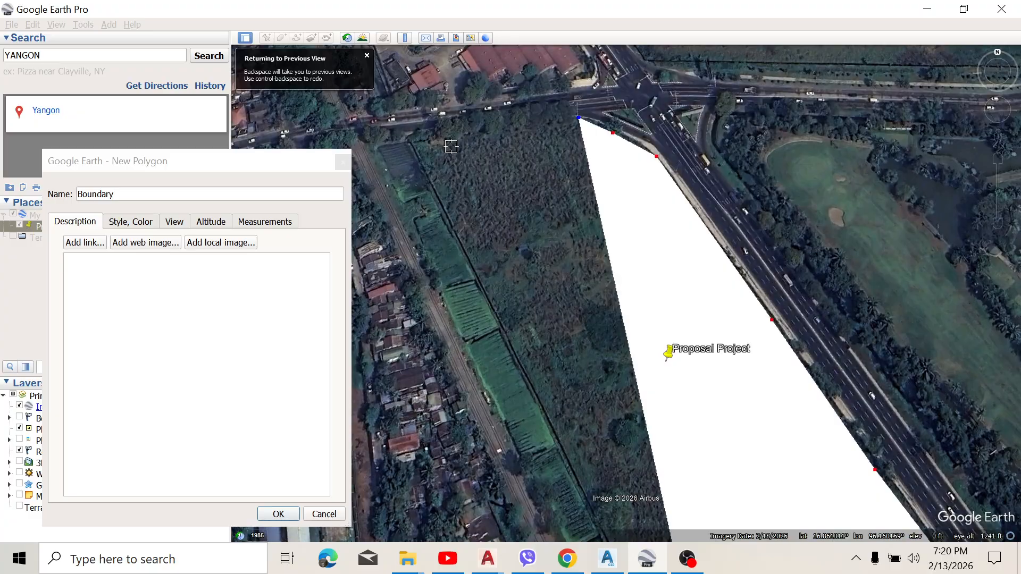
left_click(421, 142)
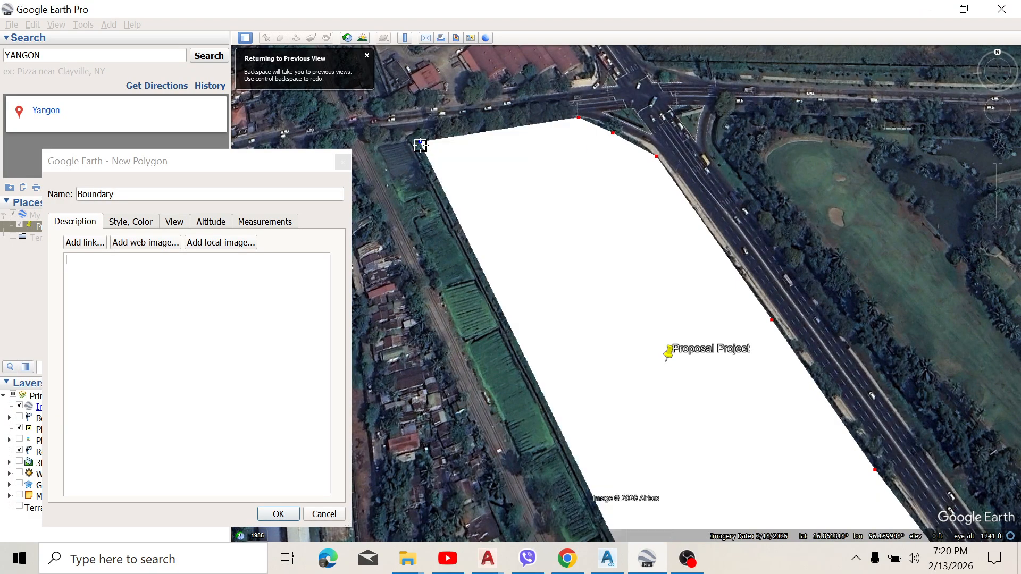
left_click(417, 146)
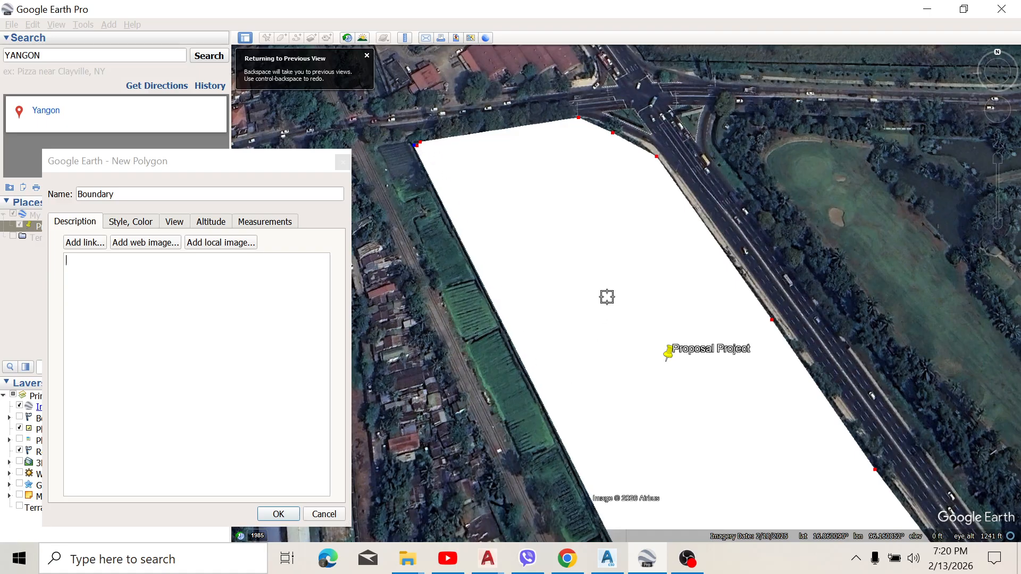
scroll(609, 290, "down", 1)
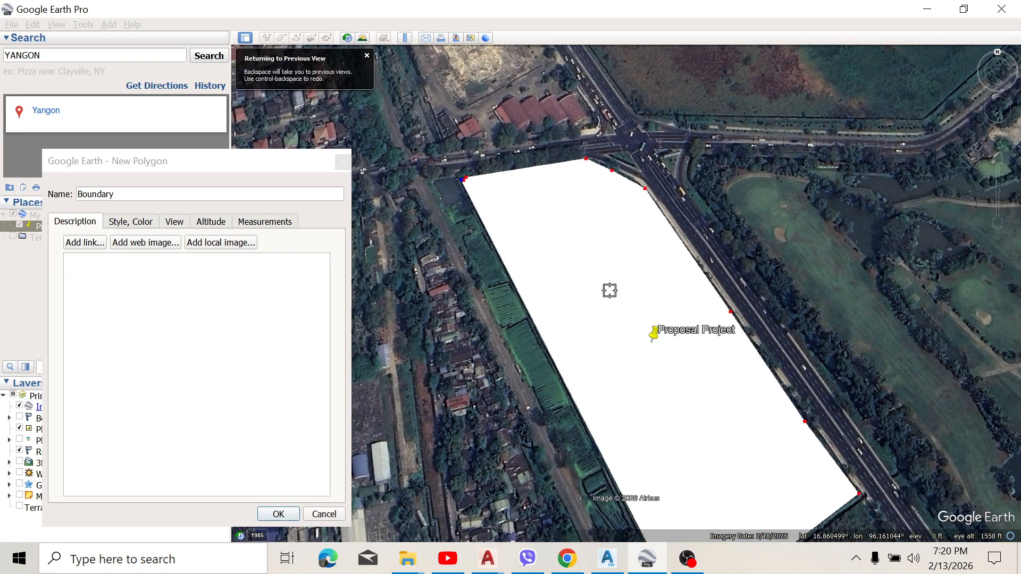
Step: Try the Outlined area style on the Boundary polygon and return it to Filled
left_click(140, 228)
left_click(159, 309)
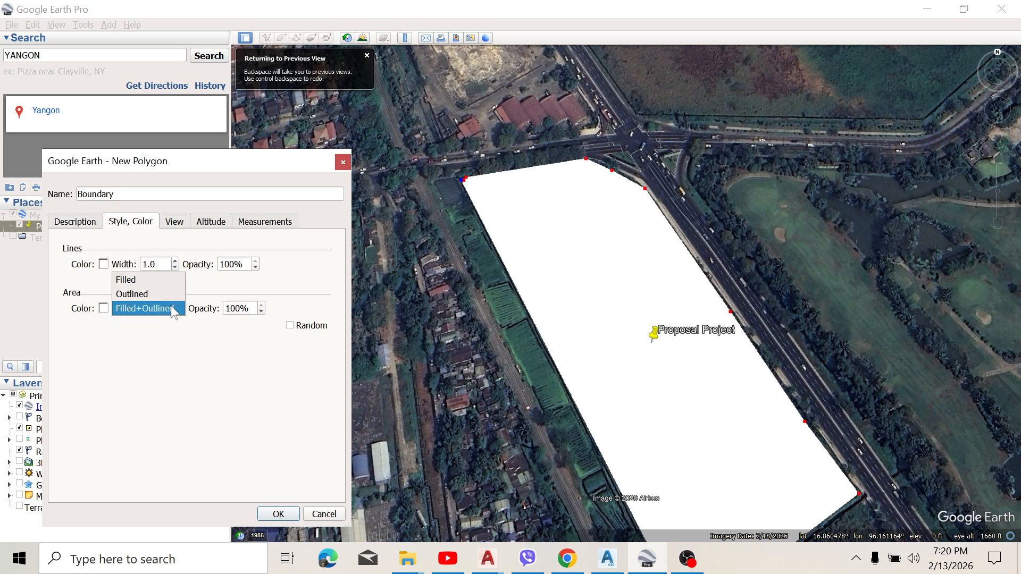
left_click(126, 294)
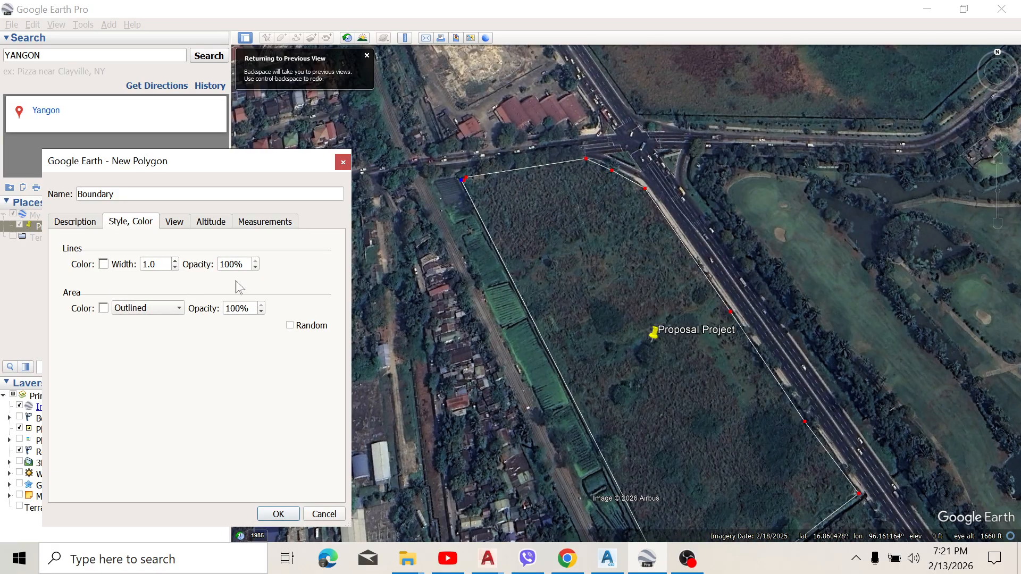
left_click(150, 310)
left_click(148, 296)
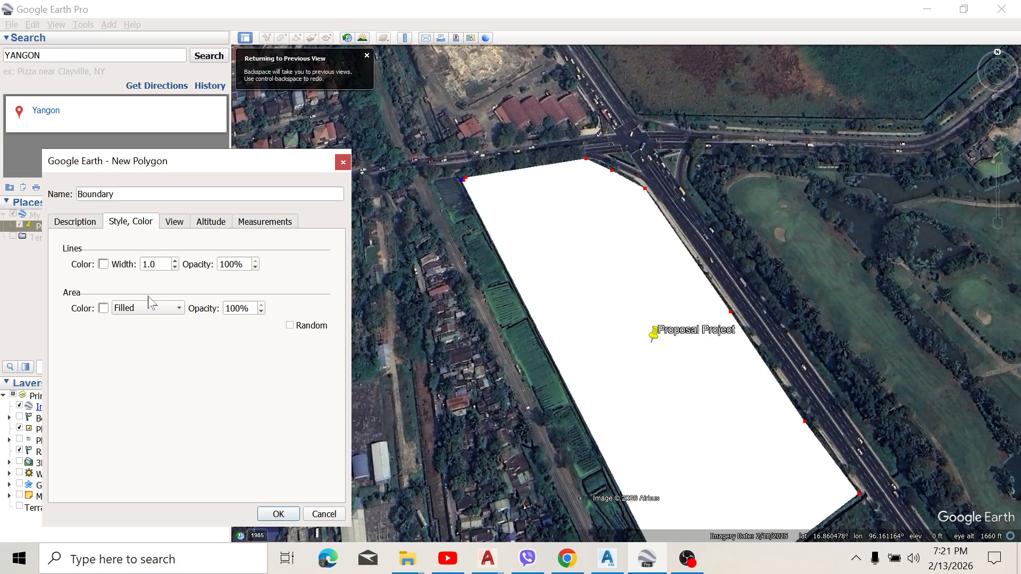
Step: Lower the Boundary polygon's area opacity to 61% so that the site imagery shows through
left_click(261, 311)
left_click(261, 312)
left_click(261, 312)
left_click(261, 311)
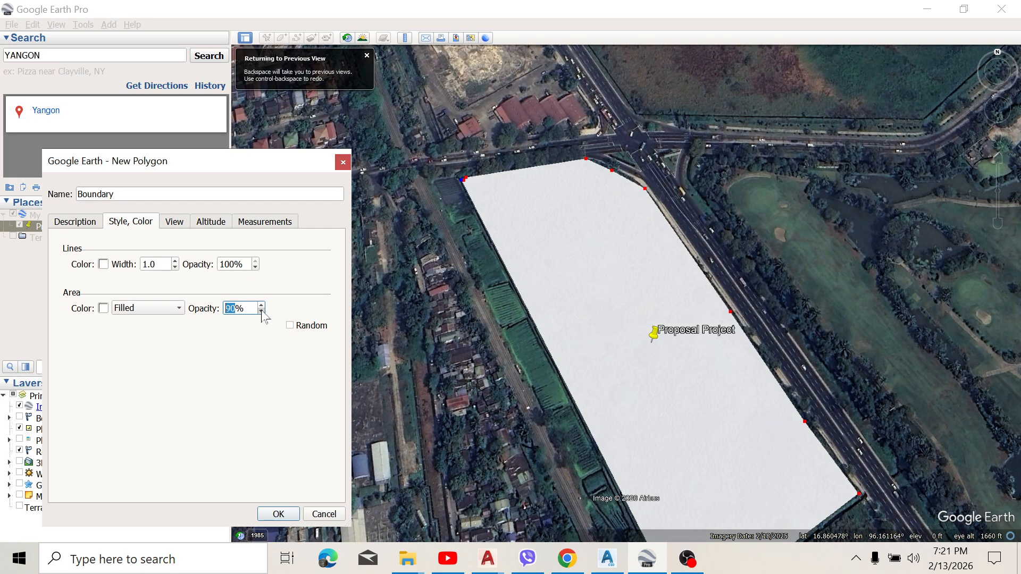
left_click(261, 312)
left_click(262, 312)
left_click(261, 312)
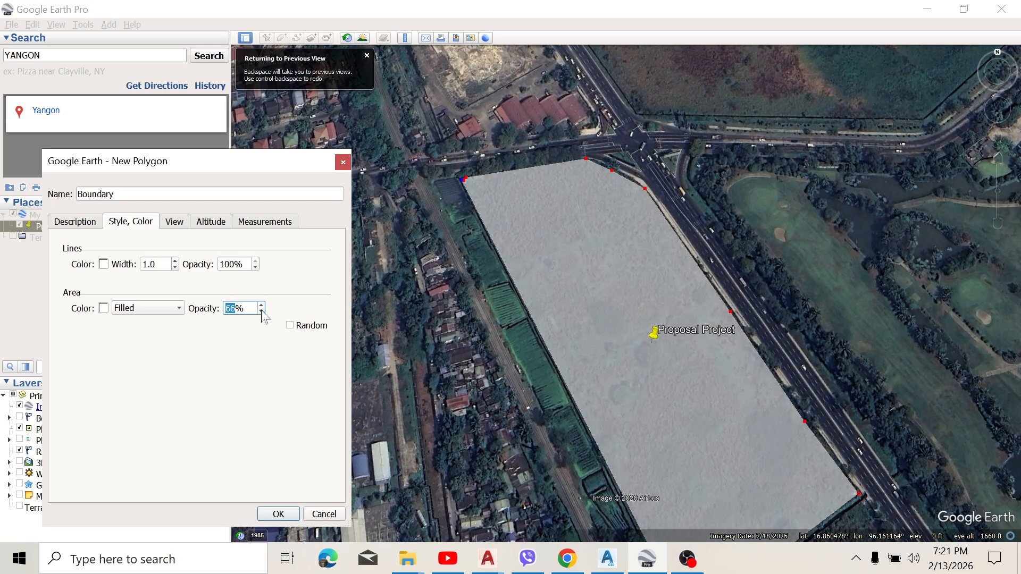
scroll(539, 239, "down", 2)
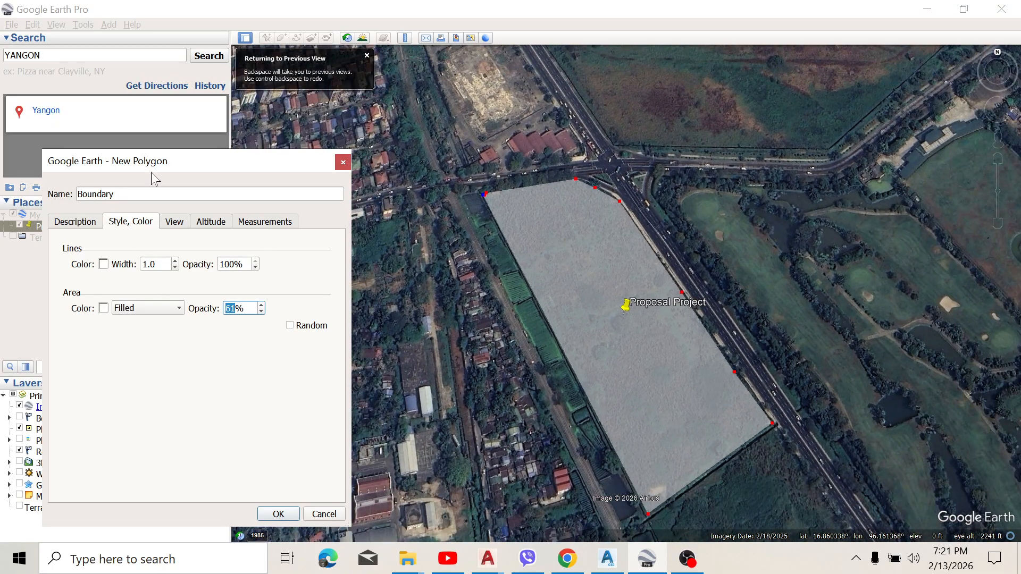
Step: Set the Boundary polygon's area color to green #55aa00, save the polygon and dismiss the view hint
left_click(103, 309)
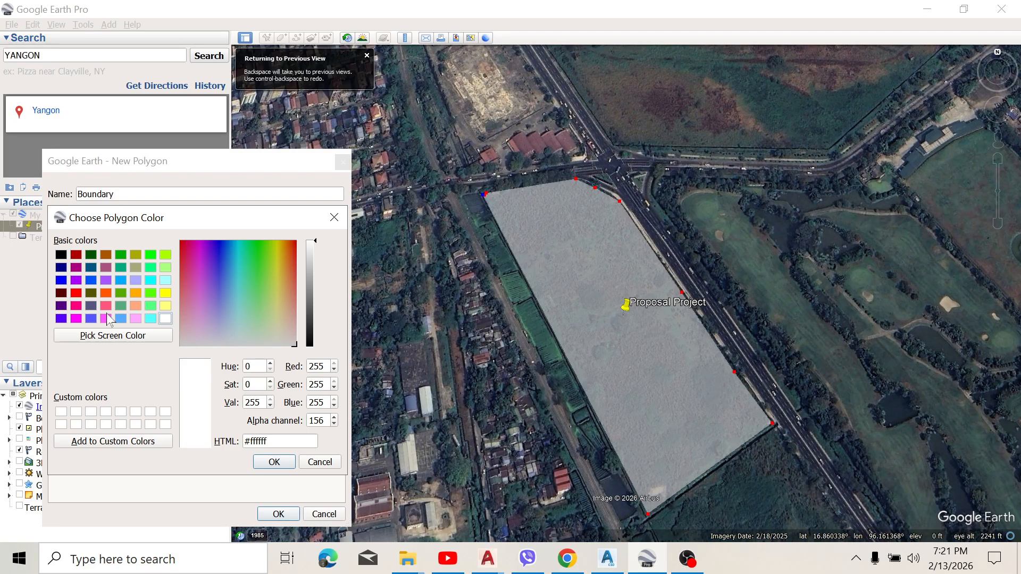
left_click(121, 294)
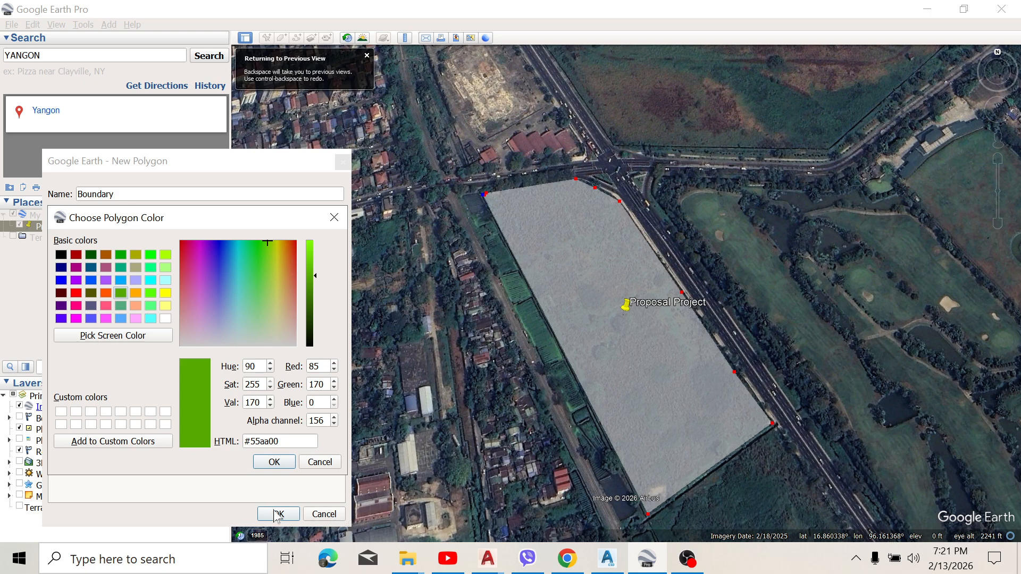
left_click(274, 462)
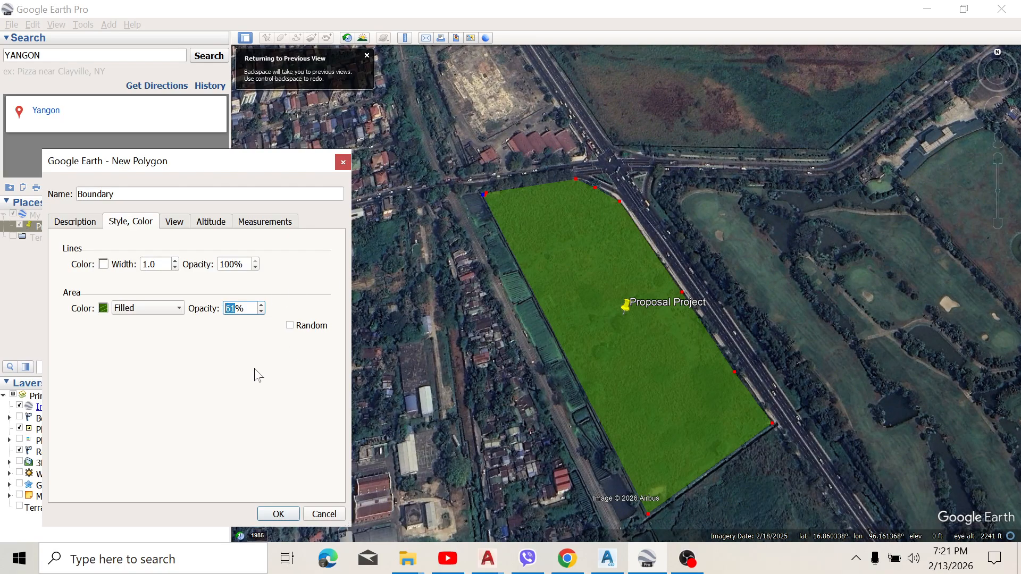
left_click(278, 514)
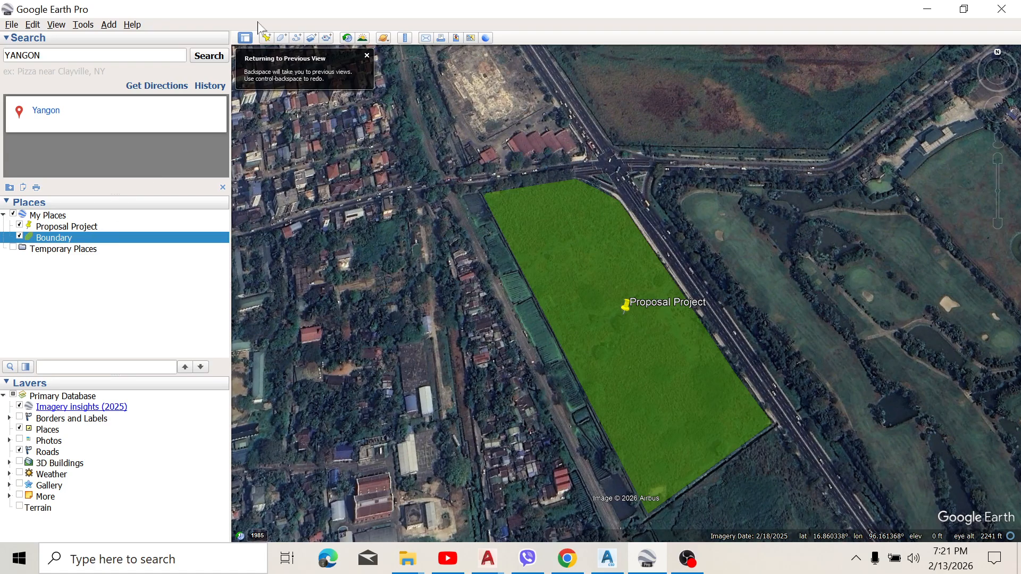
left_click(368, 57)
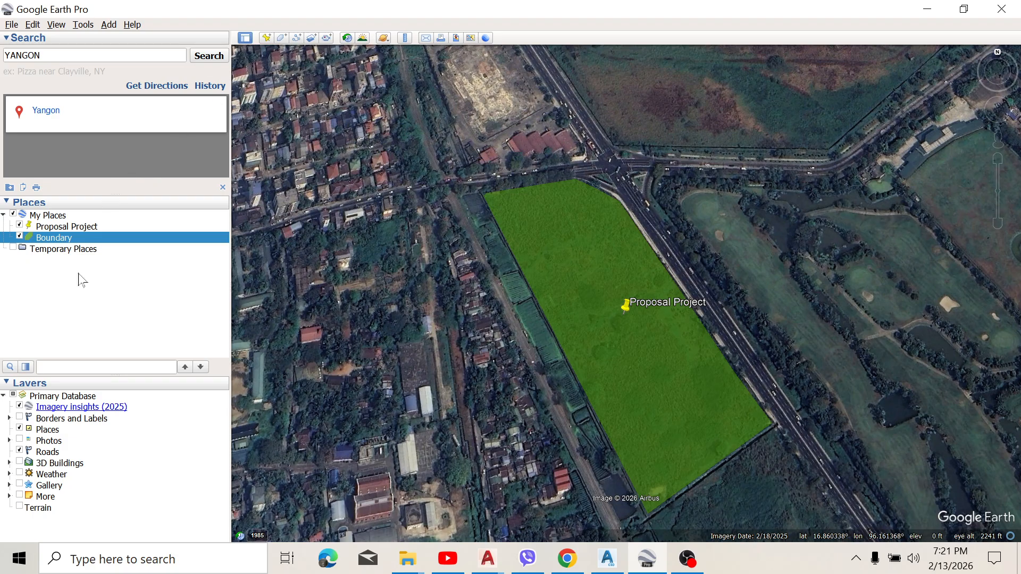
Step: Add a new path from the Proposal Project placemark and name it "Point"
right_click(75, 227)
mouse_move(131, 234)
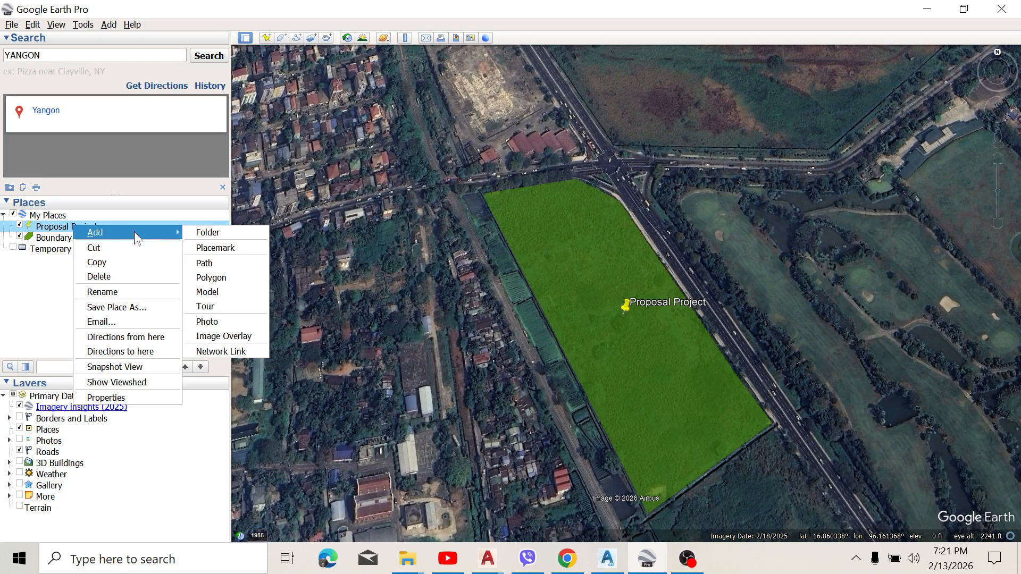
left_click(224, 264)
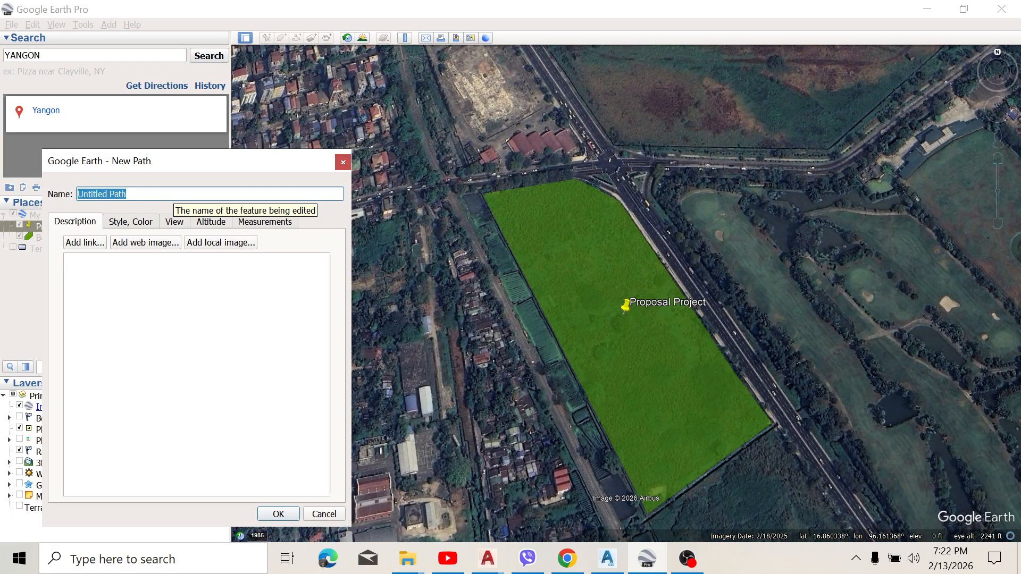
type("Point")
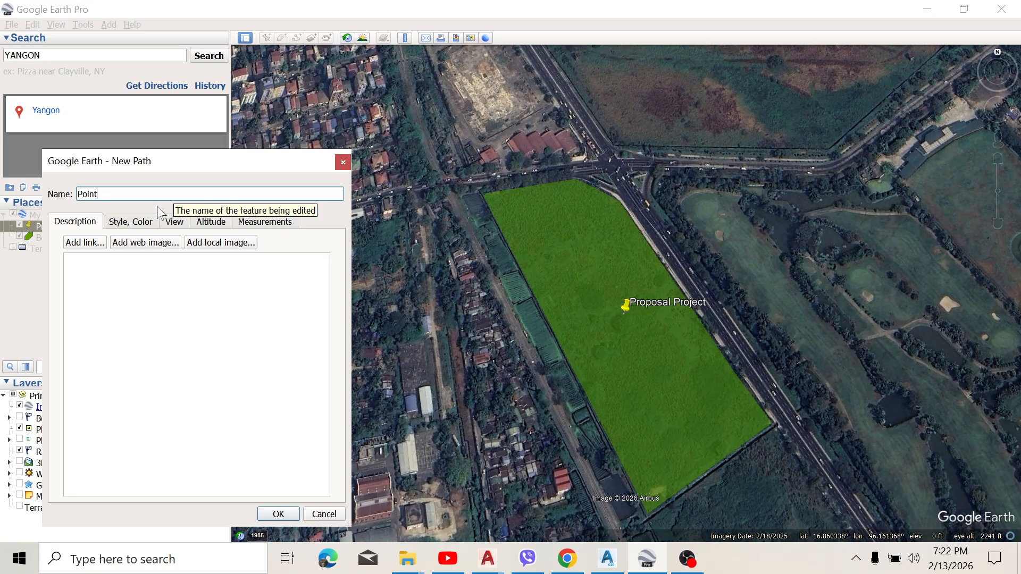
Step: Trace the Point path freehand in east-west zigzags from the Boundary polygon's northwest corner down past the Proposal Project placemark
scroll(487, 204, "up", 1)
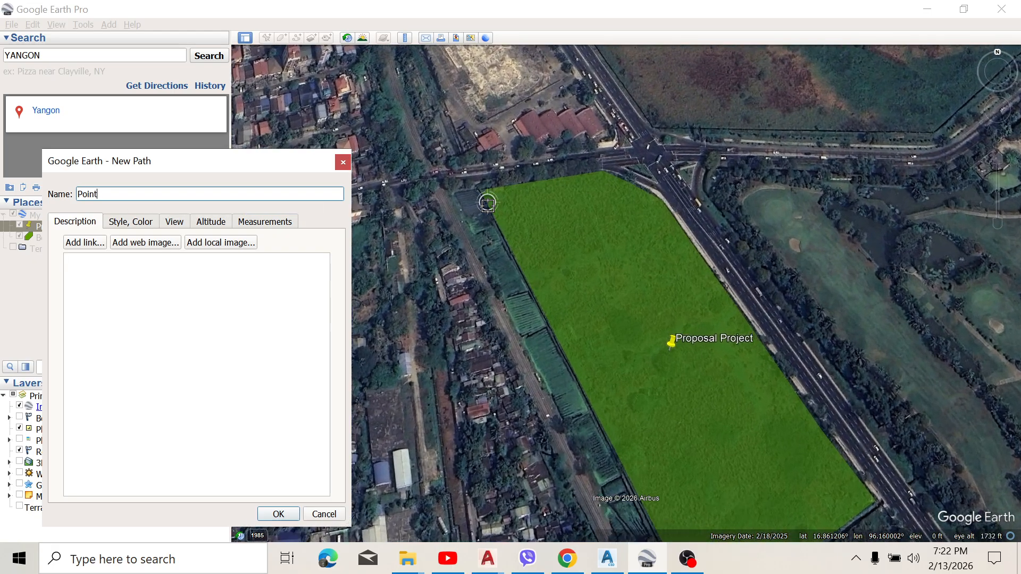
scroll(487, 204, "up", 1)
left_click(490, 191)
left_click(519, 188)
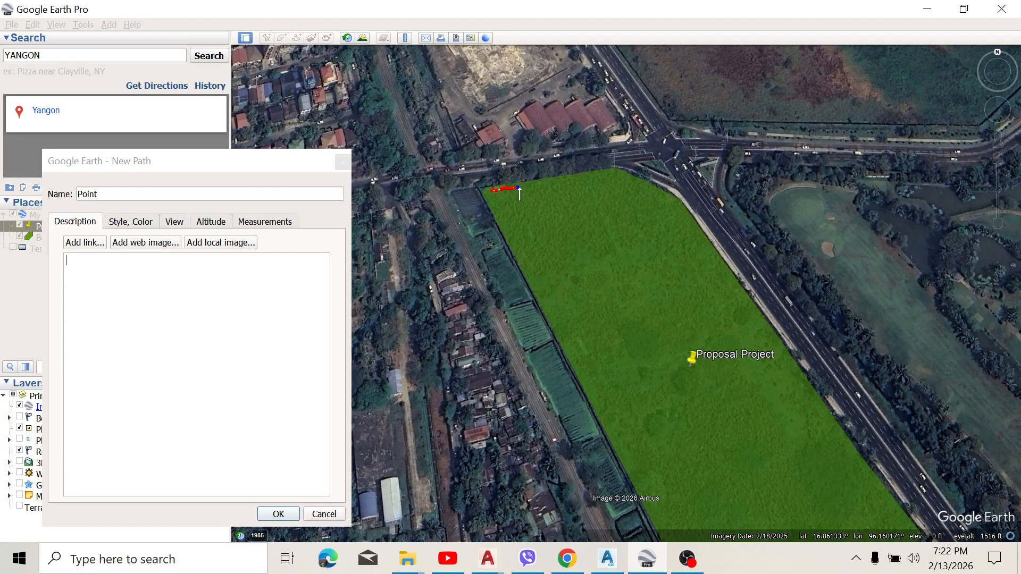
mouse_move(519, 188)
left_mouse_down()
mouse_move(623, 175)
mouse_move(641, 187)
mouse_move(528, 218)
mouse_move(658, 207)
mouse_move(623, 237)
mouse_move(564, 254)
mouse_move(541, 274)
mouse_move(667, 248)
mouse_move(653, 266)
mouse_move(591, 279)
mouse_move(564, 315)
mouse_move(684, 281)
mouse_move(590, 361)
mouse_move(737, 317)
left_mouse_up()
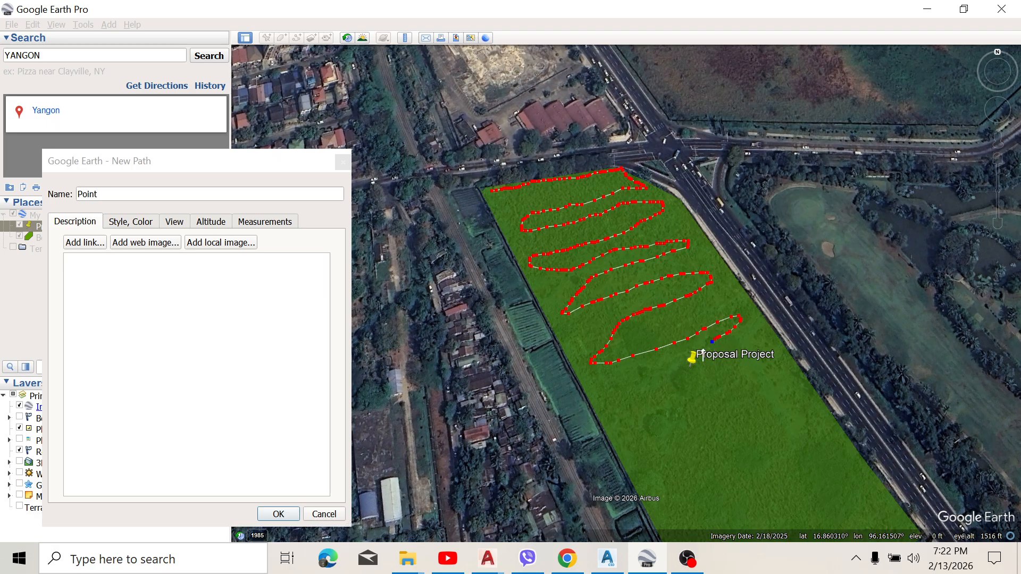
left_click_drag(703, 355, 638, 413)
Step: Continue the Point path's zigzag across the southern half of the Boundary polygon
scroll(636, 374, "down", 1)
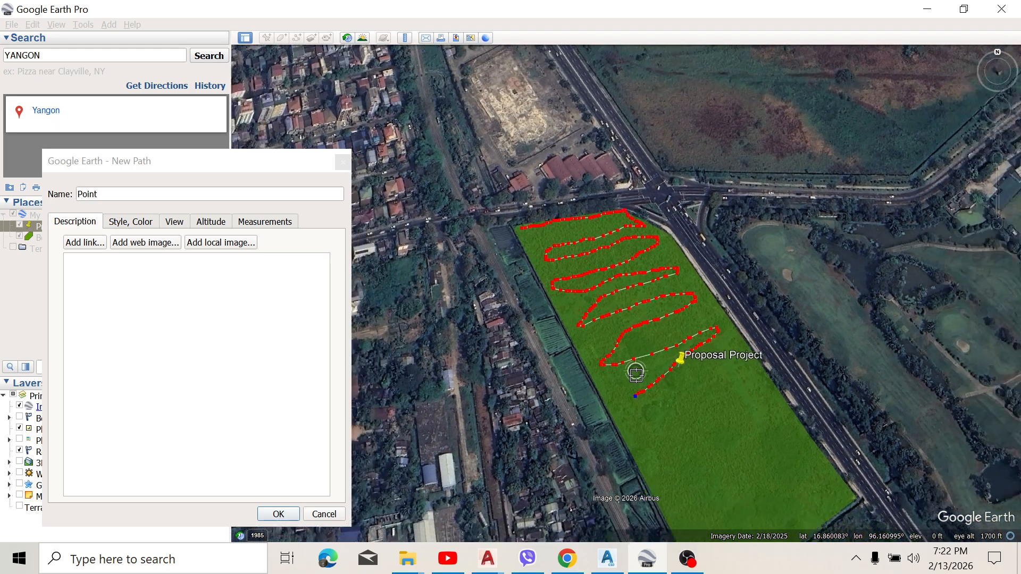
scroll(690, 436, "up", 2)
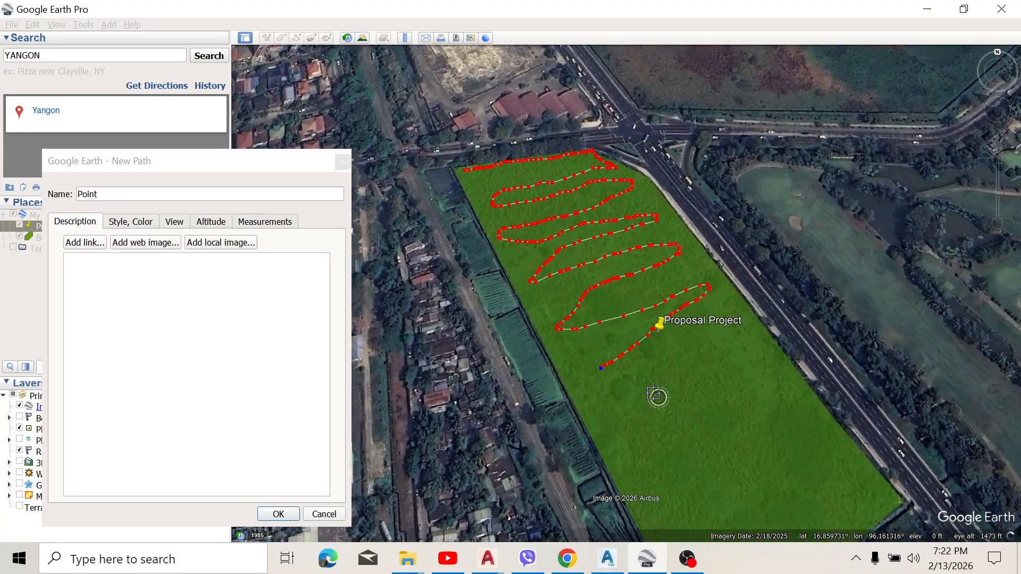
scroll(654, 393, "up", 1)
mouse_move(606, 357)
left_mouse_down()
mouse_move(592, 358)
mouse_move(592, 386)
mouse_move(729, 333)
mouse_move(750, 369)
mouse_move(670, 403)
mouse_move(606, 450)
mouse_move(779, 401)
mouse_move(795, 410)
mouse_move(765, 428)
left_mouse_up()
scroll(780, 393, "down", 3)
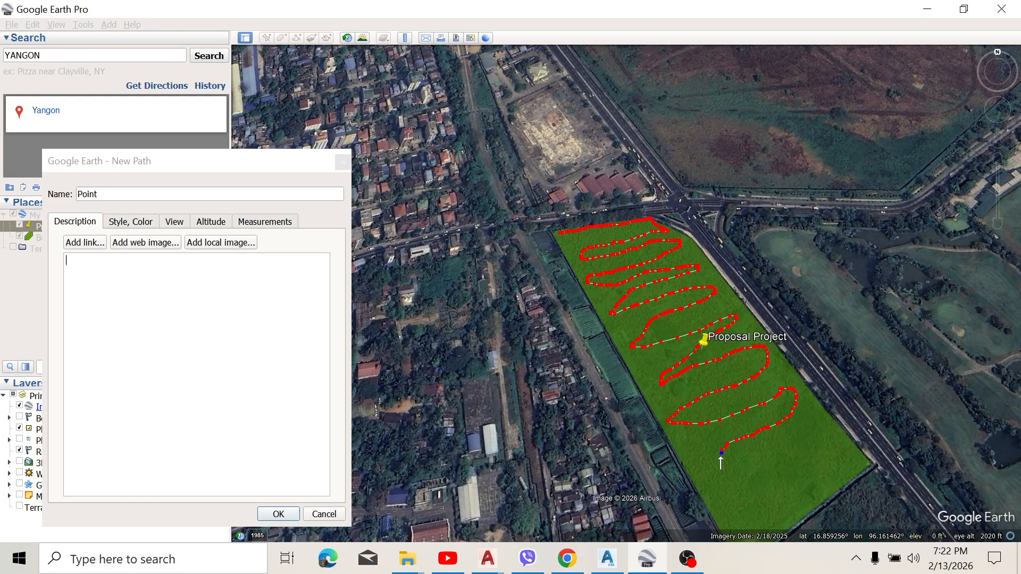
mouse_move(734, 465)
left_mouse_down()
mouse_move(829, 438)
mouse_move(737, 493)
left_mouse_up()
Step: Finish the Point path's zigzag at the polygon's south end and add lengthwise north-south passes crossing the earlier lines
scroll(737, 493, "down", 1)
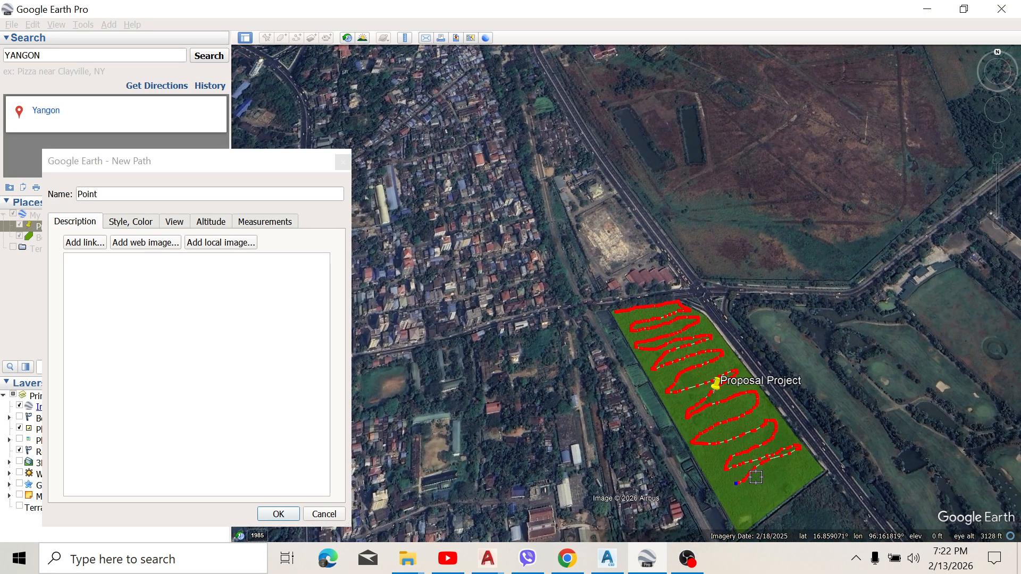
scroll(741, 423, "down", 2)
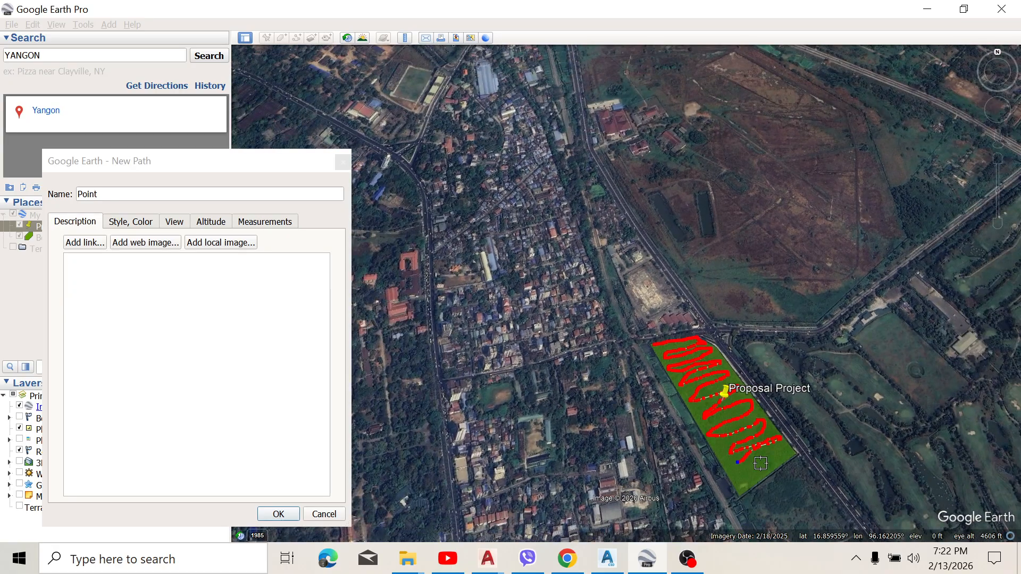
scroll(759, 487, "up", 2)
scroll(761, 488, "up", 2)
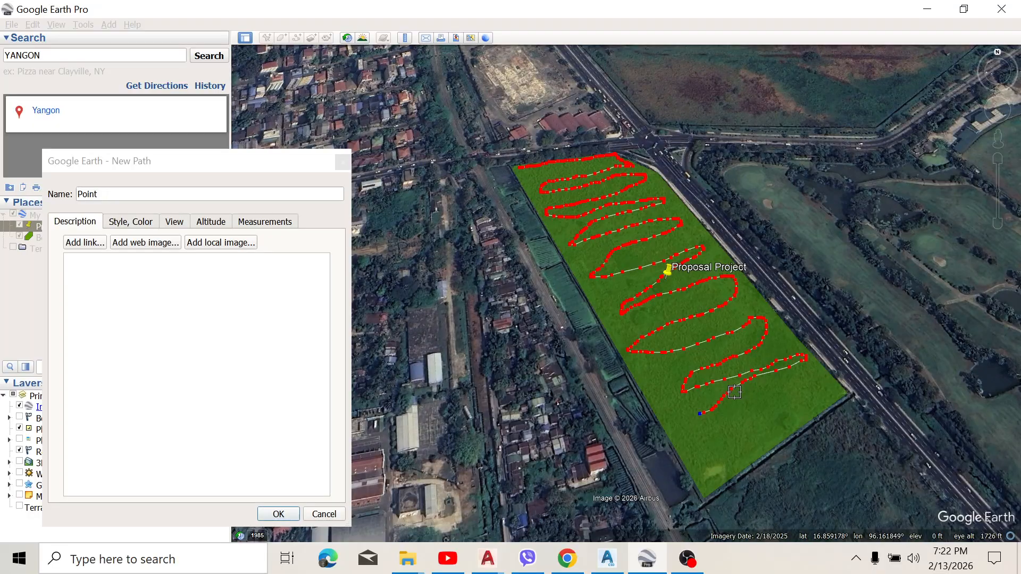
mouse_move(711, 431)
left_mouse_down()
mouse_move(749, 408)
mouse_move(821, 394)
mouse_move(714, 453)
mouse_move(646, 359)
mouse_move(553, 166)
left_mouse_up()
mouse_move(615, 246)
left_mouse_down()
mouse_move(758, 407)
mouse_move(742, 355)
mouse_move(616, 175)
mouse_move(765, 332)
left_mouse_up()
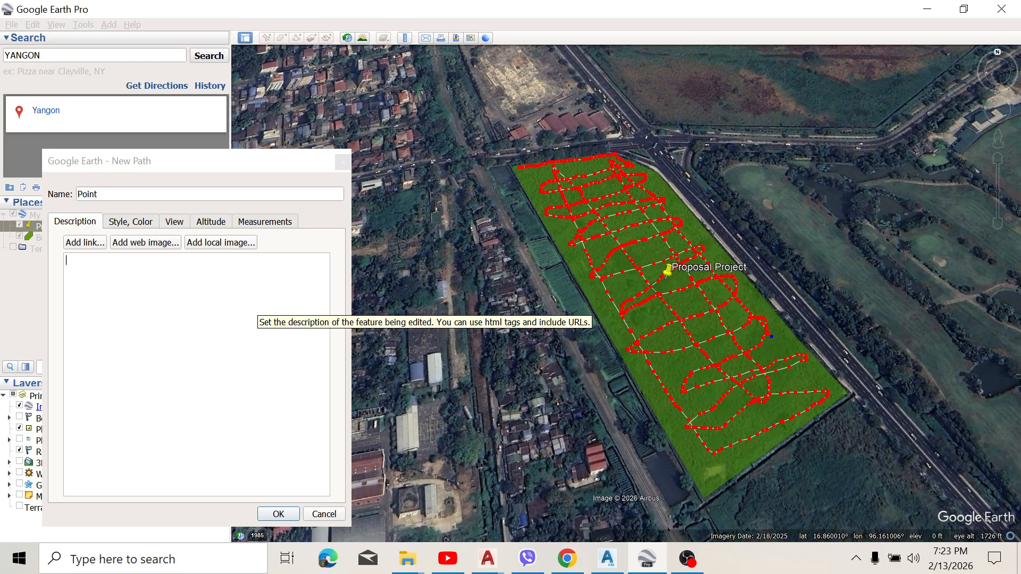
Step: Set the Point path's line color to orange #ff5500
left_click(137, 221)
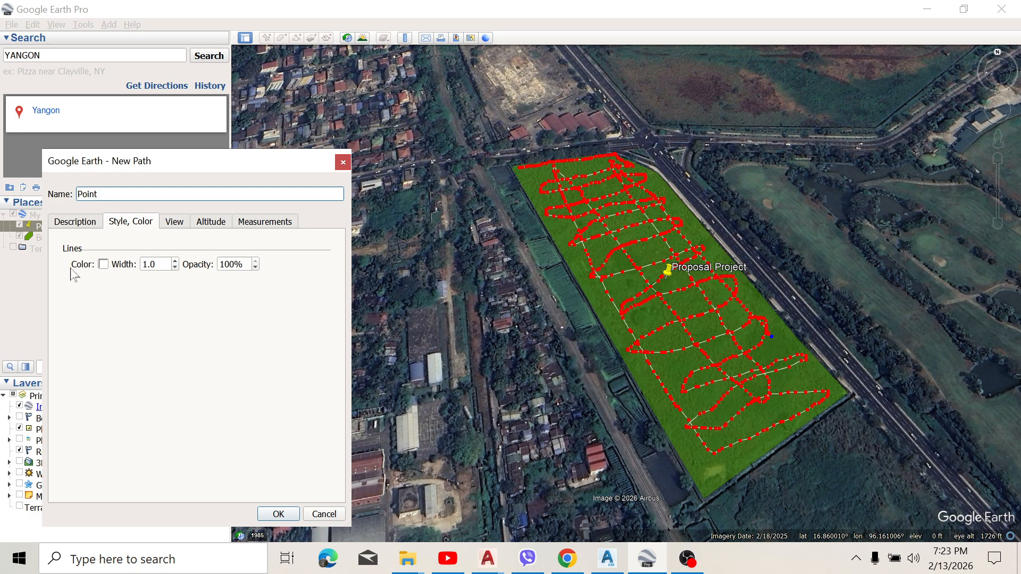
left_click(103, 265)
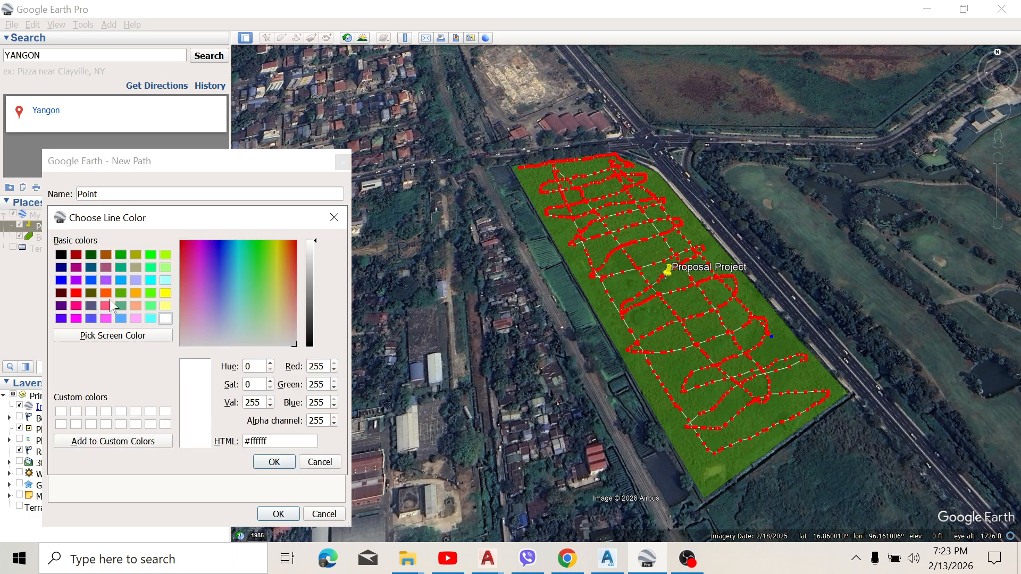
left_click(106, 293)
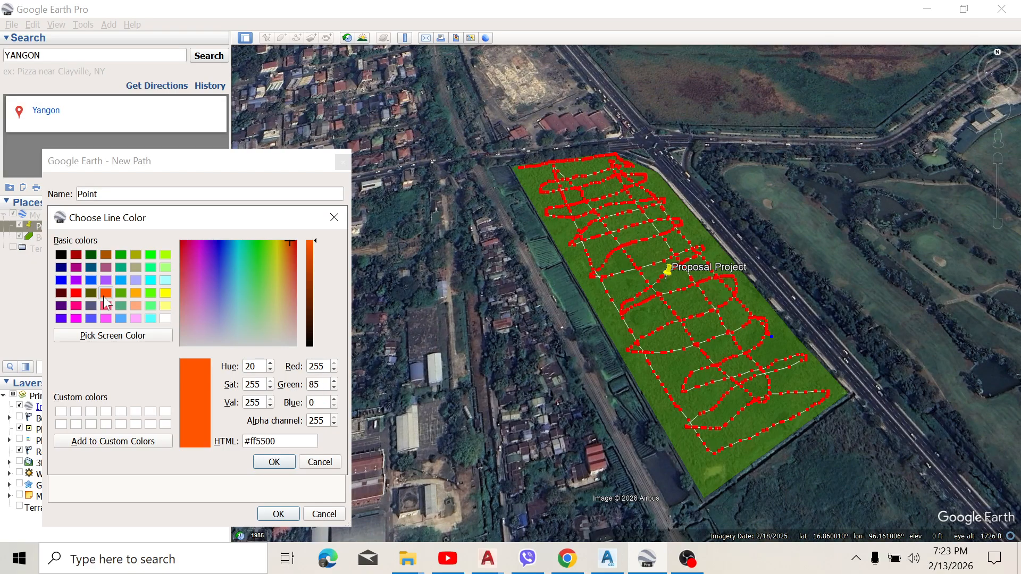
left_click(272, 462)
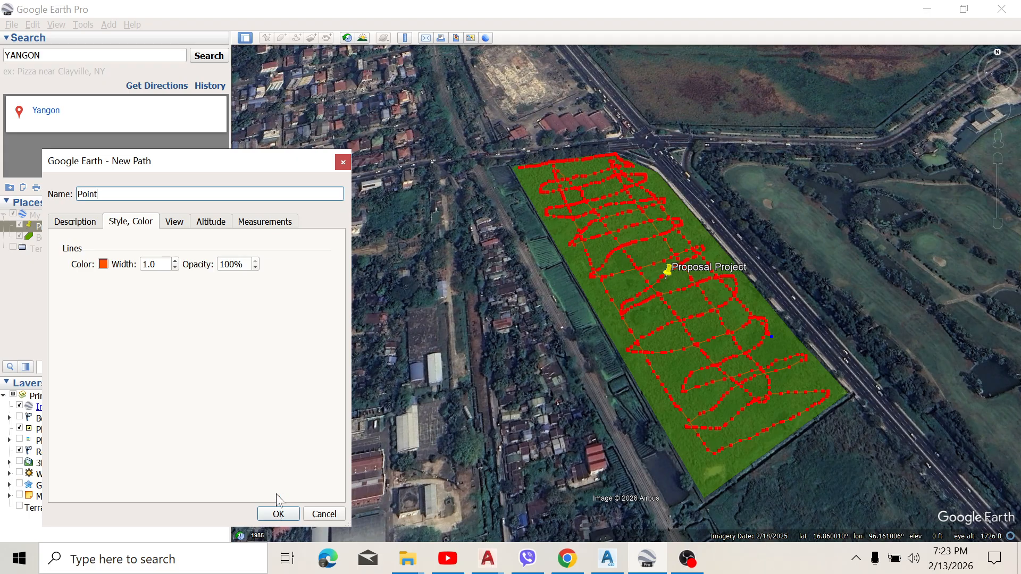
Step: Check the Point path's length in meters and save the path
left_click(282, 225)
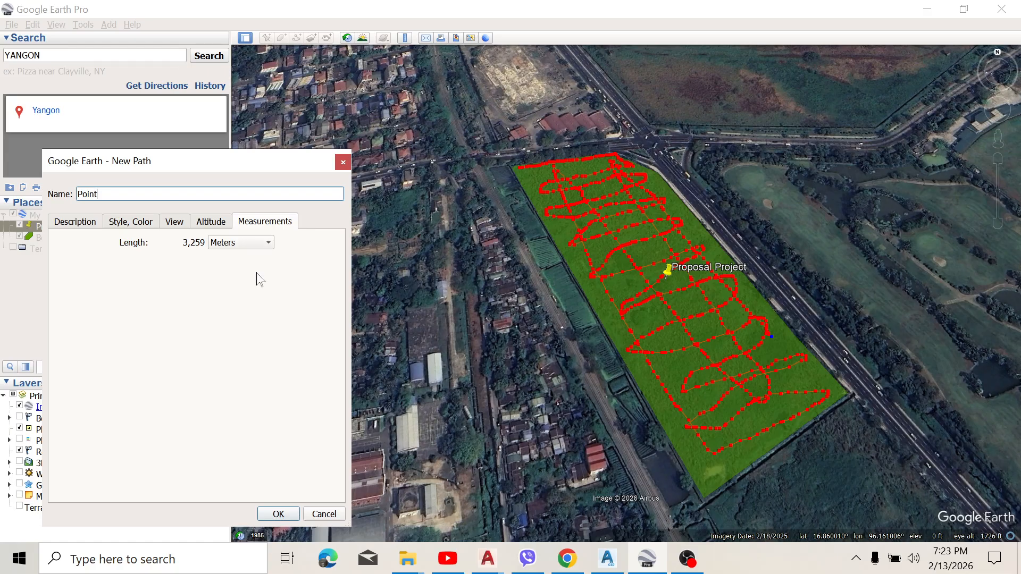
left_click(290, 510)
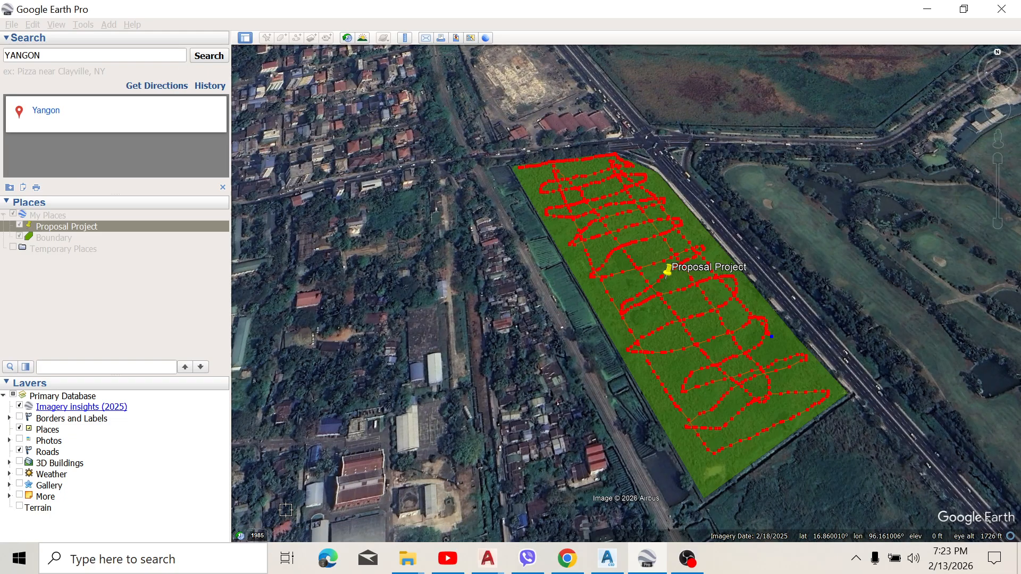
scroll(654, 257, "up", 1)
scroll(654, 256, "down", 2)
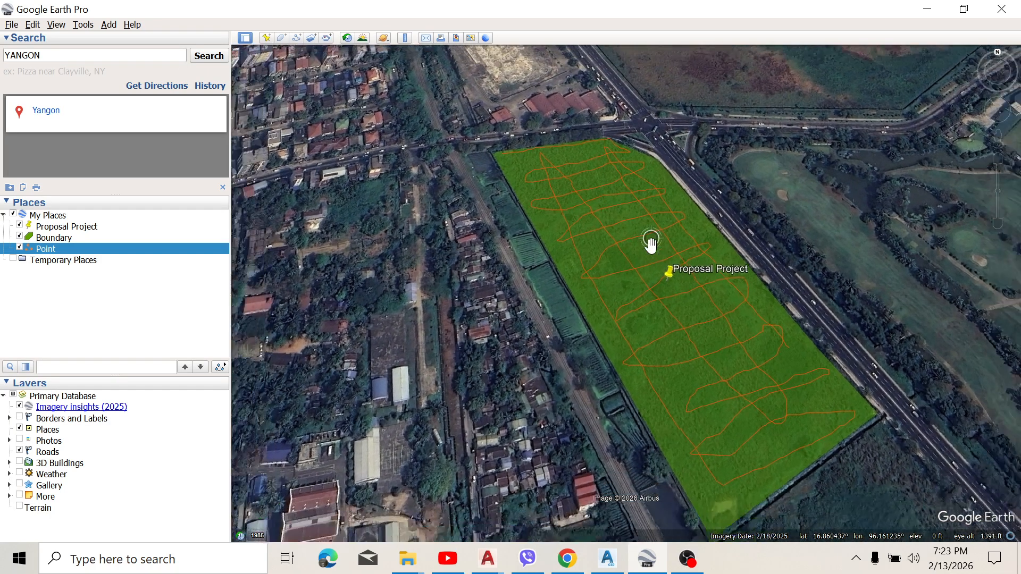
scroll(653, 232, "down", 2)
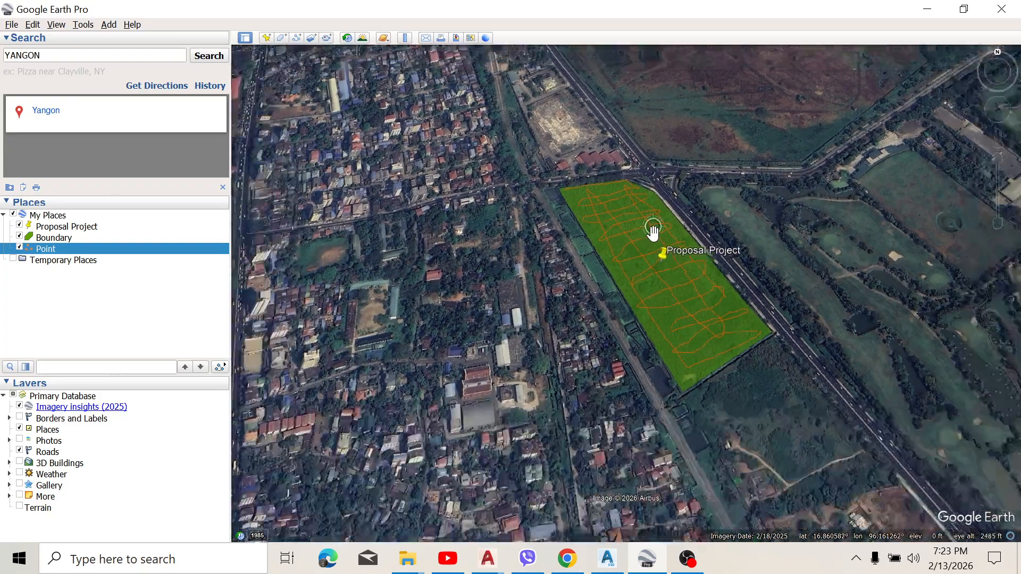
scroll(643, 214, "up", 3)
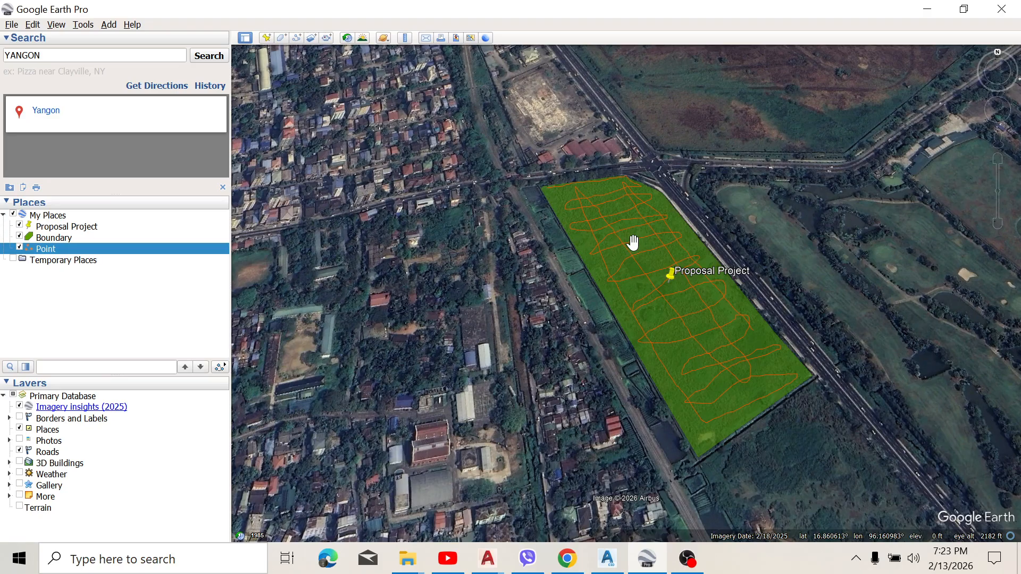
Step: Start saving the whole My Places folder as a file in Downloads, keeping Kmz (*.kmz) as the file type
left_click(19, 216)
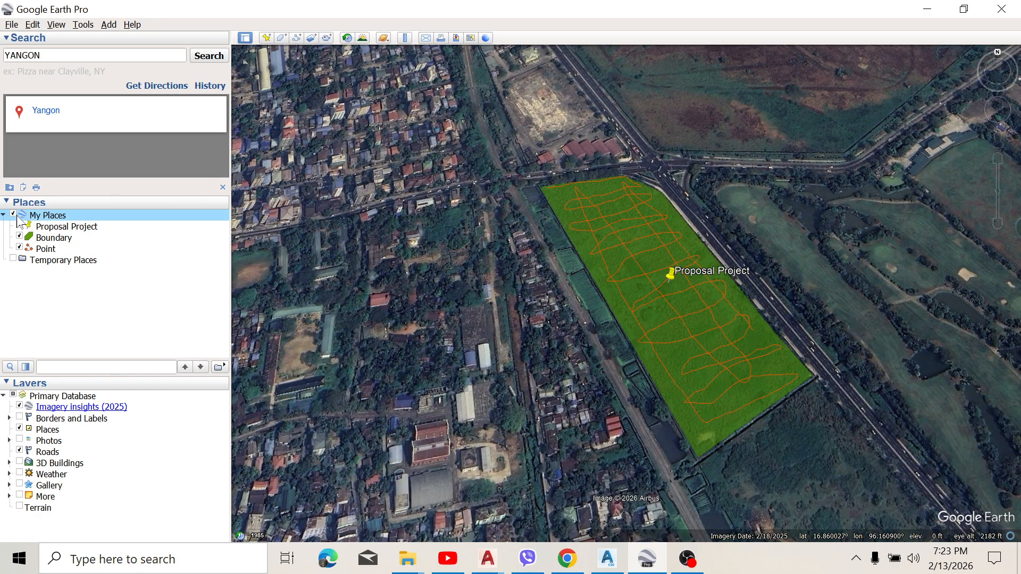
left_click(9, 25)
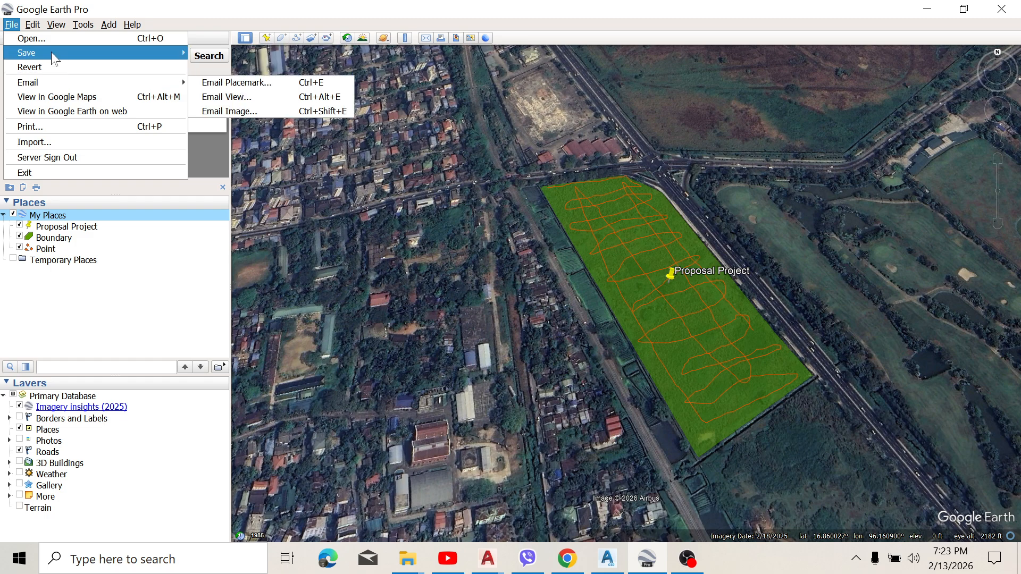
mouse_move(55, 58)
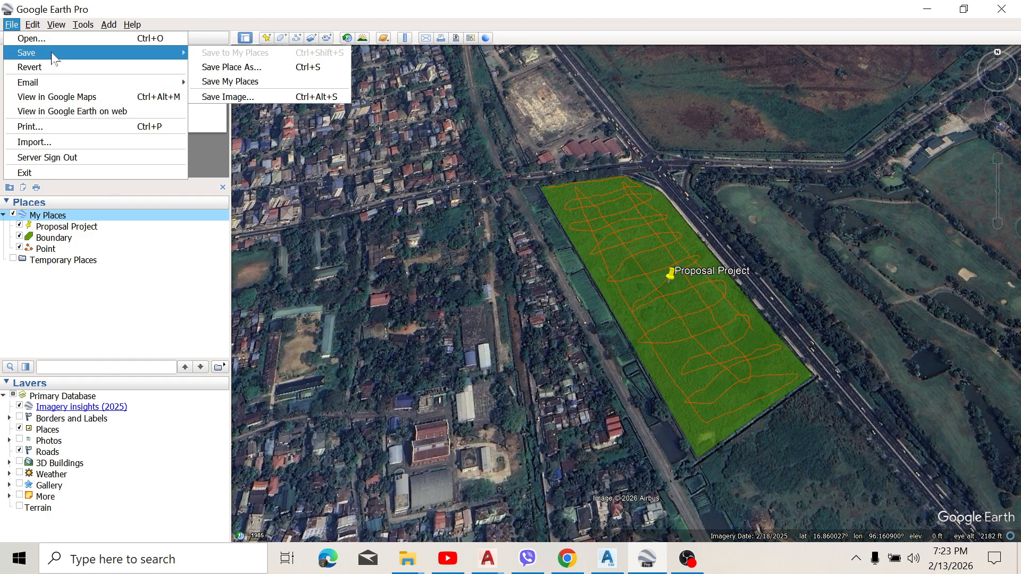
left_click(262, 67)
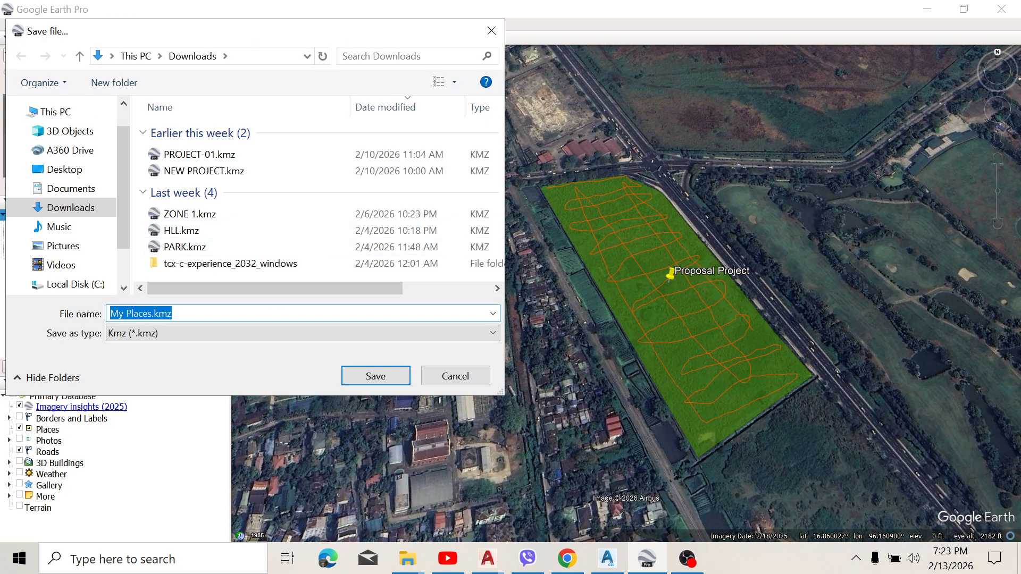
left_click(493, 338)
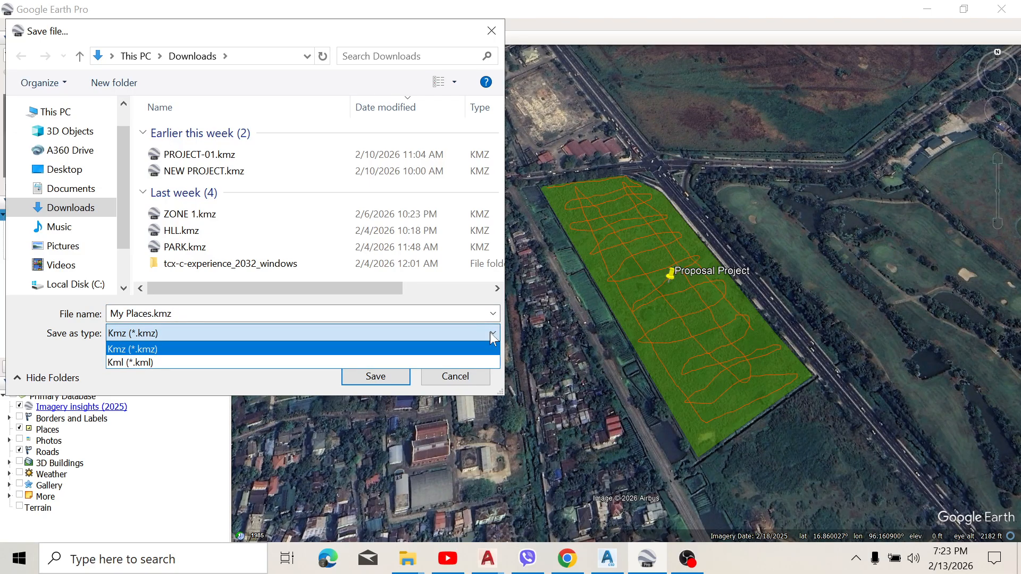
left_click(492, 336)
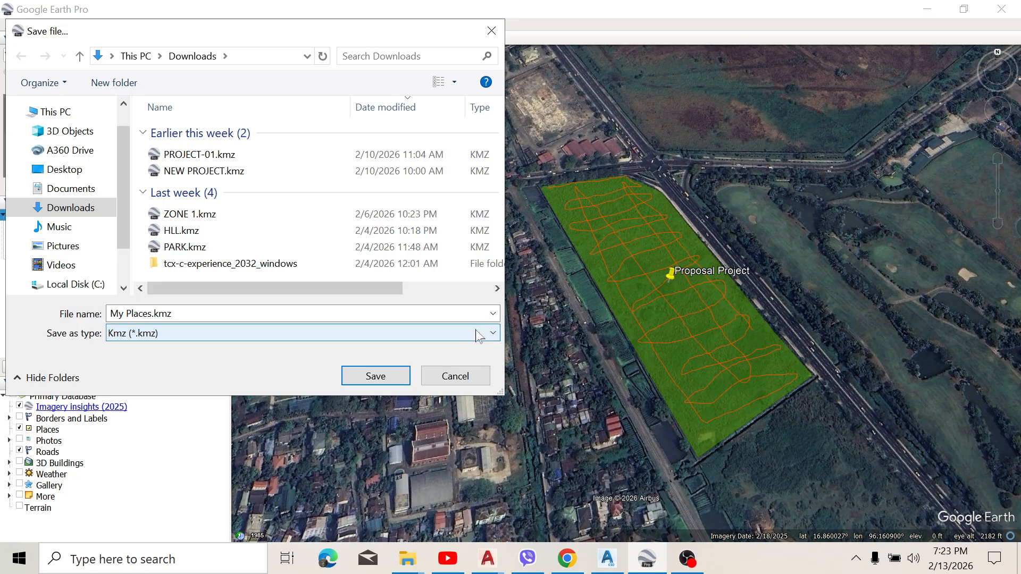
left_click(478, 336)
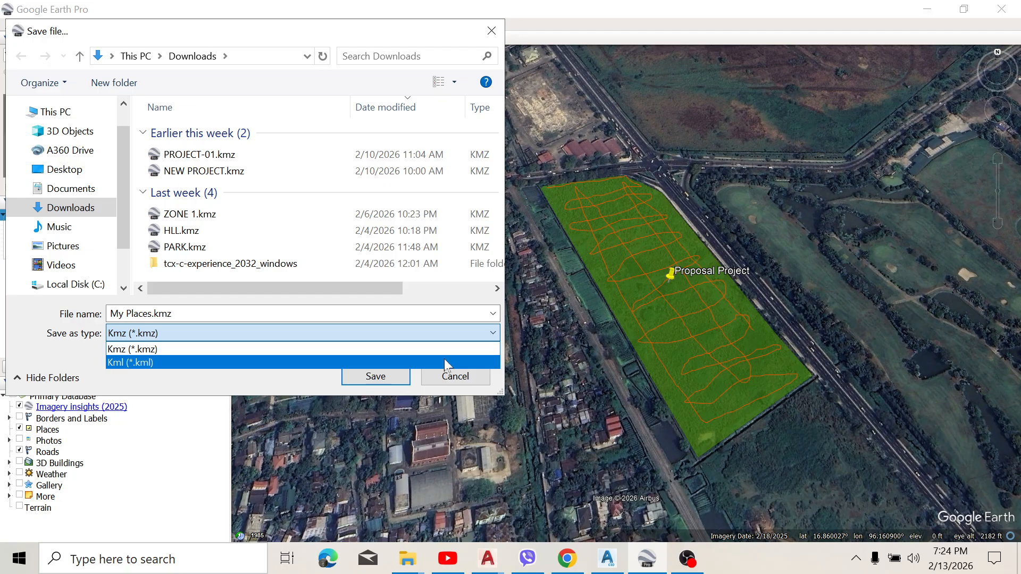
left_click(484, 351)
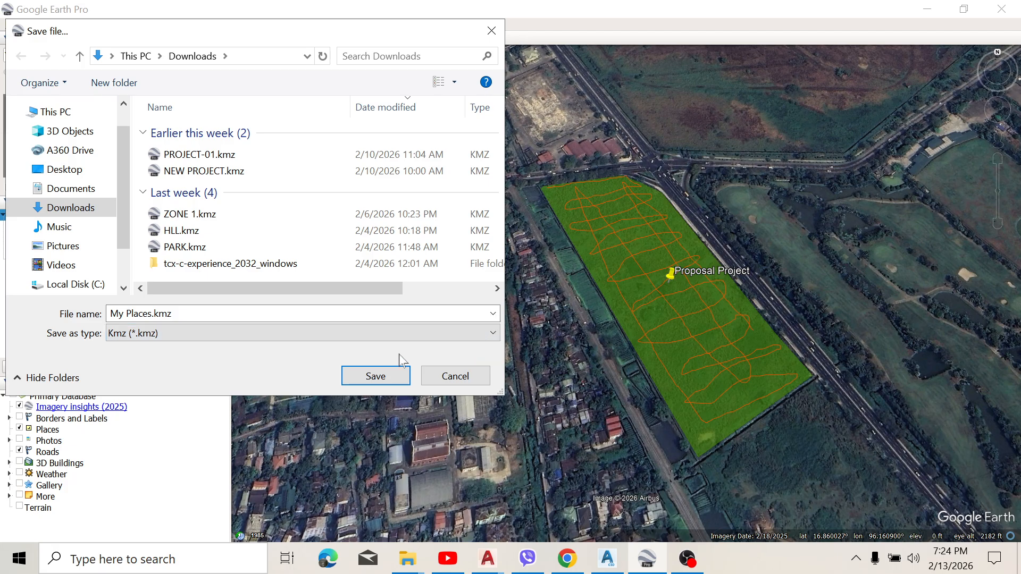
Step: Name the Kmz file "Propsal PJ-01", save it in Downloads and minimize the window
left_click(276, 313)
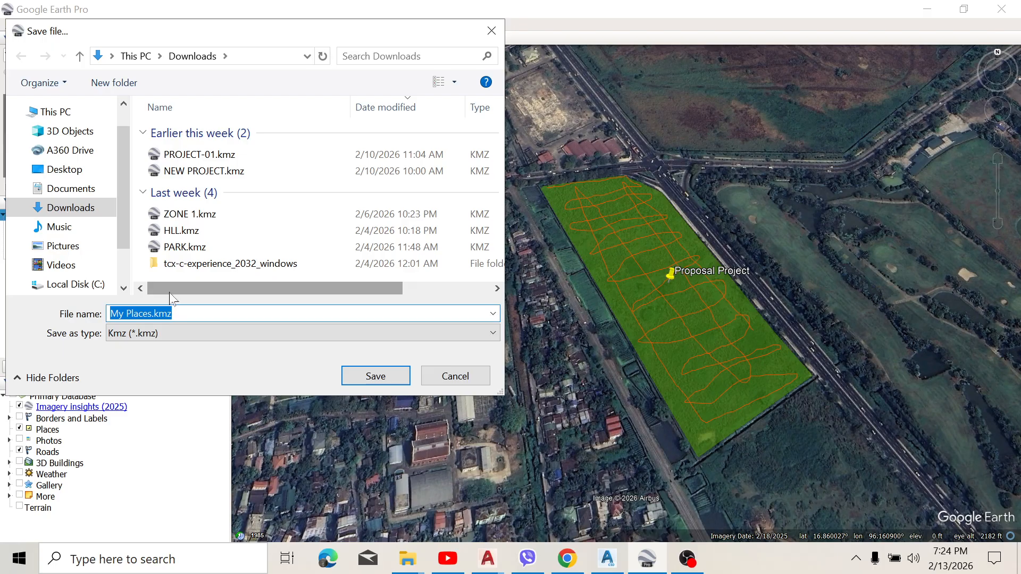
type("P")
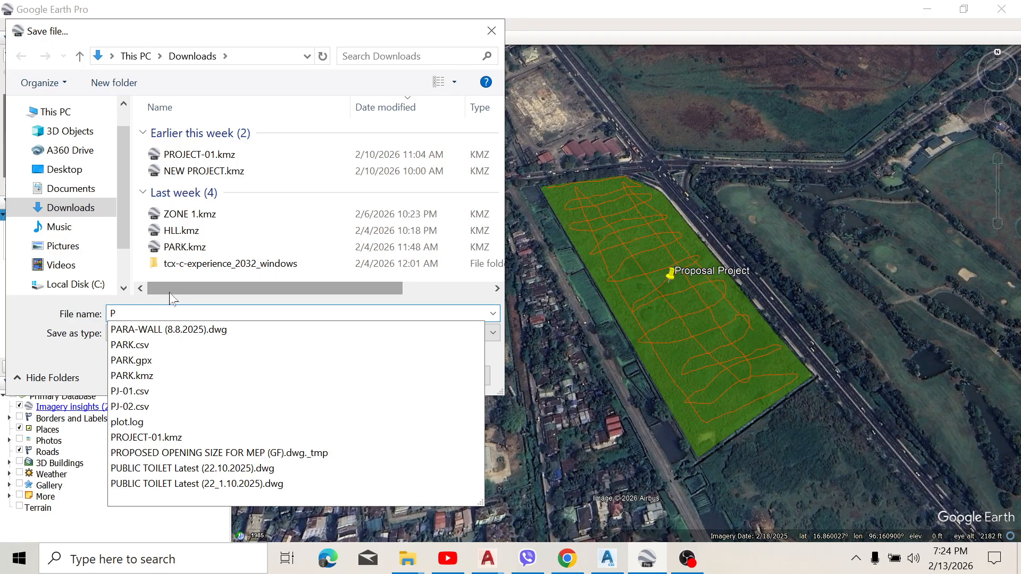
type("RO")
key("BackSpace")
key("BackSpace")
type("ro")
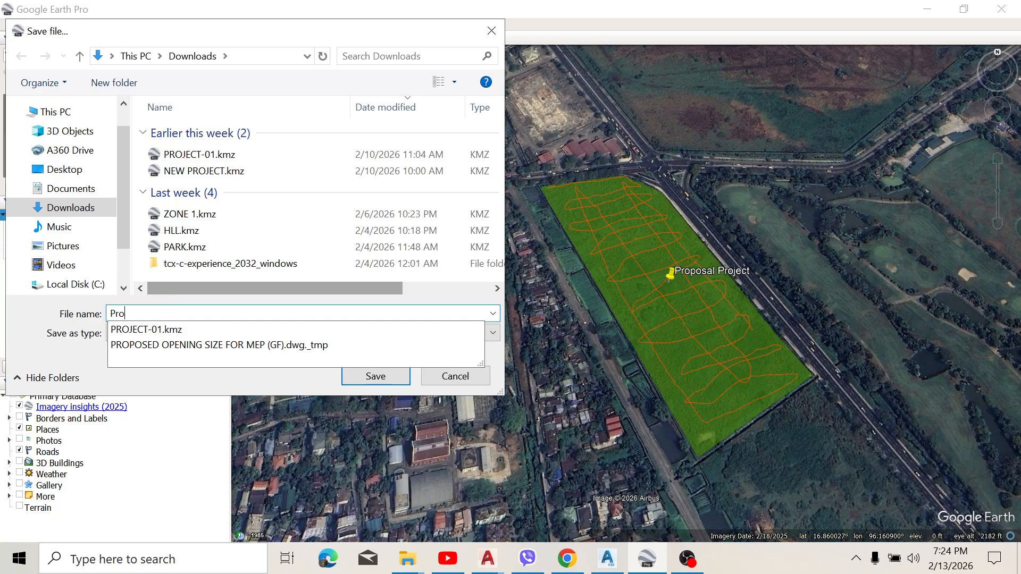
type("psal")
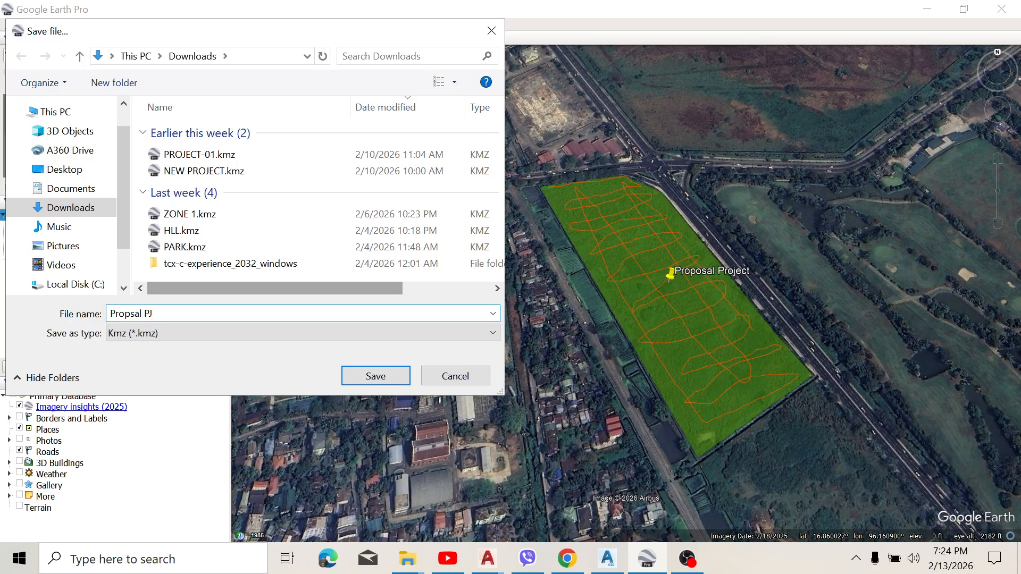
type("PJ-01")
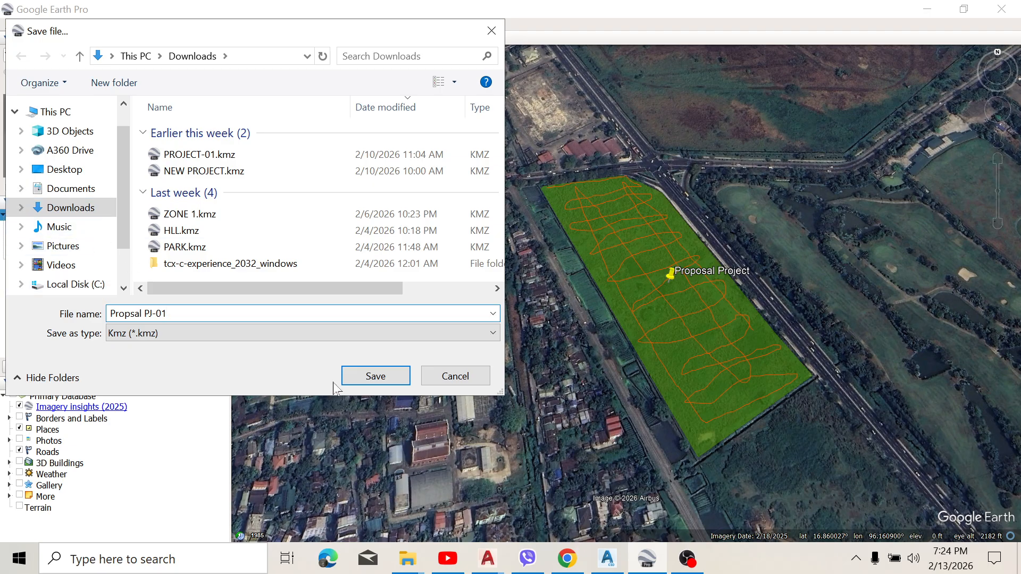
left_click(376, 376)
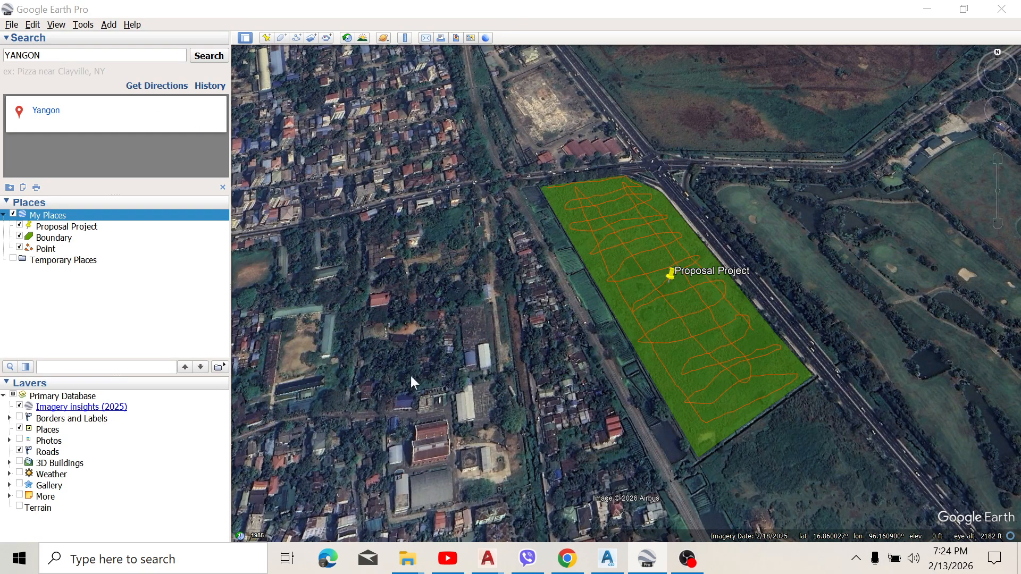
scroll(627, 274, "down", 3)
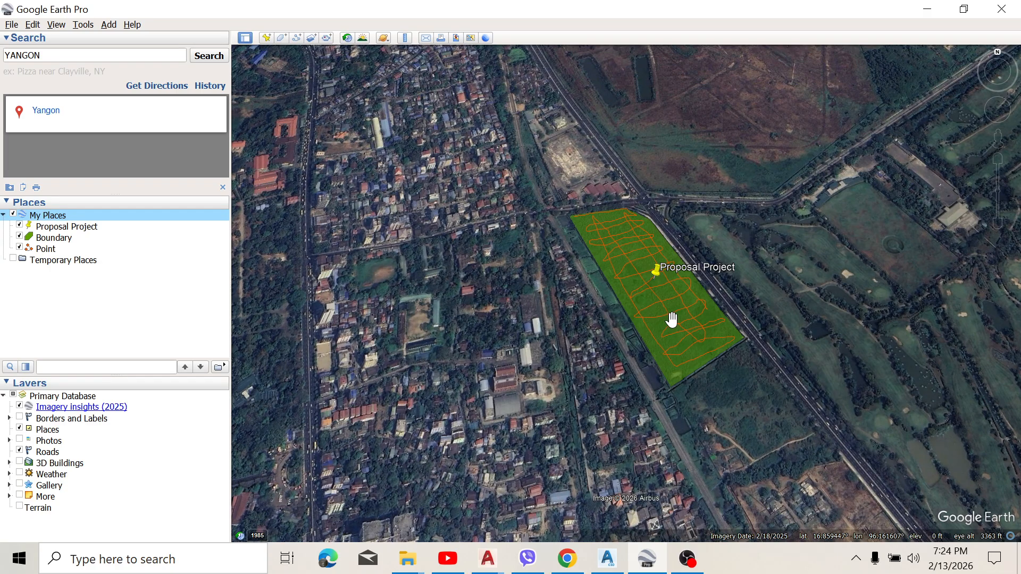
left_click(934, 9)
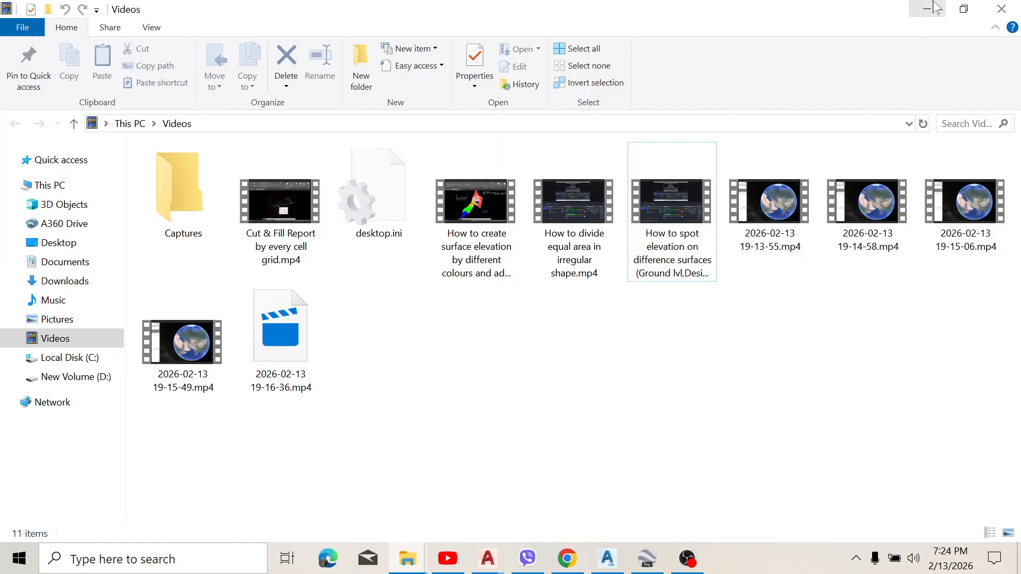
left_click(934, 9)
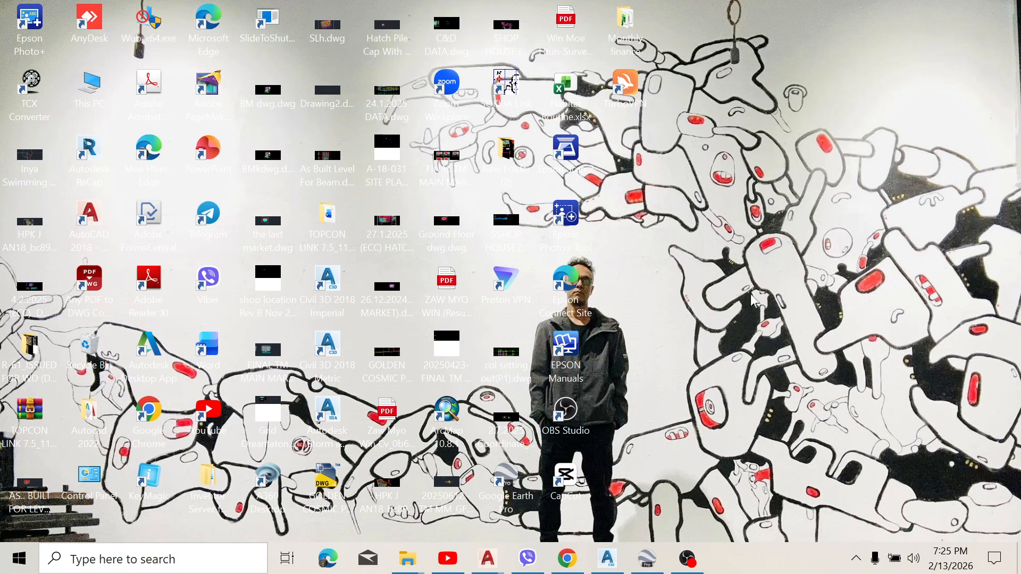
mouse_move(649, 569)
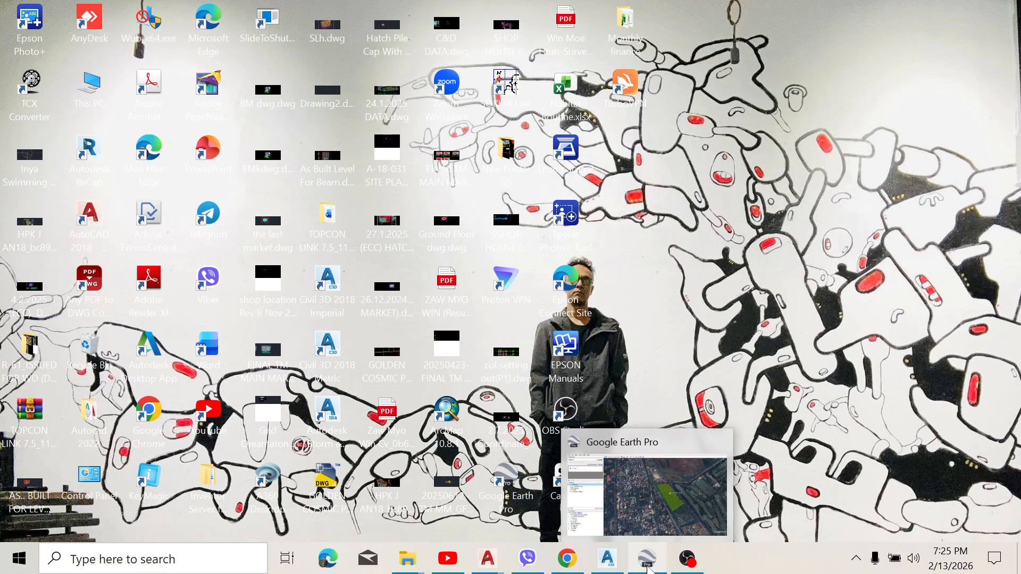
left_click(607, 558)
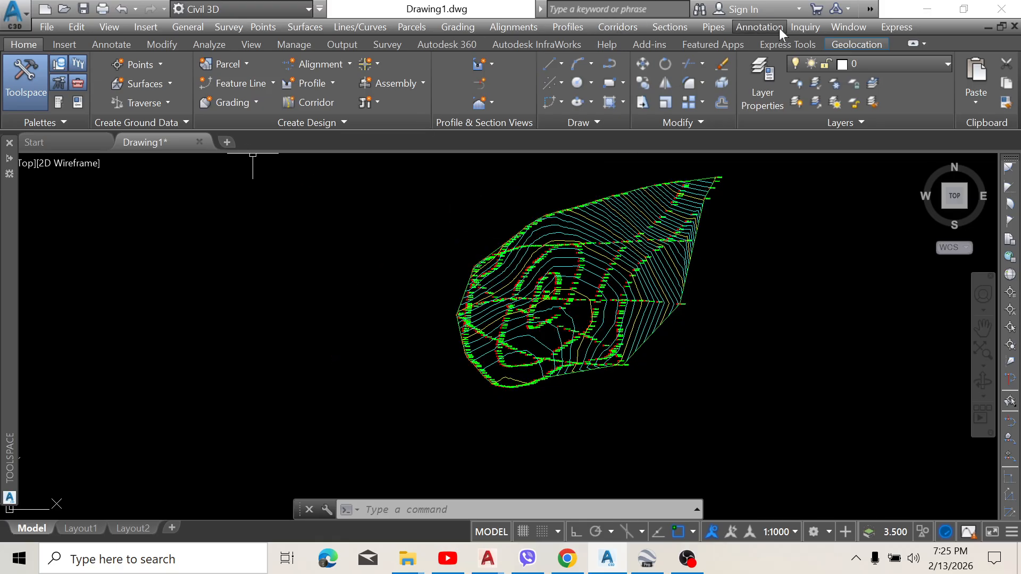
left_click(925, 11)
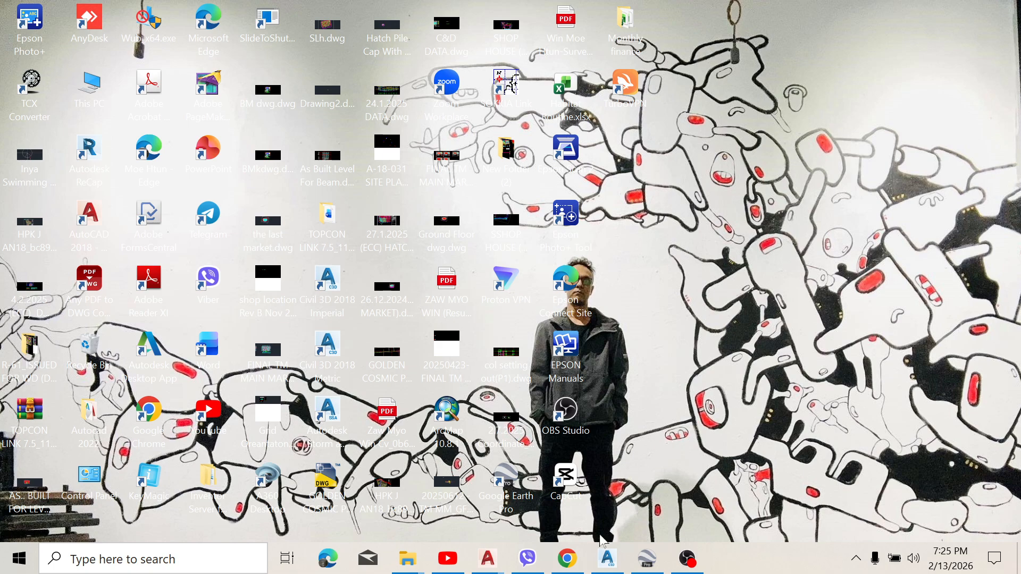
Step: Switch to Chrome, search for "gps visualizer" in a new tab and open the GPS Visualizer website
left_click(568, 558)
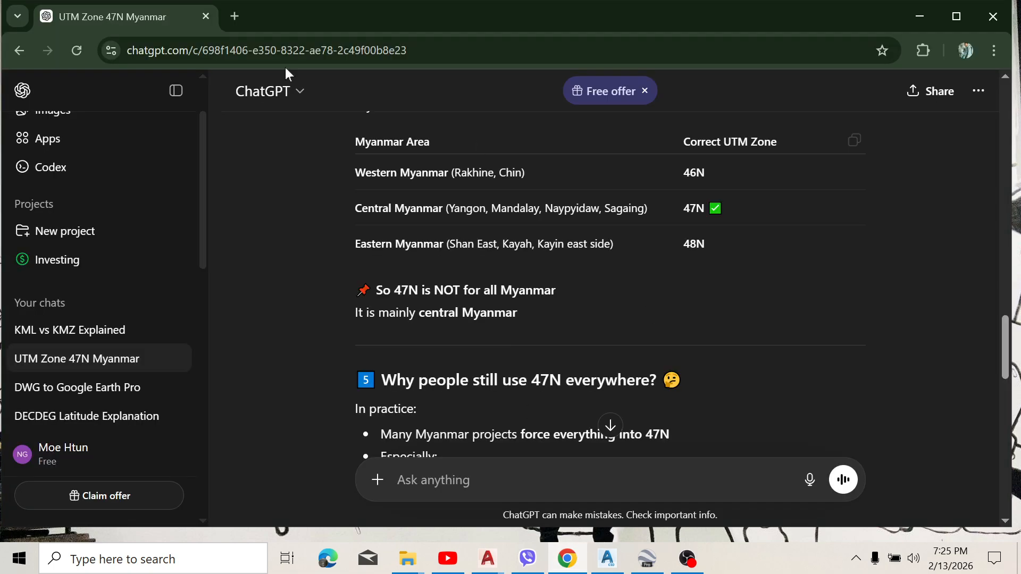
left_click(238, 20)
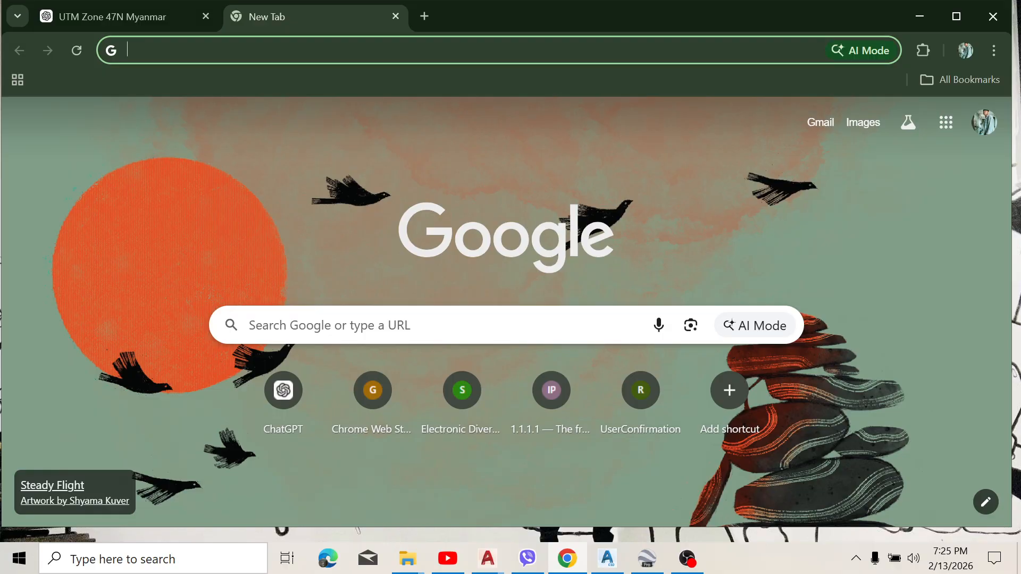
type("GPSvisualizer.com")
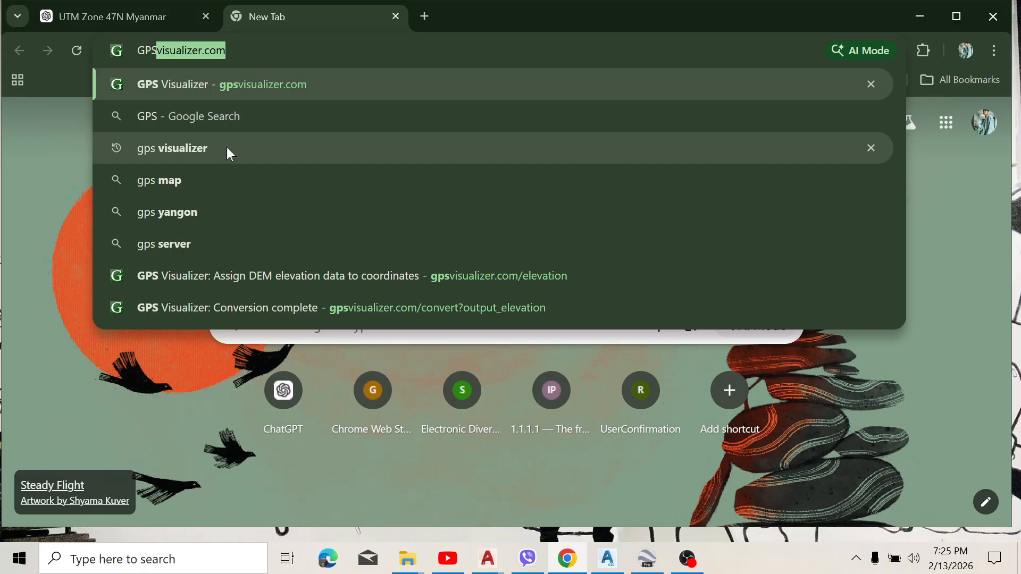
left_click(226, 147)
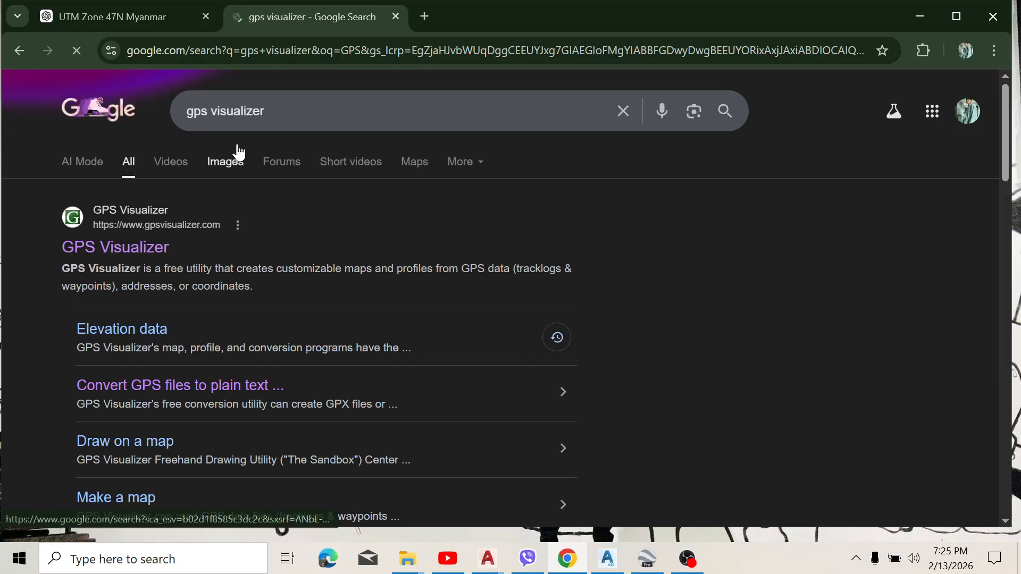
left_click(137, 249)
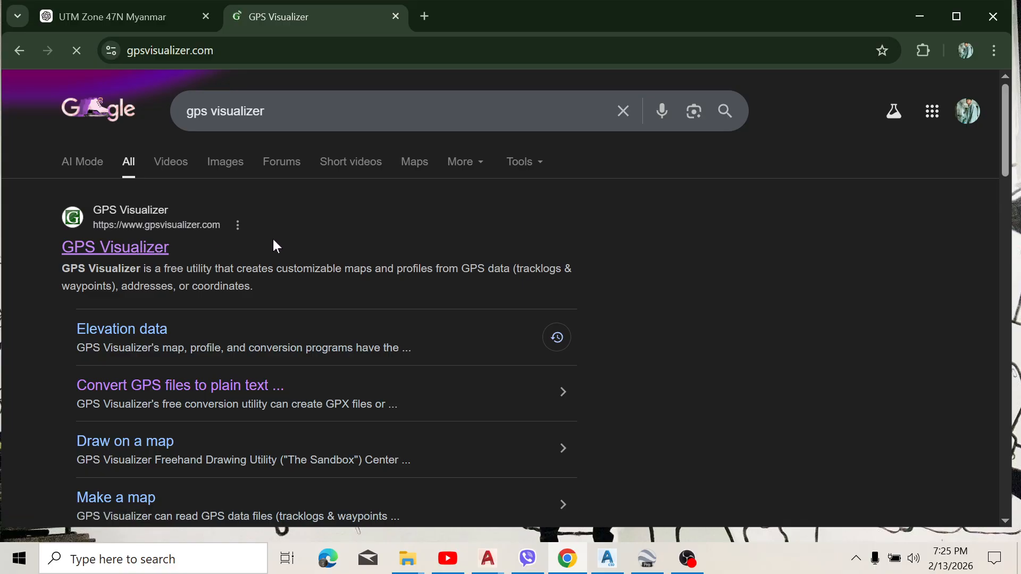
Step: Look through the News & Updates list on the GPS Visualizer home page for the elevation data entries
scroll(367, 259, "down", 4)
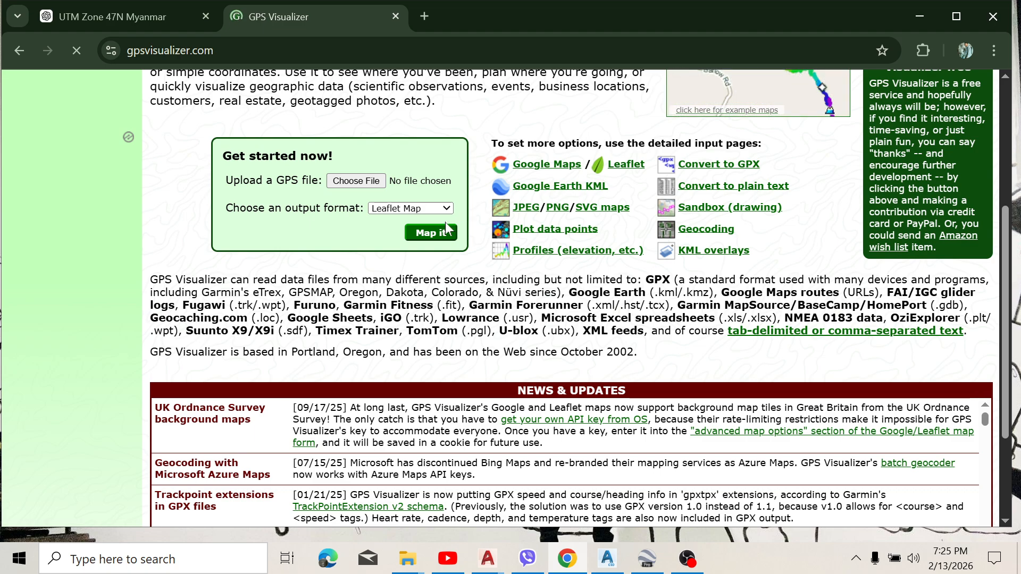
scroll(445, 216, "down", 3)
scroll(413, 319, "down", 3)
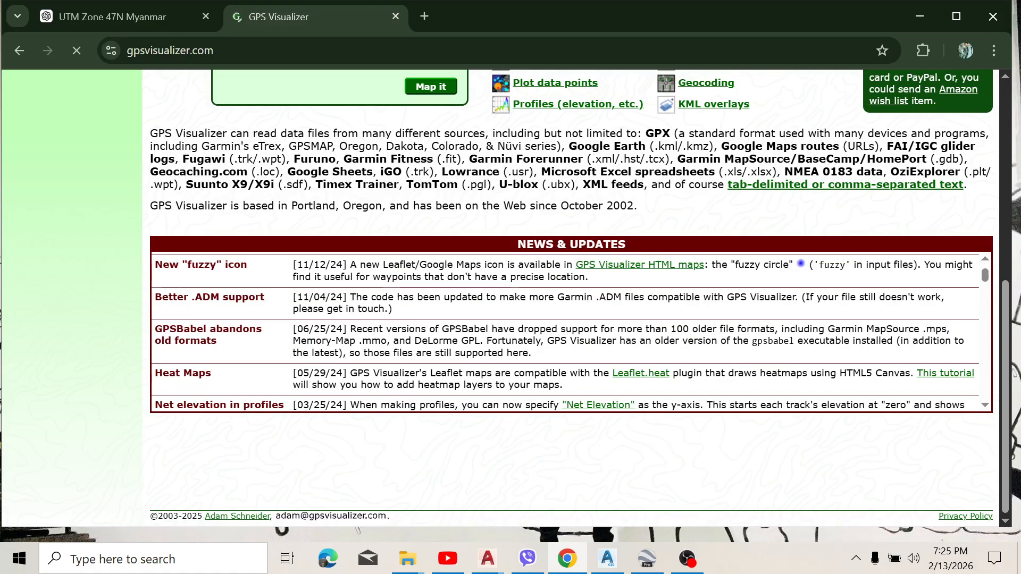
scroll(292, 357, "down", 3)
scroll(249, 341, "down", 3)
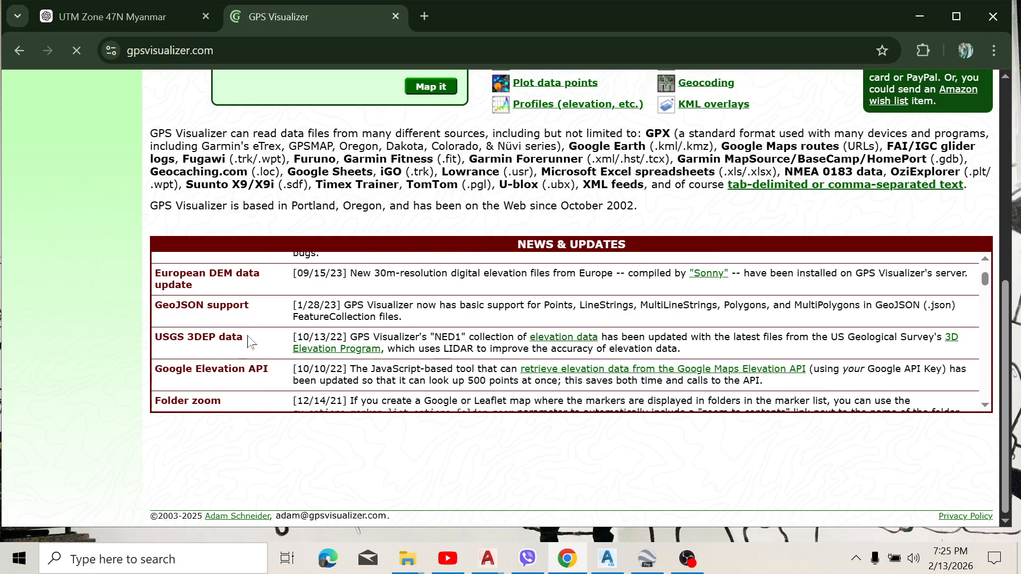
scroll(249, 340, "down", 8)
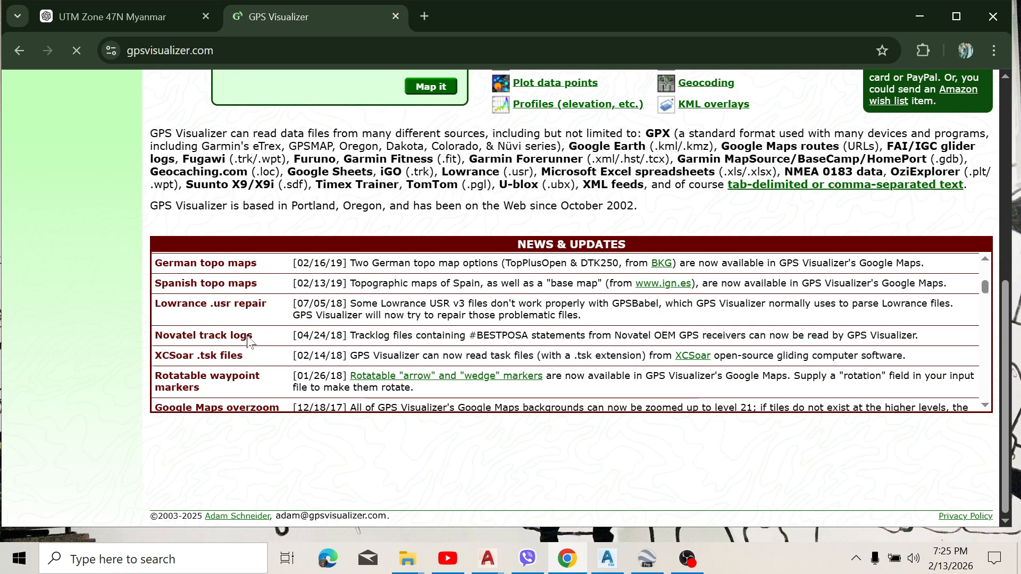
scroll(249, 341, "down", 3)
scroll(249, 341, "down", 3)
scroll(249, 340, "up", 3)
scroll(250, 340, "down", 4)
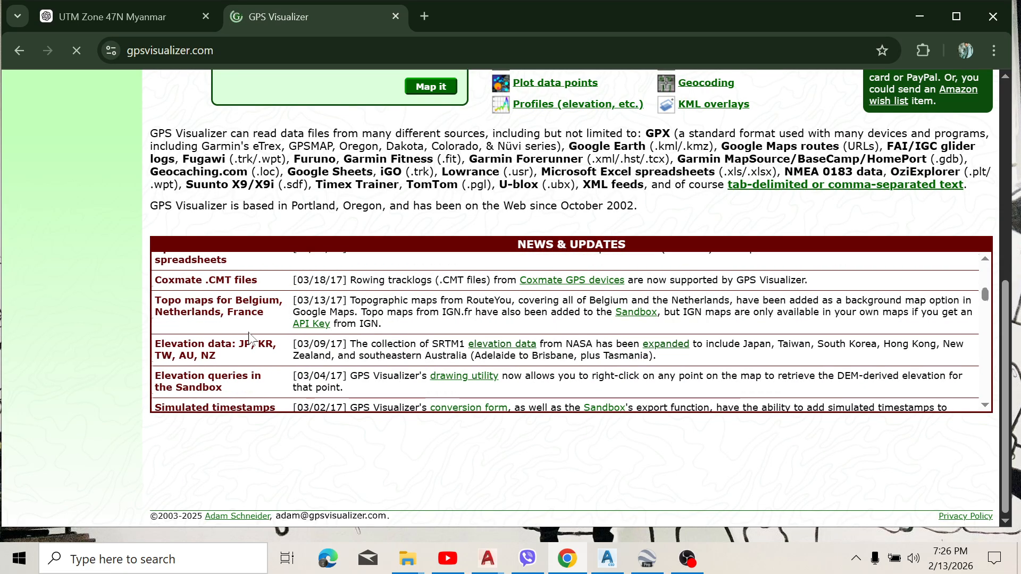
scroll(250, 339, "down", 3)
scroll(234, 339, "up", 3)
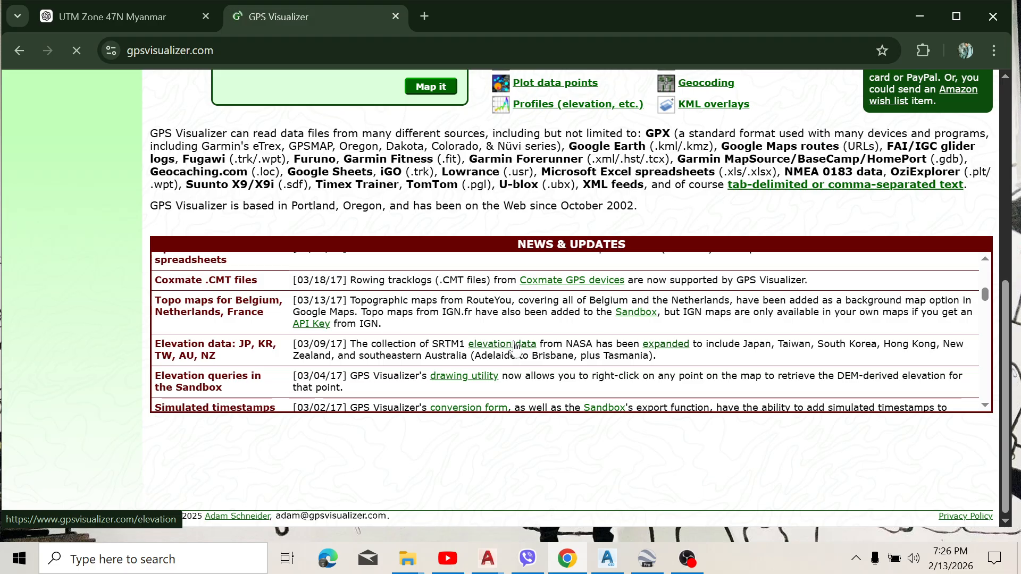
Step: On the DEM elevation page, choose Propsal PJ-01.kmz from Downloads as the file to upload
scroll(458, 316, "down", 2)
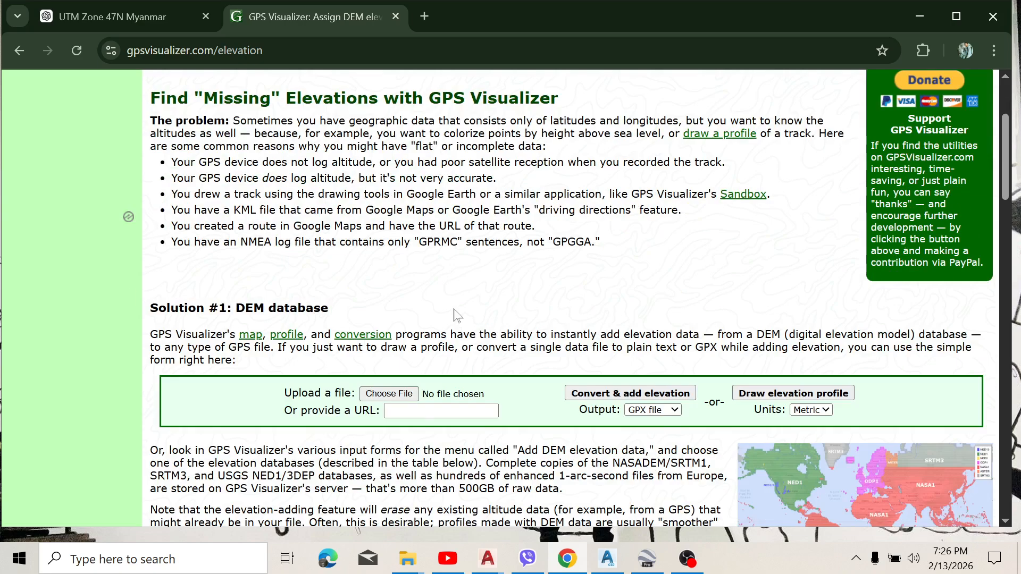
scroll(456, 314, "down", 1)
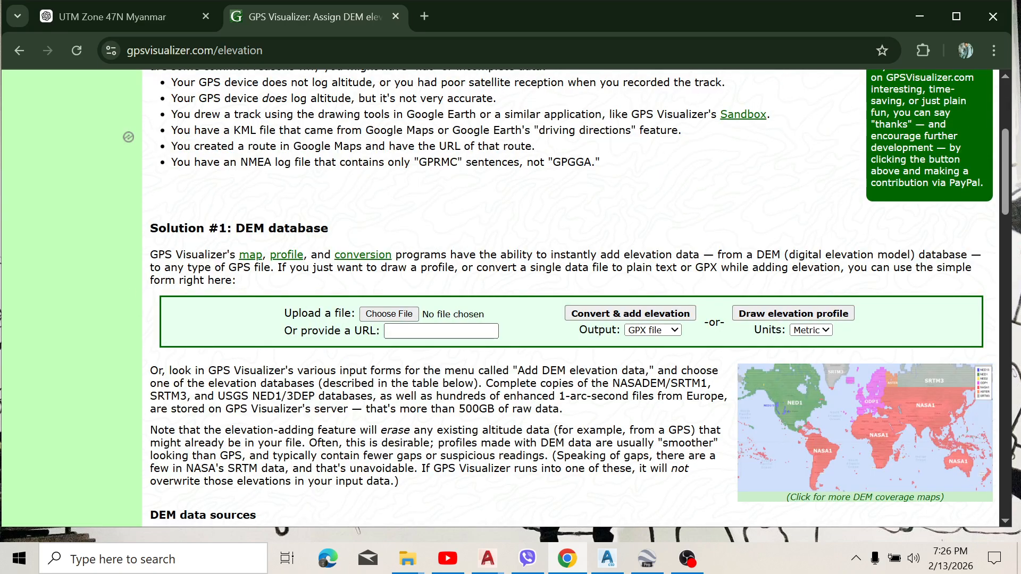
left_click(406, 312)
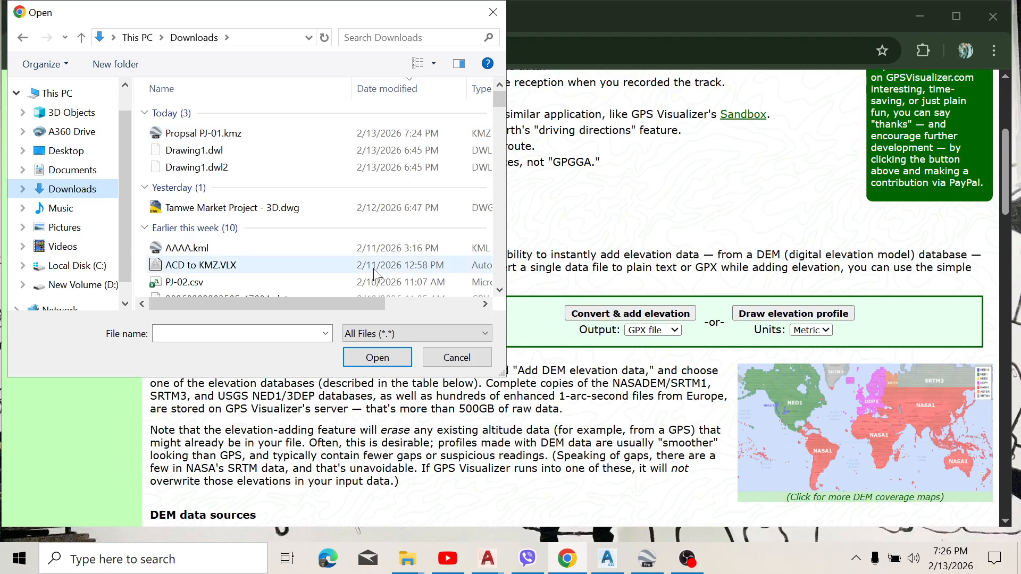
left_click(377, 358)
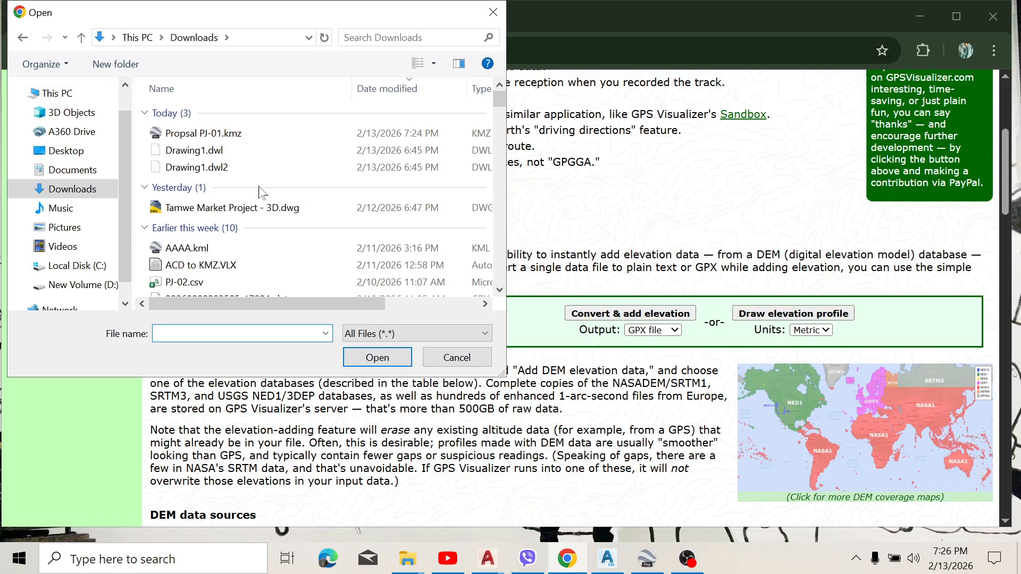
left_click(255, 133)
left_click(377, 360)
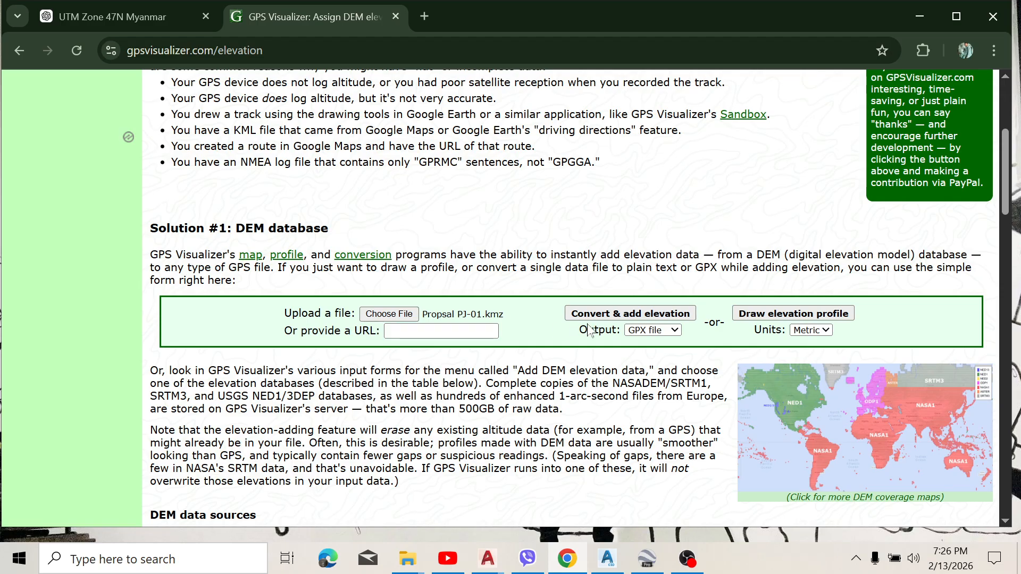
Step: Keep GPX file as the output format and convert the uploaded KMZ with elevation added
left_click(671, 331)
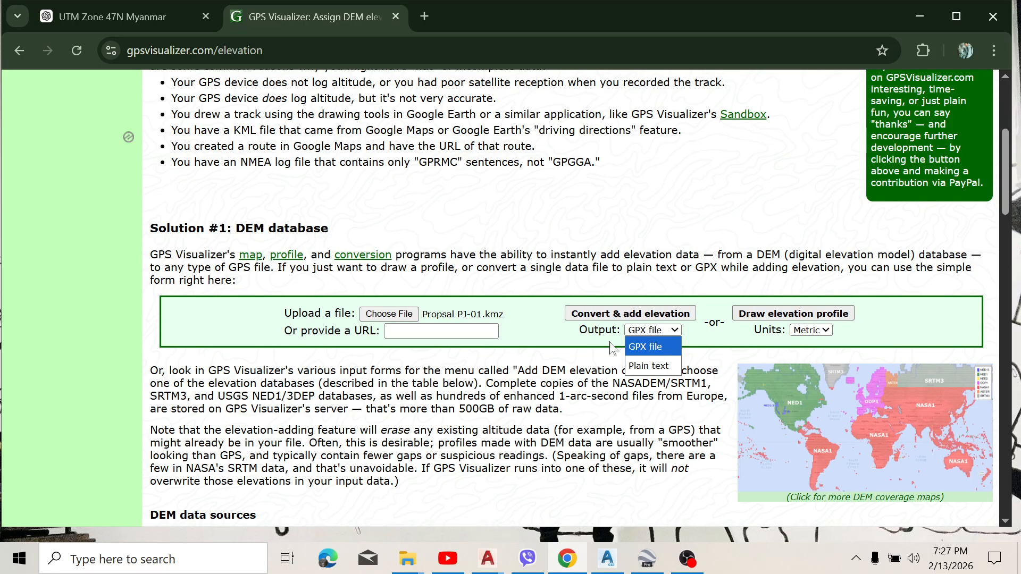
left_click(646, 346)
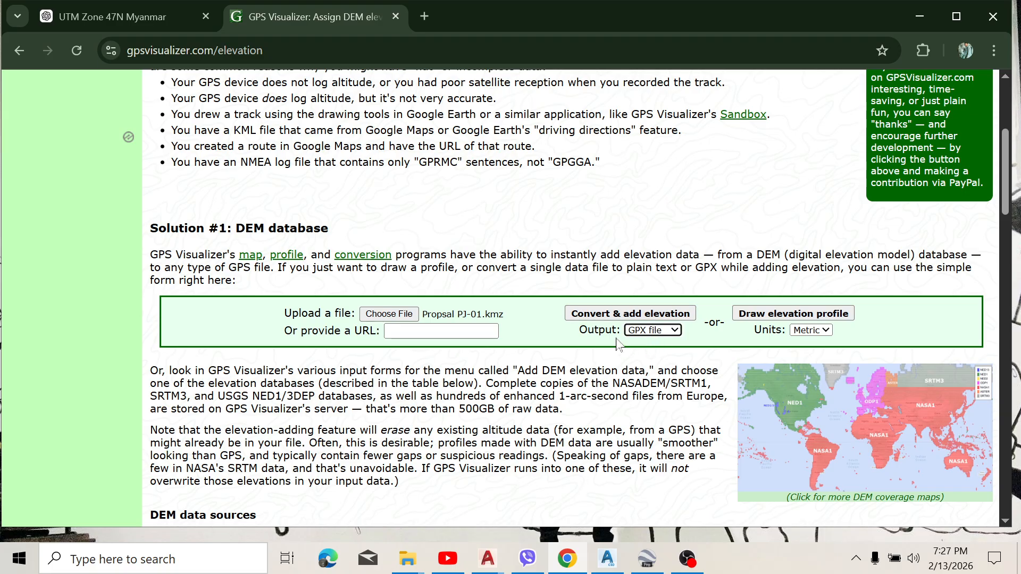
scroll(617, 362, "down", 1)
scroll(602, 343, "up", 1)
left_click(597, 316)
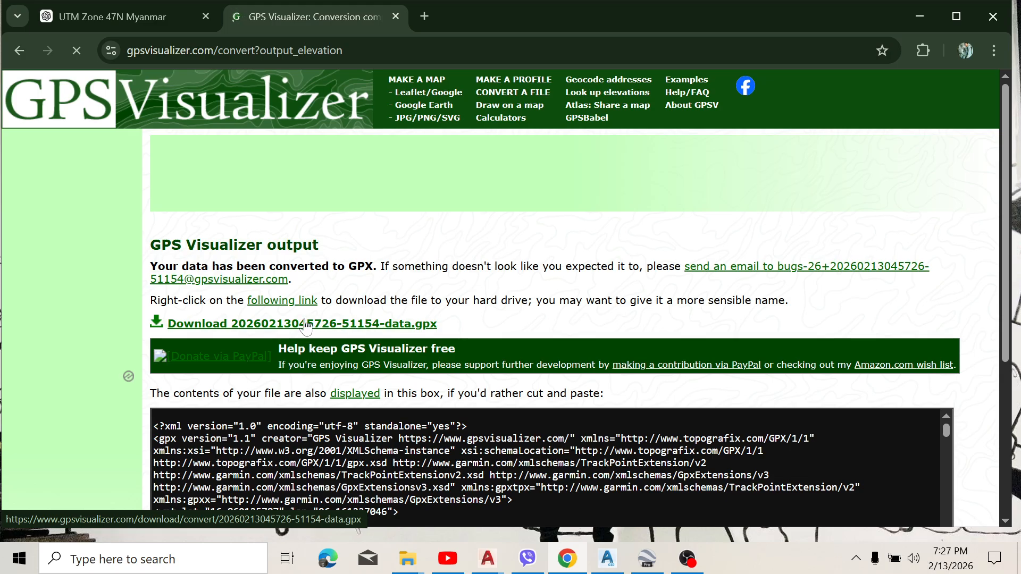
Step: Download the converted GPX file and minimize the browser
left_click(262, 325)
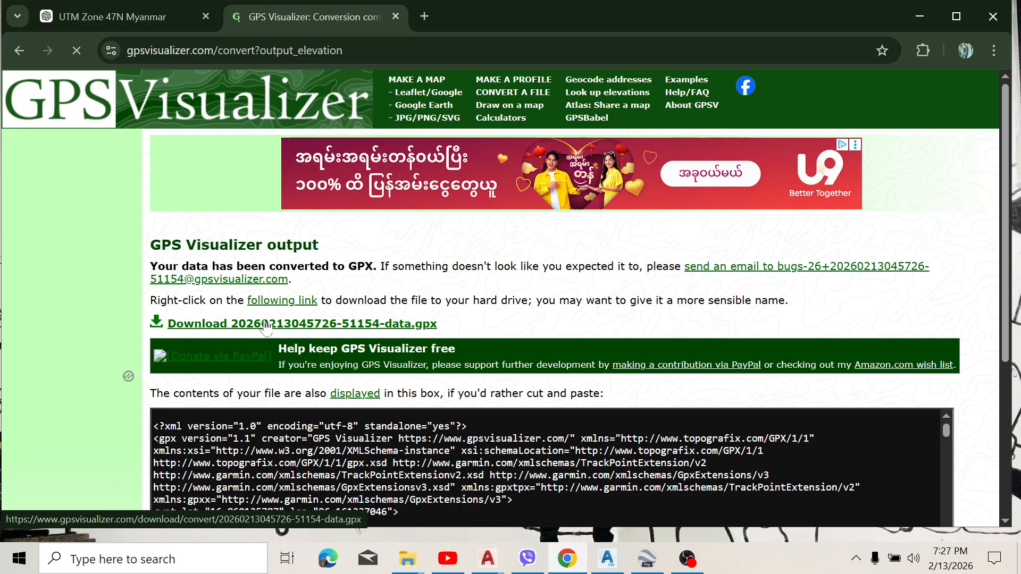
left_click(939, 50)
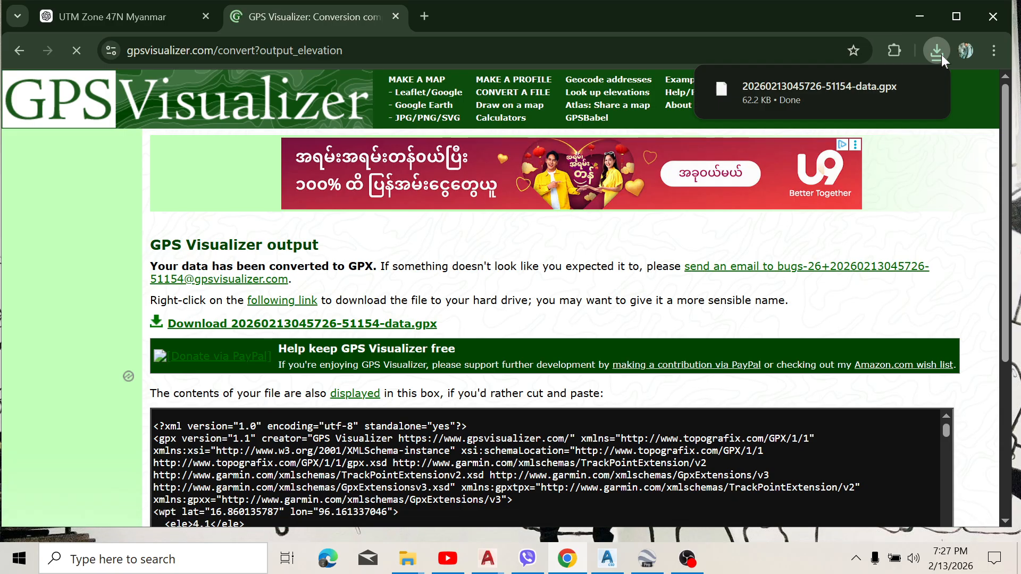
left_click(917, 31)
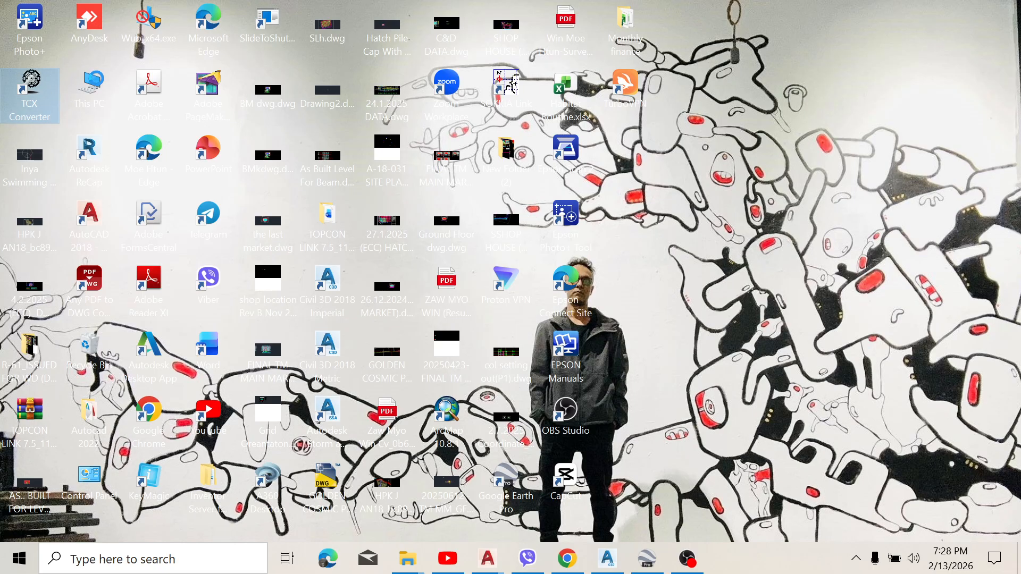
Step: Launch TCX Converter from the desktop and dismiss the Windows Security notification
right_click(47, 94)
left_click(89, 102)
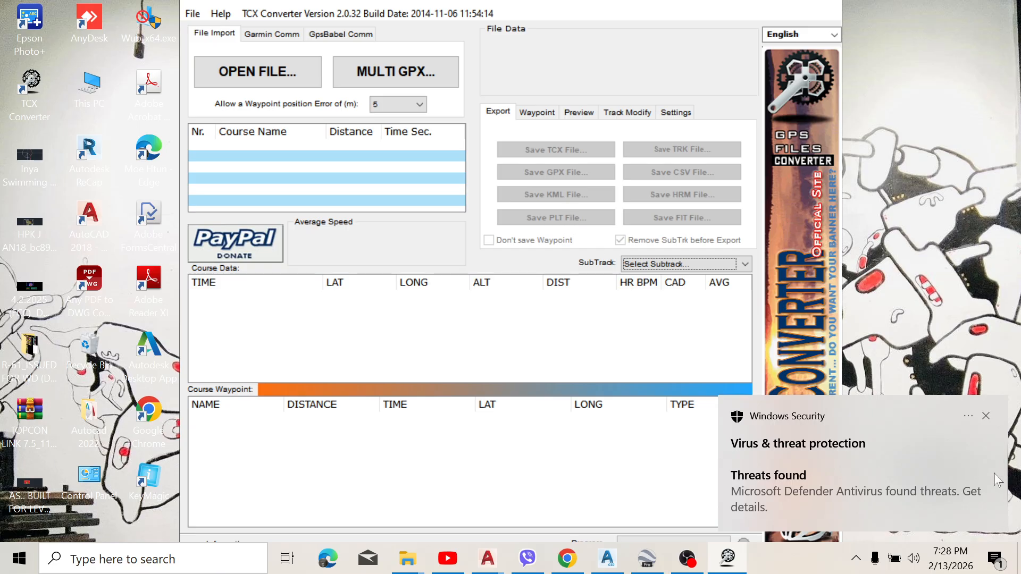
left_click(985, 415)
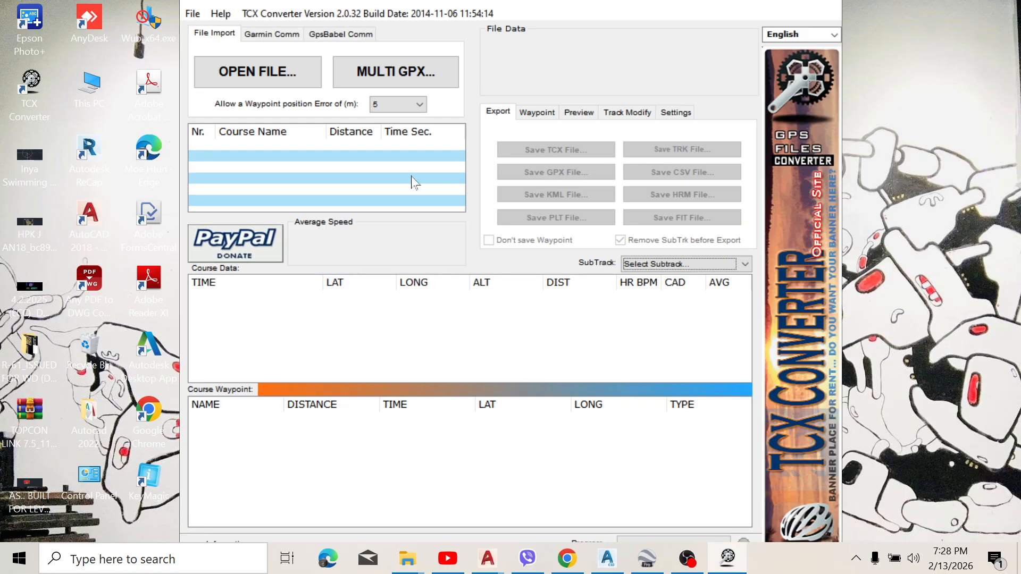
left_click(270, 75)
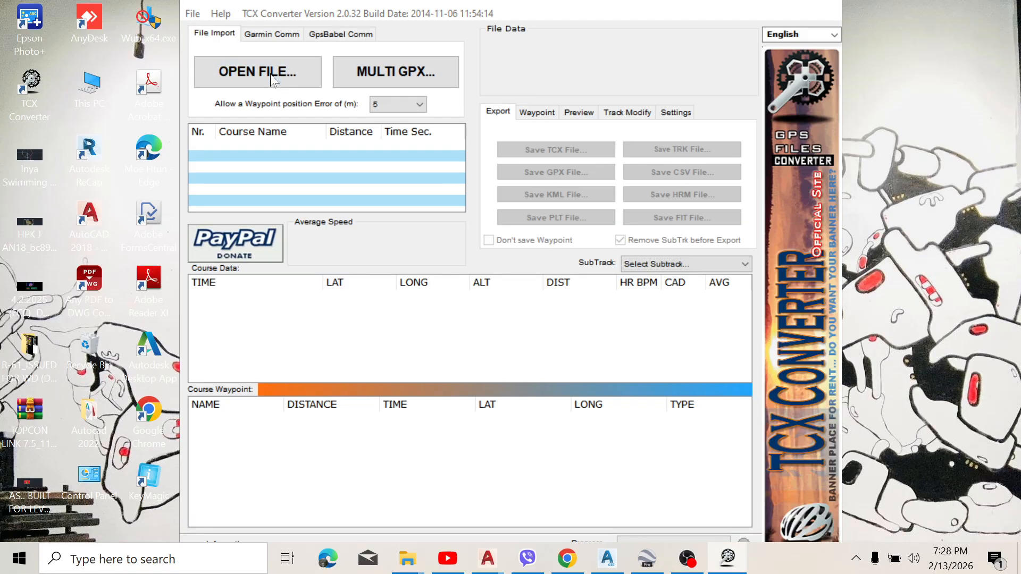
left_click(336, 122)
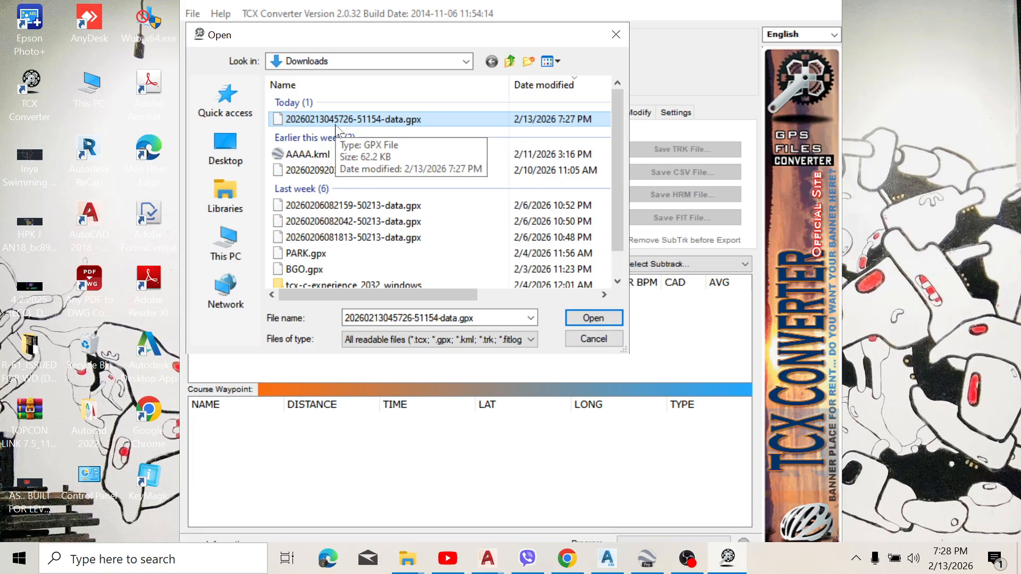
left_click(588, 320)
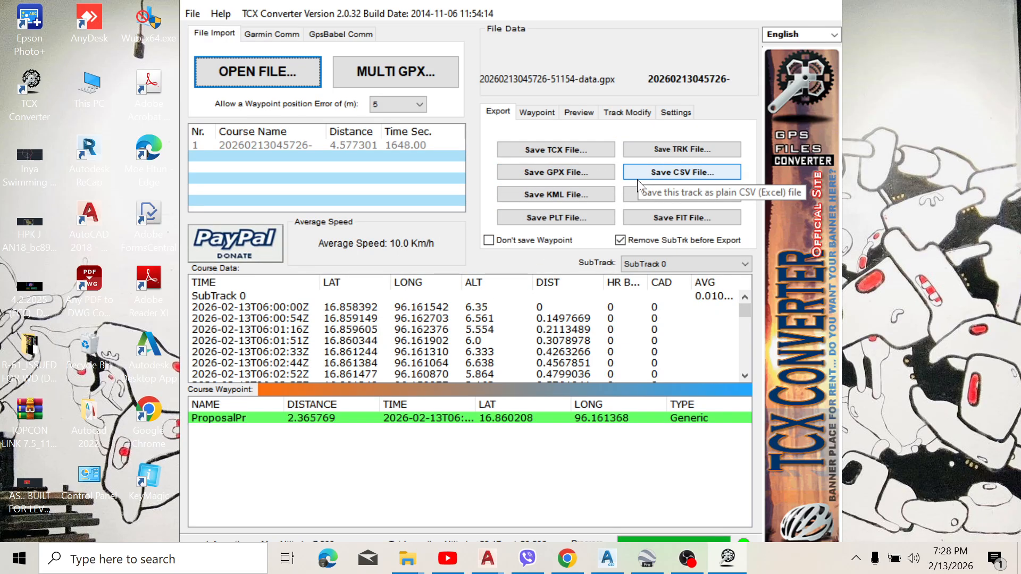
Step: Save the track as a CSV file named Proposal pj-01 in Downloads, using commas as cell separators
left_click(697, 179)
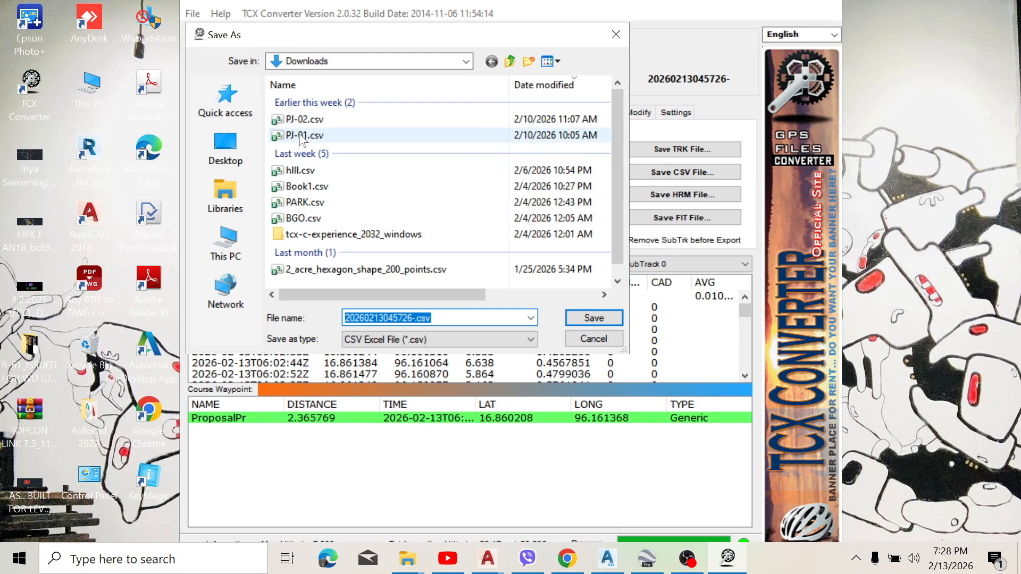
scroll(341, 236, "down", 1)
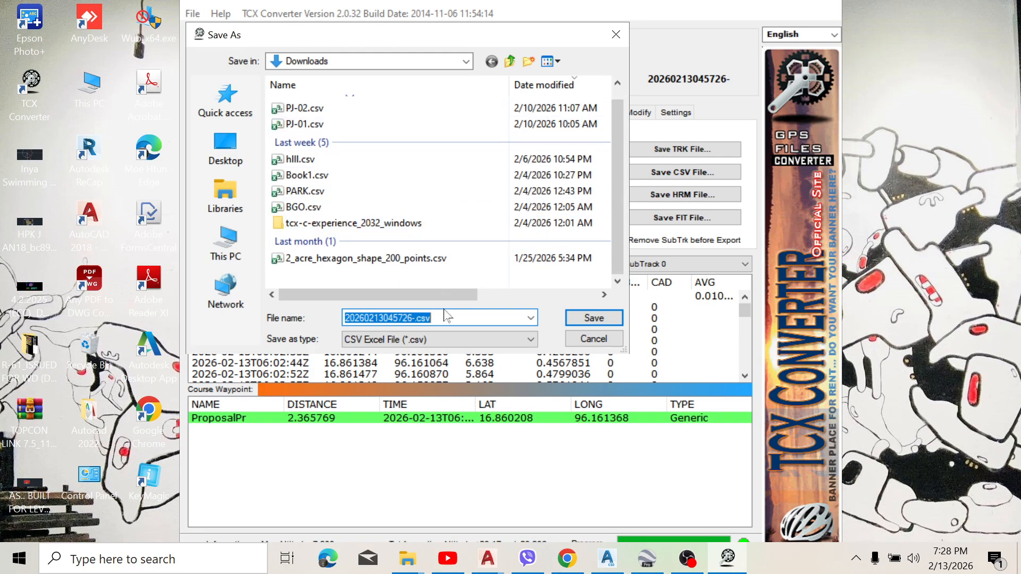
type("P")
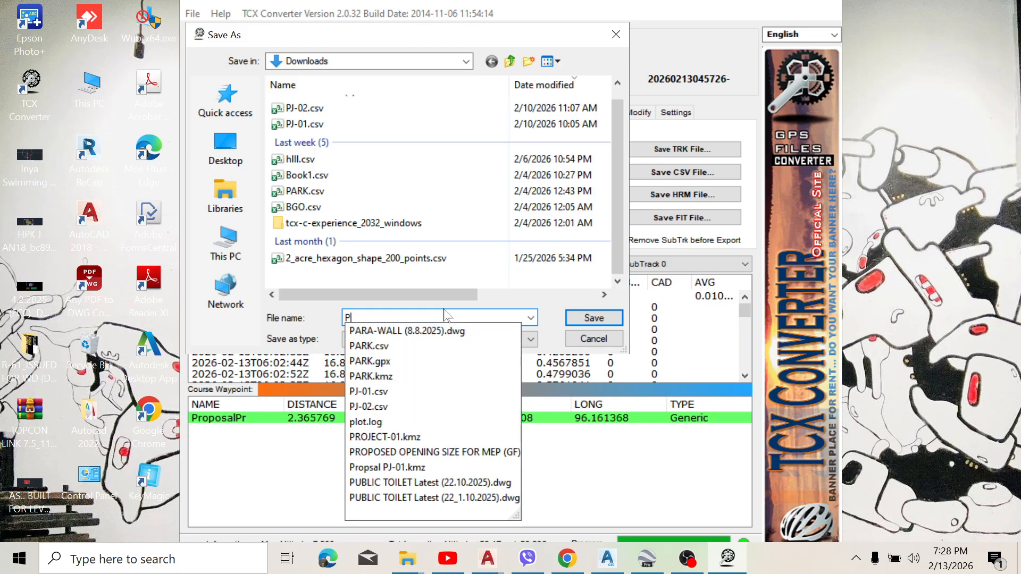
type("ro")
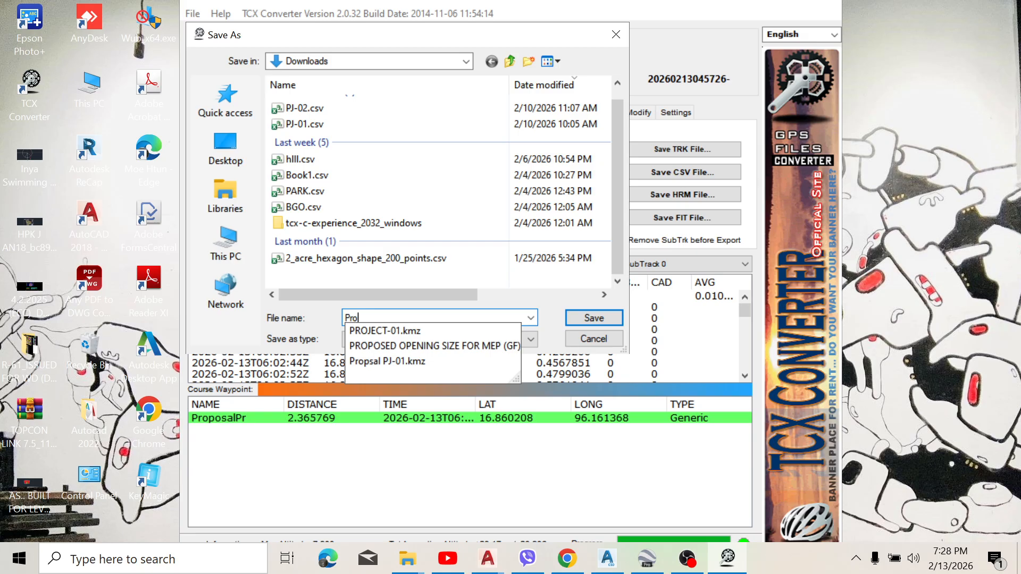
type("posal ")
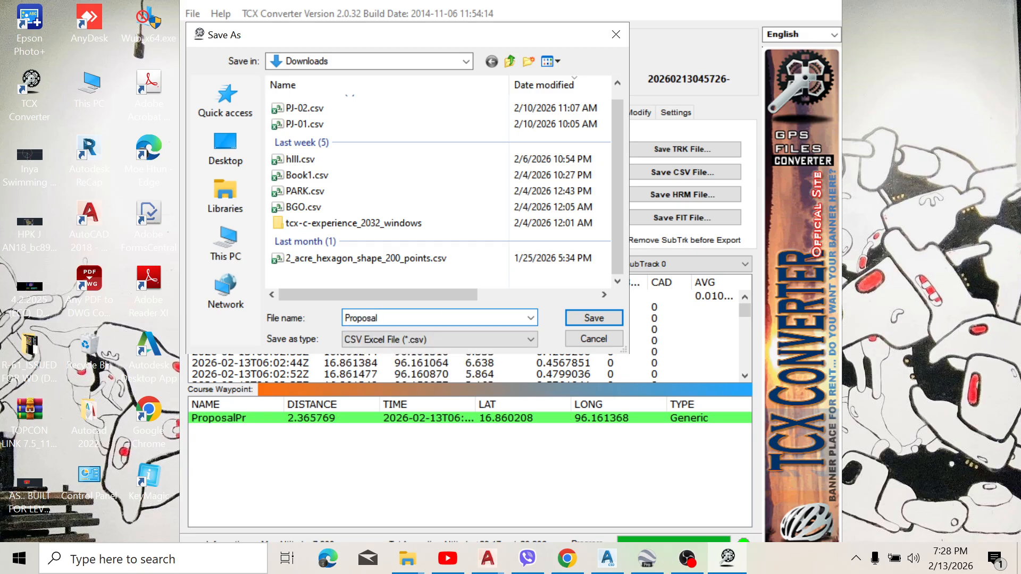
type("pj-01")
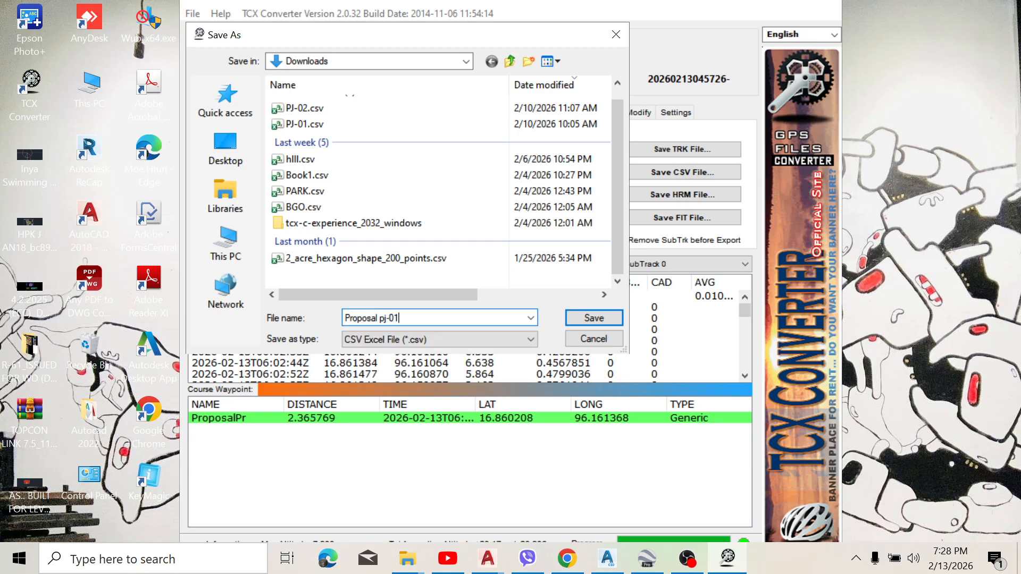
left_click(584, 318)
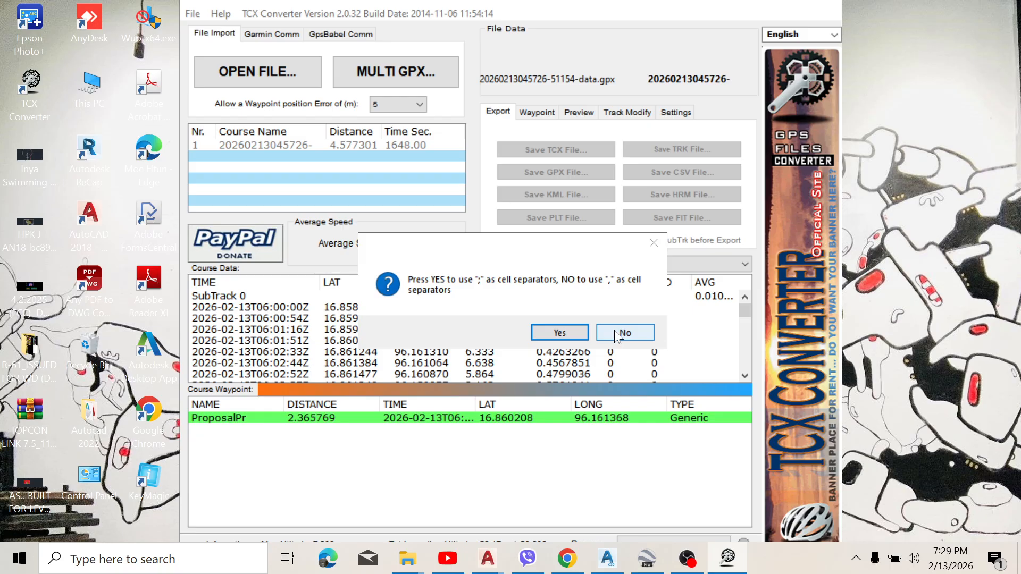
left_click(618, 335)
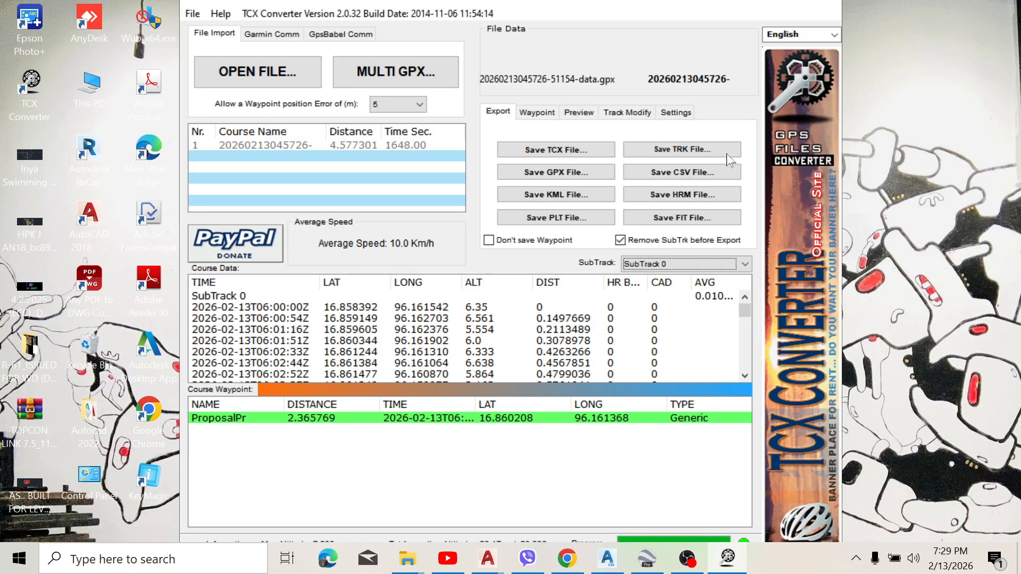
Step: Minimize TCX Converter and open Proposal pj-01.csv from the Downloads folder in Excel
double_click(790, 3)
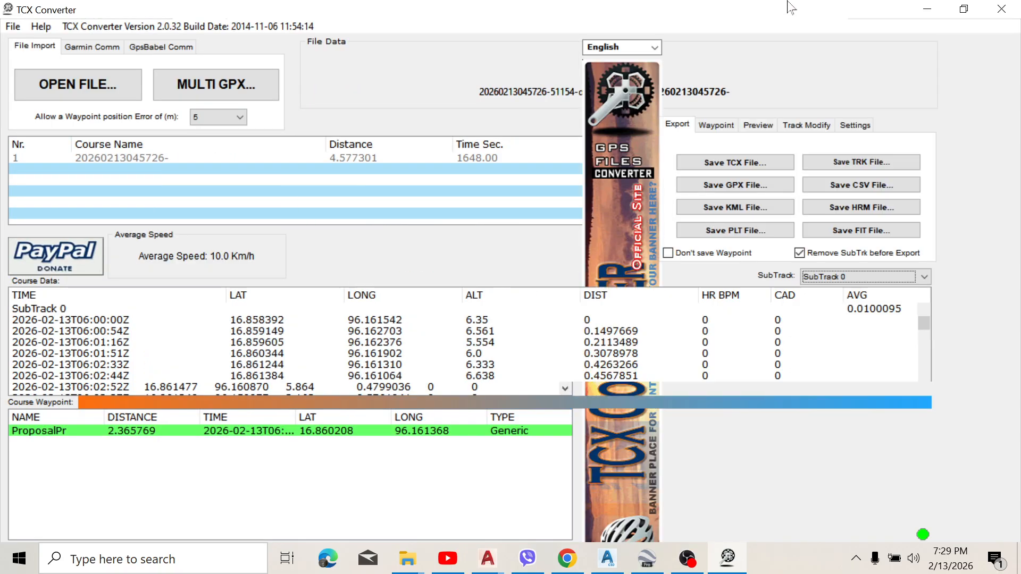
left_click(928, 10)
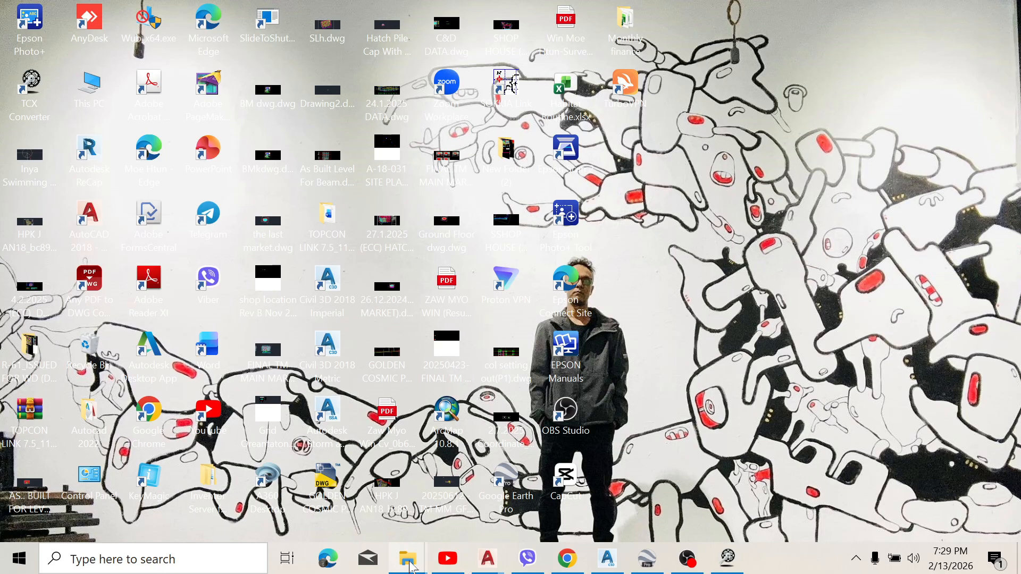
mouse_move(411, 566)
left_click(354, 501)
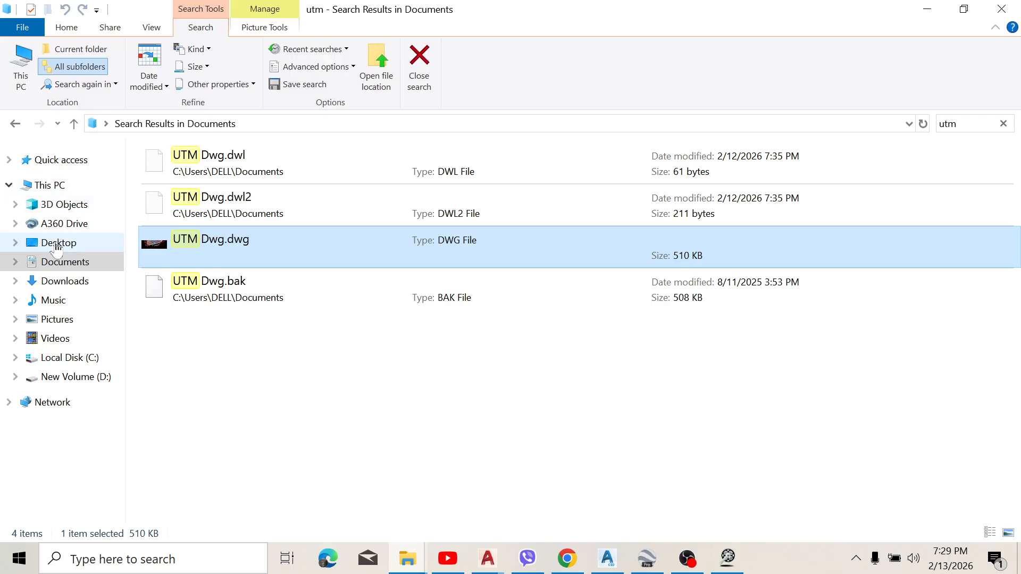
left_click(64, 286)
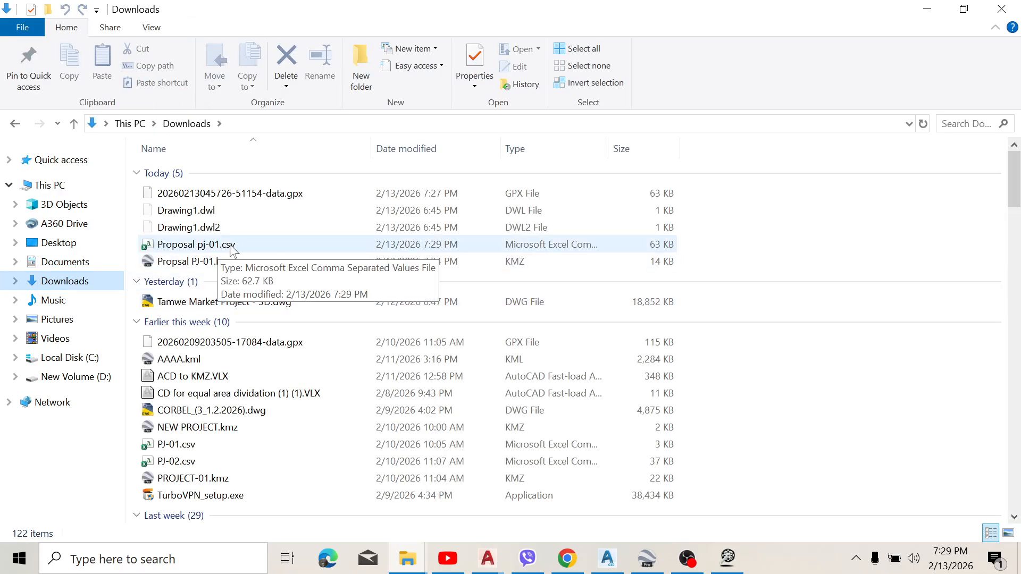
double_click(245, 250)
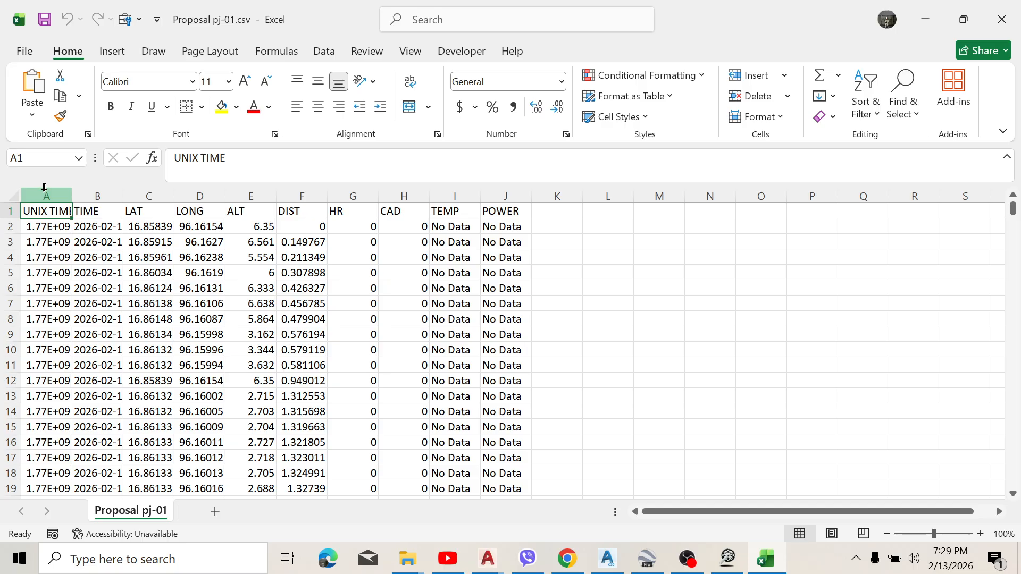
left_click_drag(44, 187, 250, 209)
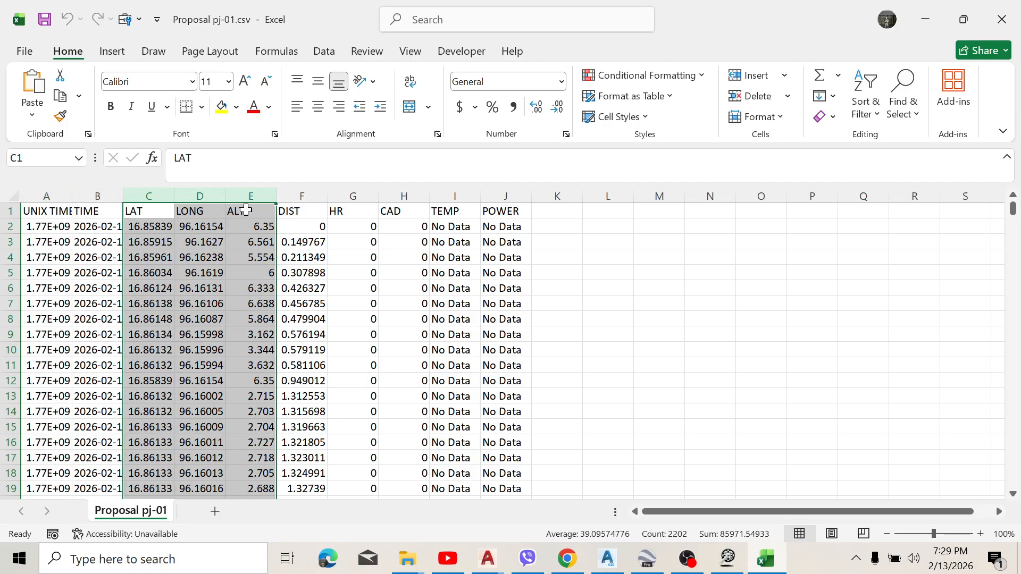
left_click(245, 211)
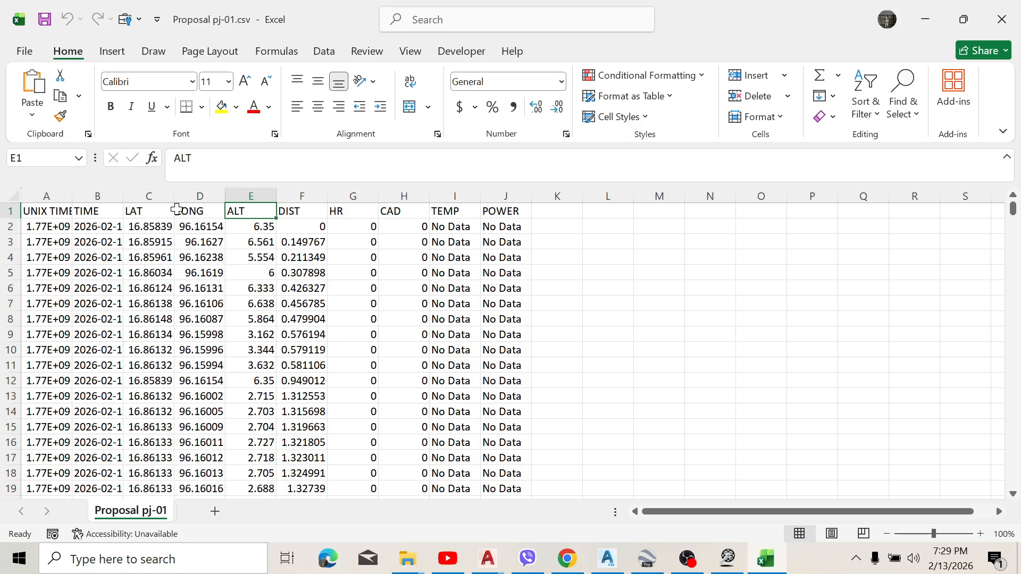
left_click(264, 191)
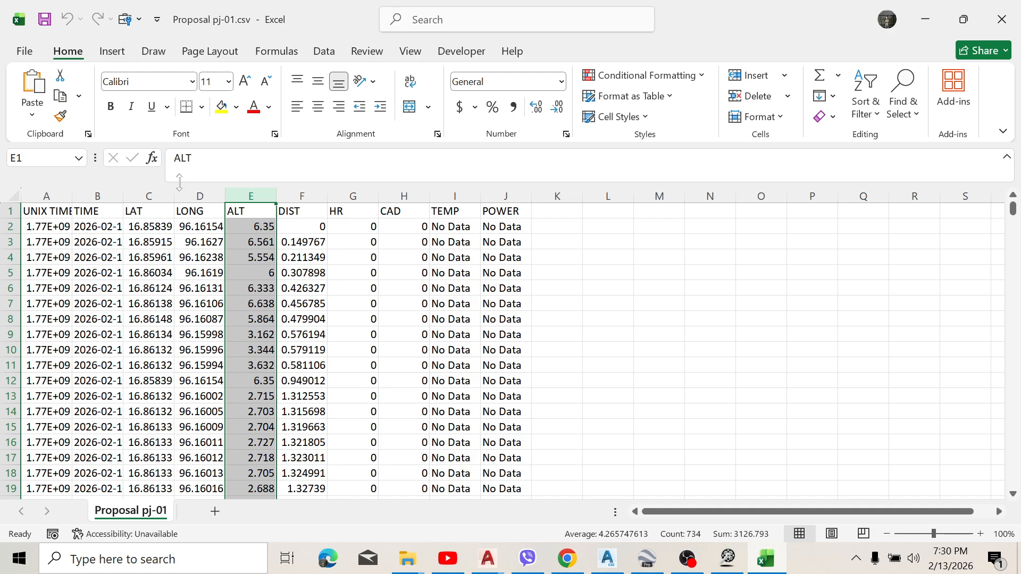
left_click_drag(148, 195, 250, 197)
Step: Delete the UNIX TIME and TIME columns from the sheet
left_click_drag(80, 199, 96, 202)
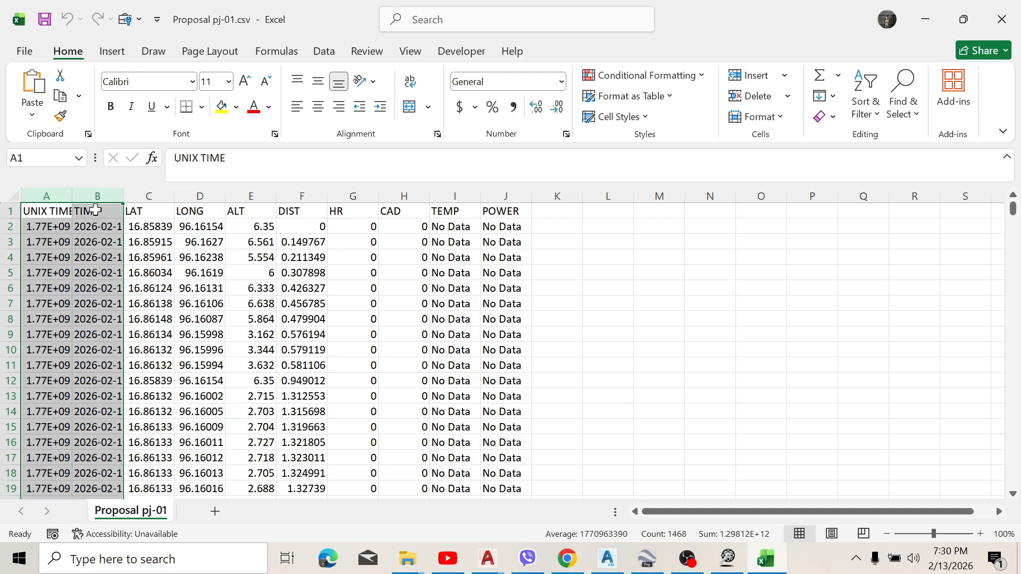
right_click(89, 317)
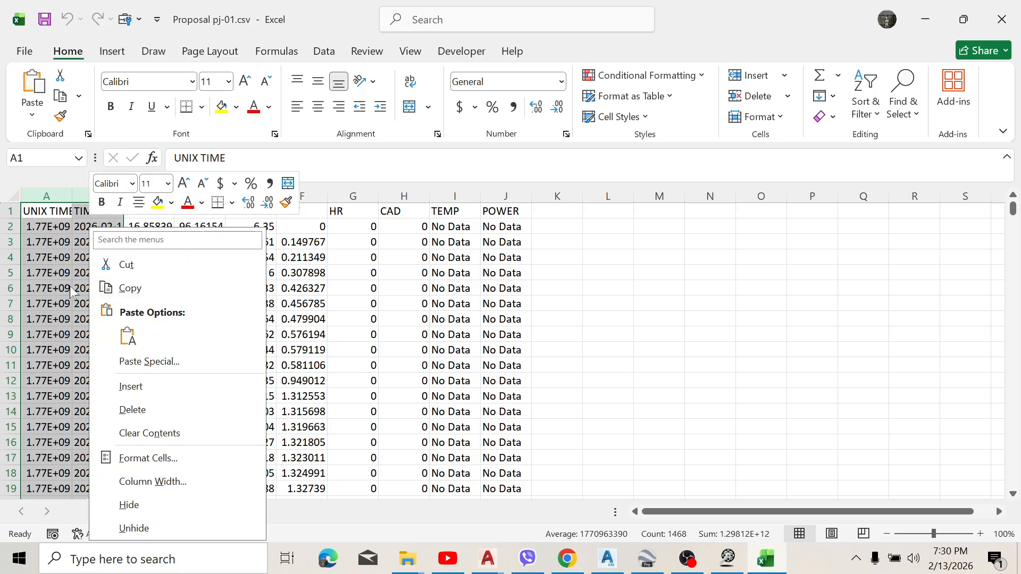
right_click(71, 292)
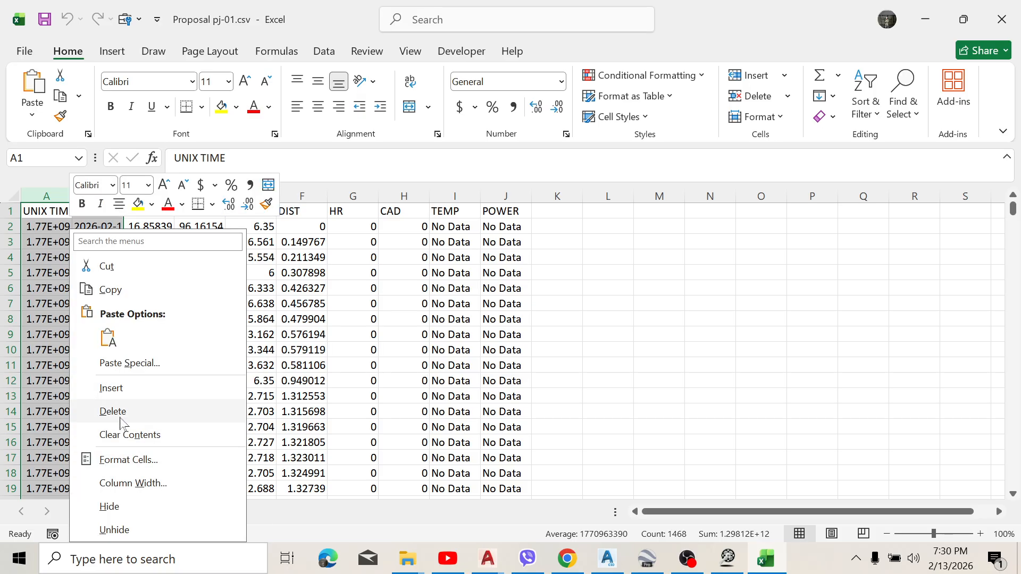
left_click(125, 411)
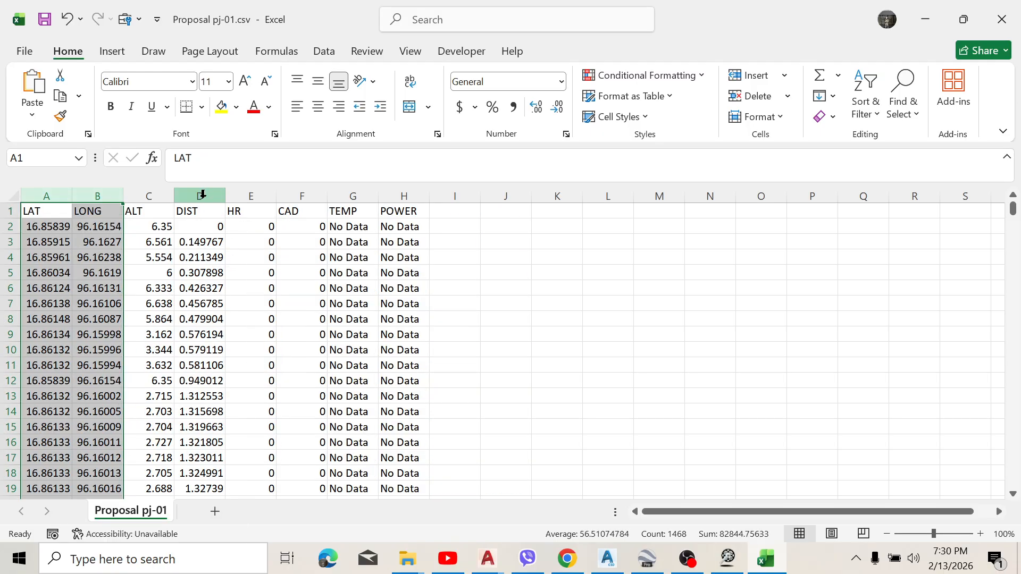
Step: Delete the DIST, HR, CAD, TEMP and POWER columns, keeping only LAT, LONG and ALT
left_click_drag(206, 193, 403, 195)
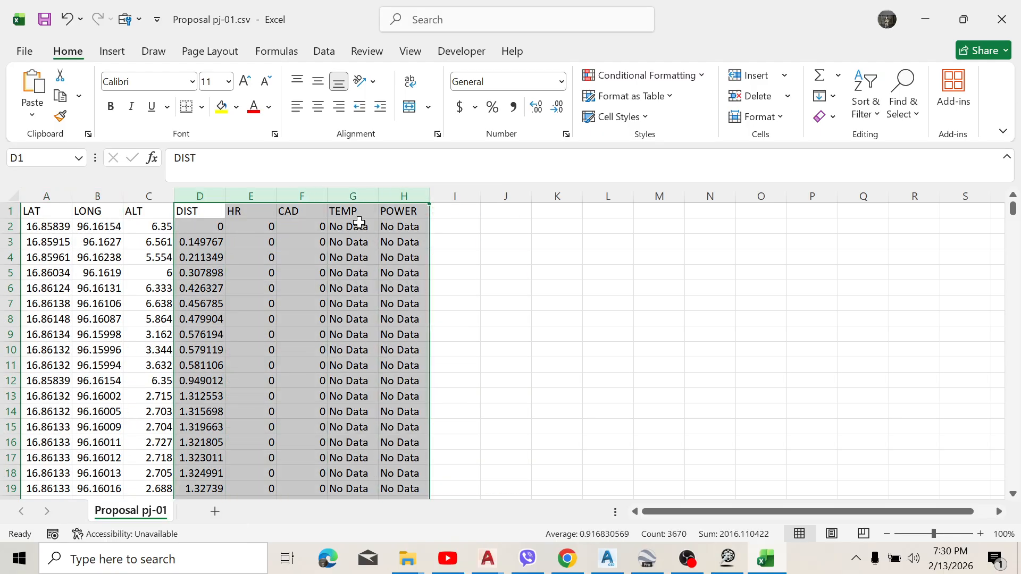
right_click(354, 227)
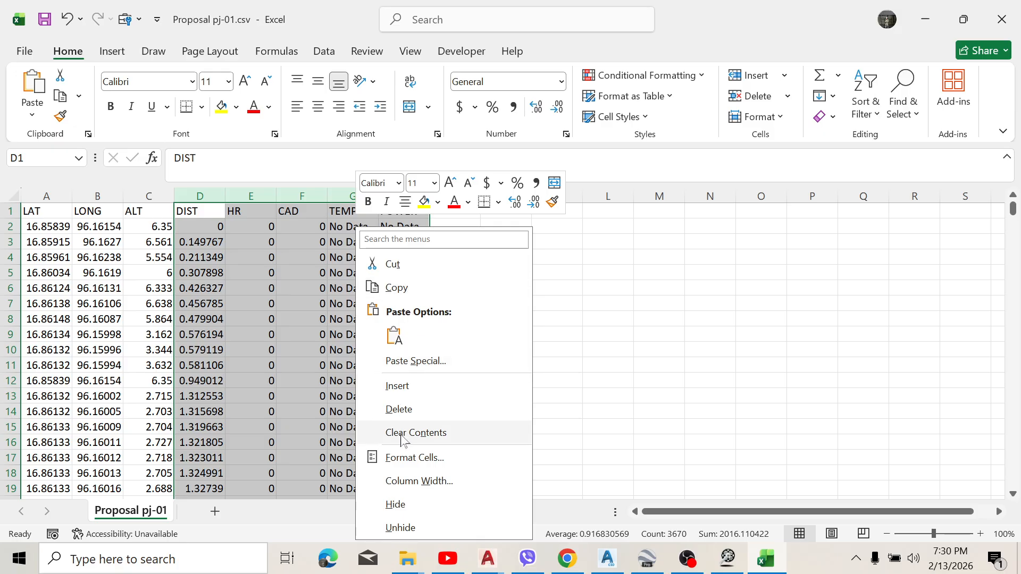
left_click(405, 410)
left_click(81, 277)
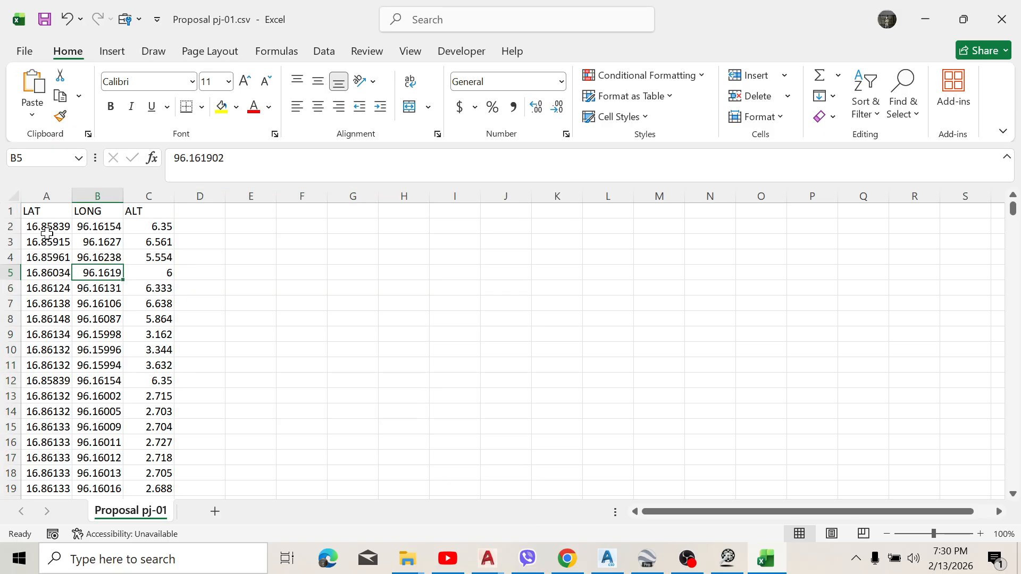
Step: Widen the LAT, LONG and ALT columns so the coordinates show all their decimals
left_click(44, 192)
left_click_drag(72, 195, 269, 199)
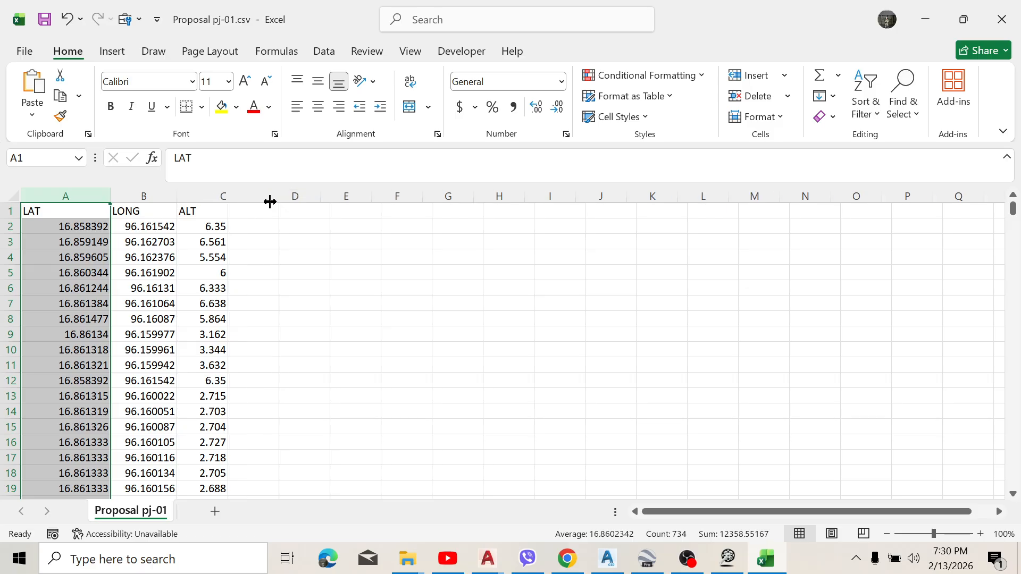
left_click(118, 212)
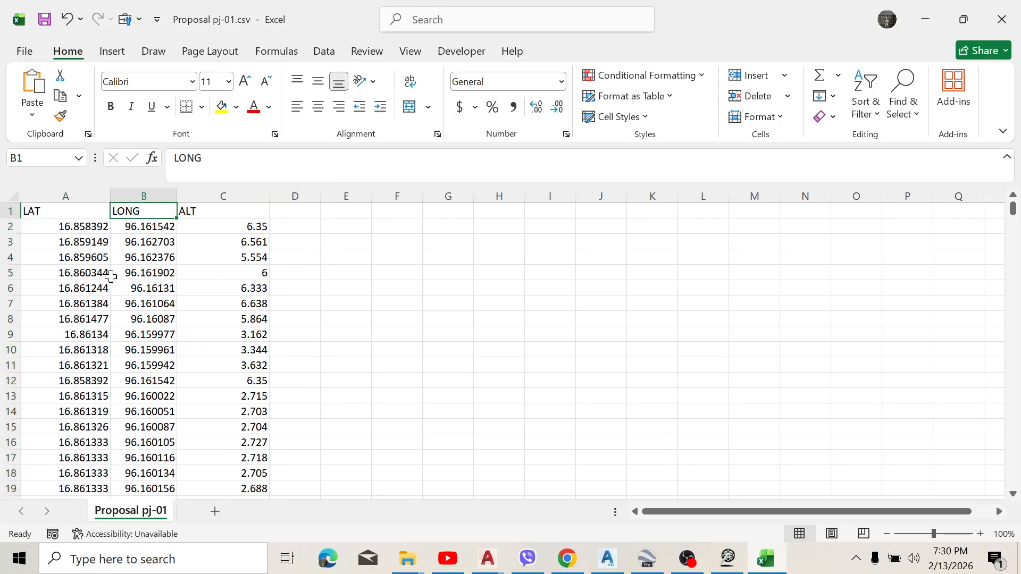
Step: Delete the header row containing LAT, LONG and ALT
left_click(3, 210)
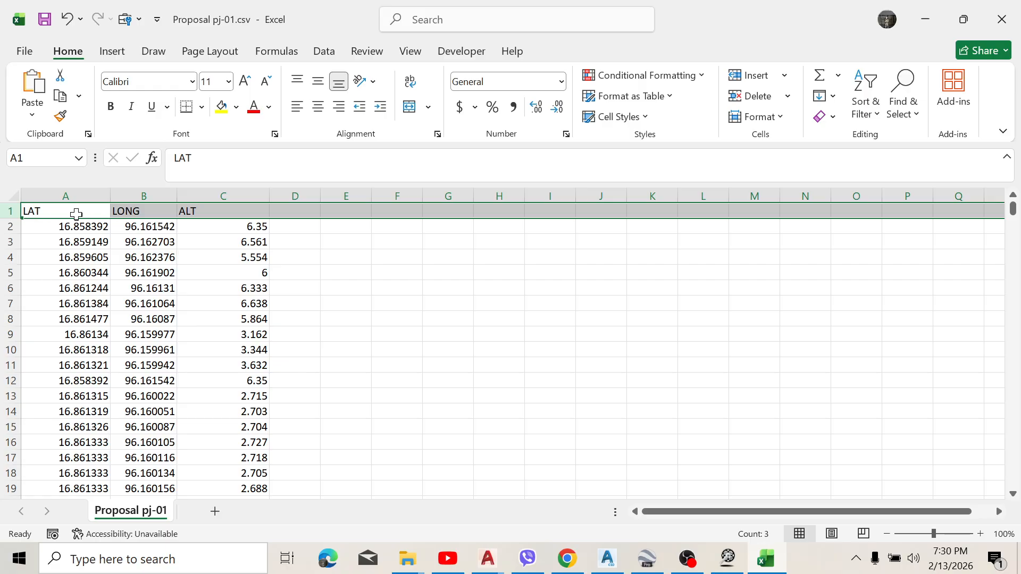
right_click(13, 211)
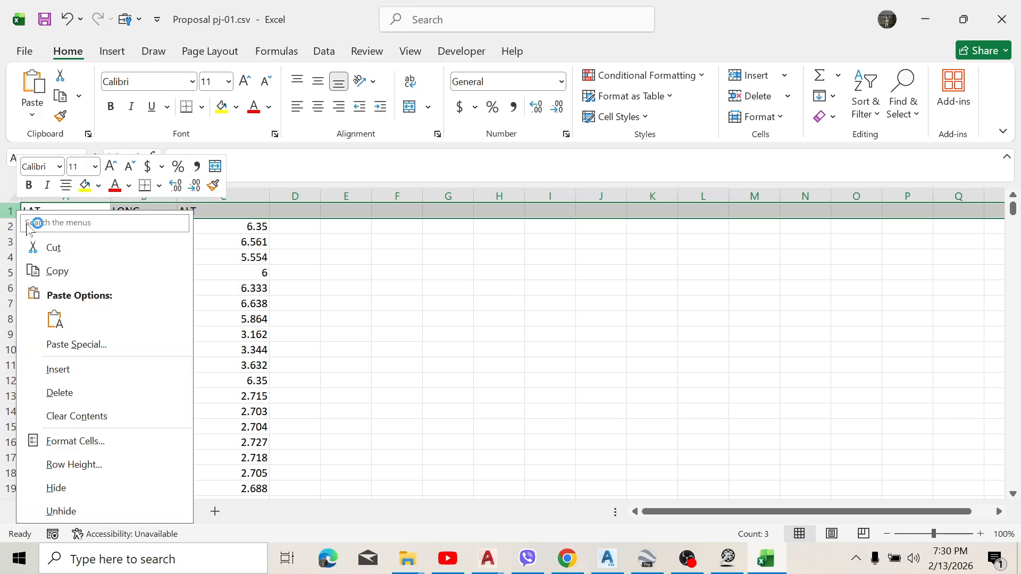
left_click(79, 392)
Step: Look through the remaining coordinate and elevation rows down to the end of the data
scroll(193, 292, "down", 2)
scroll(193, 293, "up", 2)
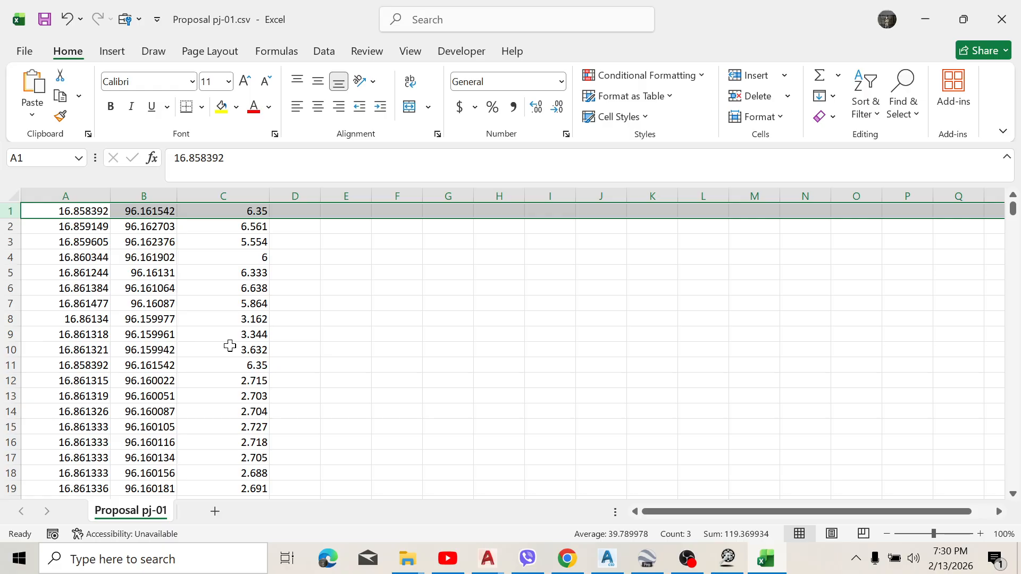
scroll(229, 346, "down", 11)
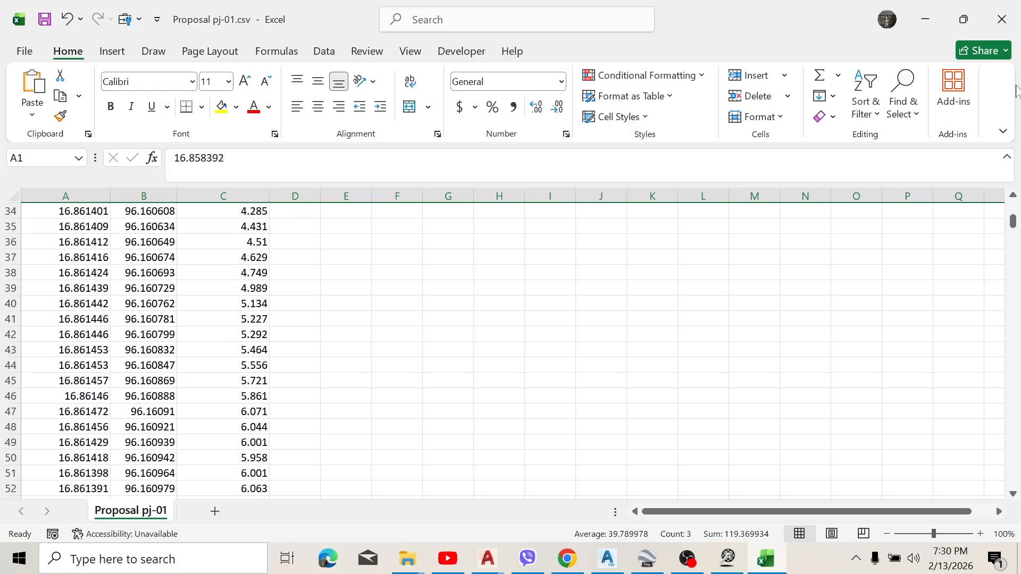
left_click(1013, 240)
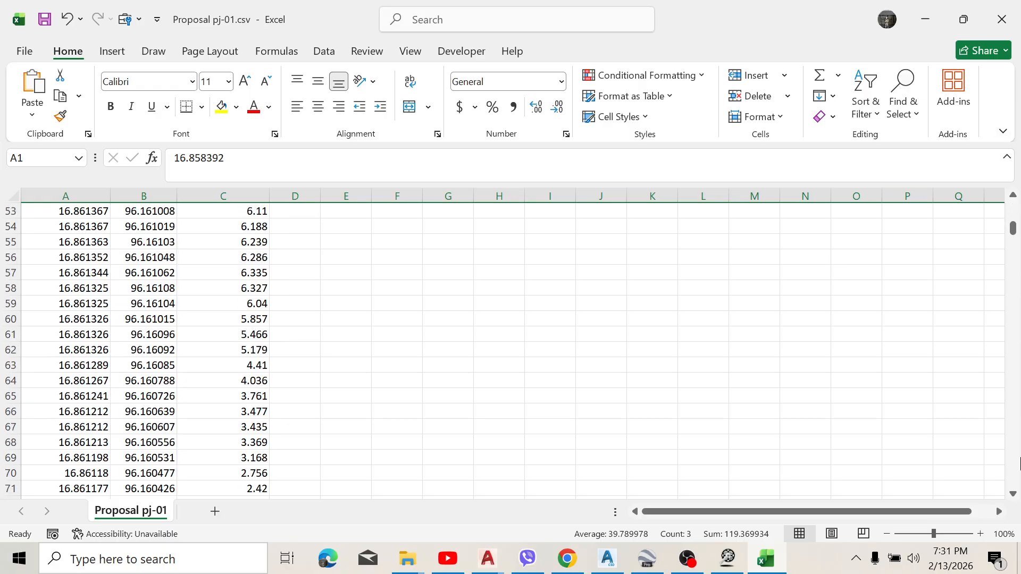
left_click_drag(1013, 227, 1018, 505)
scroll(414, 372, "down", 5)
scroll(174, 338, "up", 2)
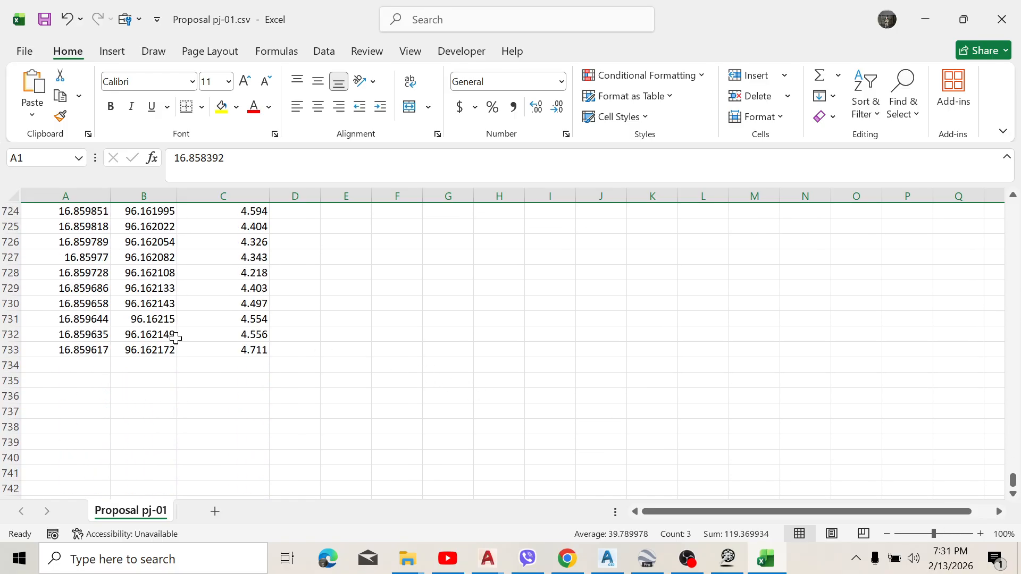
scroll(228, 325, "up", 20)
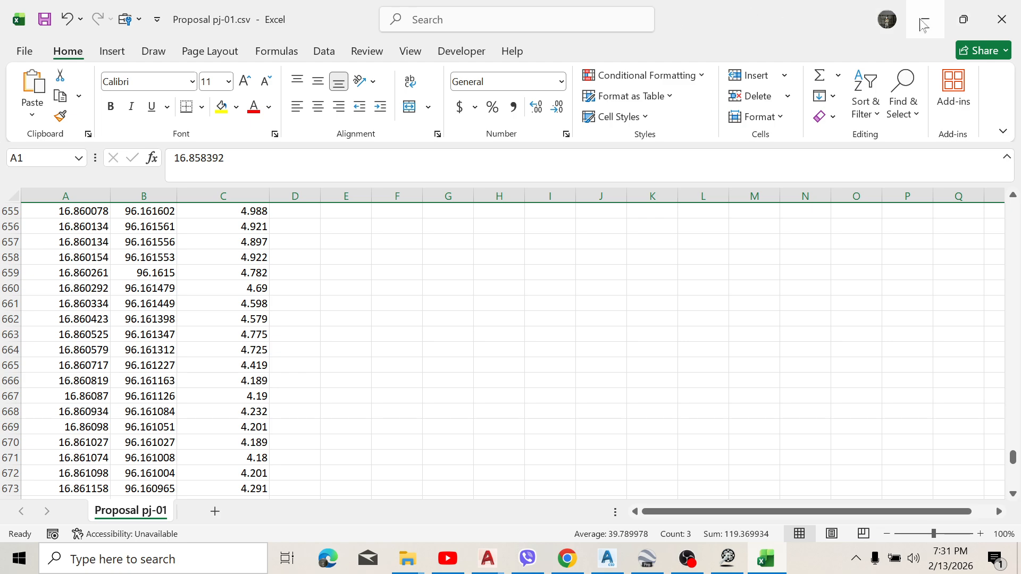
Step: Save and close the edited CSV workbook, and switch to the Civil 3D drawing
left_click(1010, 25)
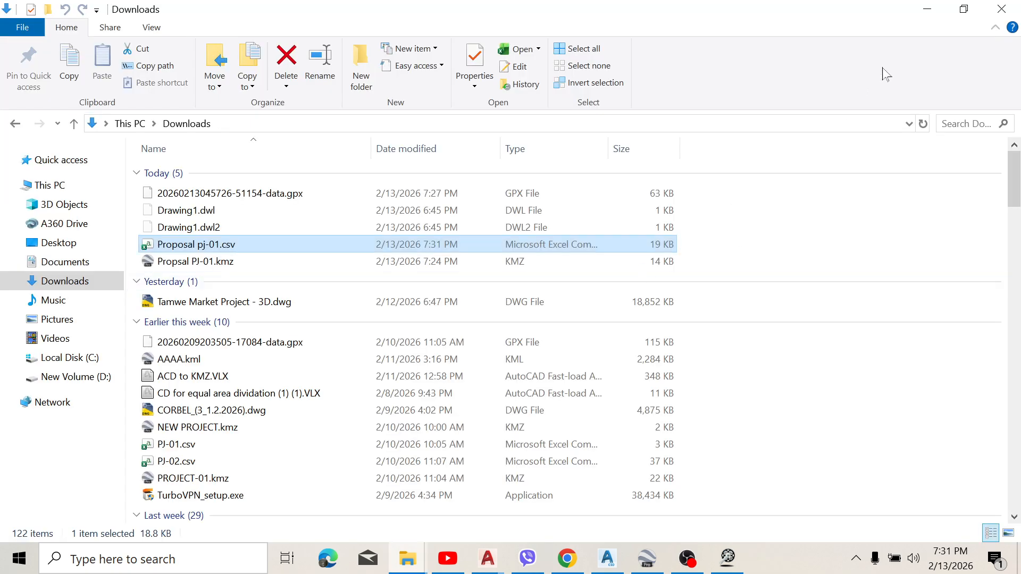
left_click(926, 10)
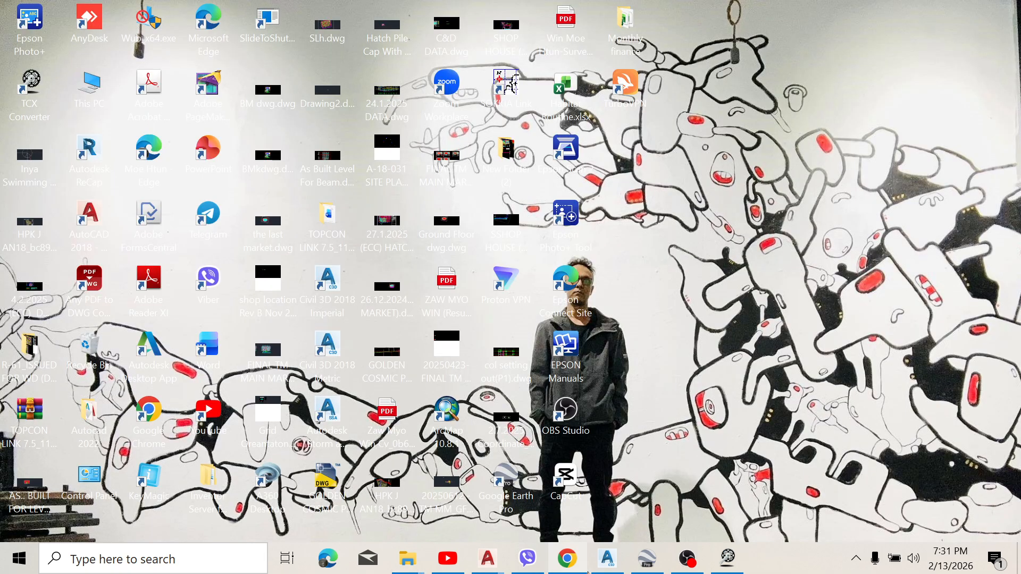
left_click(607, 558)
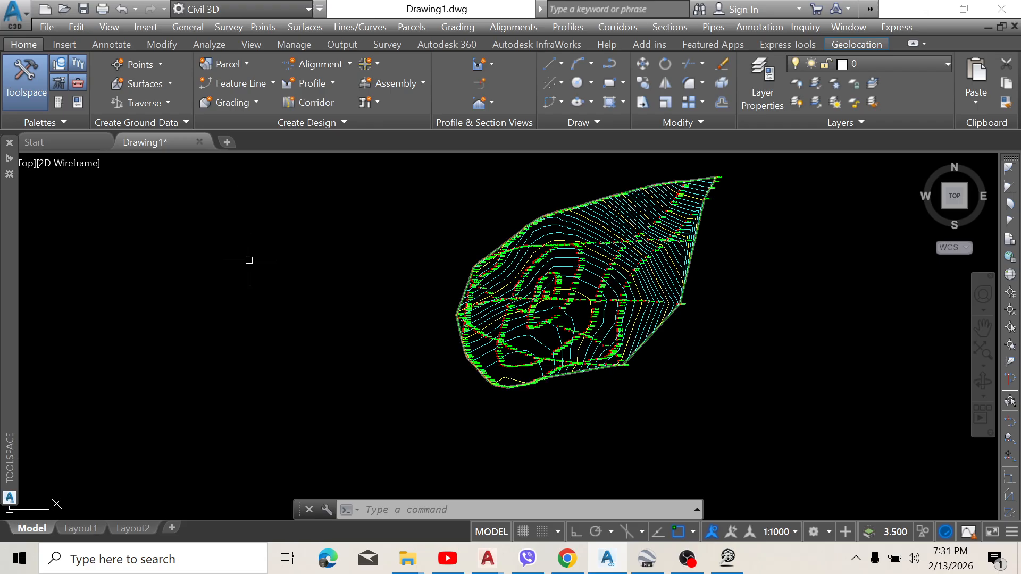
Step: Create a new blank drawing and close Drawing1, which holds the earlier contour surface
left_click(229, 145)
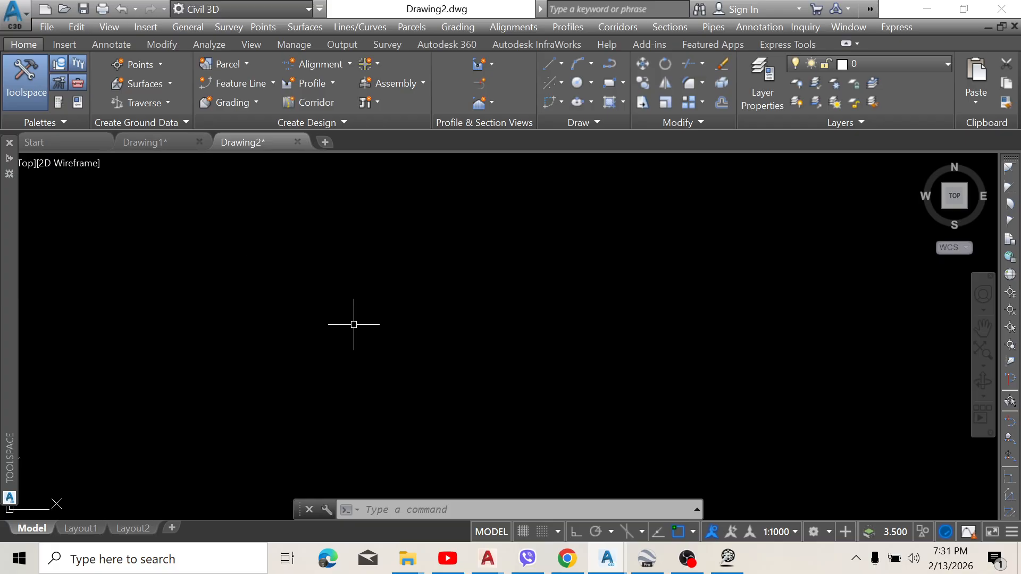
left_click(325, 254)
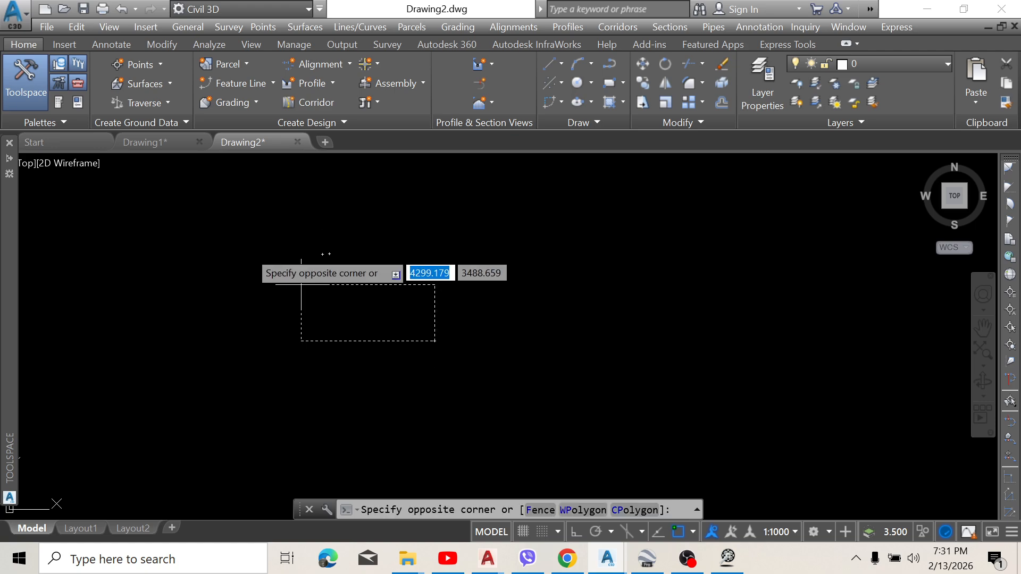
key("Escape")
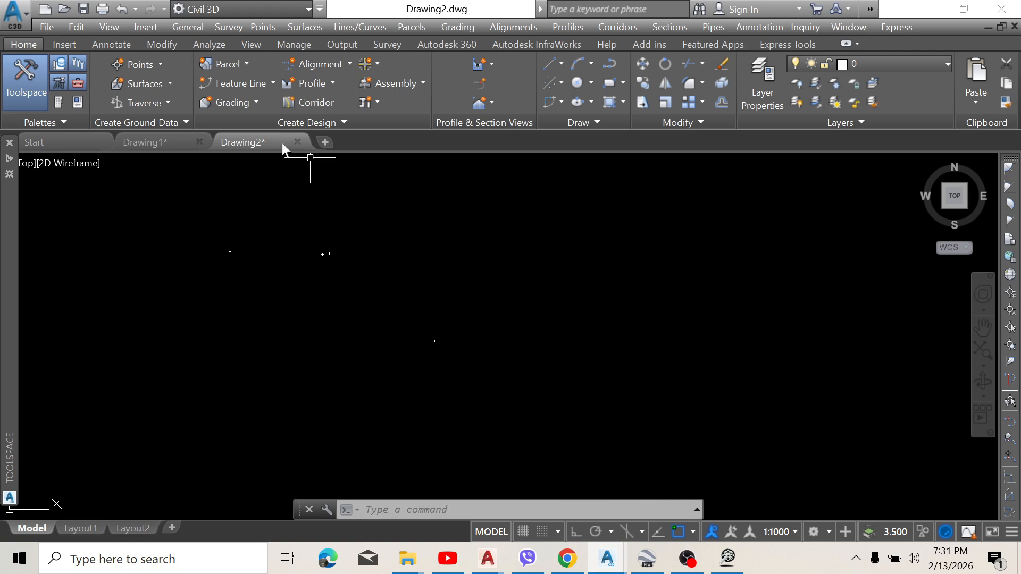
left_click(200, 141)
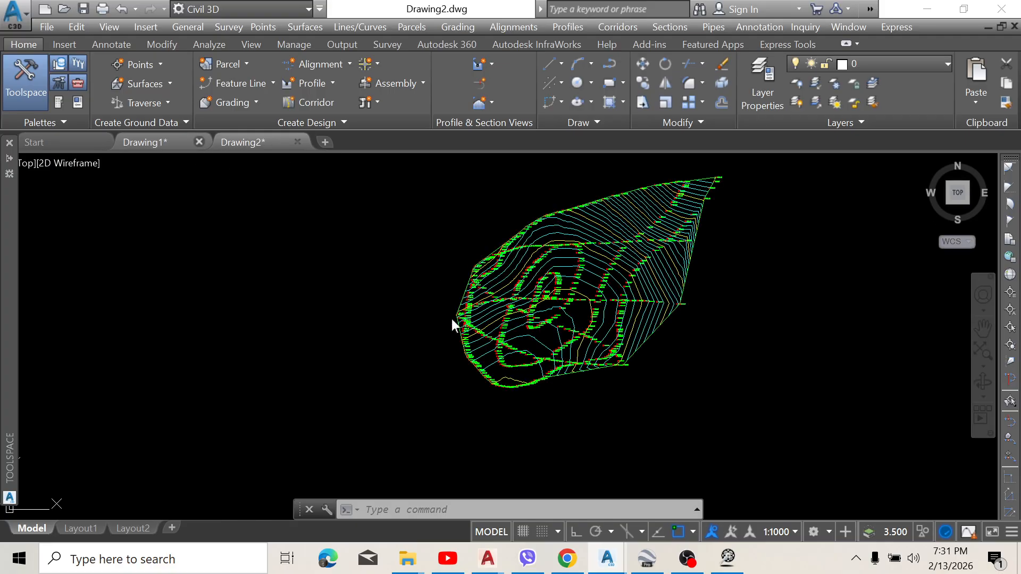
left_click(198, 142)
left_click(526, 319)
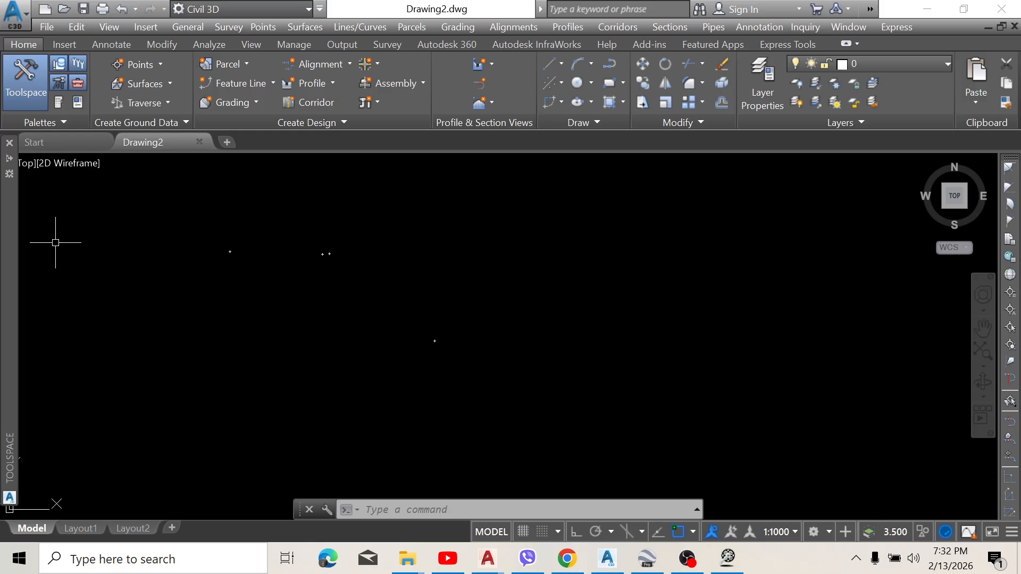
Step: Start a point import in the new drawing and add Proposal pj-01.csv from Downloads as the source file
mouse_move(16, 220)
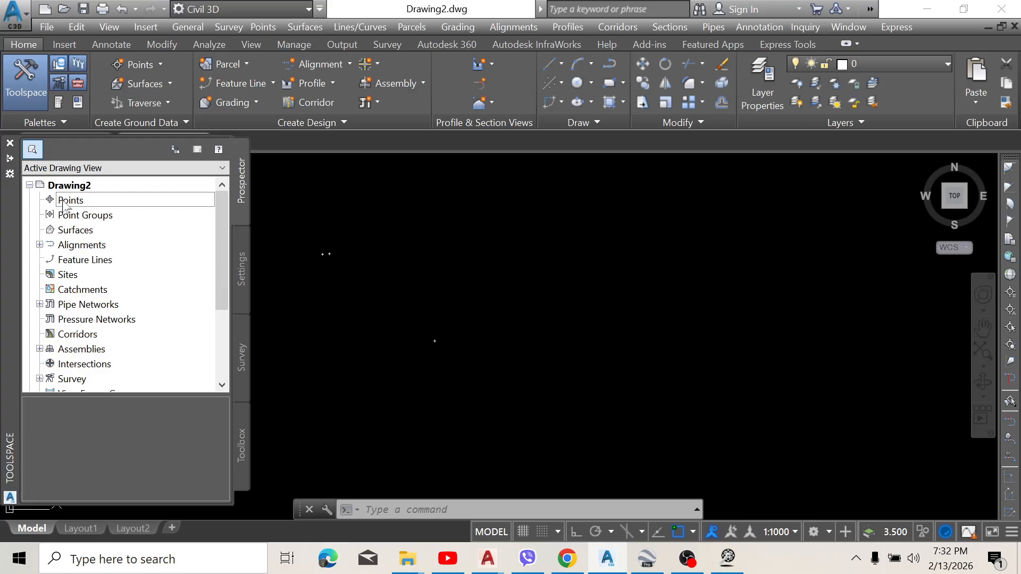
right_click(71, 200)
left_click(155, 215)
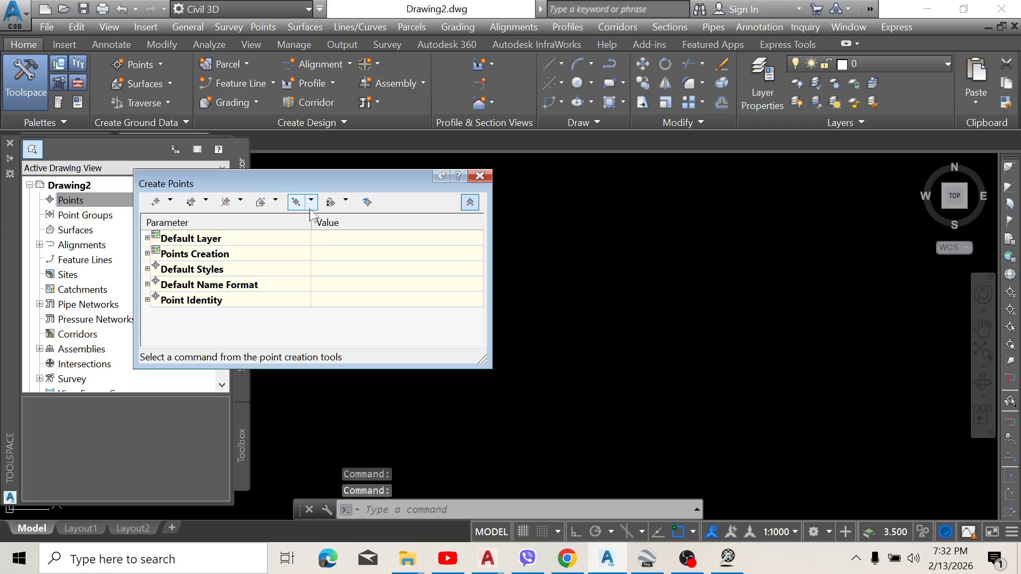
left_click(367, 203)
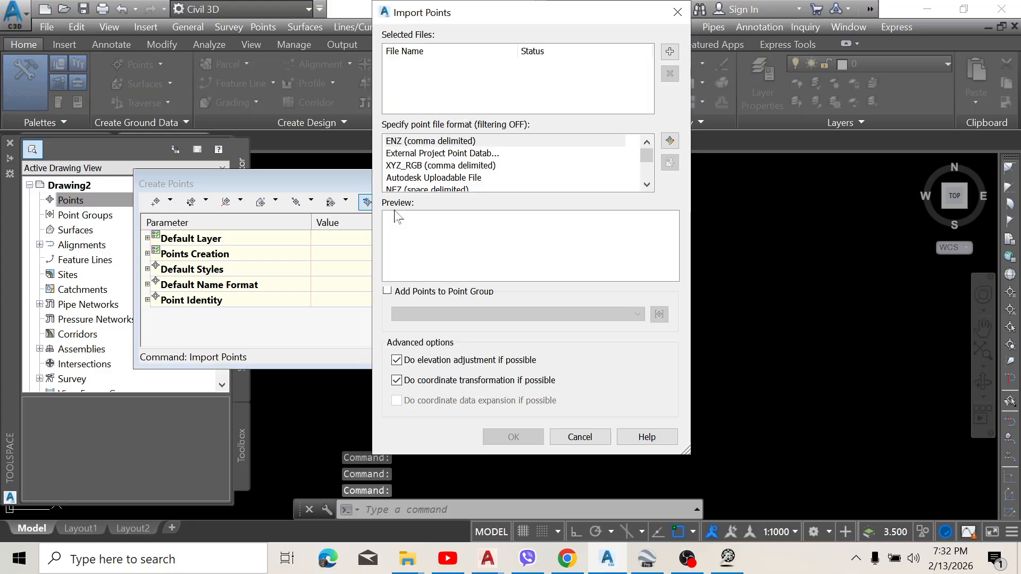
left_click(671, 54)
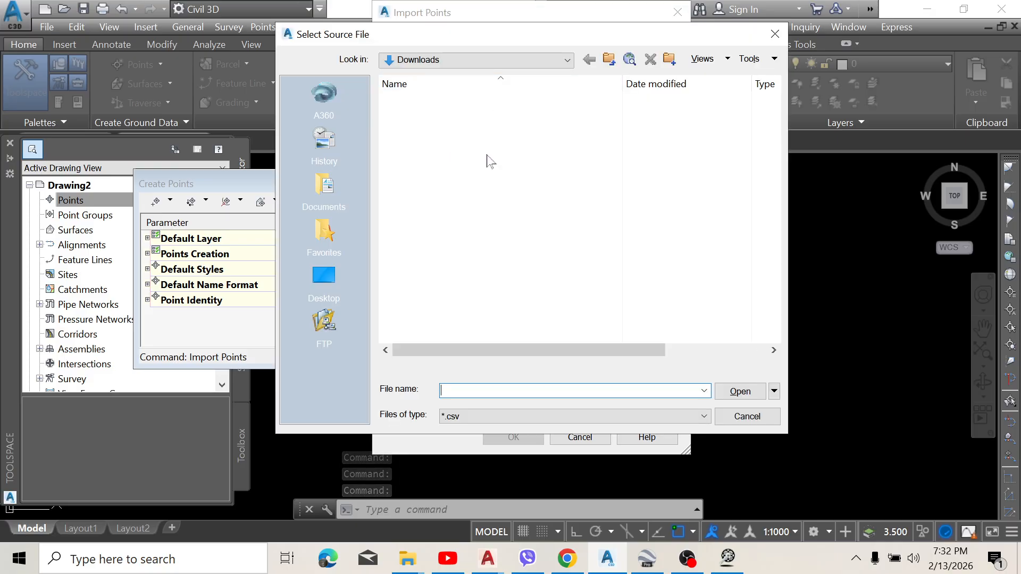
left_click(462, 116)
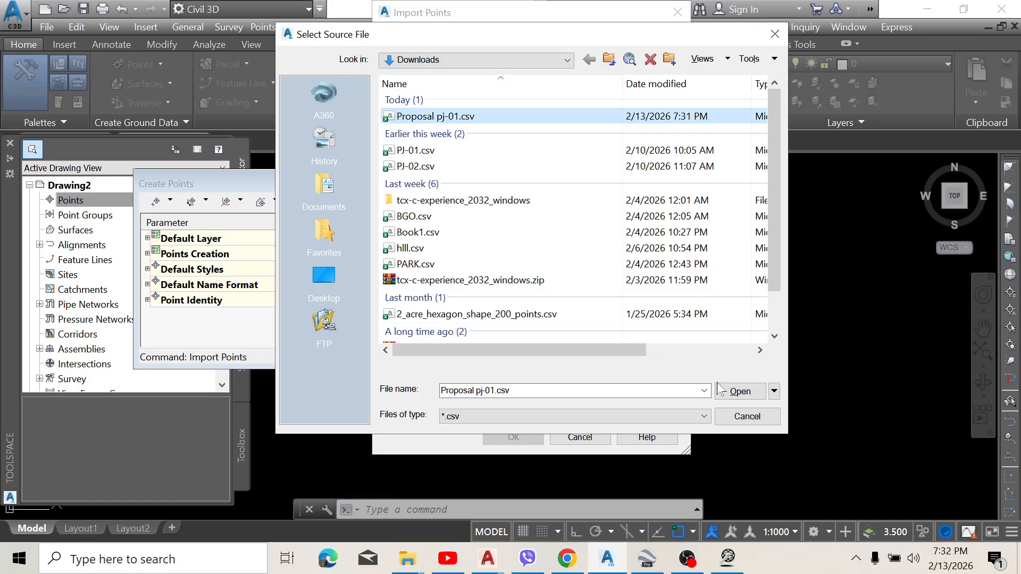
left_click(736, 391)
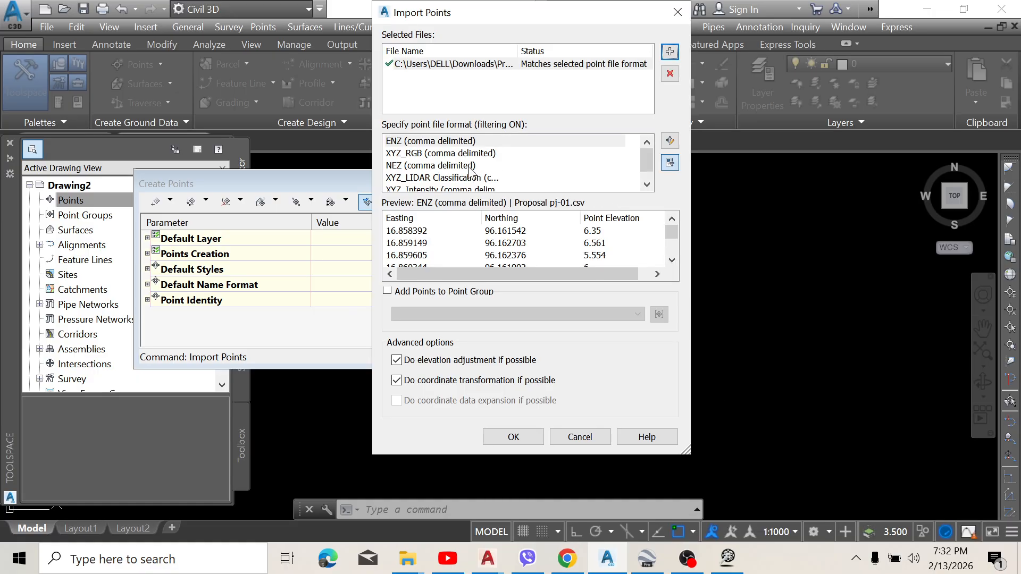
Step: Import the points using the NEZ (comma delimited) format and close the point creation tools
left_click(414, 167)
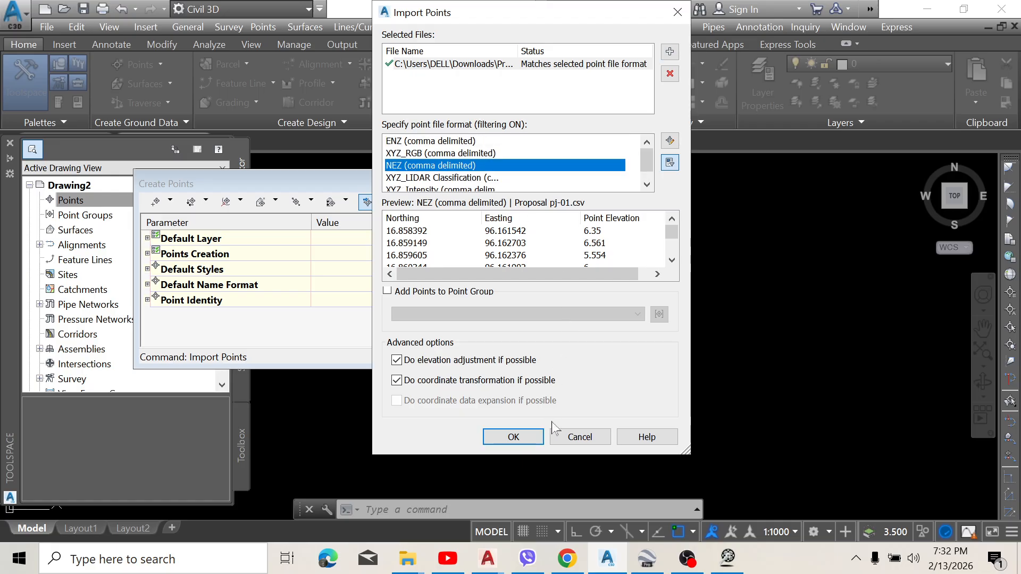
left_click(519, 437)
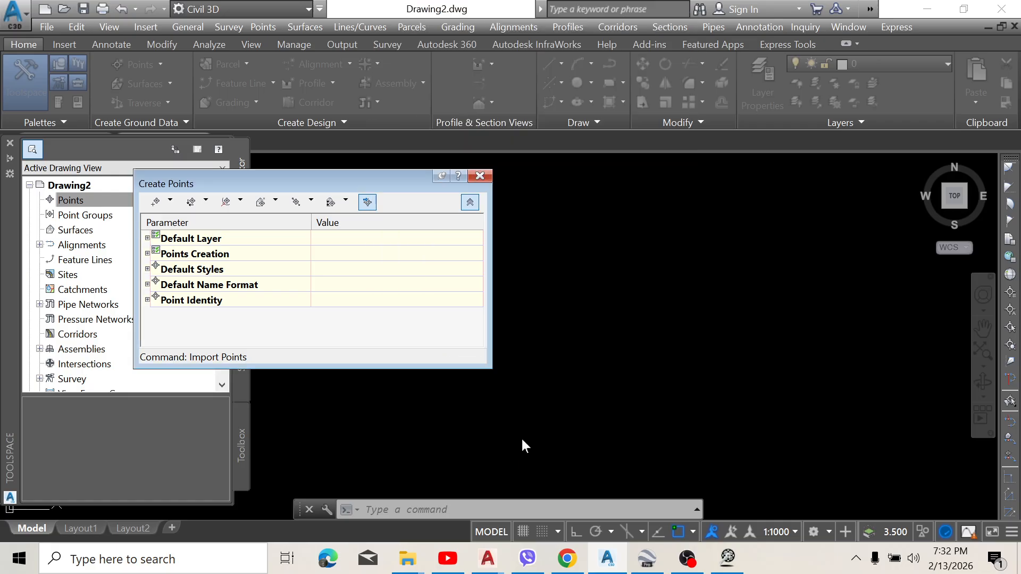
left_click(480, 176)
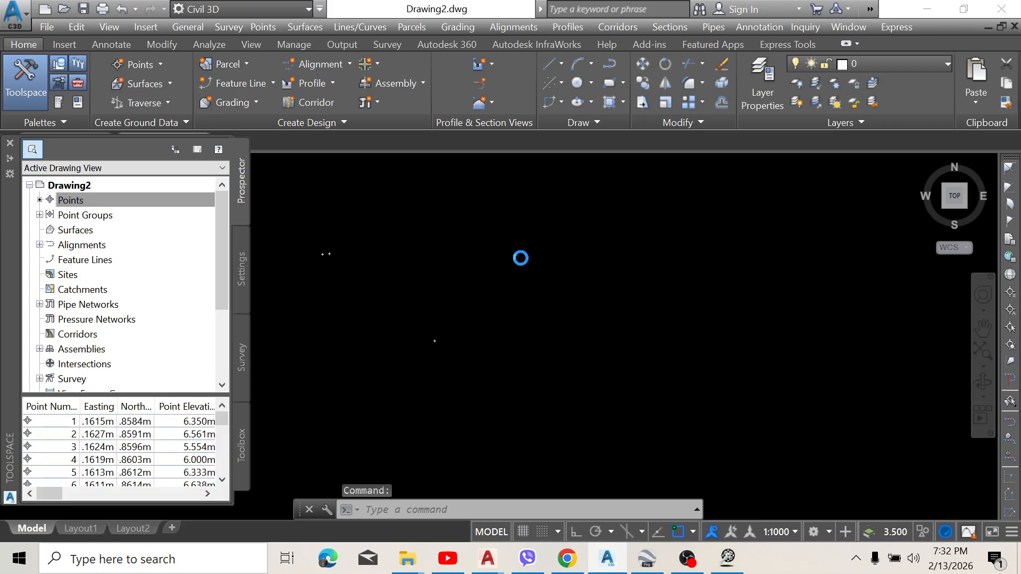
Step: Zoom to the drawing's extents and examine the markers of the imported points
type("z")
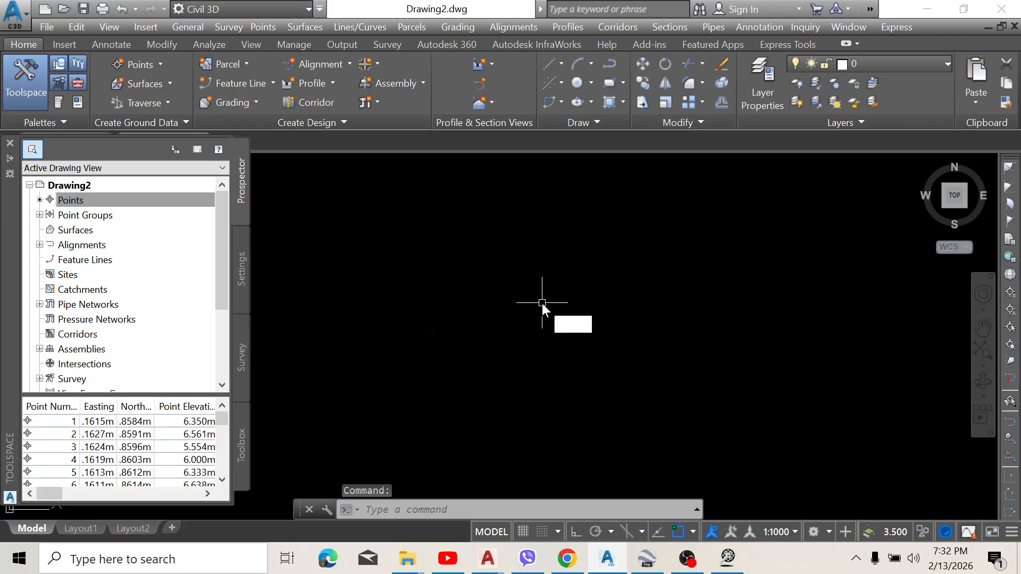
key("Return")
type("e")
key("Return")
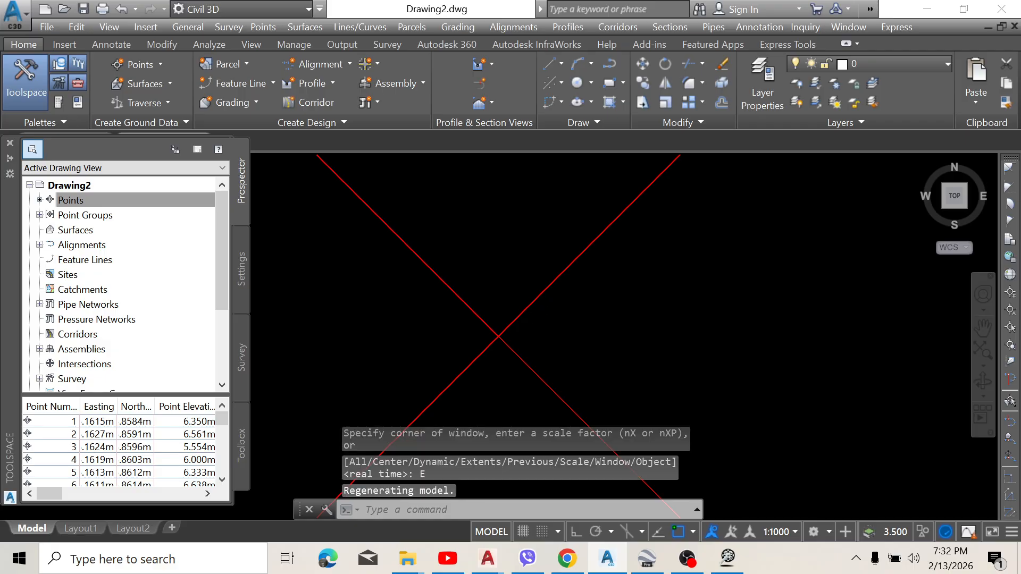
middle_click_drag(509, 213, 544, 305)
scroll(511, 325, "up", 5)
scroll(512, 327, "down", 3)
scroll(538, 383, "up", 3)
scroll(563, 337, "up", 5)
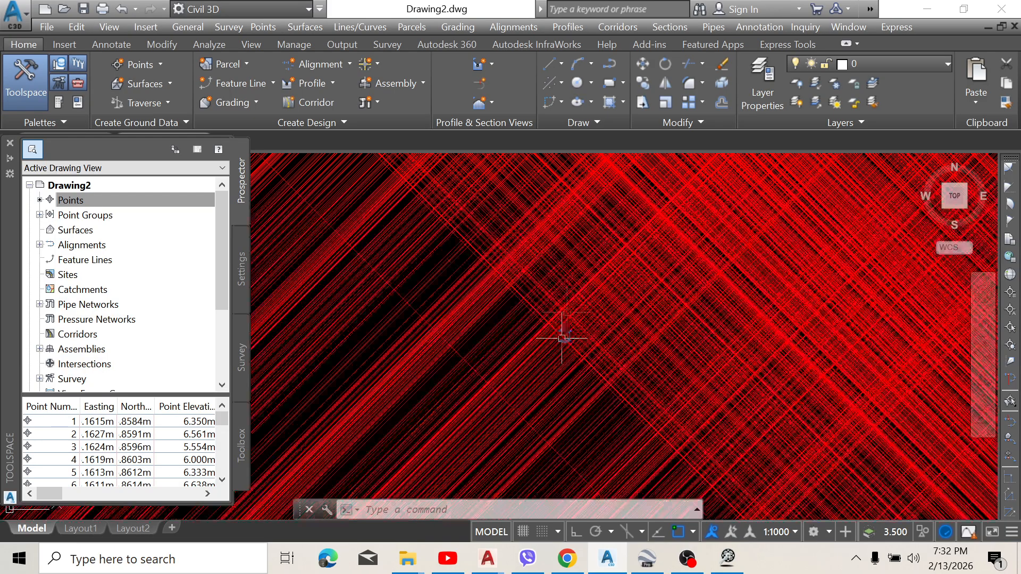
scroll(575, 266, "down", 7)
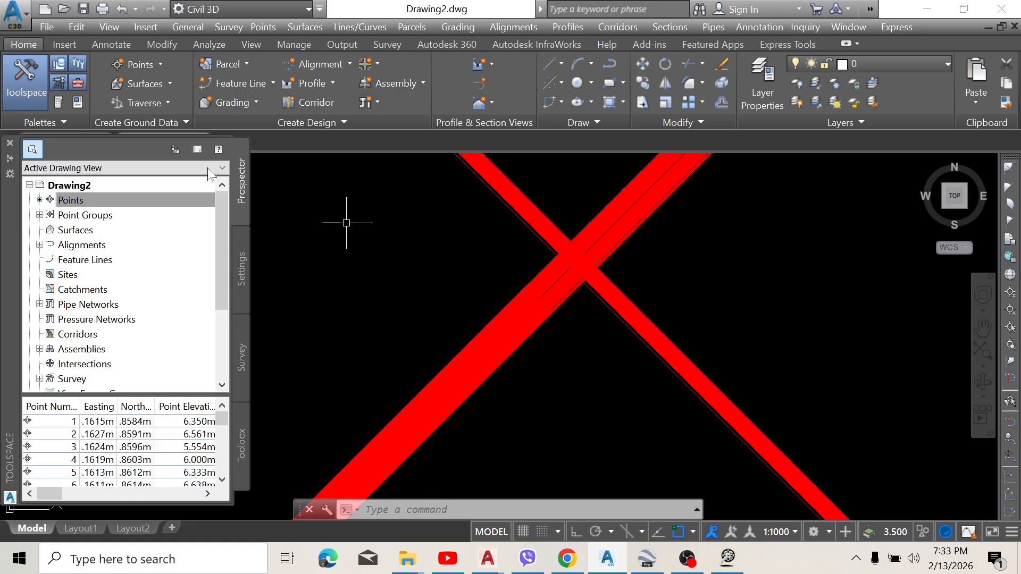
left_click(102, 205)
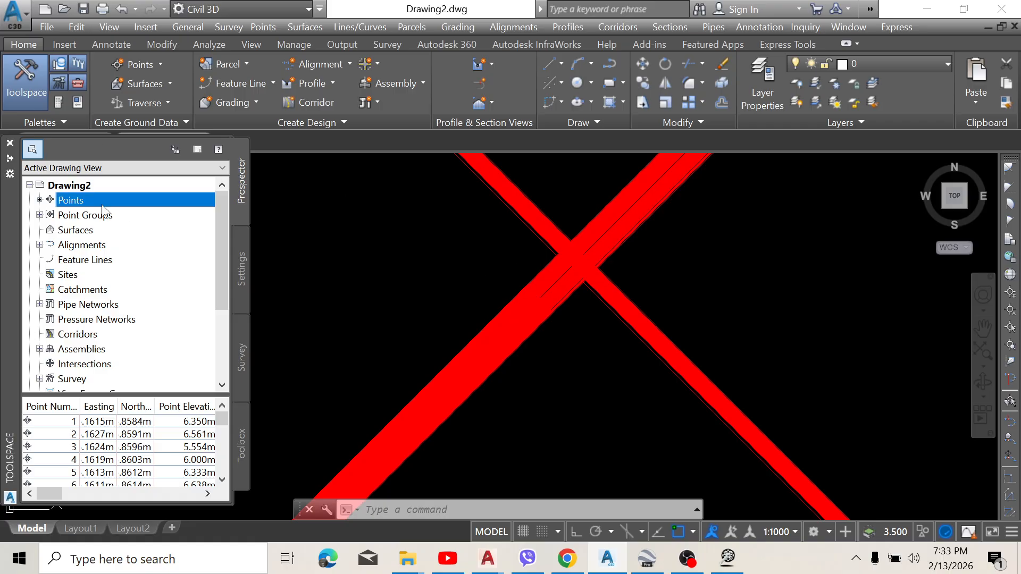
left_click(39, 214)
right_click(72, 229)
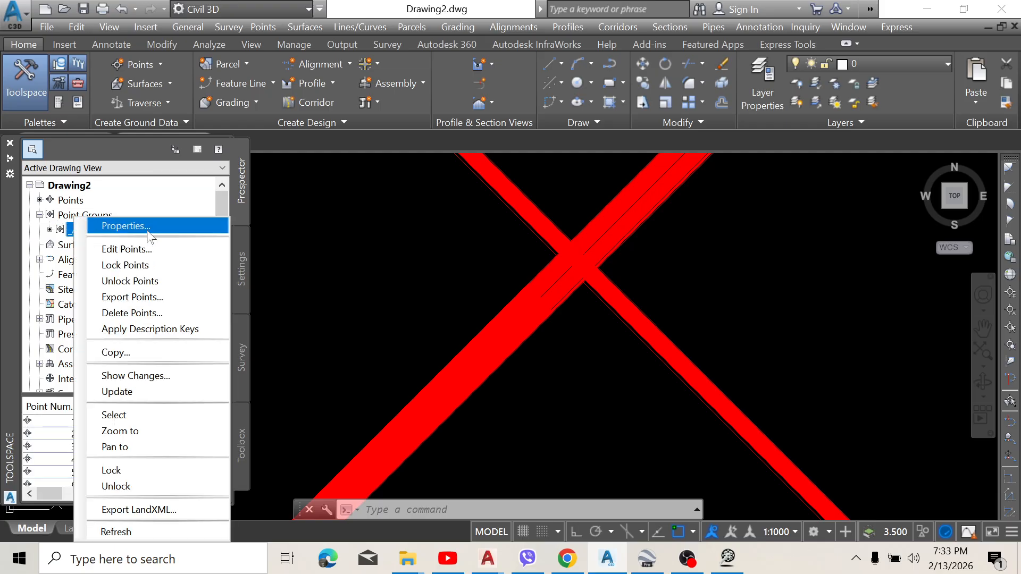
left_click(178, 227)
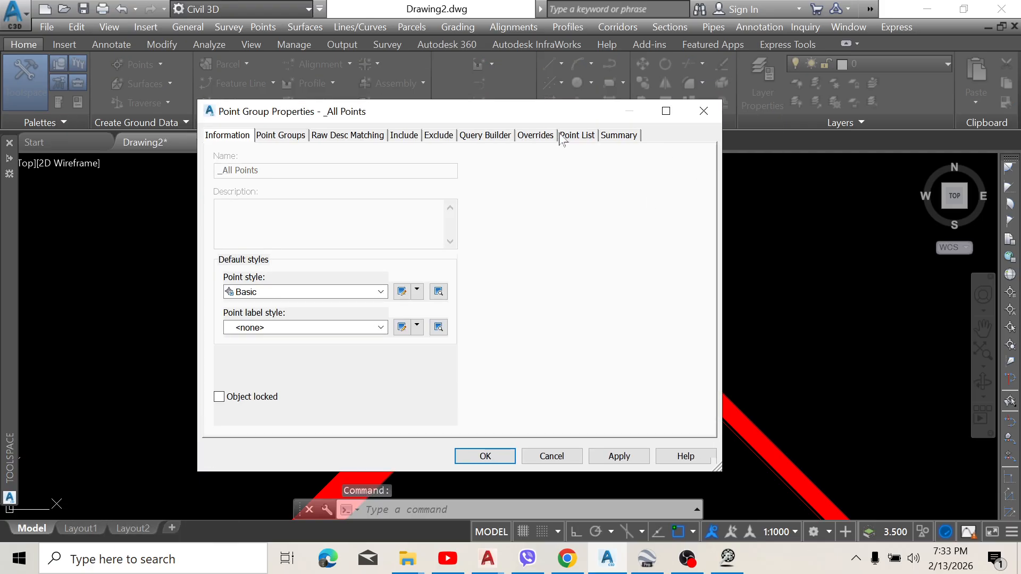
left_click(590, 136)
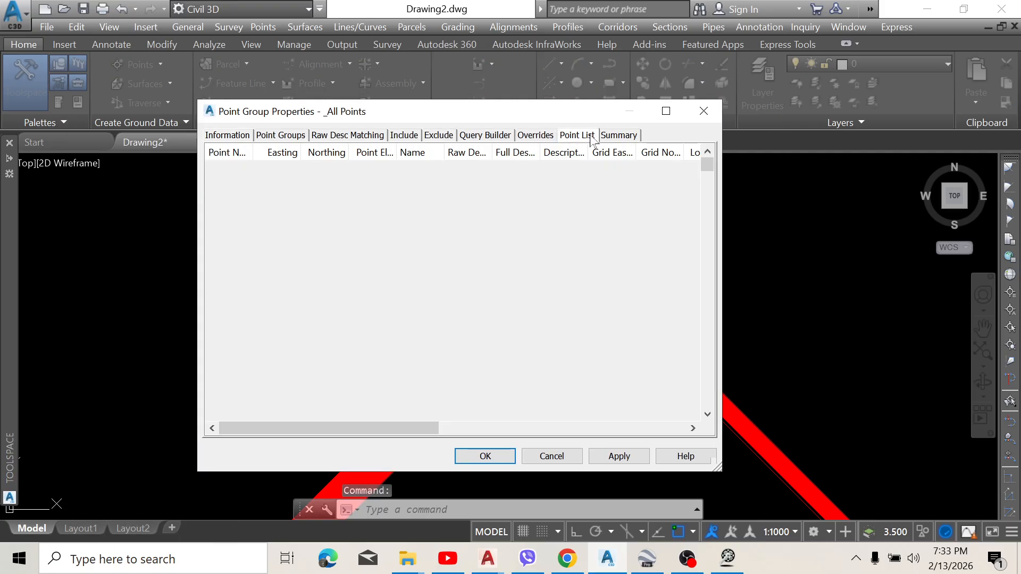
left_click(704, 111)
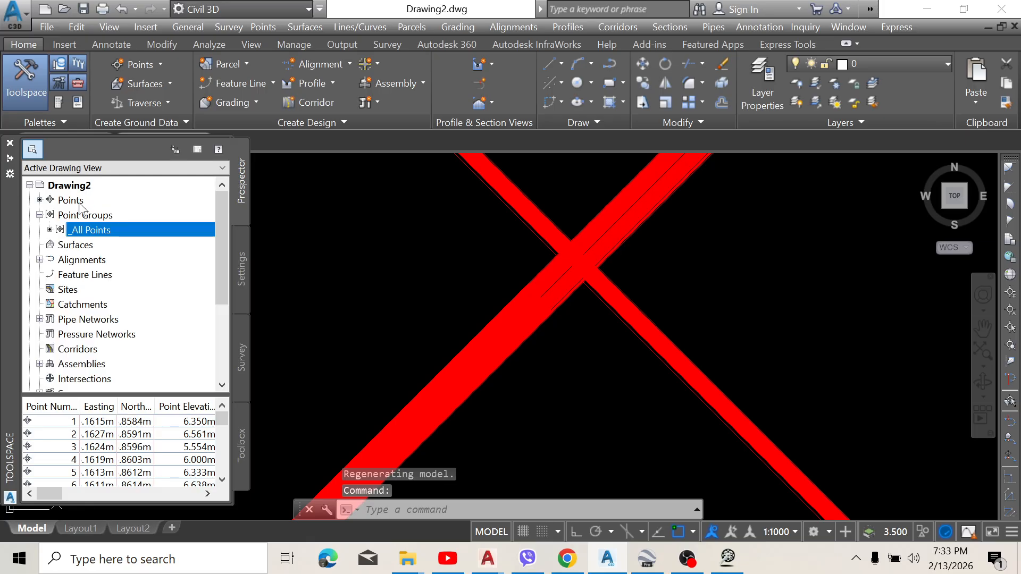
right_click(82, 218)
left_click(144, 228)
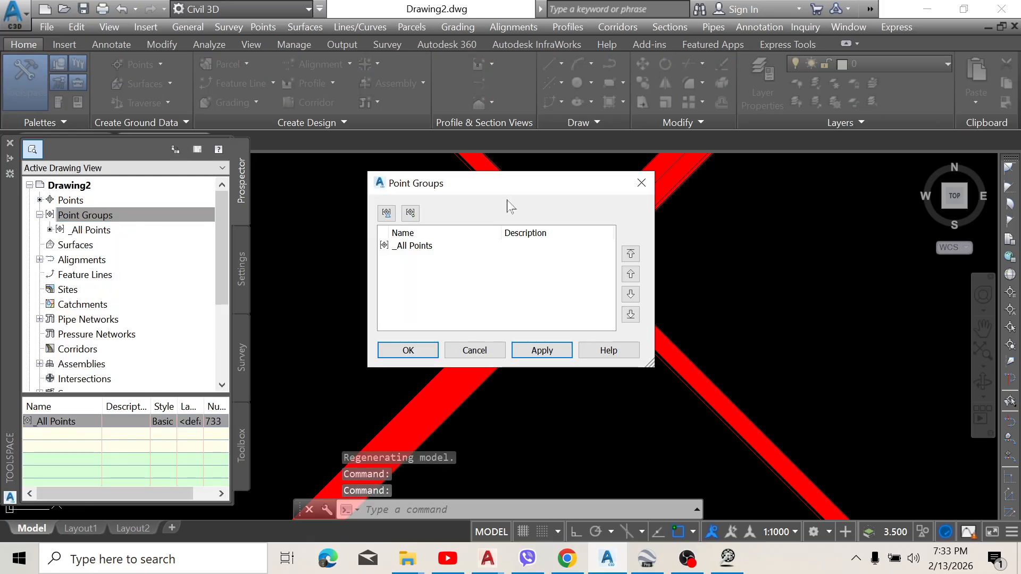
left_click(641, 183)
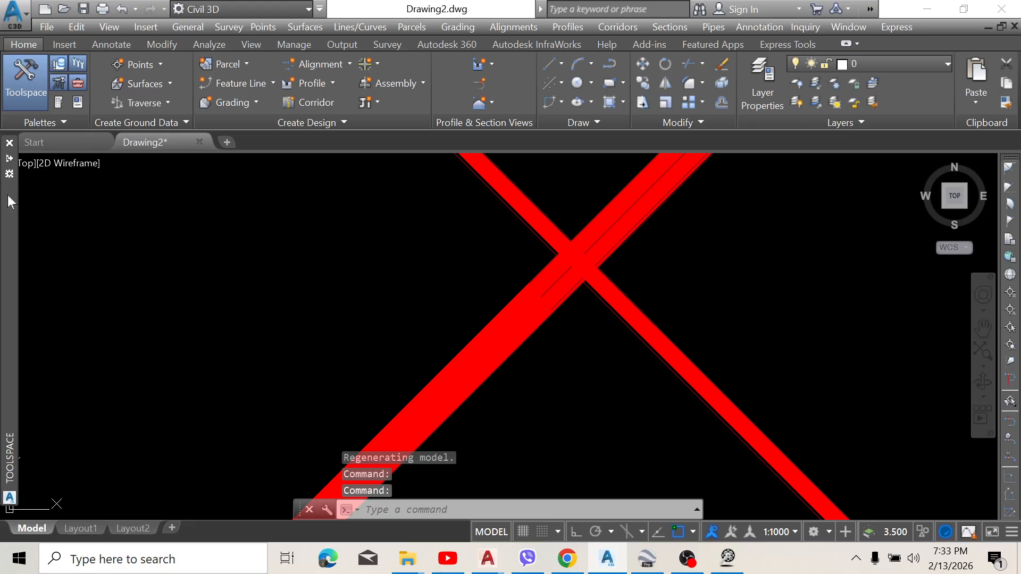
Step: Open the properties of the _All Points group and review its matching, include and exclude settings and default styles
mouse_move(15, 180)
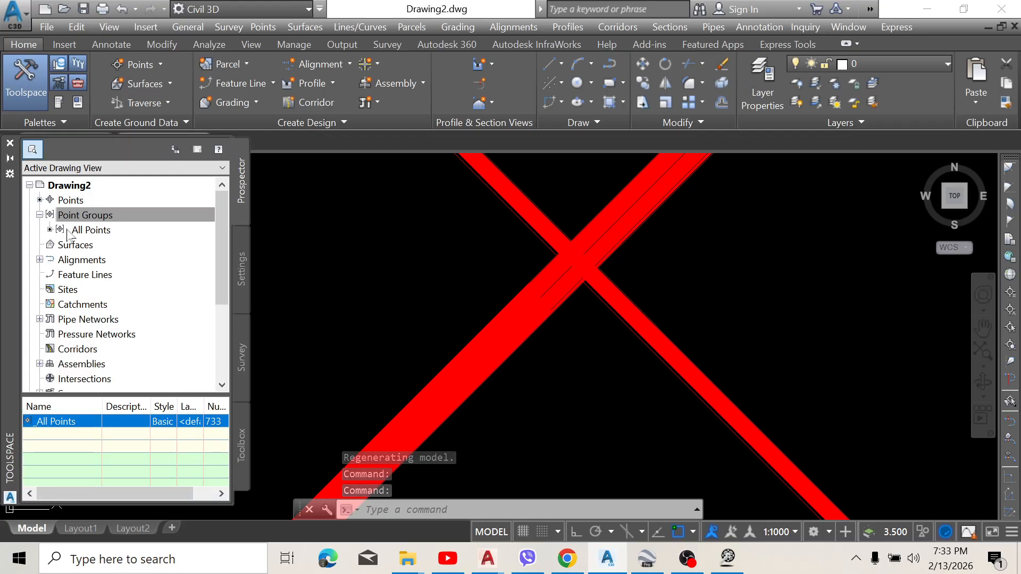
left_click(93, 230)
right_click(99, 229)
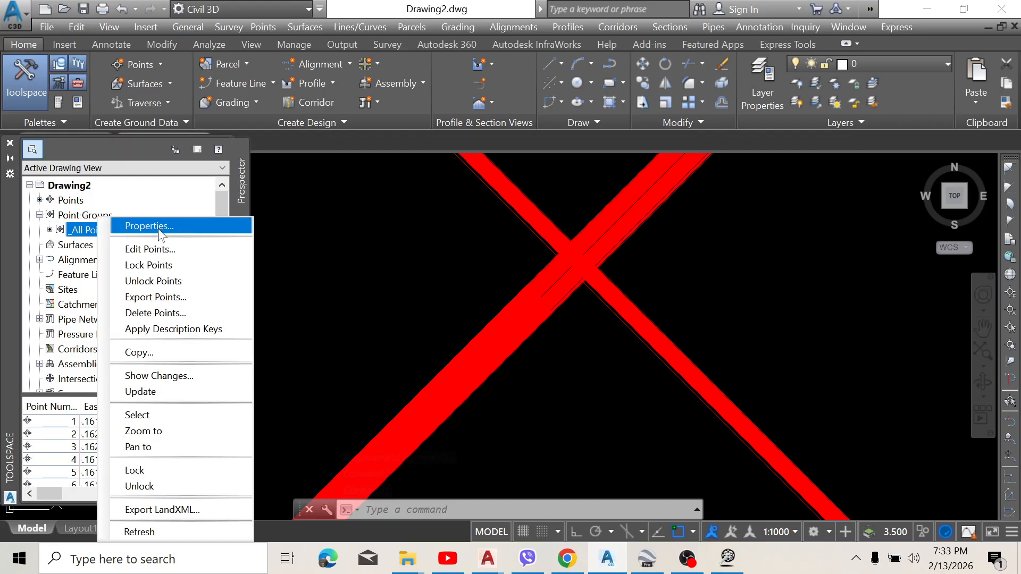
left_click(161, 226)
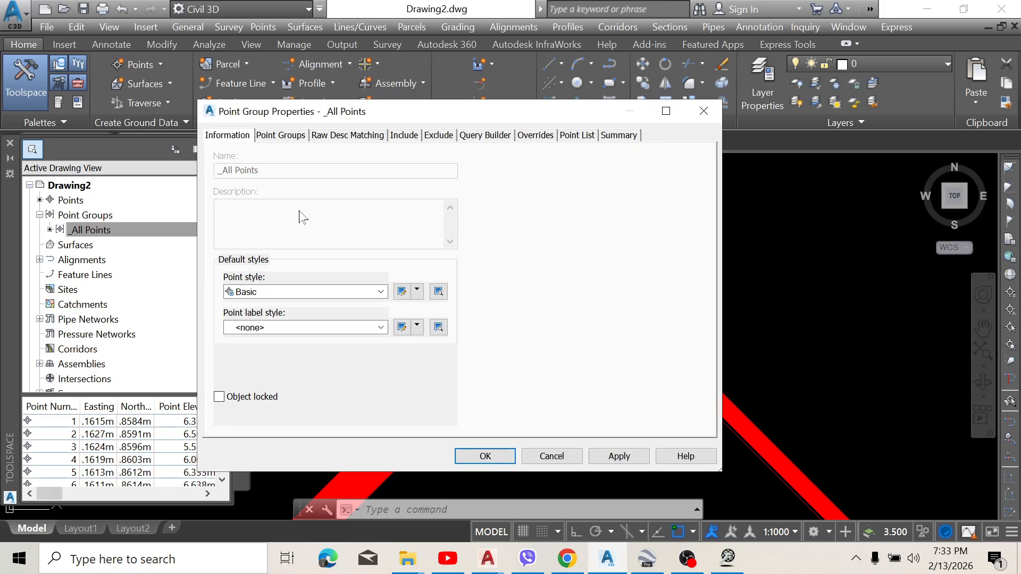
left_click(380, 136)
left_click(285, 137)
left_click(404, 138)
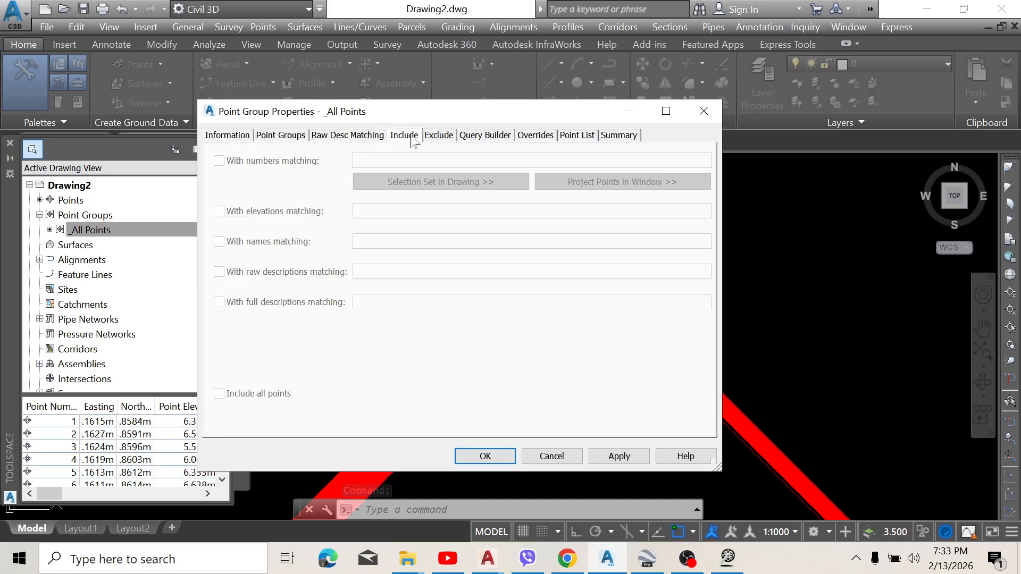
left_click(434, 138)
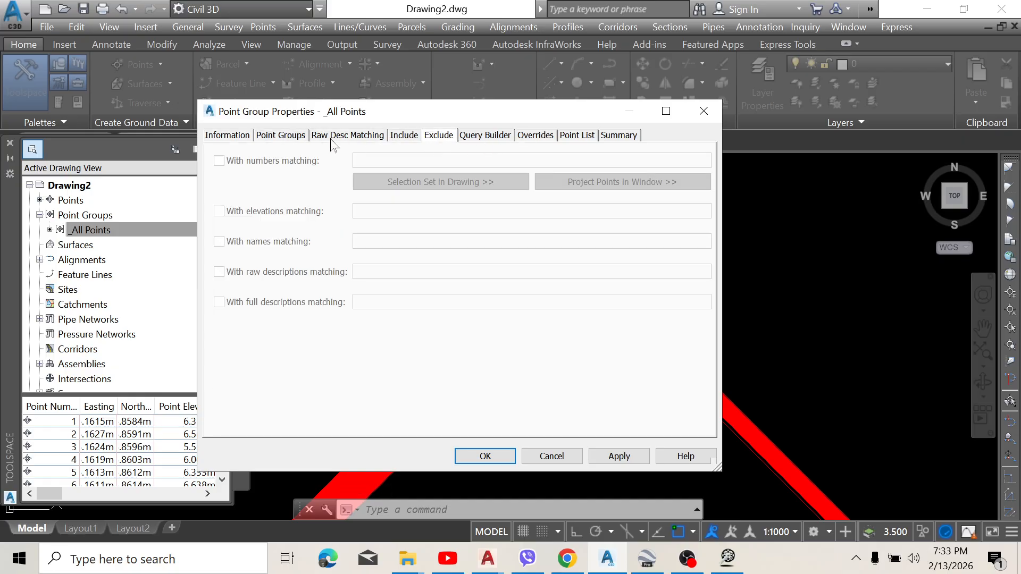
left_click(240, 137)
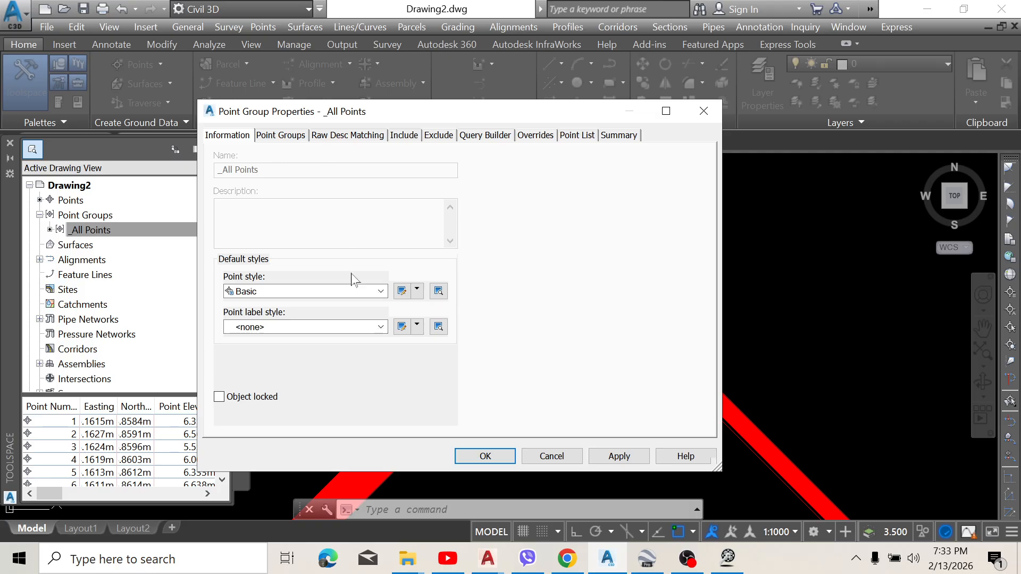
Step: Set the marker size of the Basic point style to 0.5 mm and apply the change
left_click(401, 292)
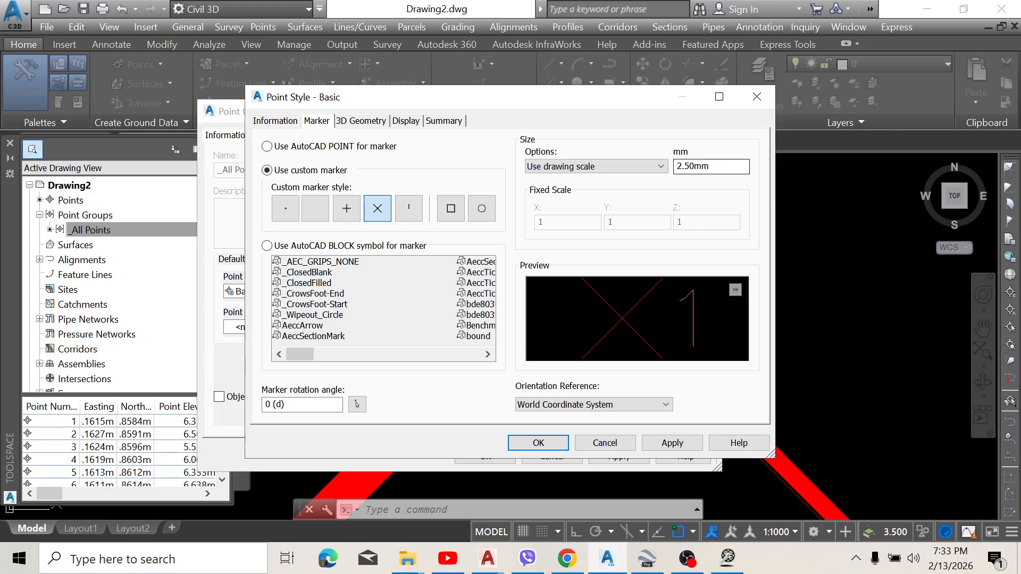
double_click(702, 166)
type("0")
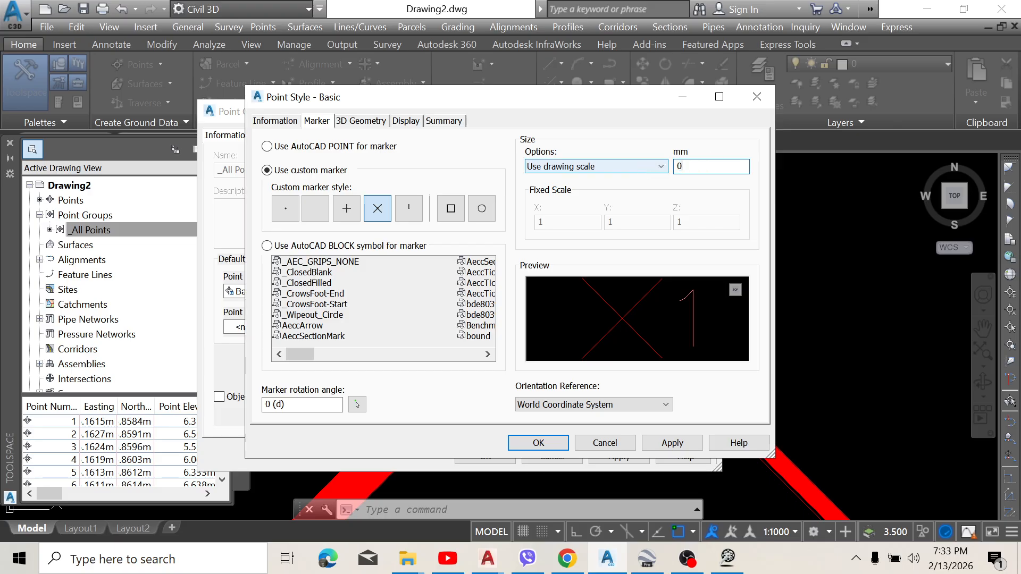
type(".5")
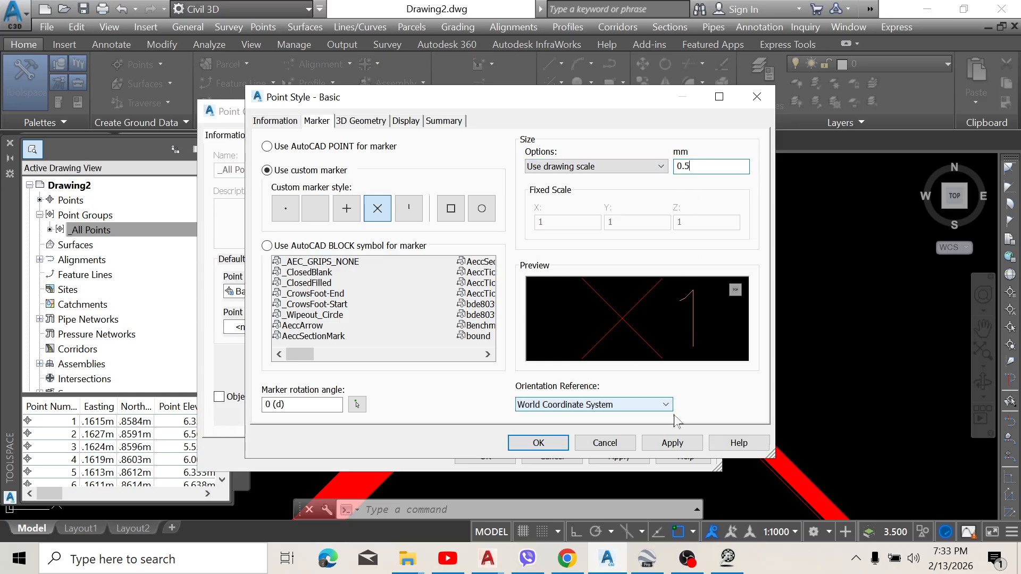
left_click(672, 442)
left_click(555, 445)
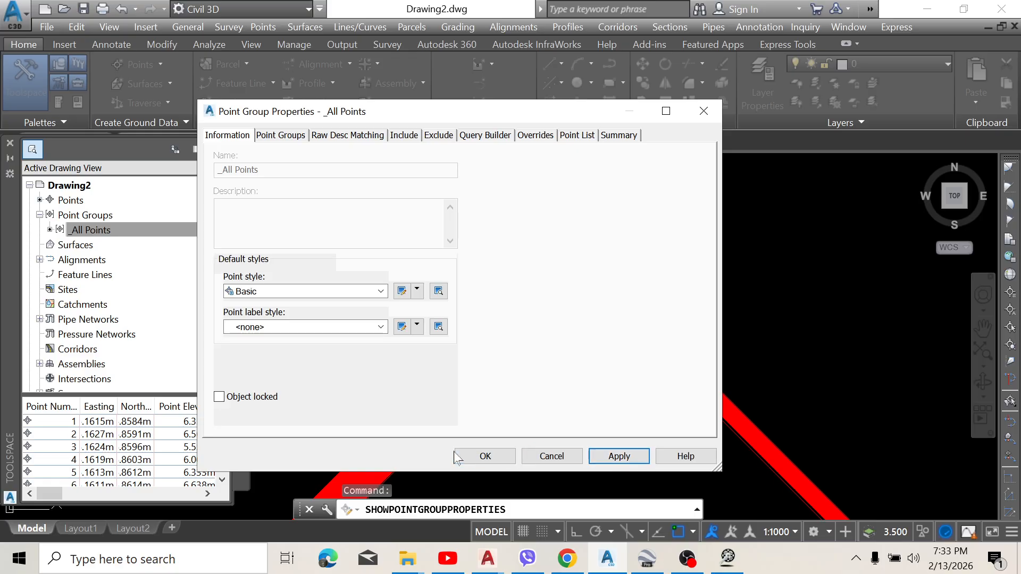
Step: Close the _All Points group properties and delete all imported points from the drawing
left_click(485, 456)
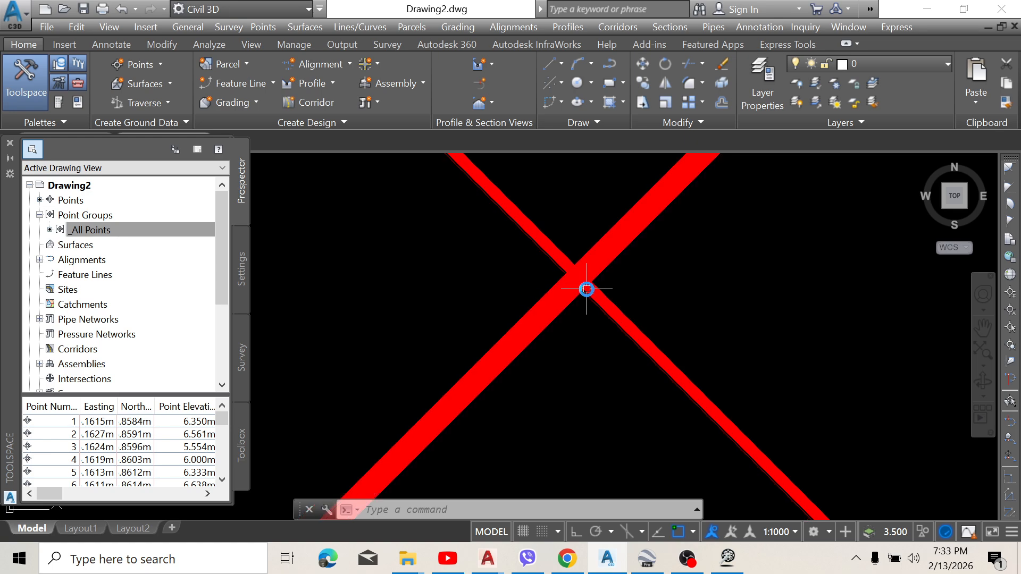
left_click(712, 338)
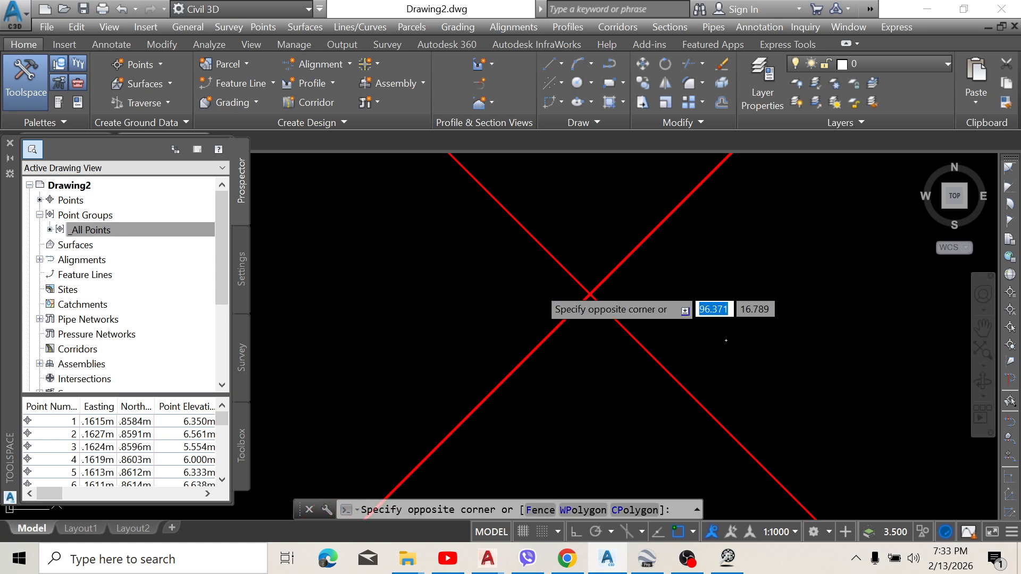
left_click(420, 236)
key("Delete")
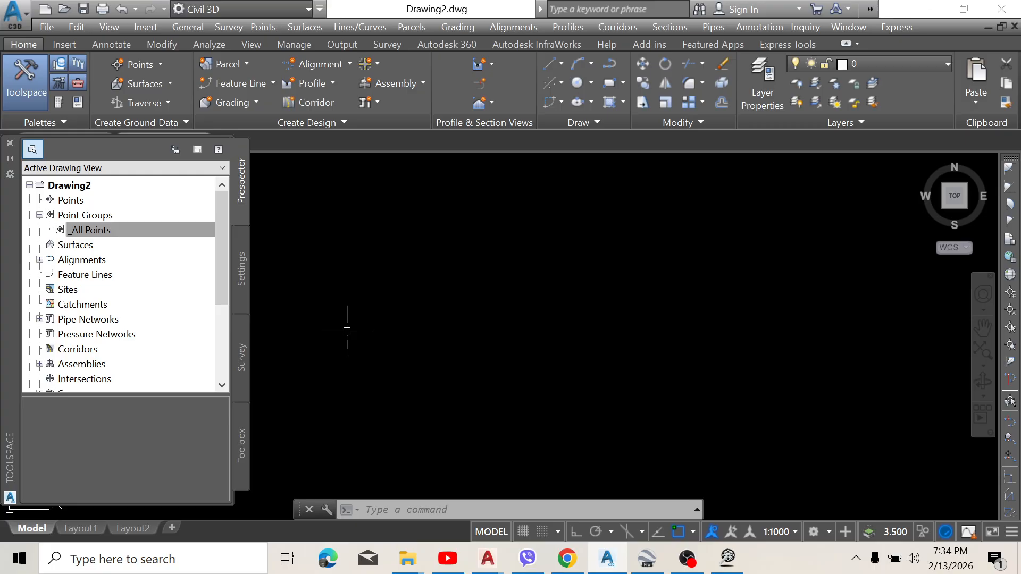
Step: Start a new point file format of the User Point File type in the drawing's point settings
left_click(169, 228)
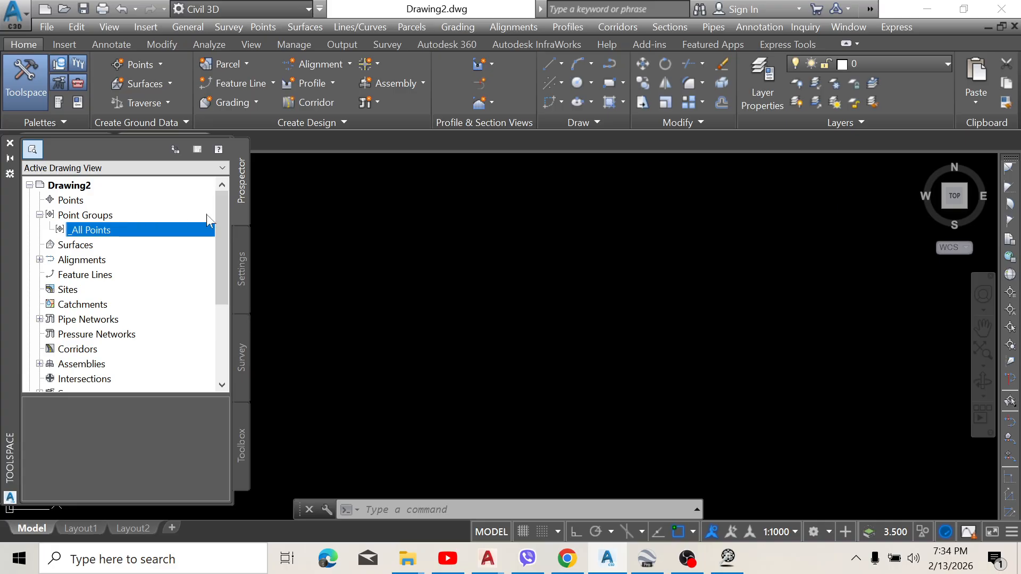
left_click(242, 257)
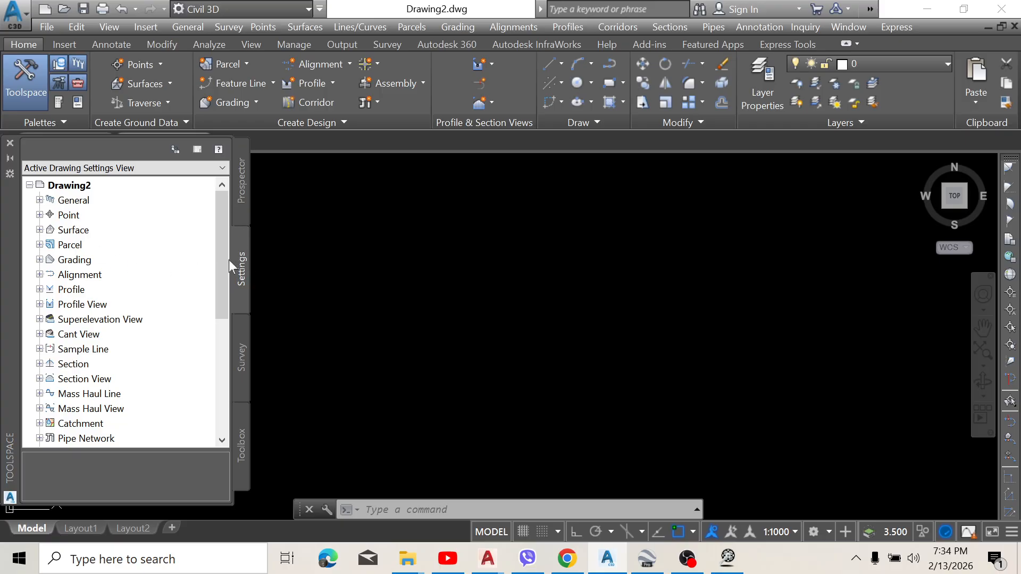
left_click(39, 215)
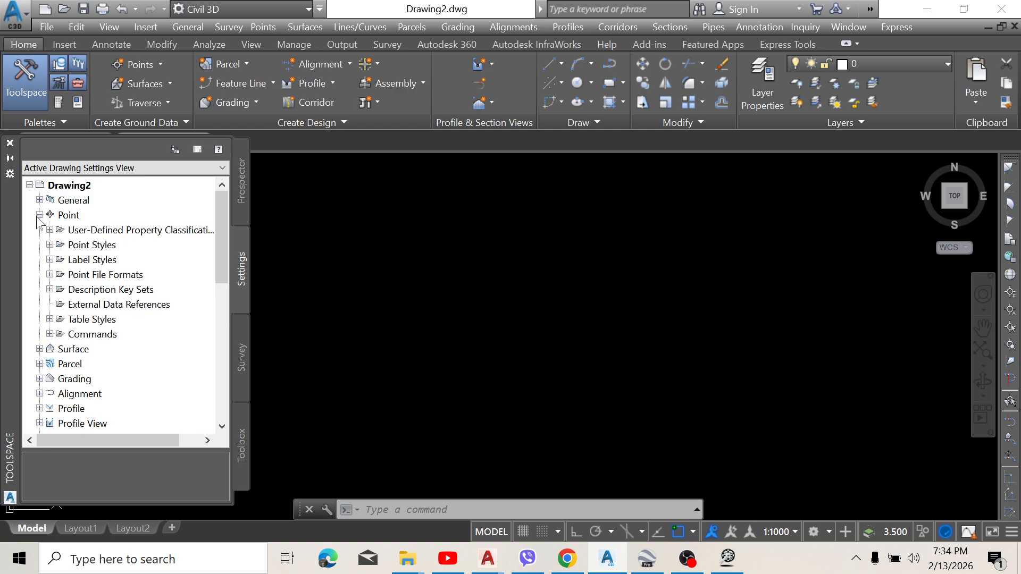
left_click(97, 277)
right_click(98, 278)
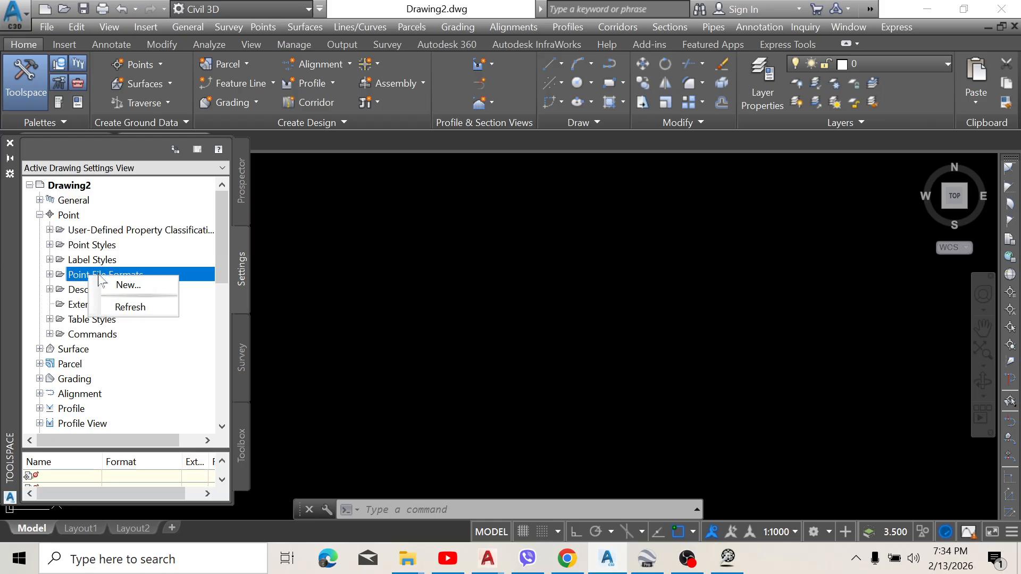
left_click(128, 285)
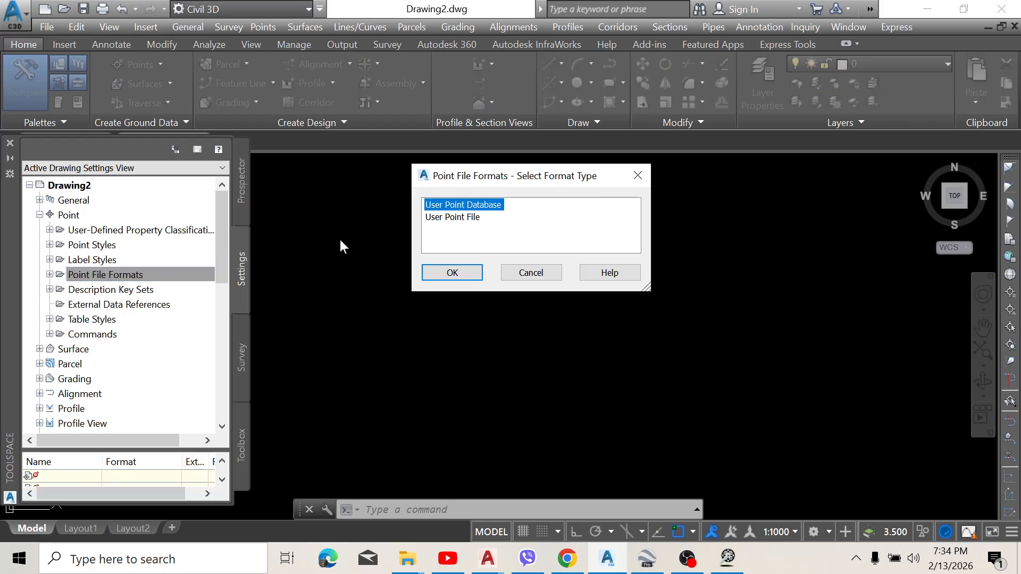
left_click(449, 219)
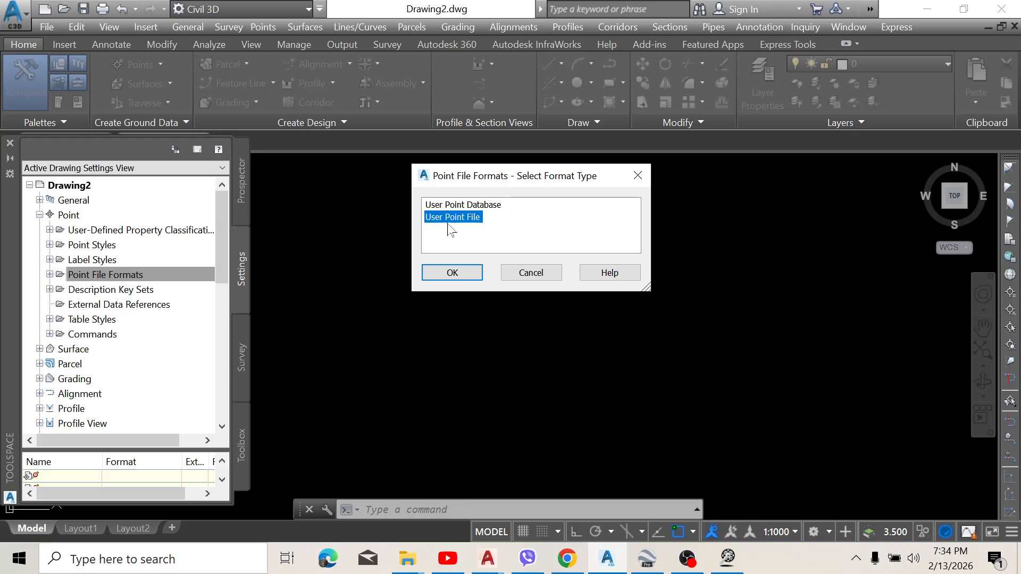
left_click(451, 273)
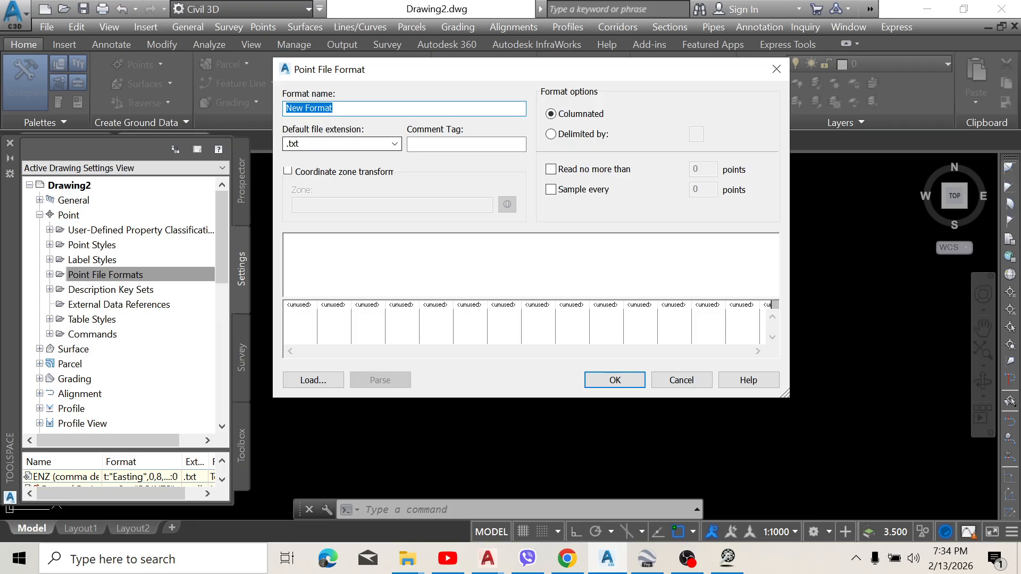
Step: Set the new format's default file extension to .csv and make it delimited by a comma
left_click(394, 143)
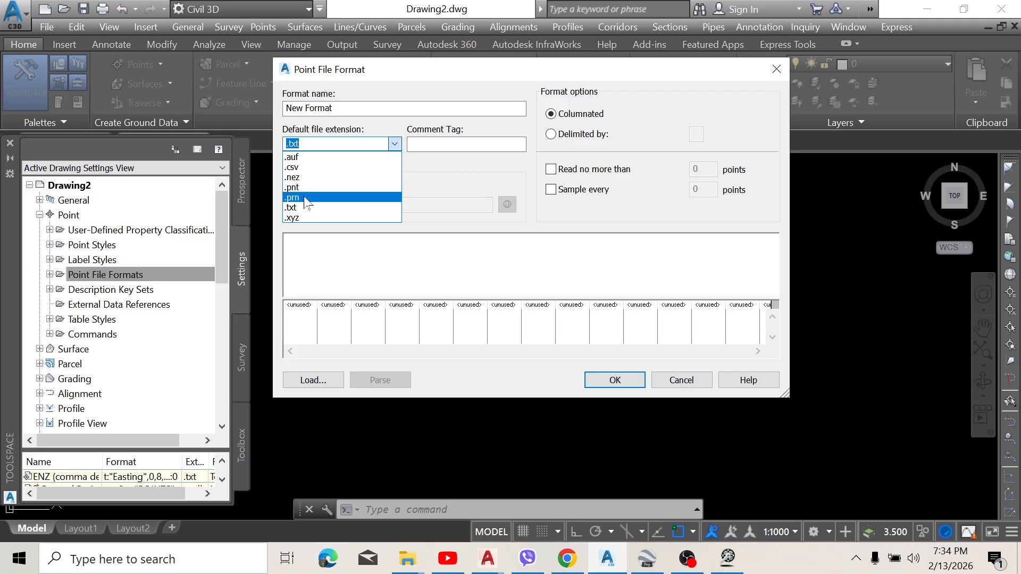
left_click(293, 167)
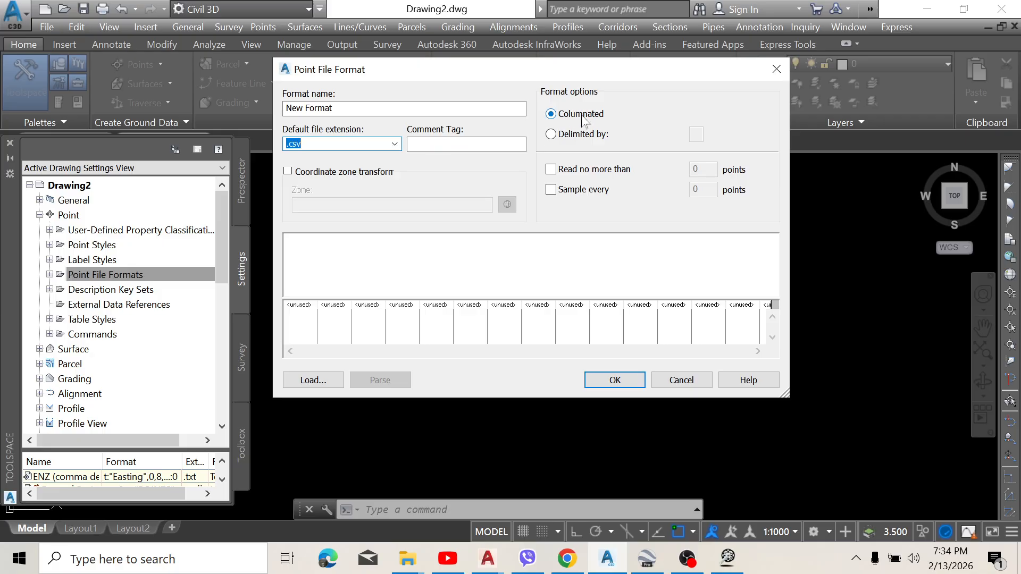
left_click(550, 136)
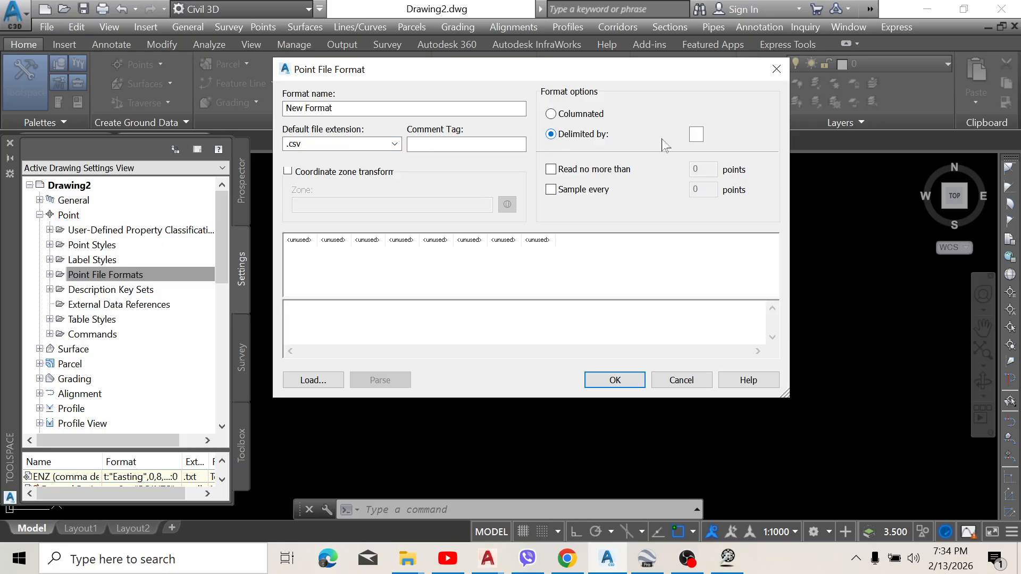
left_click(694, 134)
Step: Define the first column as DECDEG Latitude with invalid indicator 0.9999 and precision 7
left_click(300, 241)
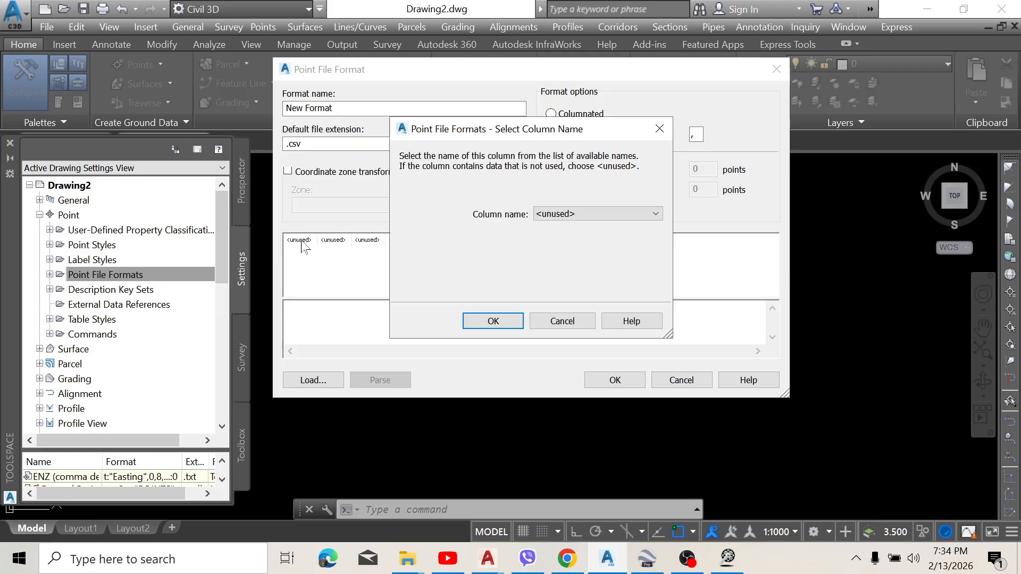
left_click(606, 215)
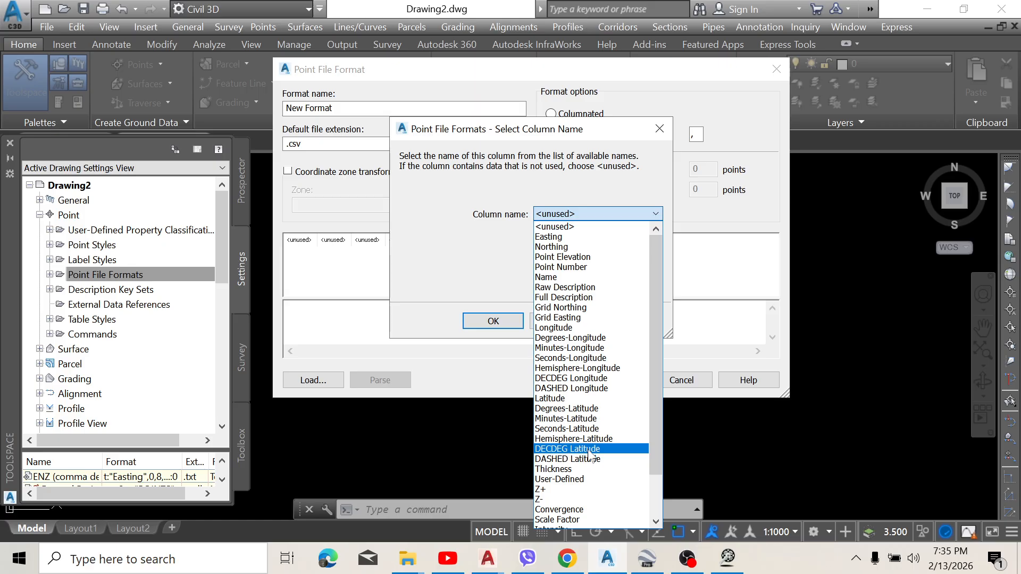
left_click(590, 449)
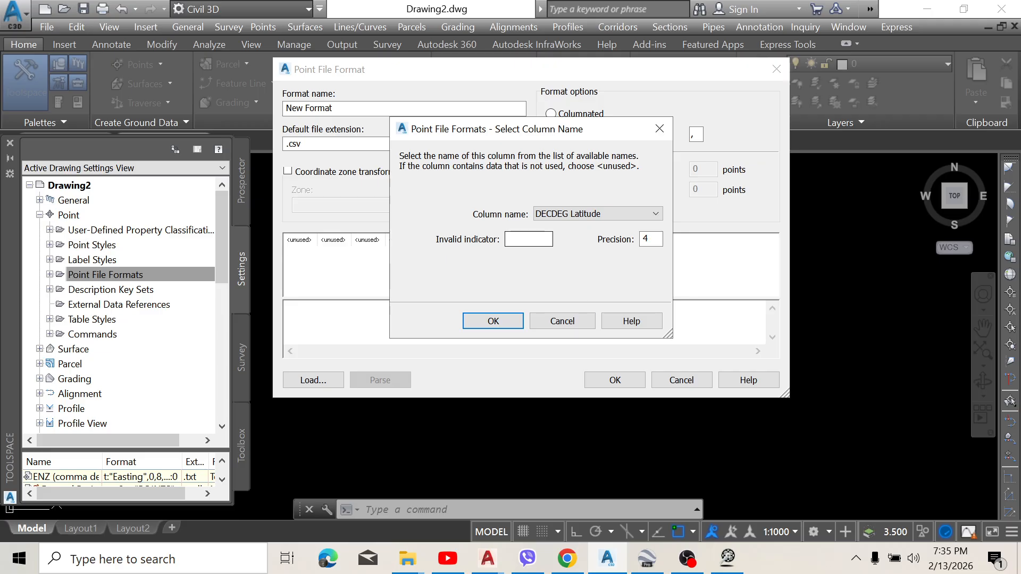
left_click(529, 240)
type("9999")
key("Tab")
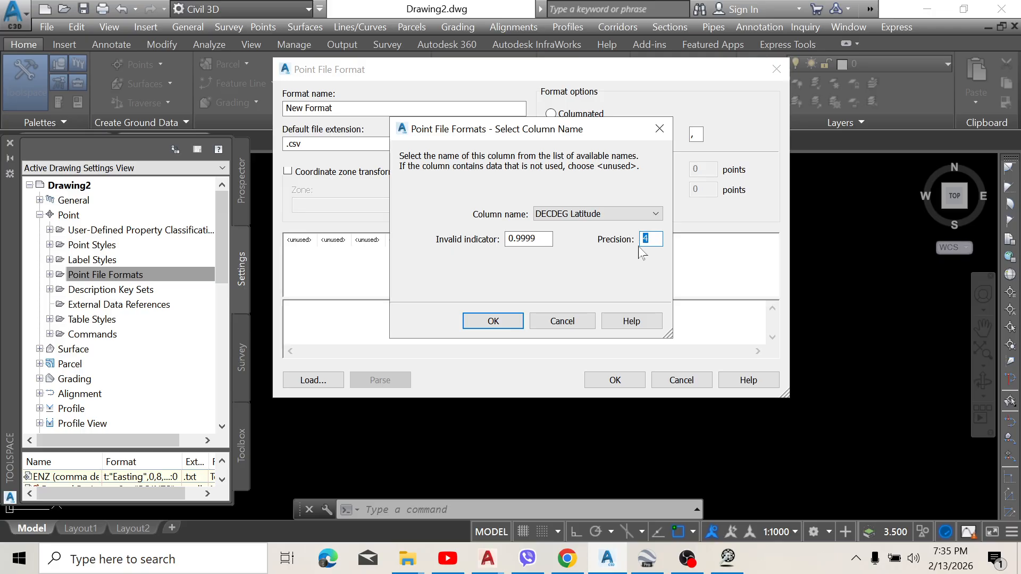
type("7")
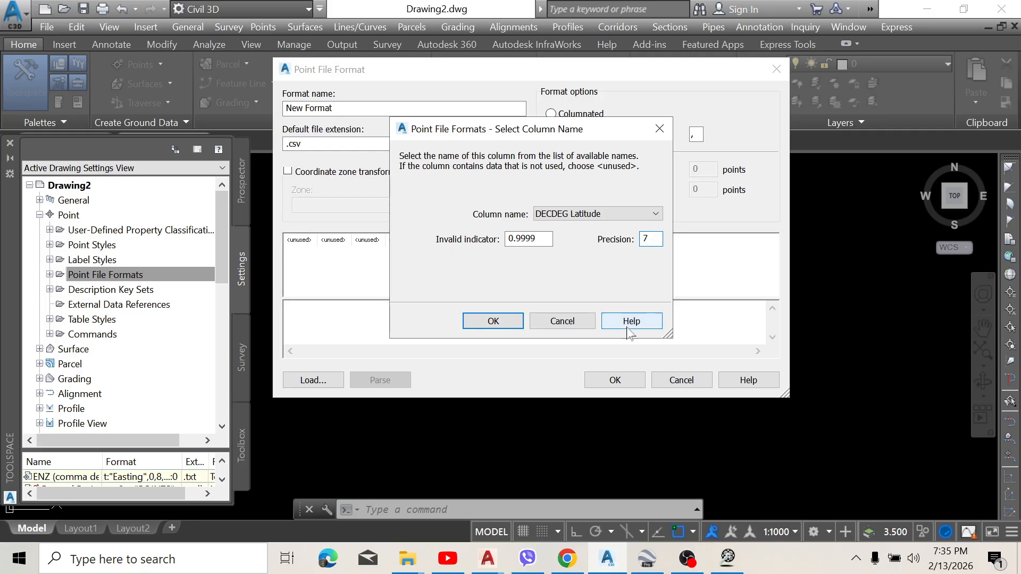
left_click(509, 324)
Step: Define the second column as DECDEG Longitude with invalid indicator 0.9999 and precision 7
left_click(335, 240)
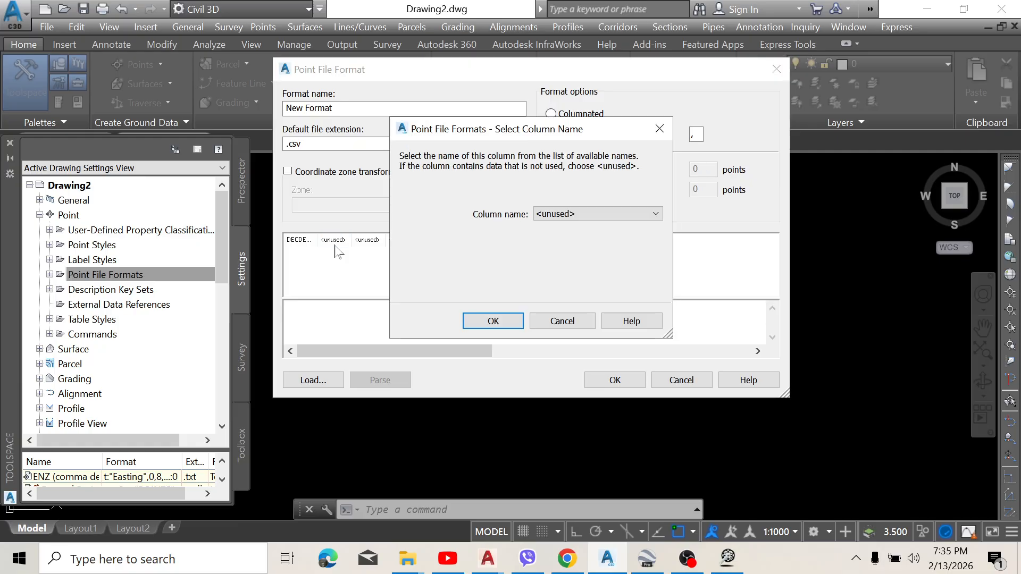
left_click(637, 214)
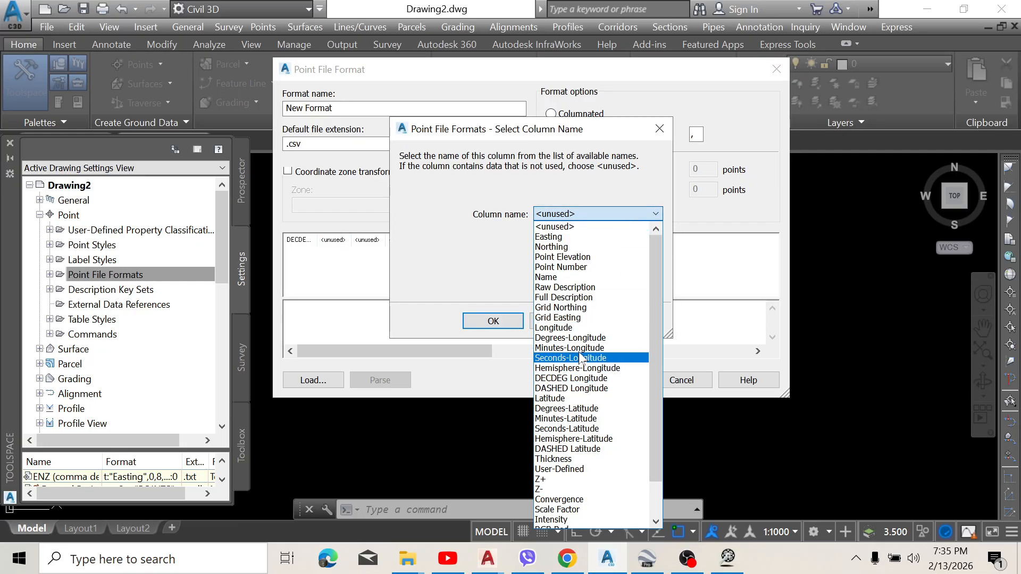
left_click(573, 379)
left_click(529, 242)
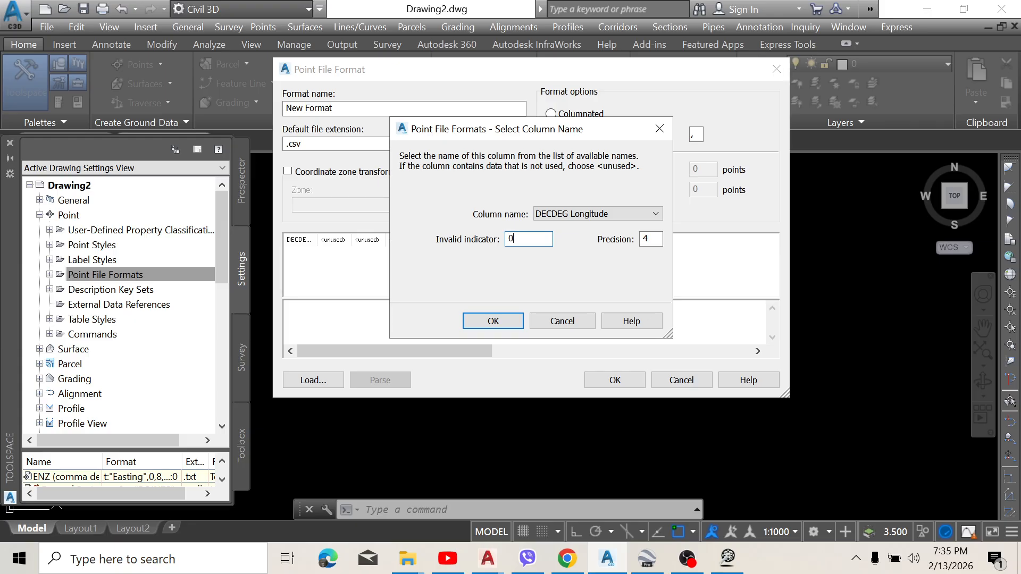
type("0.9999")
key("Tab")
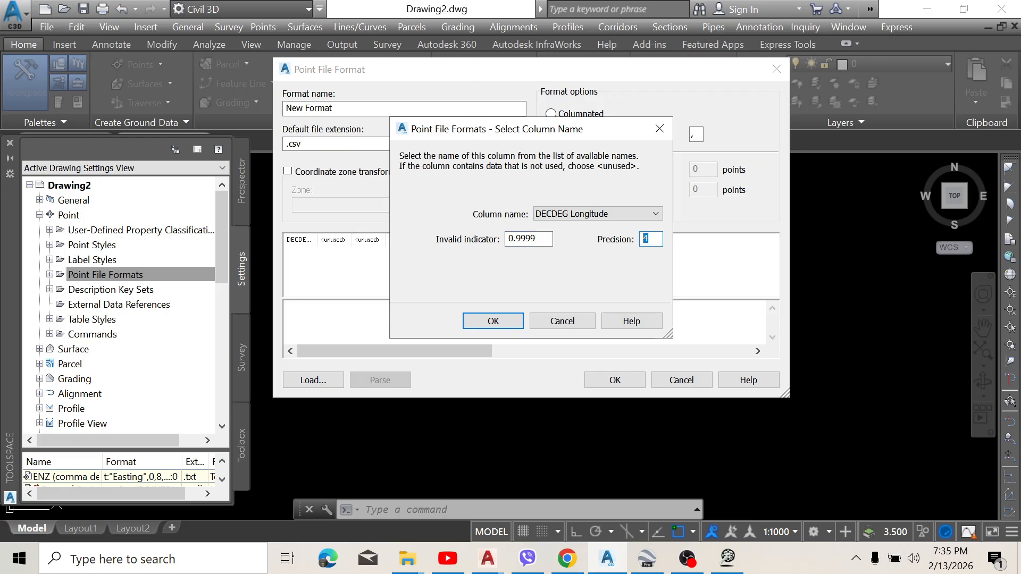
type("7")
left_click(493, 321)
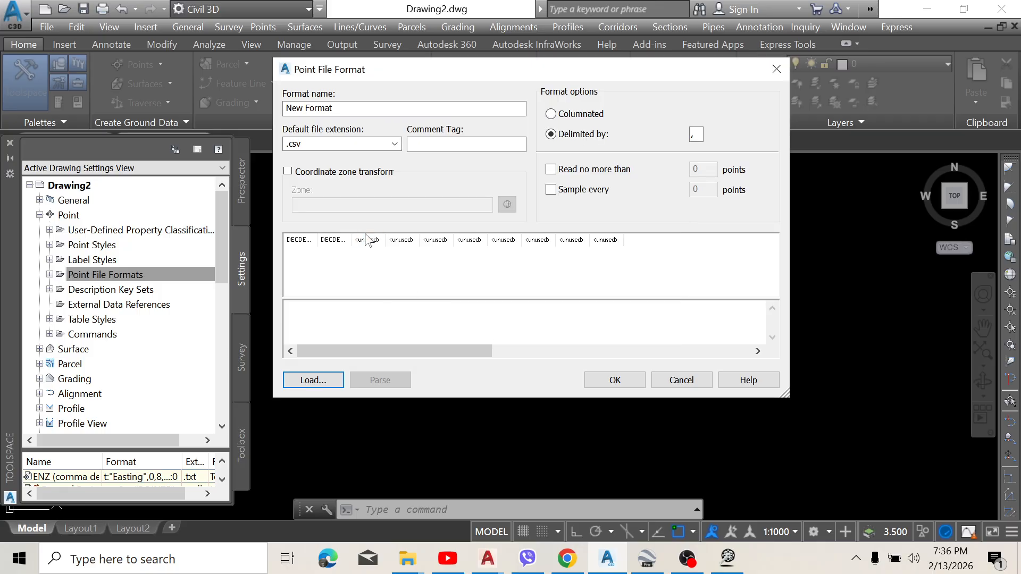
Step: Define the third column as Point Elevation with invalid indicator 0.9999 and precision 7, and save the point file format
left_click(368, 241)
left_click(653, 215)
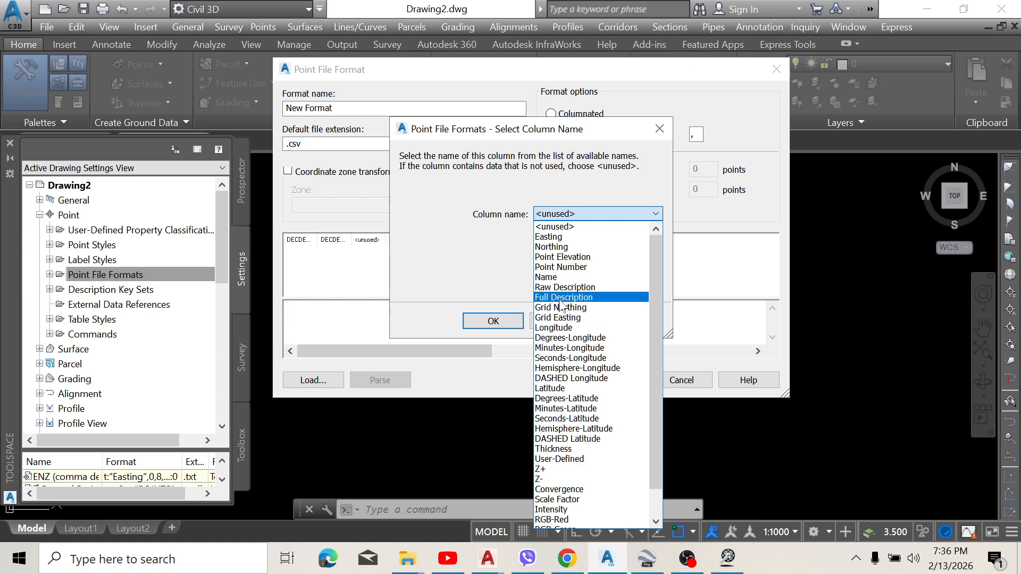
left_click(566, 260)
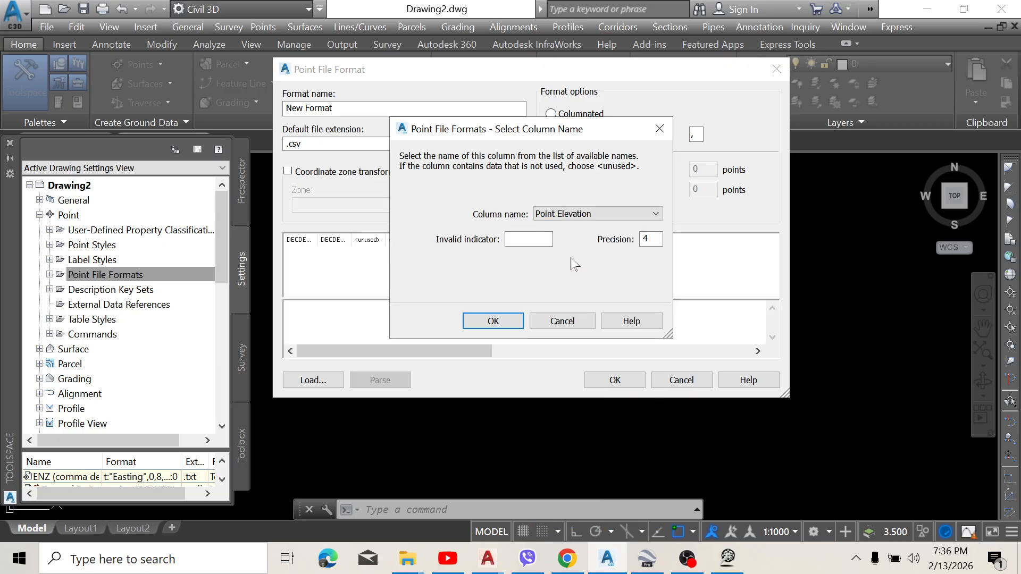
type(".9999")
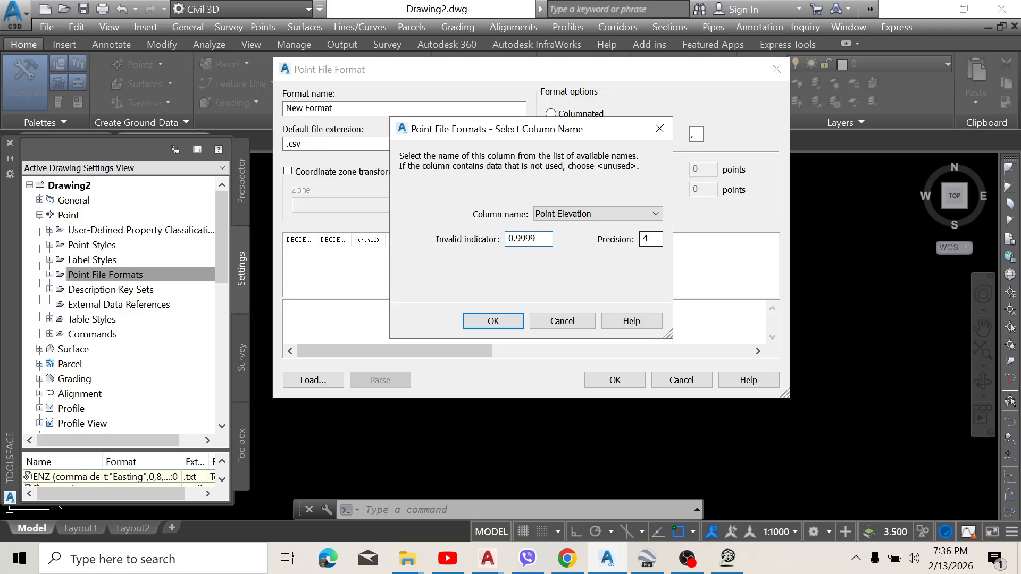
double_click(648, 239)
type("7")
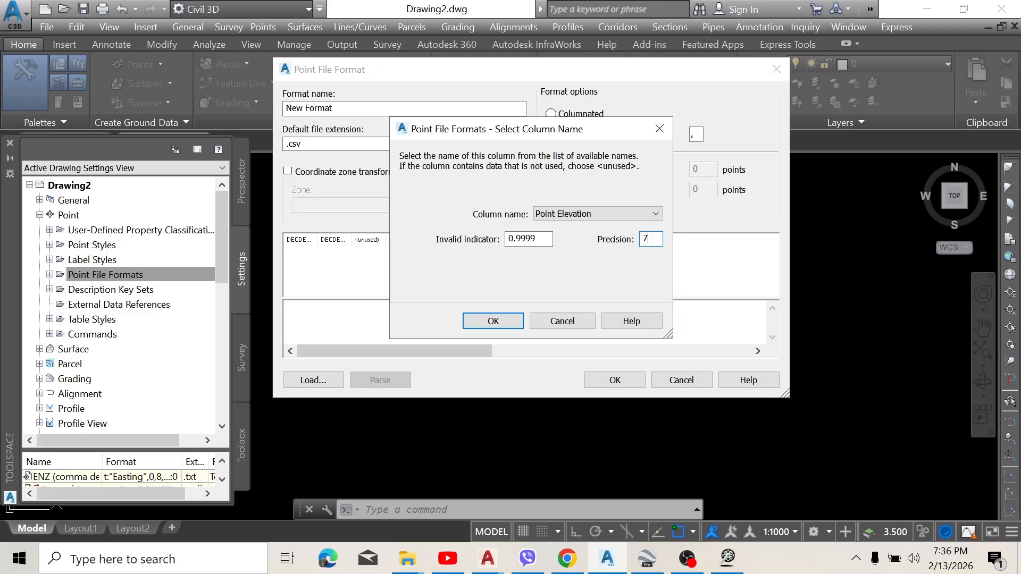
left_click(493, 321)
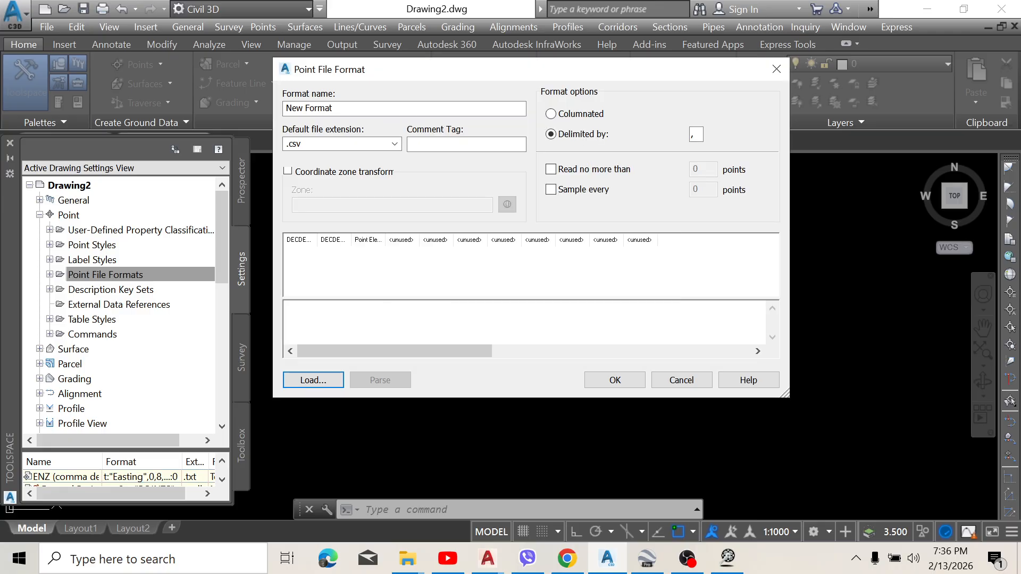
left_click(615, 380)
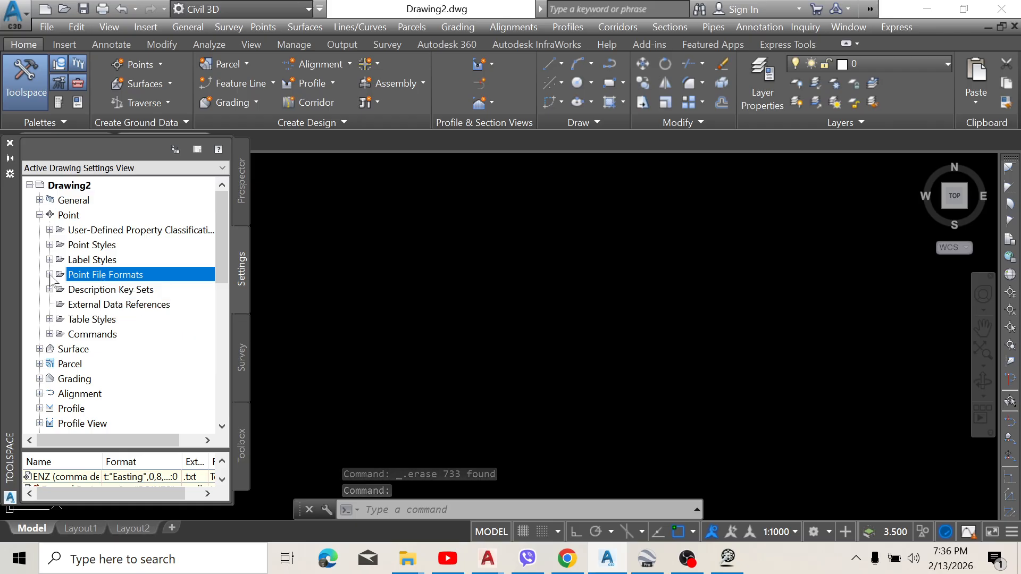
Step: Rename the New Format point file format as GPS
double_click(103, 275)
scroll(96, 323, "down", 5)
scroll(95, 323, "down", 4)
scroll(106, 335, "up", 4)
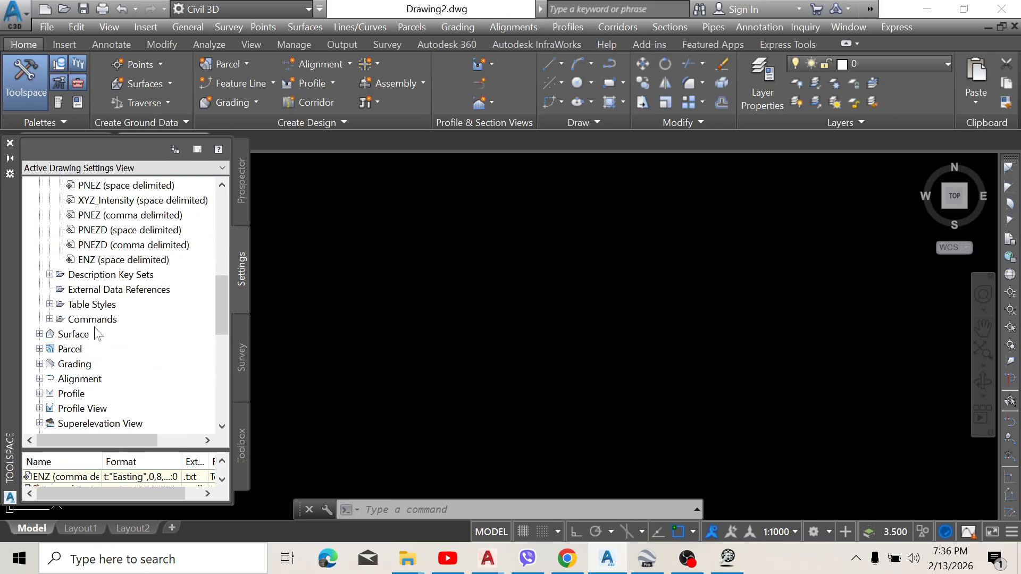
scroll(114, 333, "up", 7)
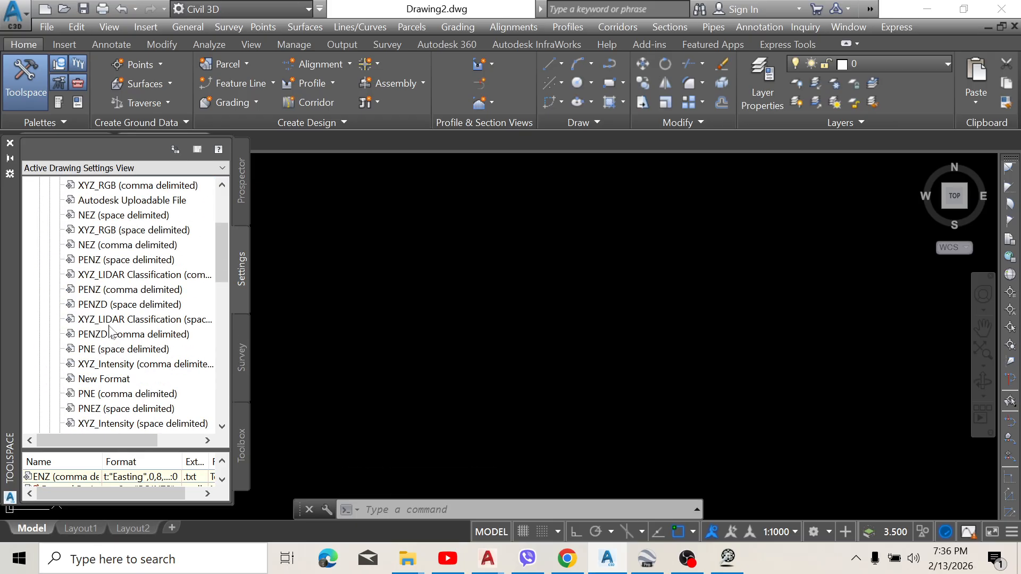
scroll(115, 324, "down", 3)
scroll(114, 325, "down", 4)
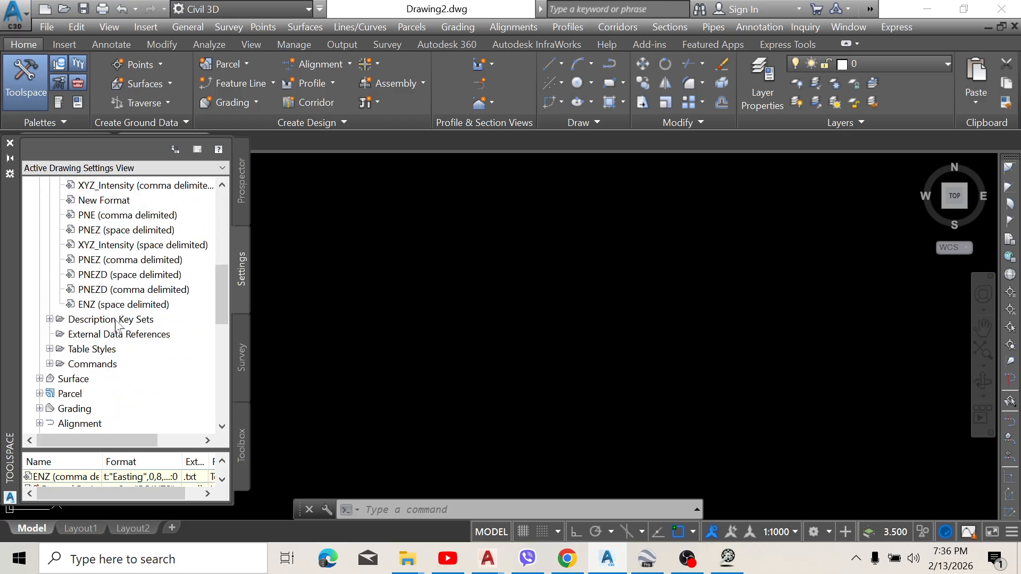
scroll(116, 319, "up", 6)
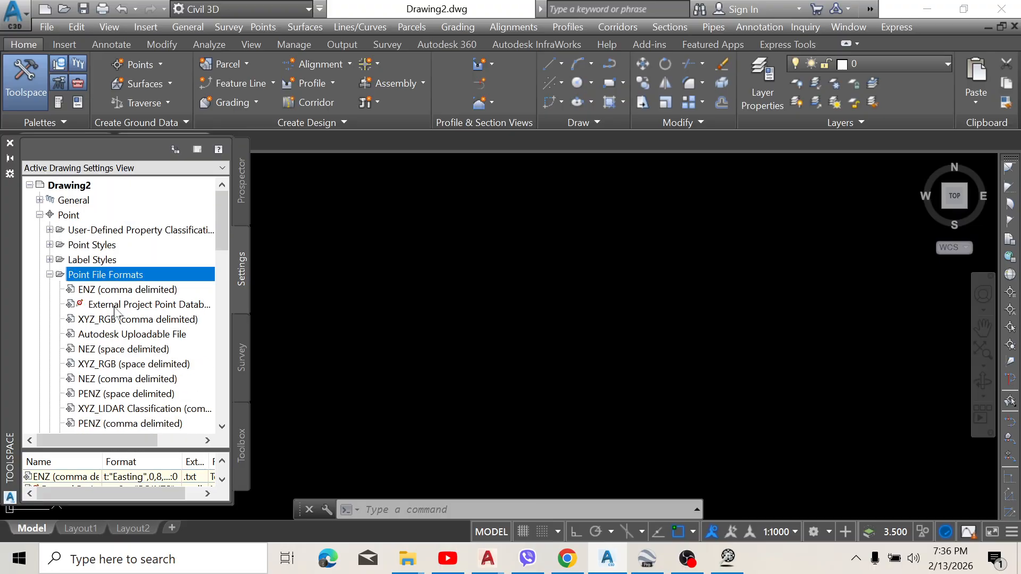
scroll(113, 314, "down", 5)
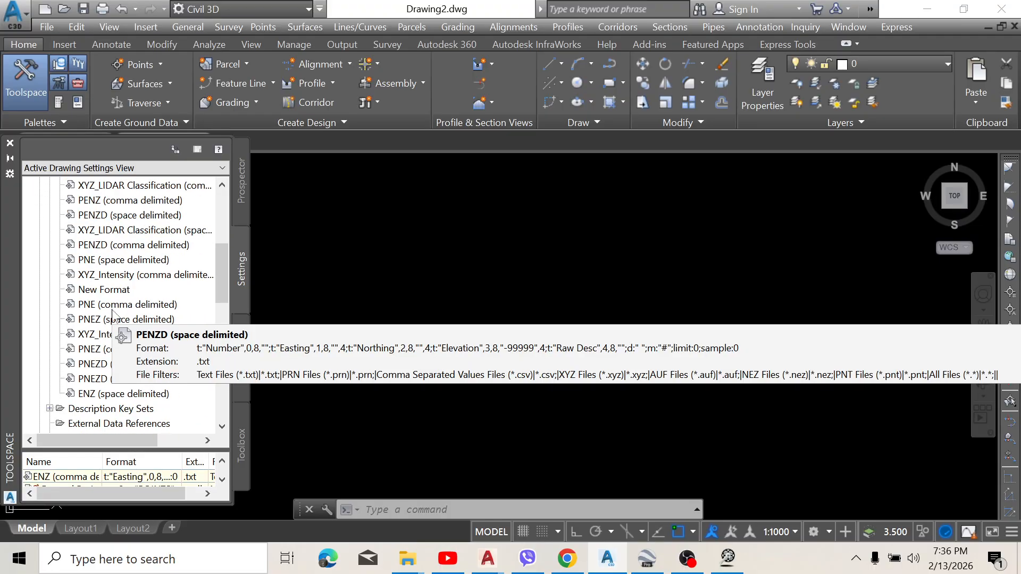
scroll(113, 314, "down", 1)
right_click(104, 246)
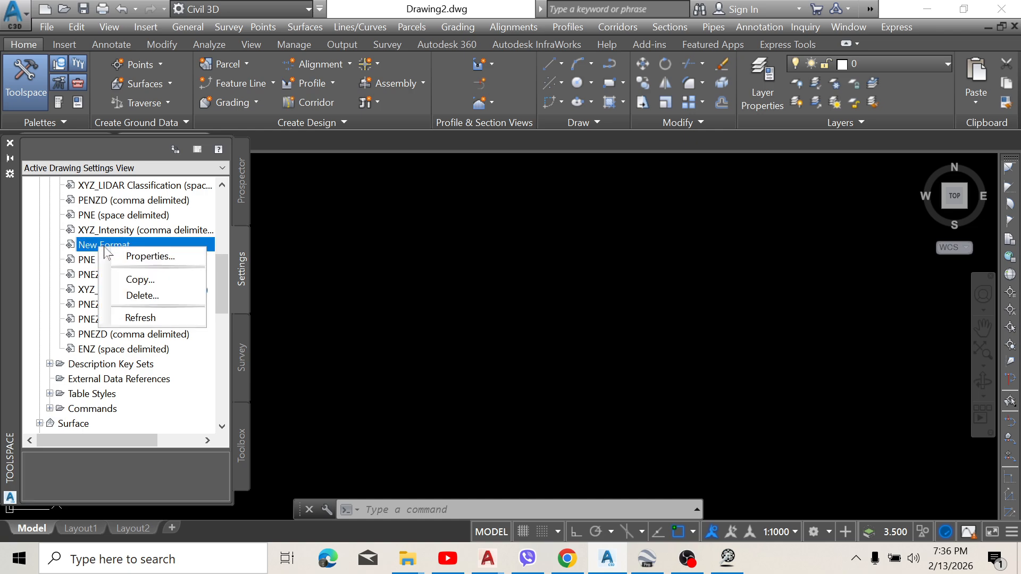
left_click(167, 256)
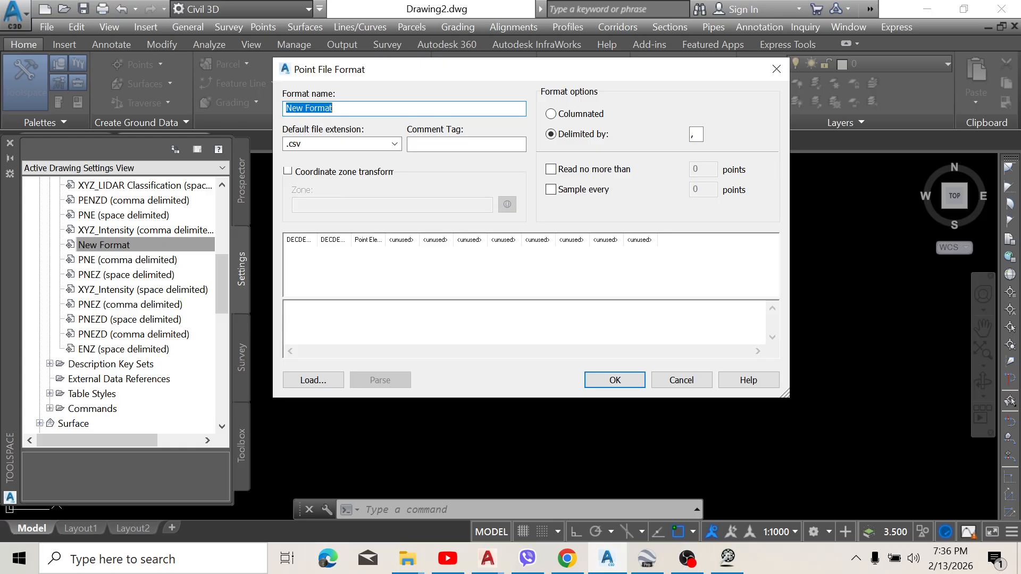
type("GPS")
left_click(615, 381)
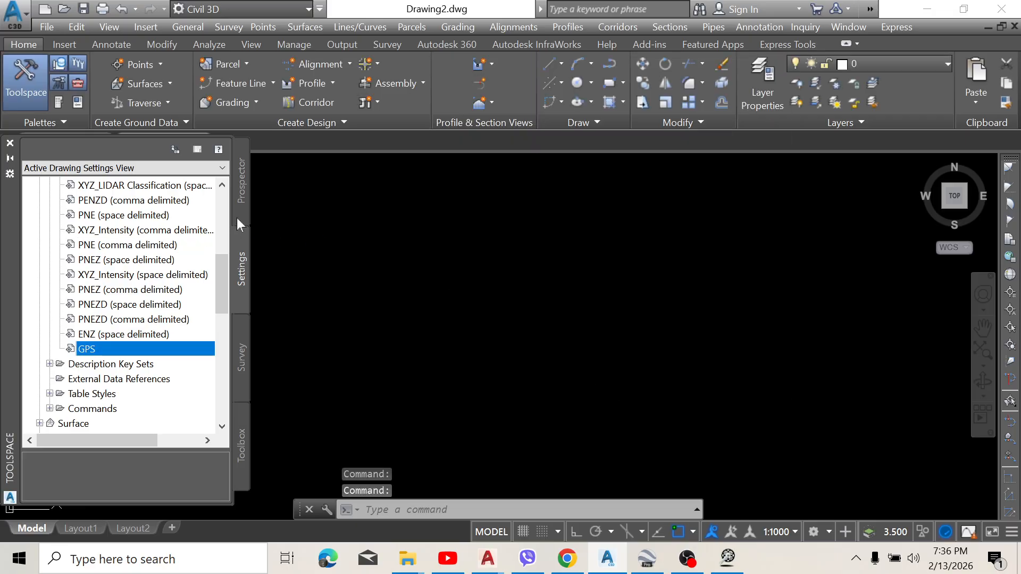
Step: Start a point import for the drawing and add Proposal pj-01.csv from Downloads as the source file
left_click(237, 218)
left_click(126, 232)
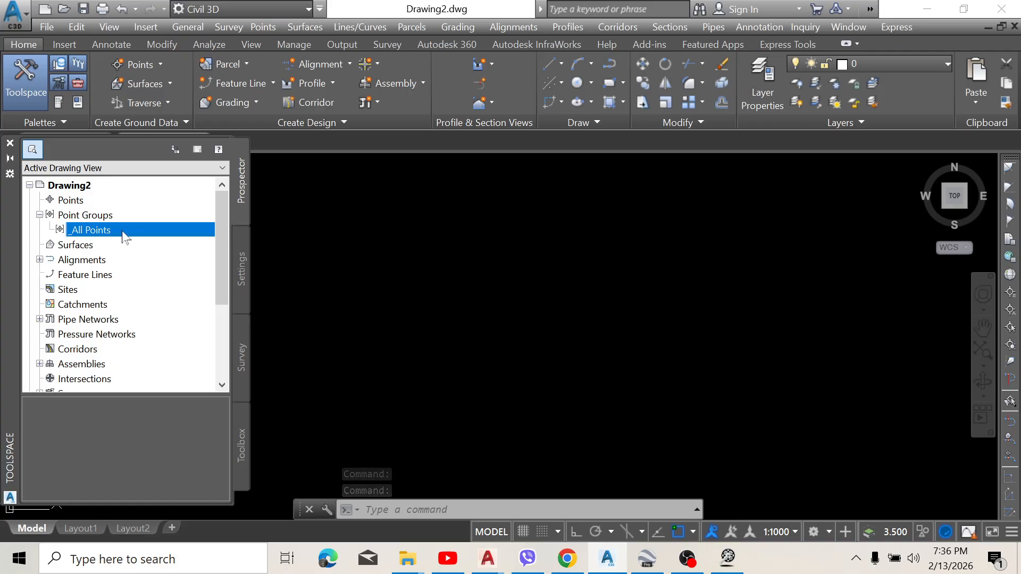
left_click(72, 202)
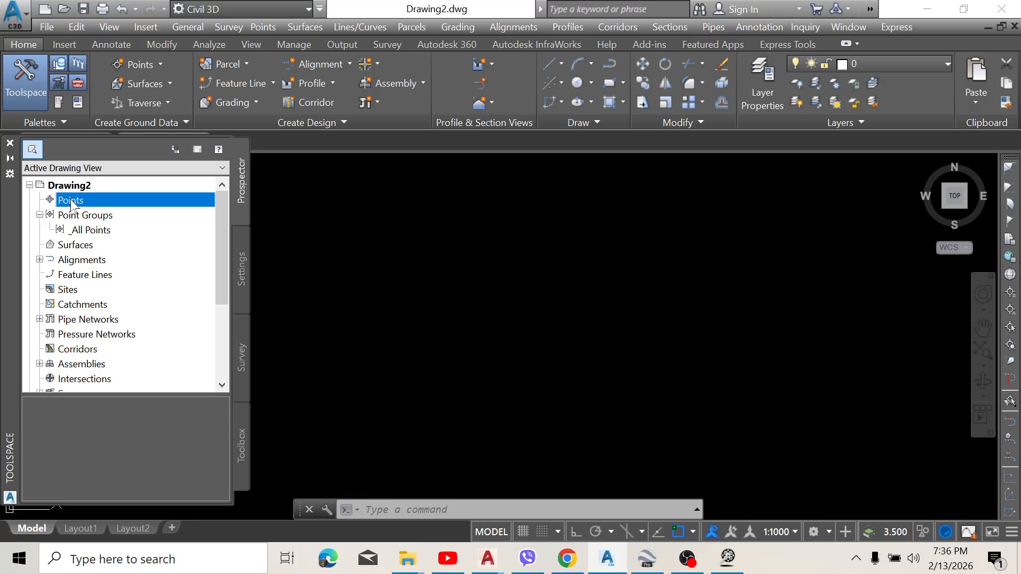
right_click(71, 205)
left_click(149, 208)
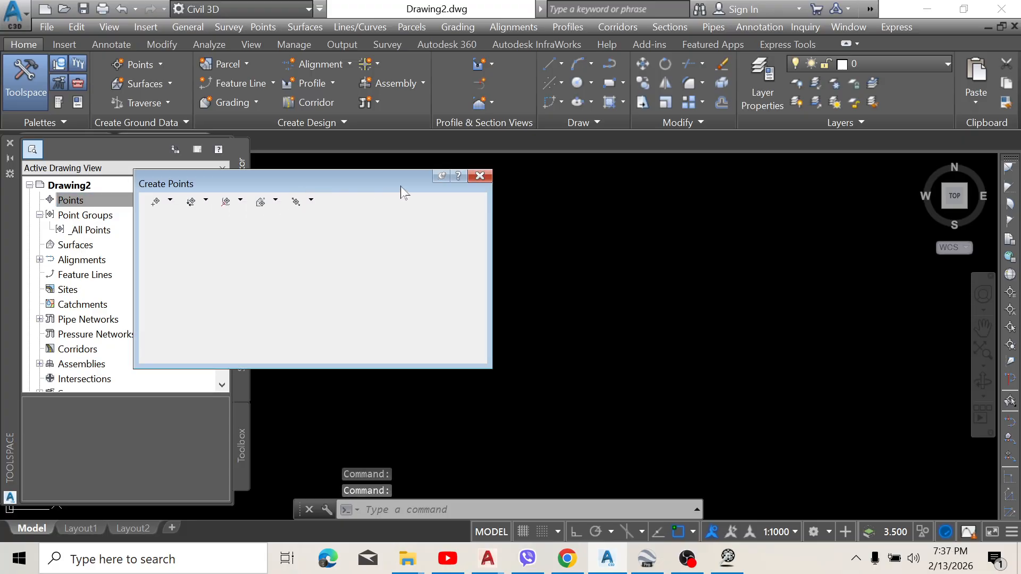
left_click(367, 202)
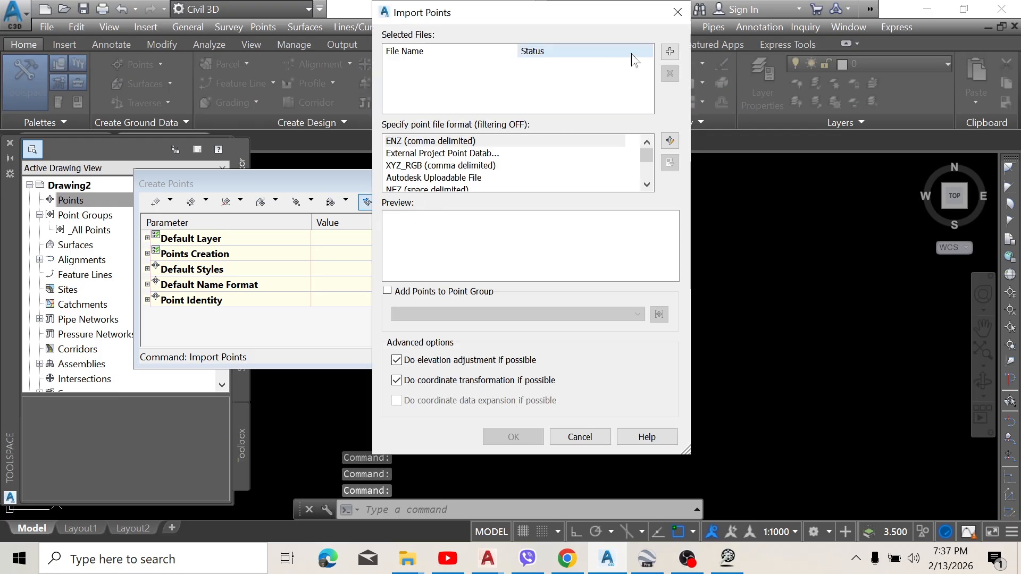
left_click(671, 52)
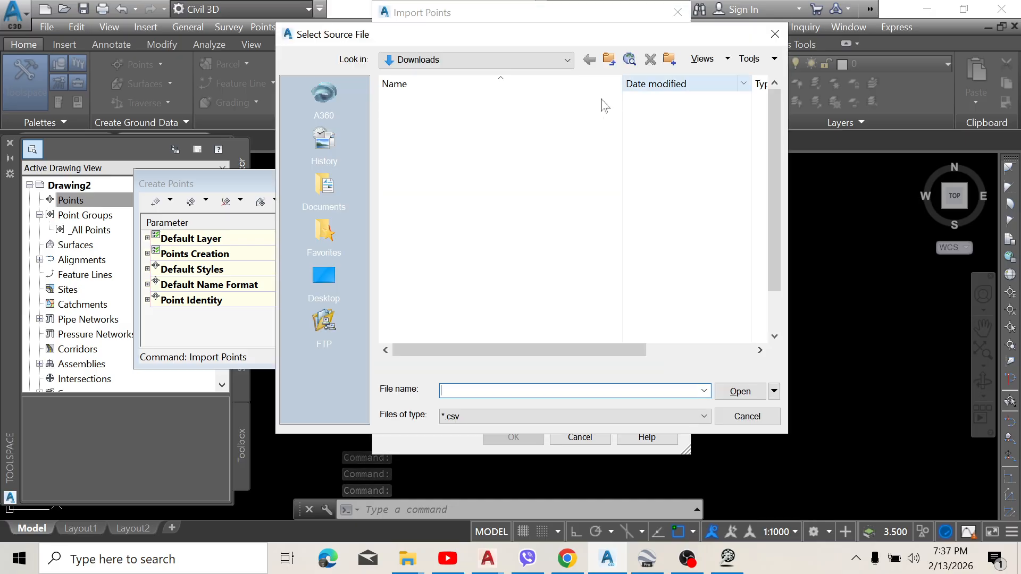
left_click(425, 117)
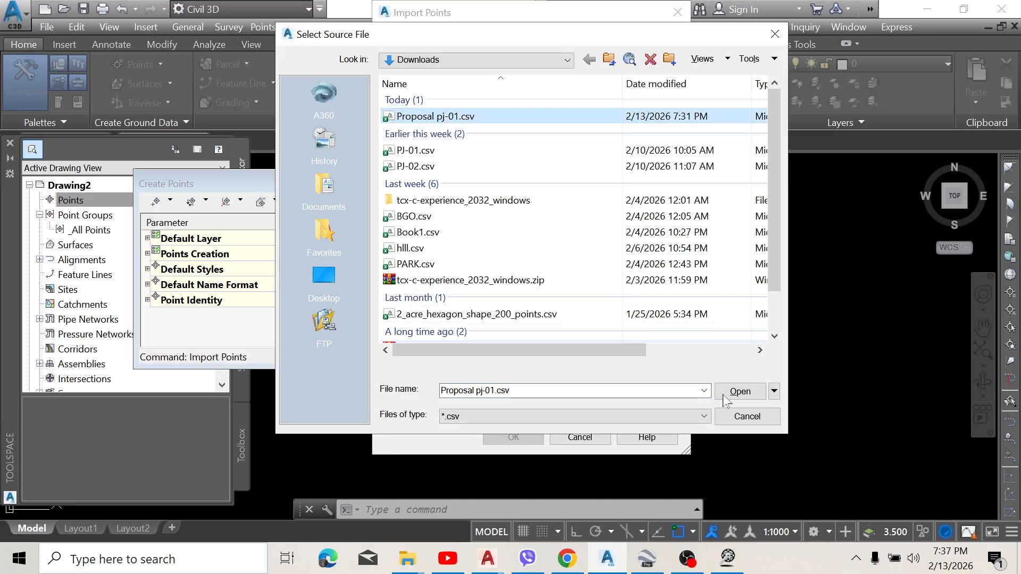
left_click(740, 391)
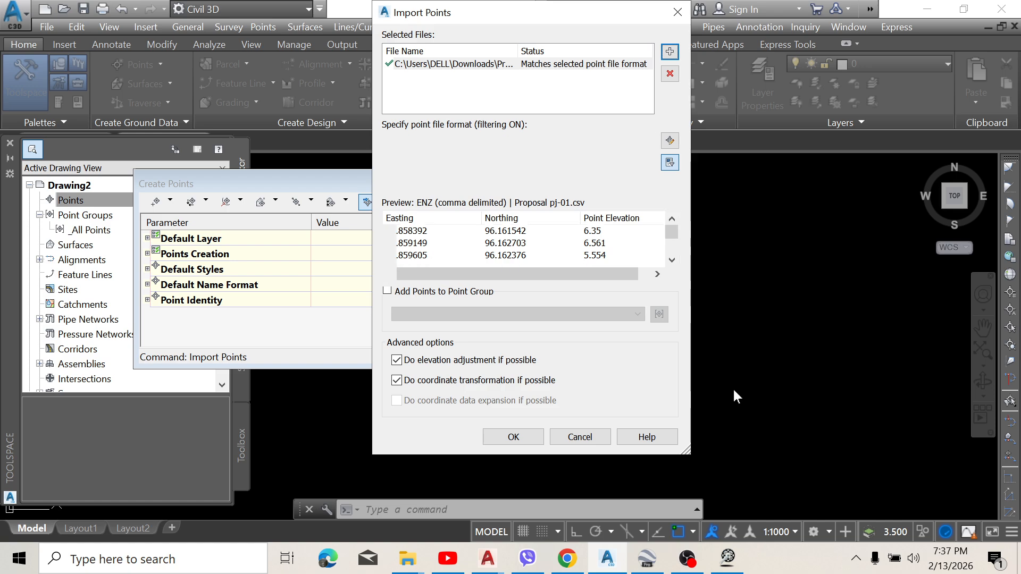
Step: Try to import the file's points with the GPS point file format, and close the point creation tools
scroll(477, 159, "down", 1)
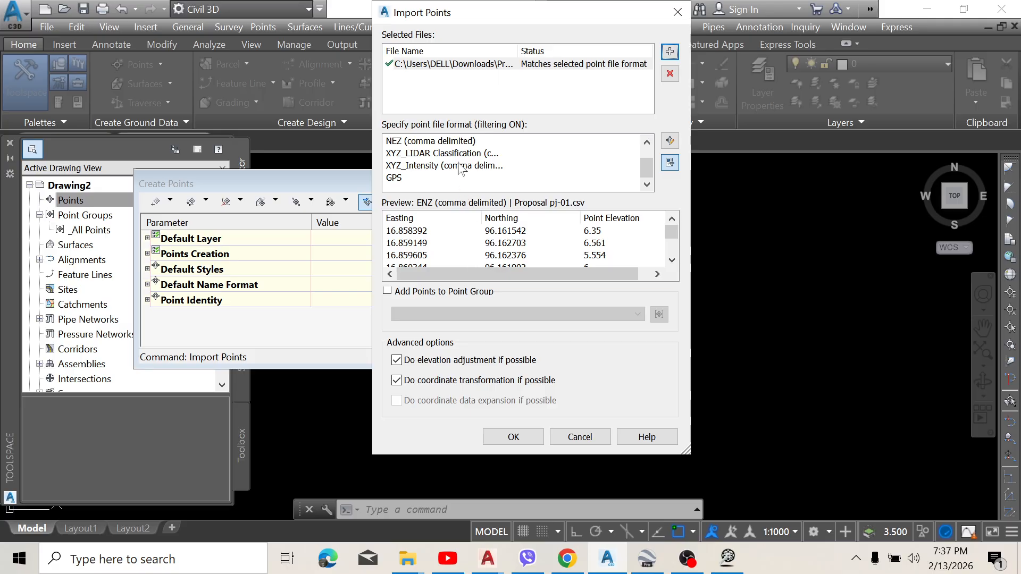
left_click(403, 177)
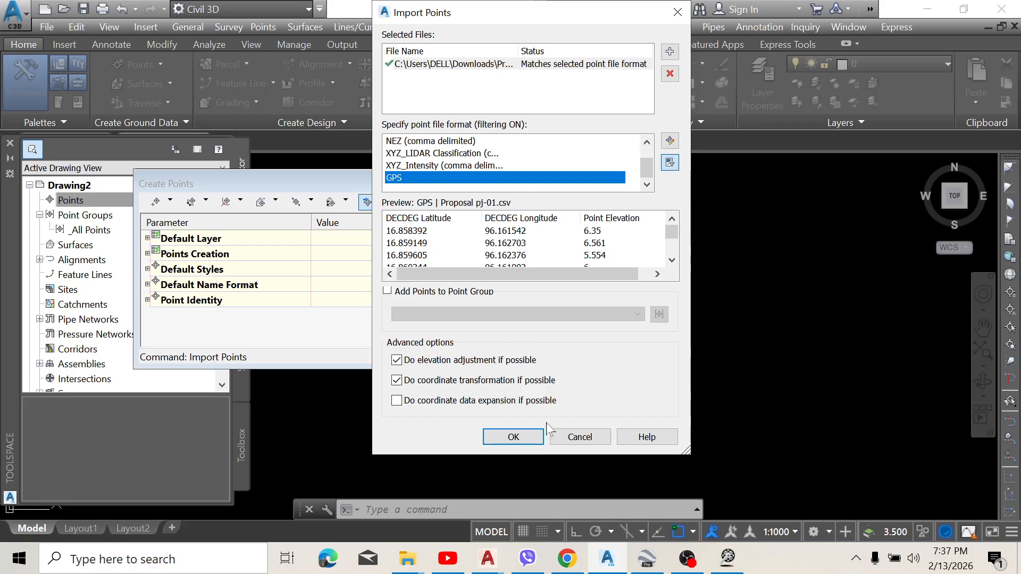
left_click(513, 437)
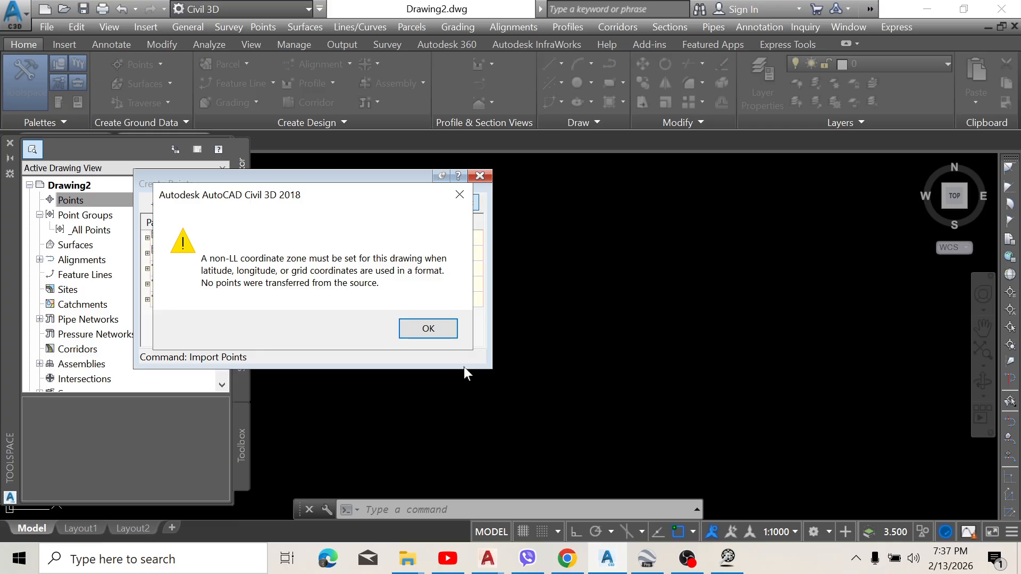
left_click(460, 195)
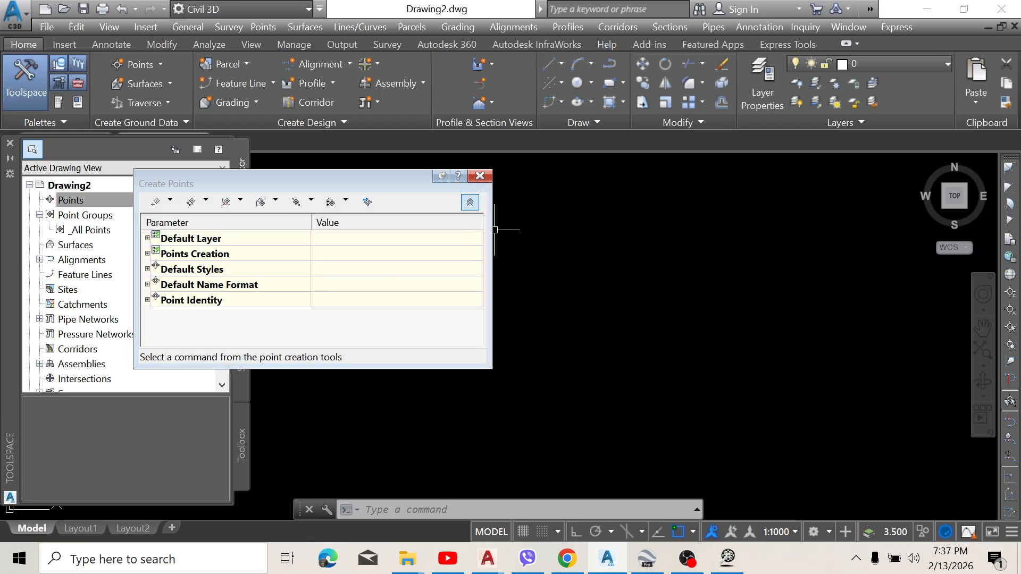
left_click(479, 176)
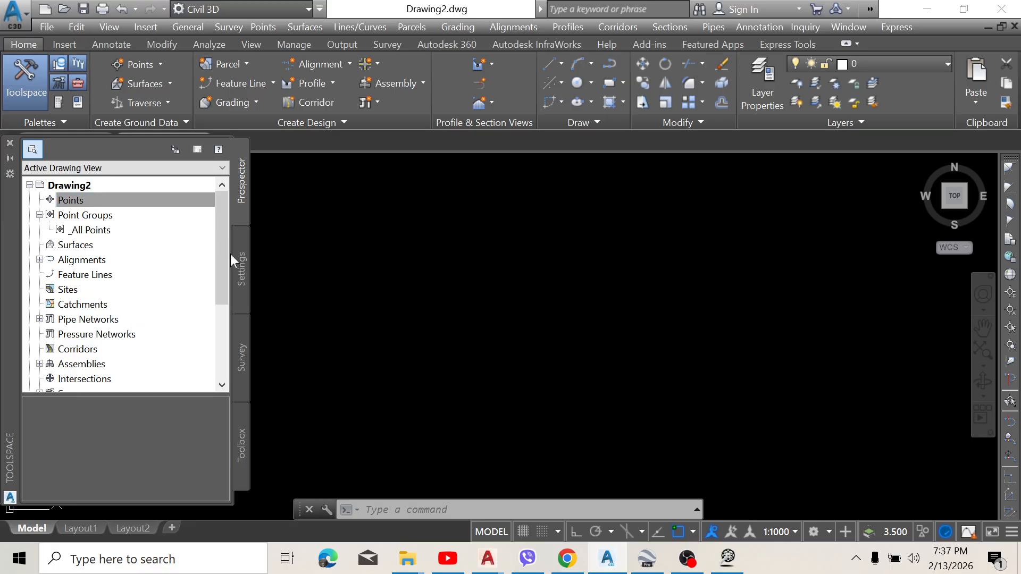
Step: Set the zone category to UTM, WGS84 Datum in the settings of Drawing2
left_click(242, 269)
scroll(164, 262, "up", 3)
scroll(163, 262, "up", 3)
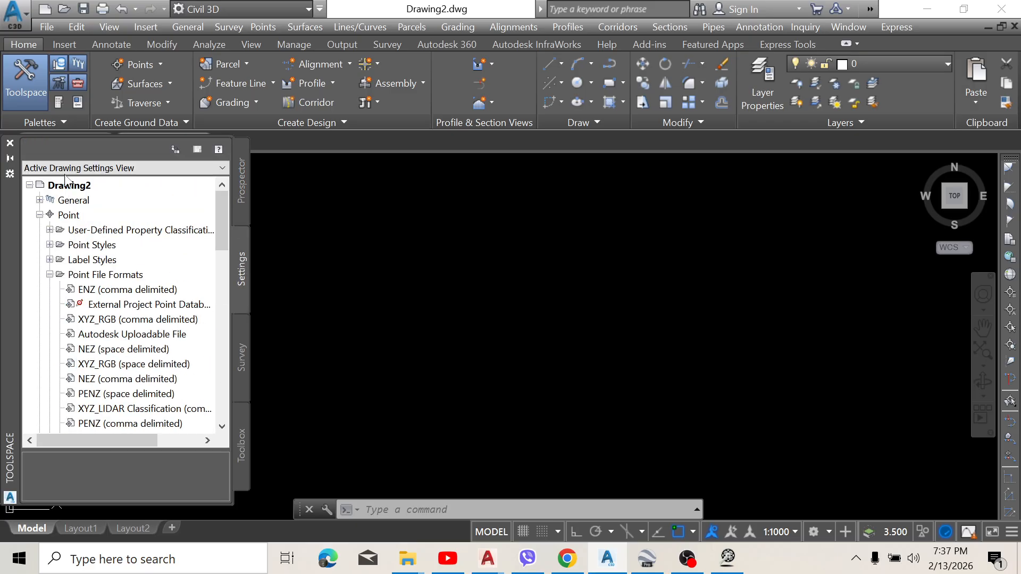
right_click(80, 186)
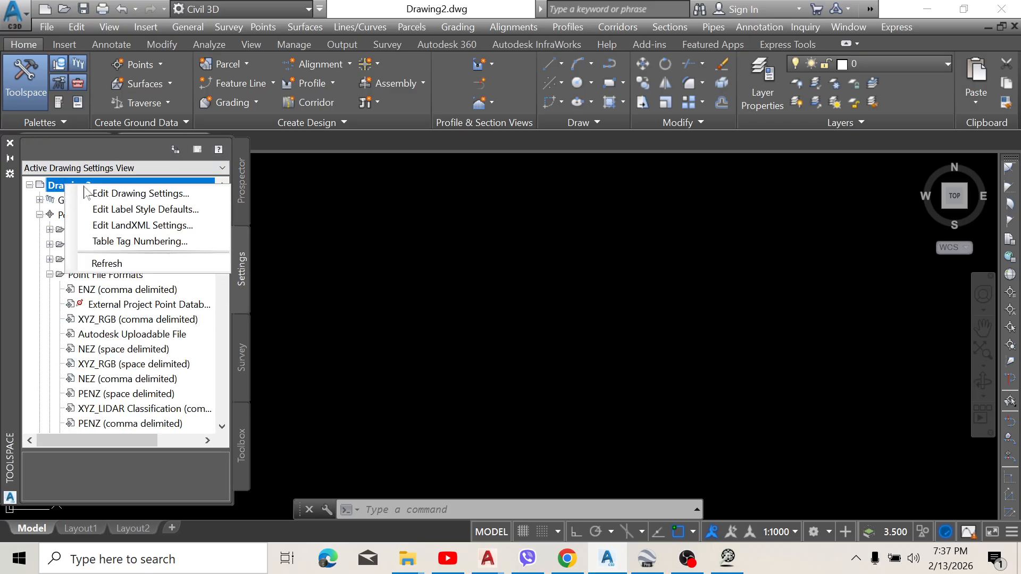
left_click(144, 193)
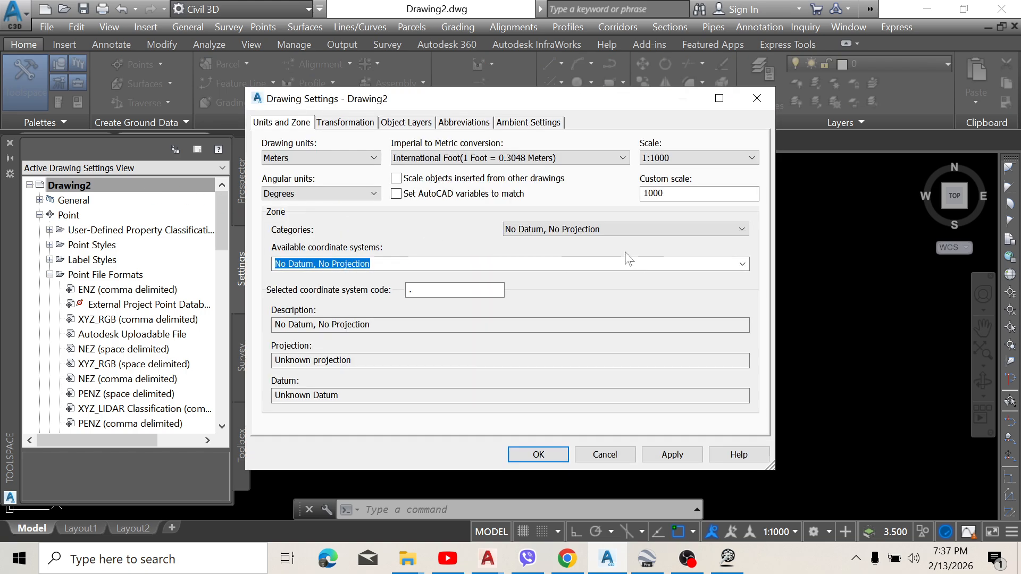
left_click(721, 230)
left_click(706, 234)
left_click(650, 234)
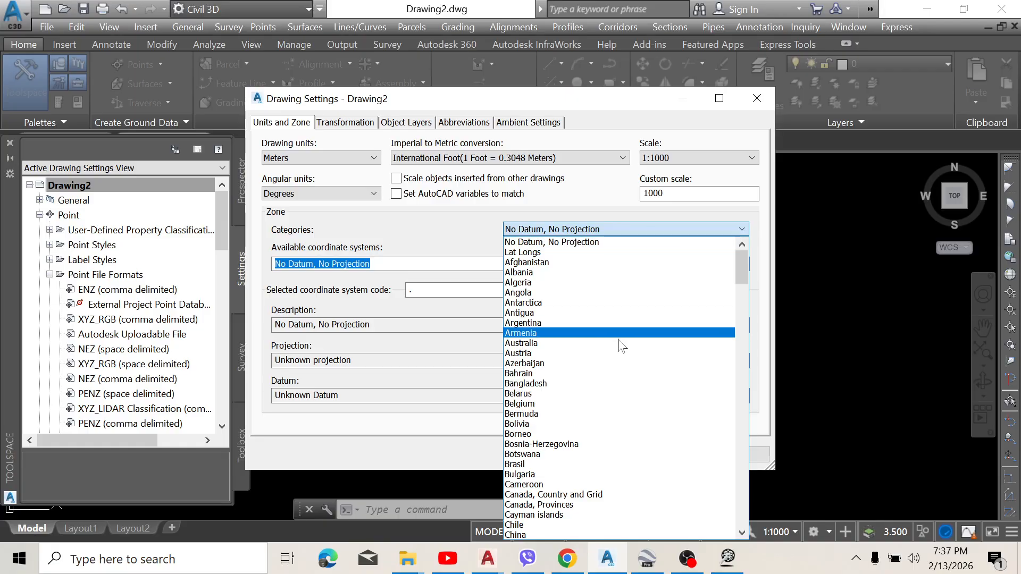
scroll(596, 346, "down", 20)
scroll(596, 367, "down", 20)
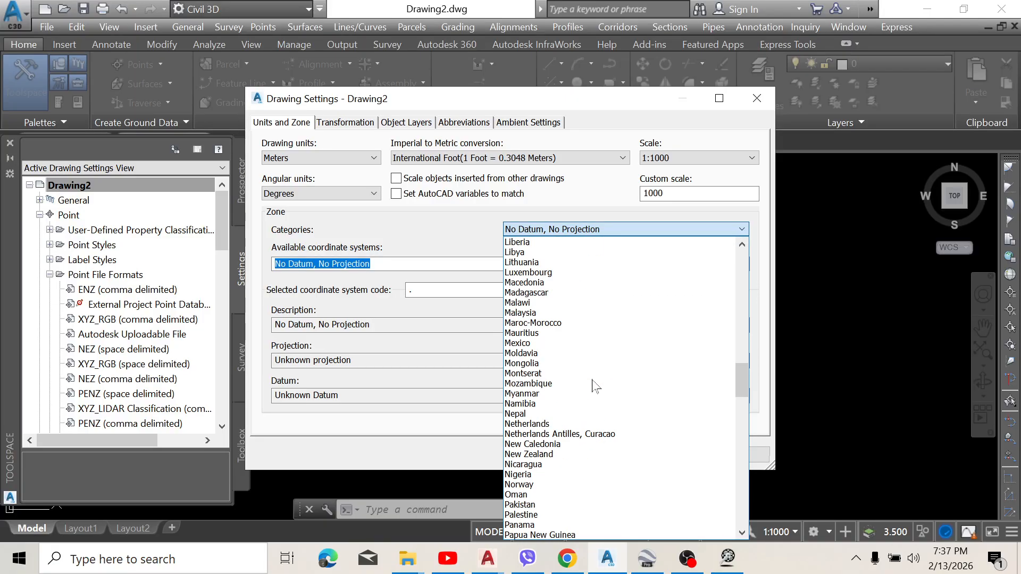
scroll(594, 384, "down", 10)
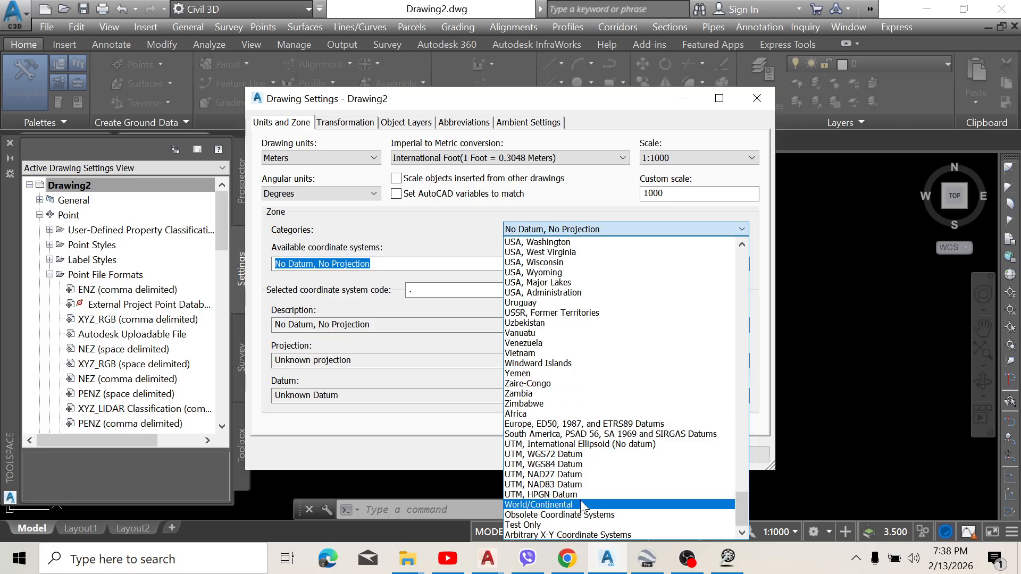
left_click(558, 465)
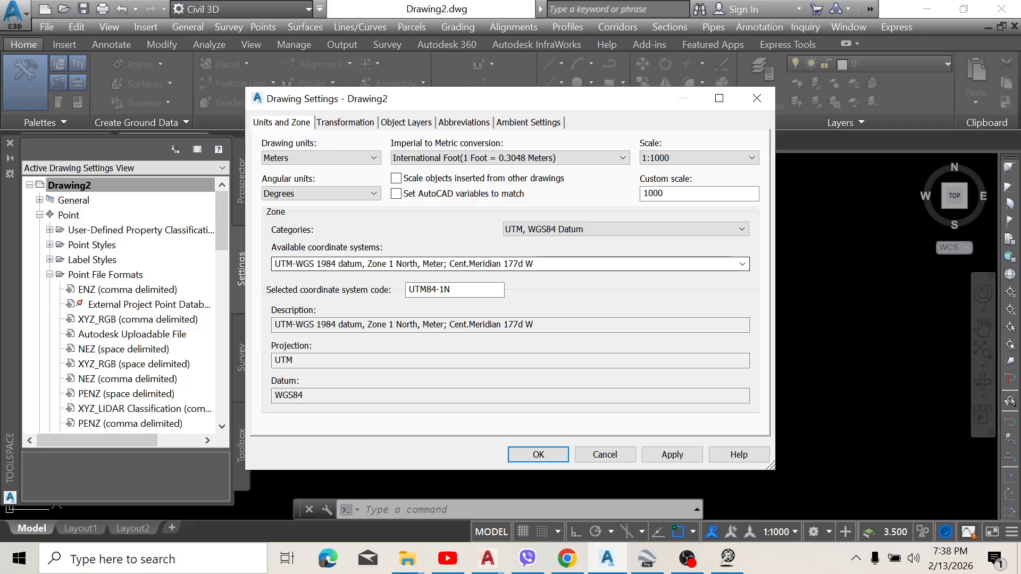
Step: Choose the coordinate system UTM-WGS 1984 datum, Zone 47 North, Meter; Cent. Meridian 99d E
left_click(744, 267)
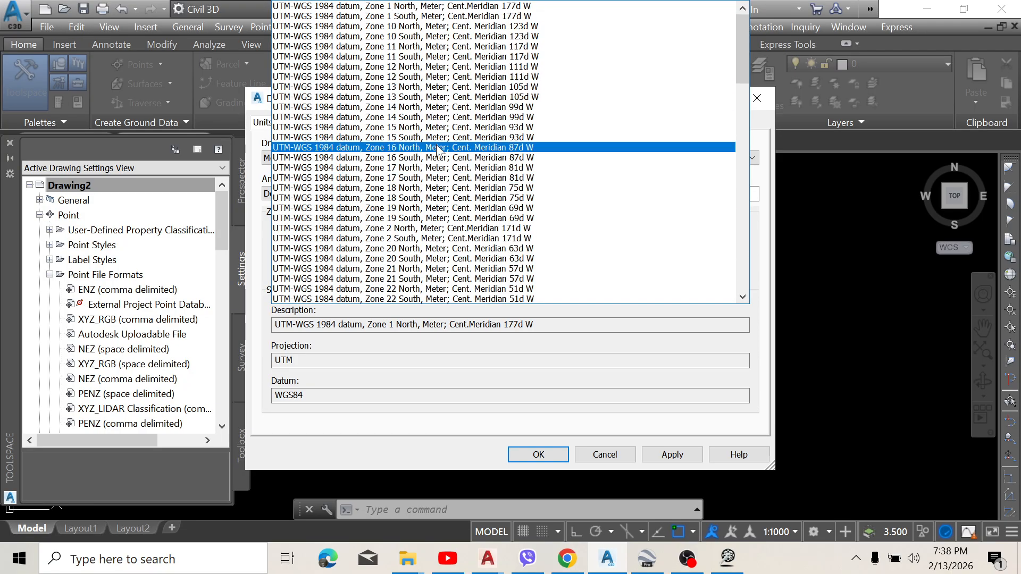
scroll(435, 160, "down", 5)
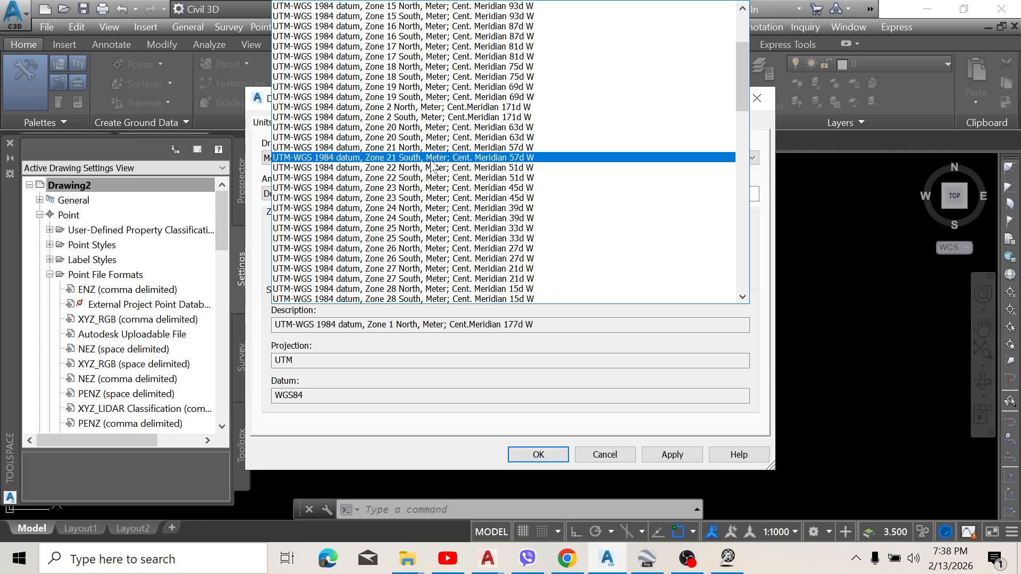
scroll(435, 174, "down", 13)
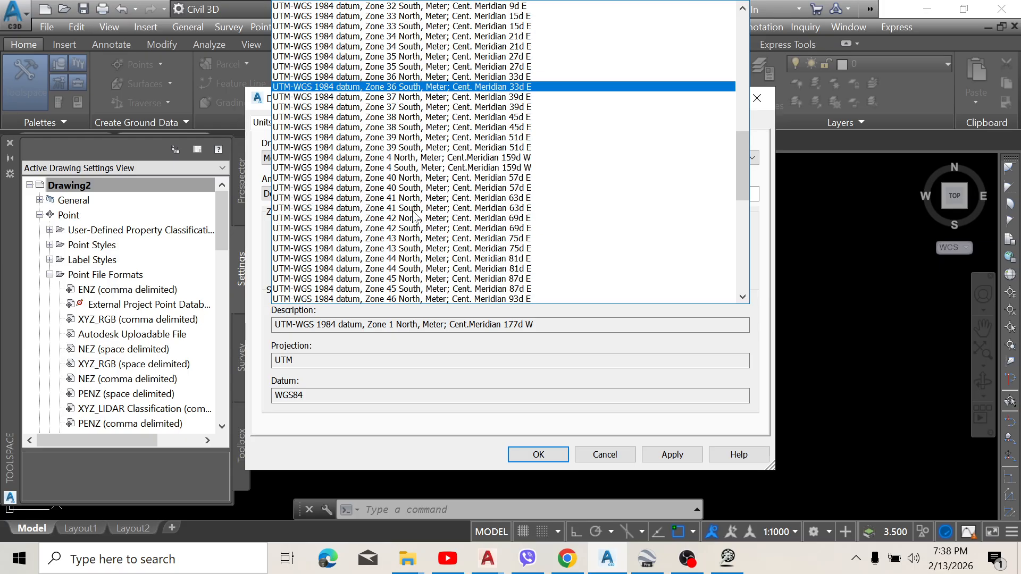
scroll(414, 215, "down", 4)
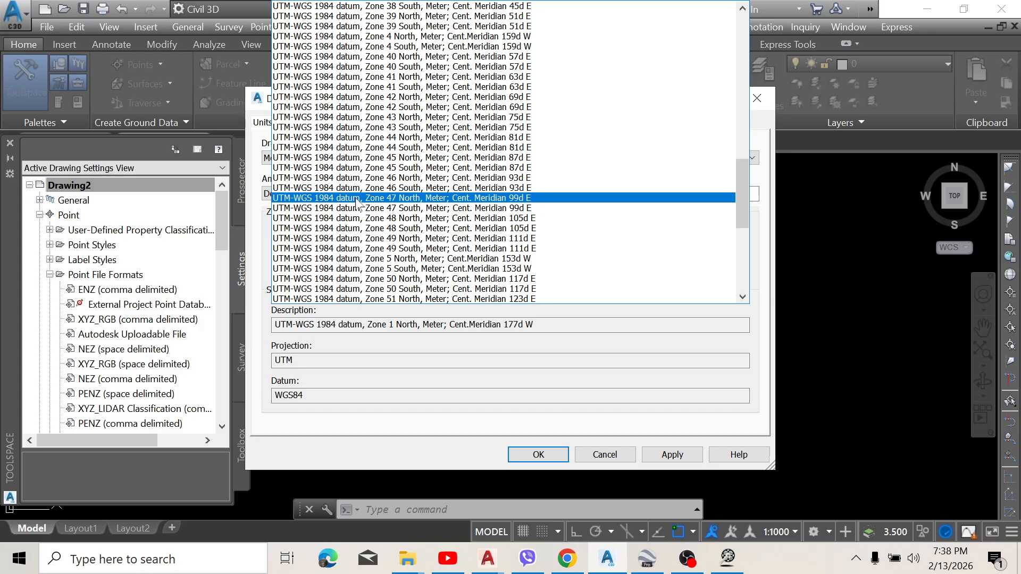
left_click(416, 197)
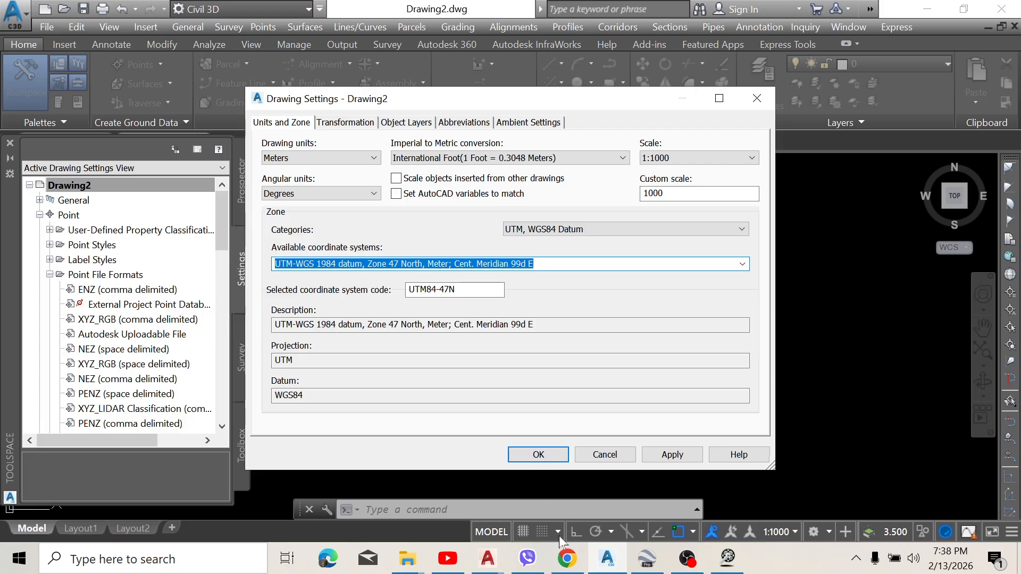
Step: Switch to Chrome and consult the ChatGPT conversation on which UTM zone applies to each area of Myanmar
left_click(565, 553)
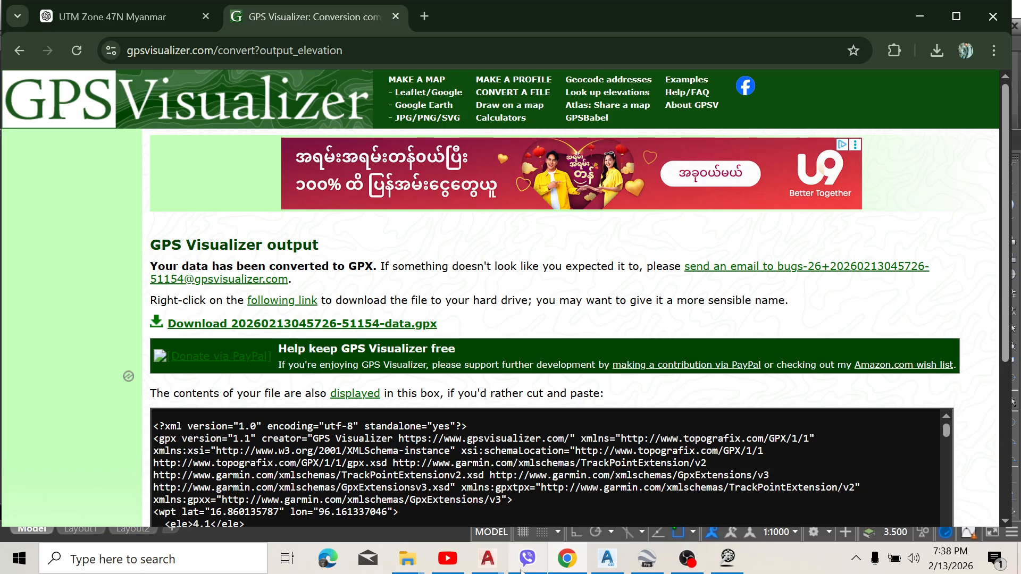
left_click(130, 21)
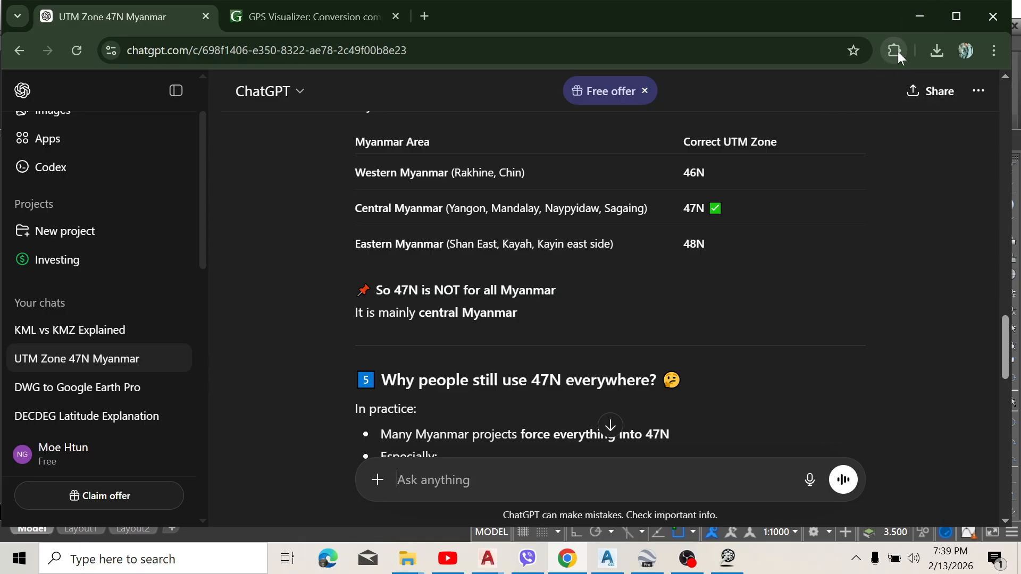
Step: Return to Civil 3D and apply the UTM84-47N coordinate system in the settings of Drawing2
left_click(915, 21)
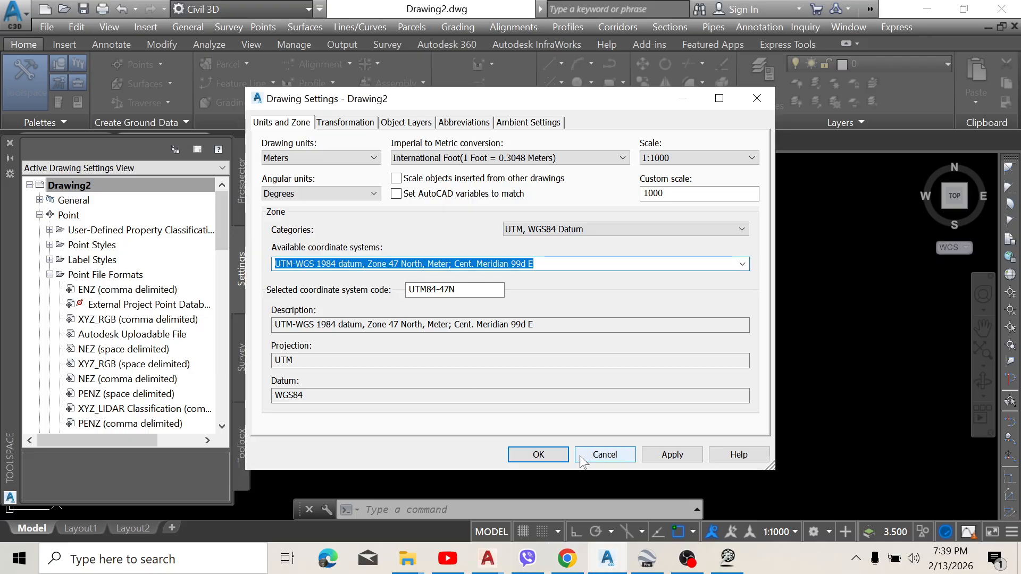
left_click(669, 455)
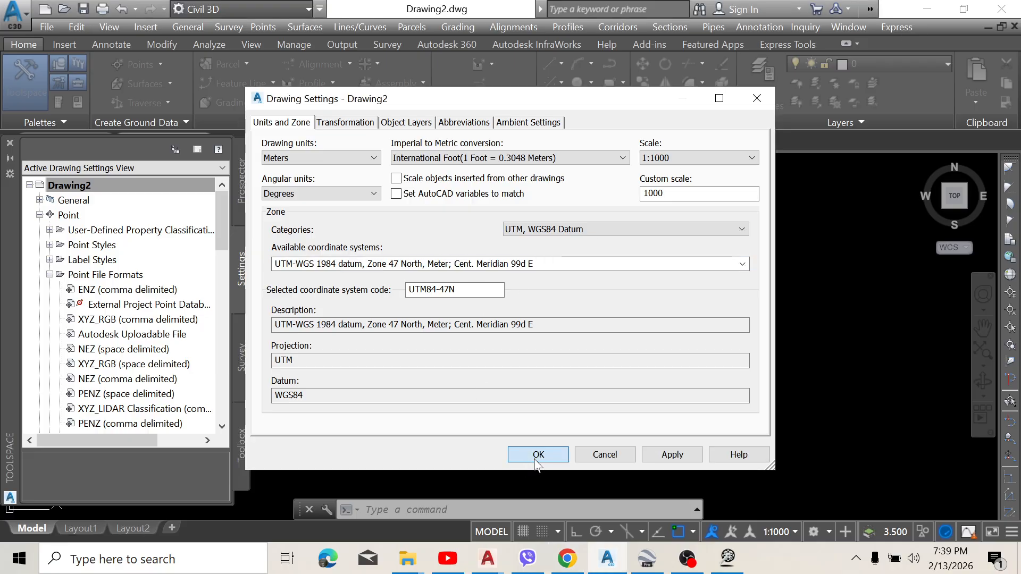
left_click(537, 455)
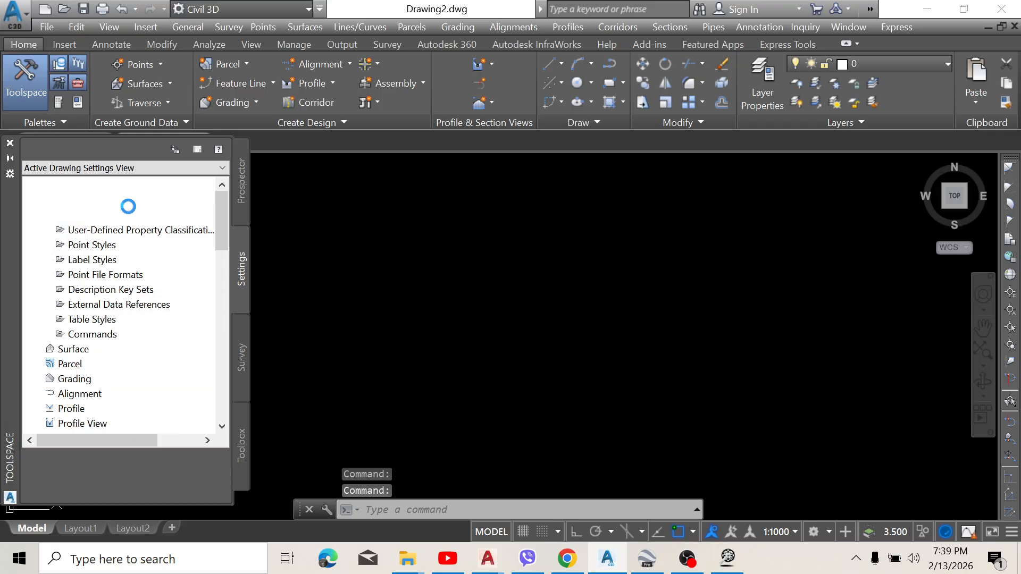
Step: Start a point import for Drawing2 and add Proposal pj-01.csv from Downloads as the source file
left_click(240, 200)
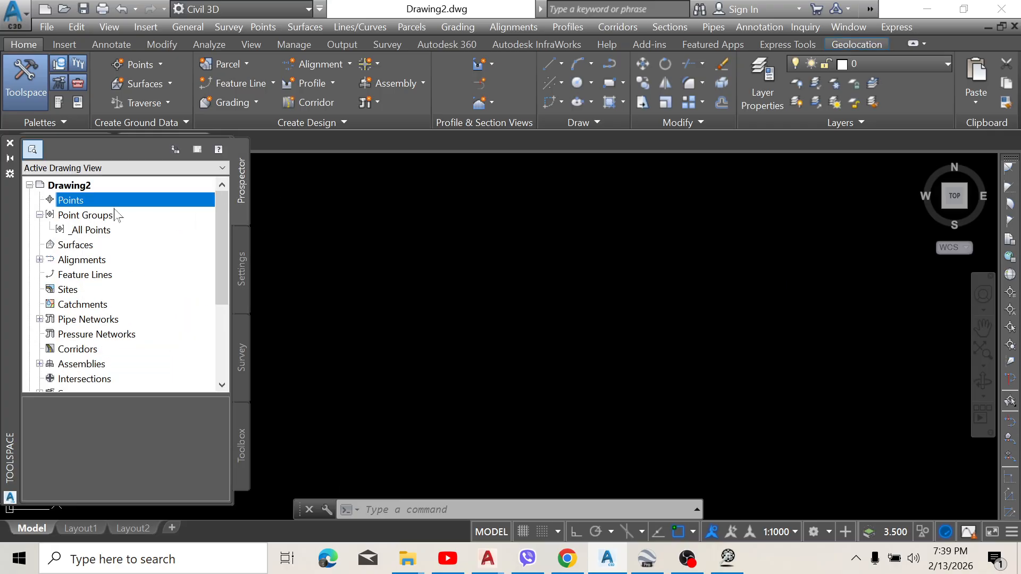
right_click(117, 204)
left_click(161, 213)
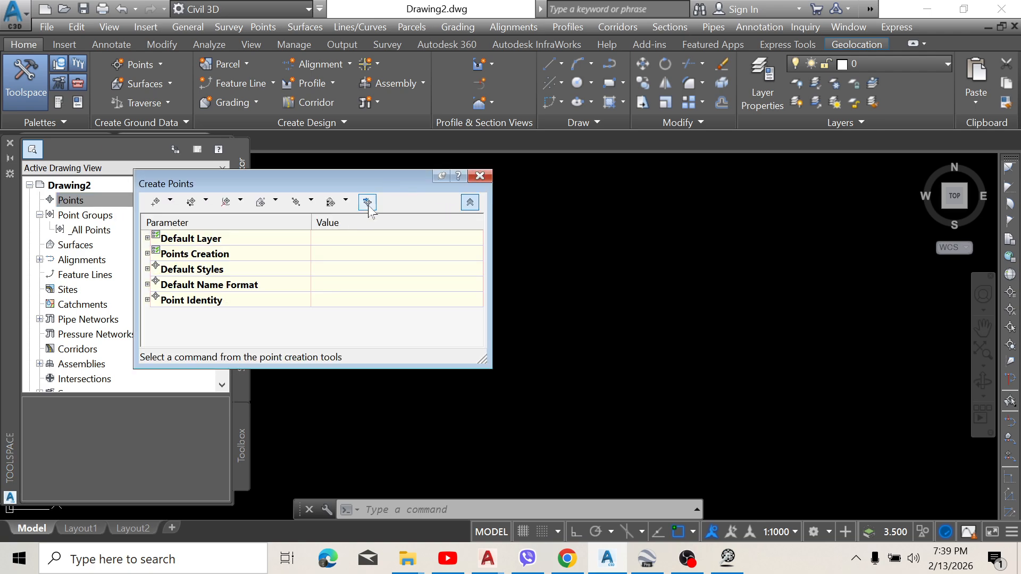
left_click(366, 202)
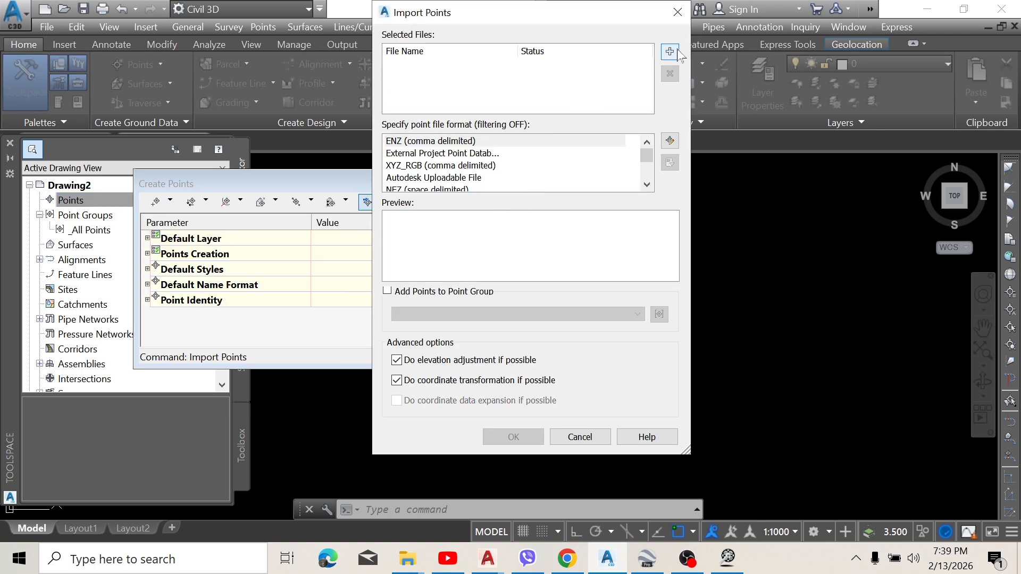
left_click(649, 66)
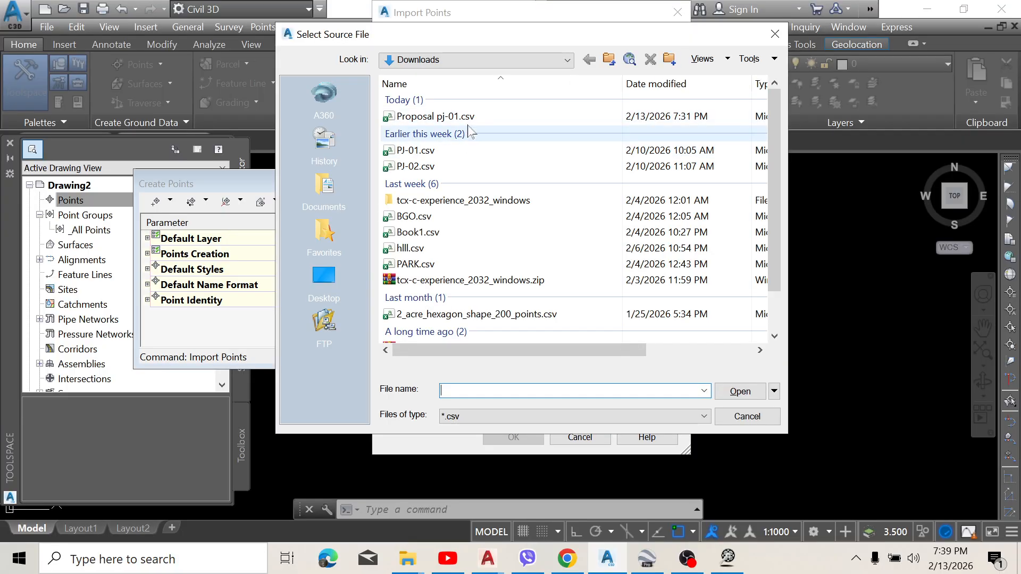
left_click(471, 118)
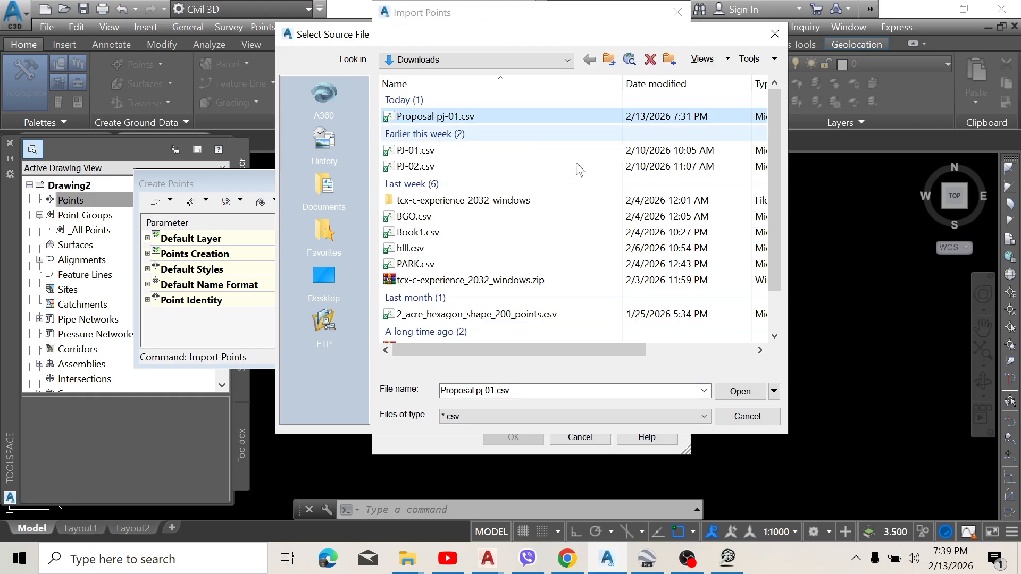
left_click(745, 396)
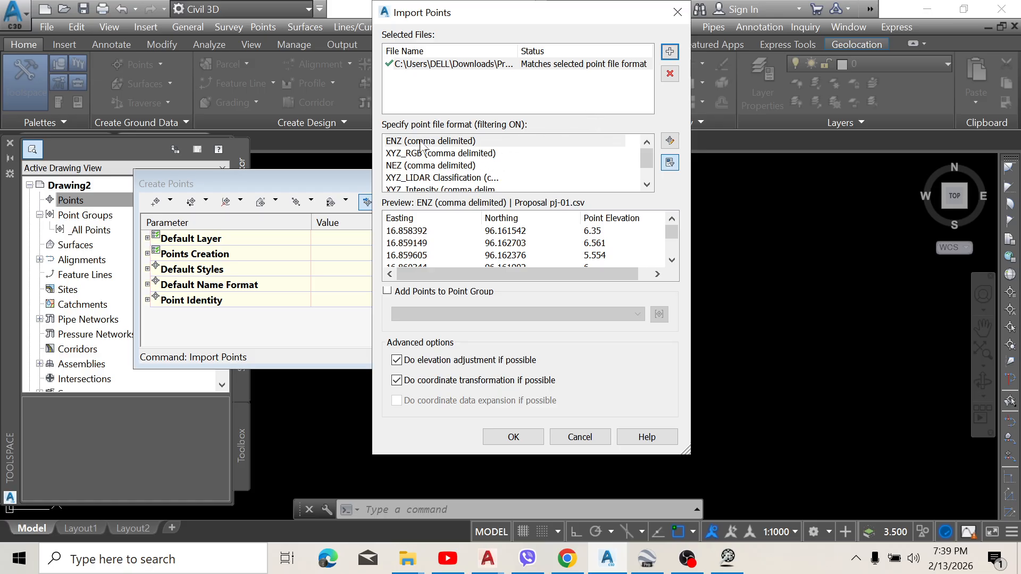
Step: Import the file's points using the GPS point file format, and close the point creation tools
scroll(449, 146, "down", 1)
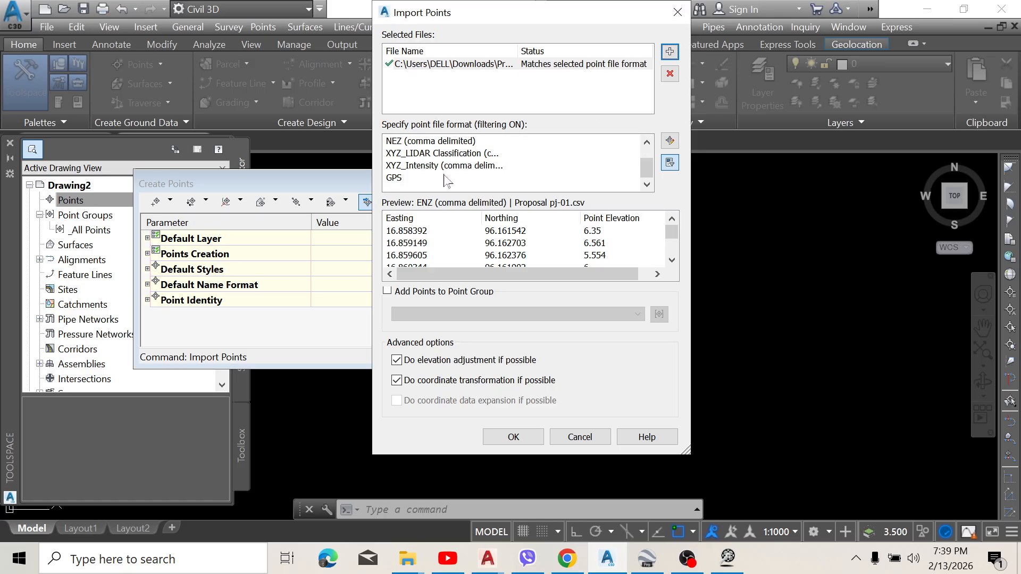
left_click(400, 179)
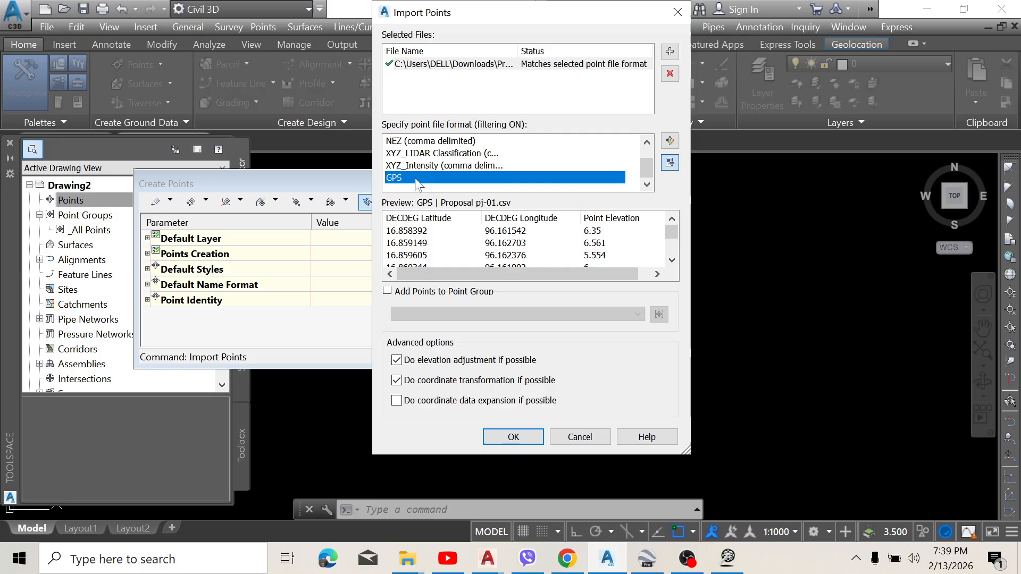
left_click(513, 437)
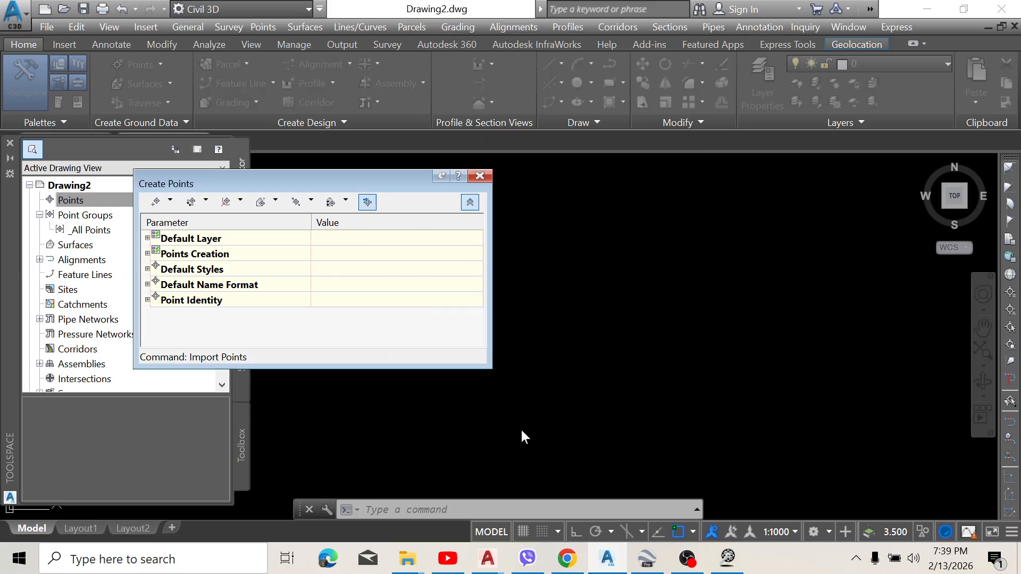
left_click(479, 176)
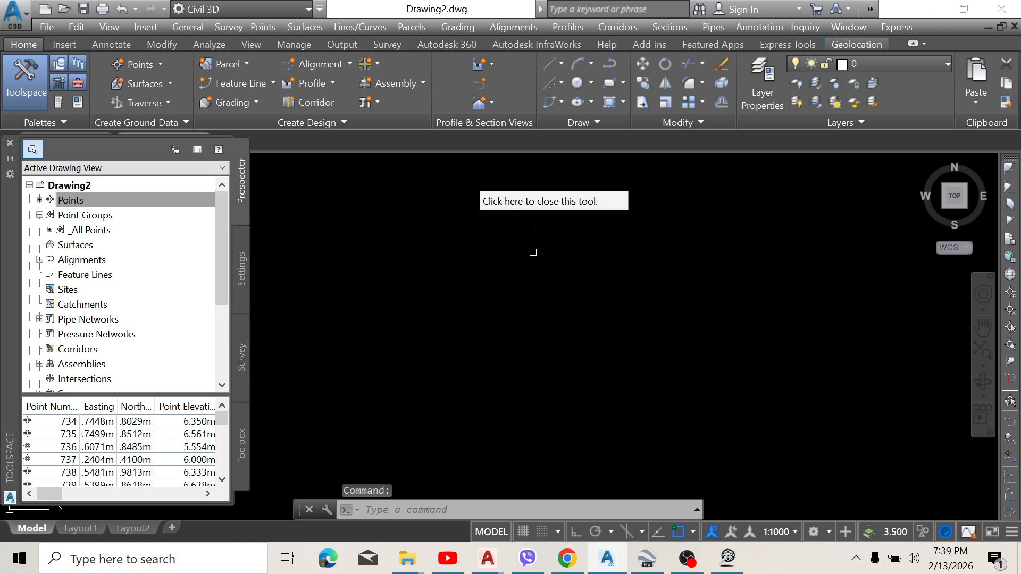
Step: Zoom to the drawing extents and examine the layout and markers of the imported points up close
type("Z")
key("Return")
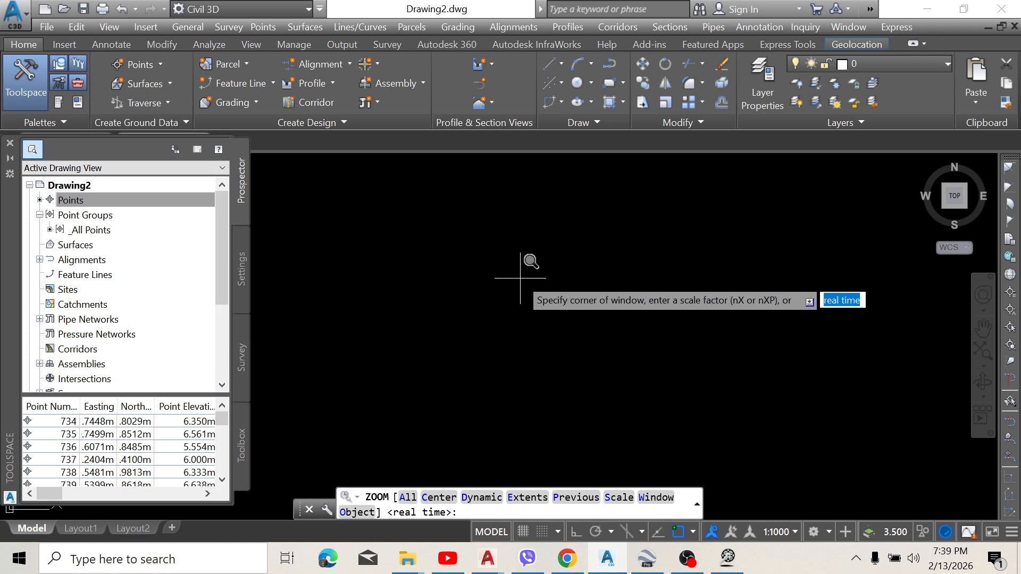
type("E")
key("Return")
scroll(504, 282, "up", 5)
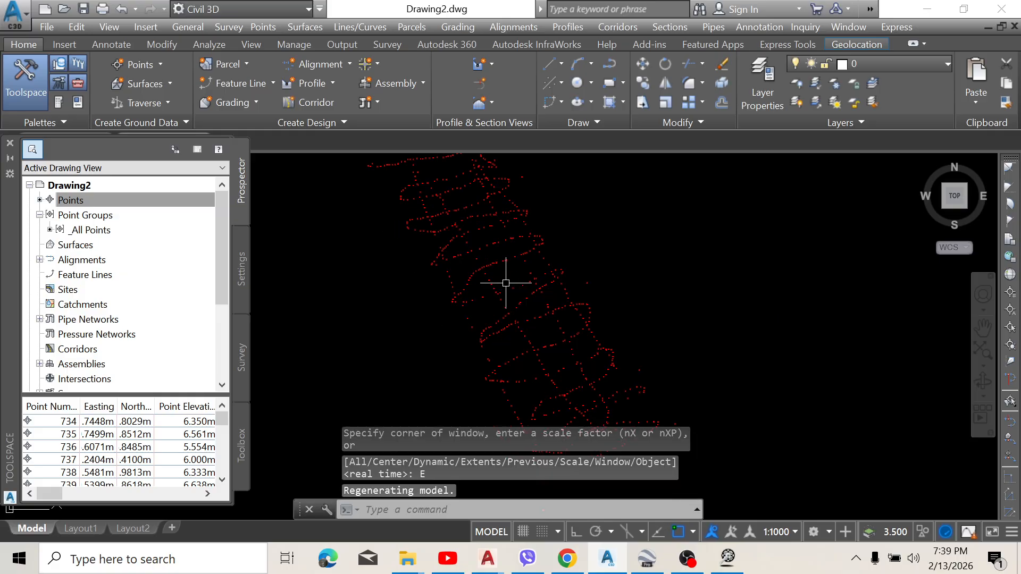
scroll(503, 263, "down", 5)
scroll(506, 253, "up", 7)
scroll(508, 253, "up", 6)
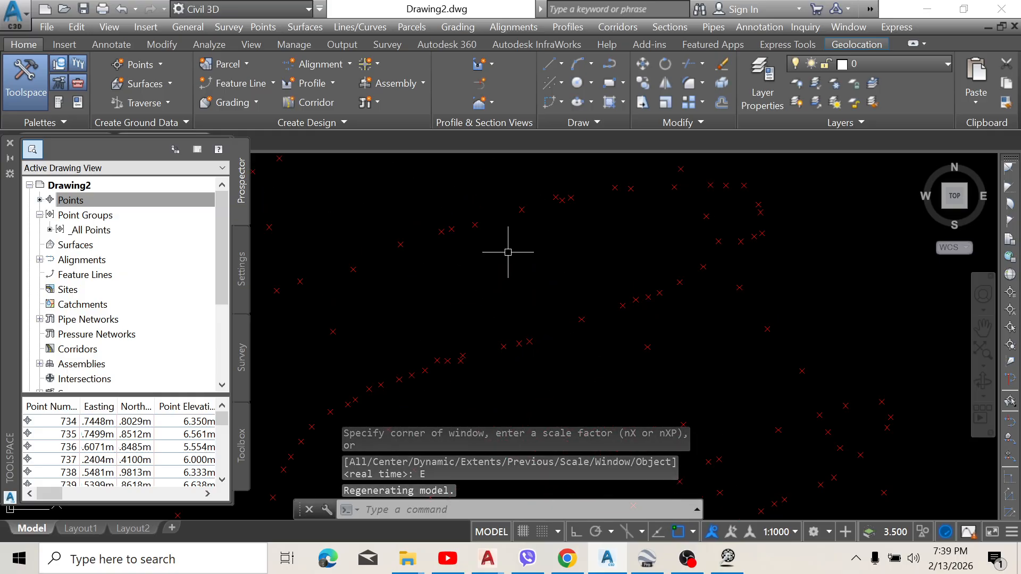
middle_click_drag(508, 253, 590, 286)
scroll(552, 260, "down", 6)
scroll(547, 278, "up", 8)
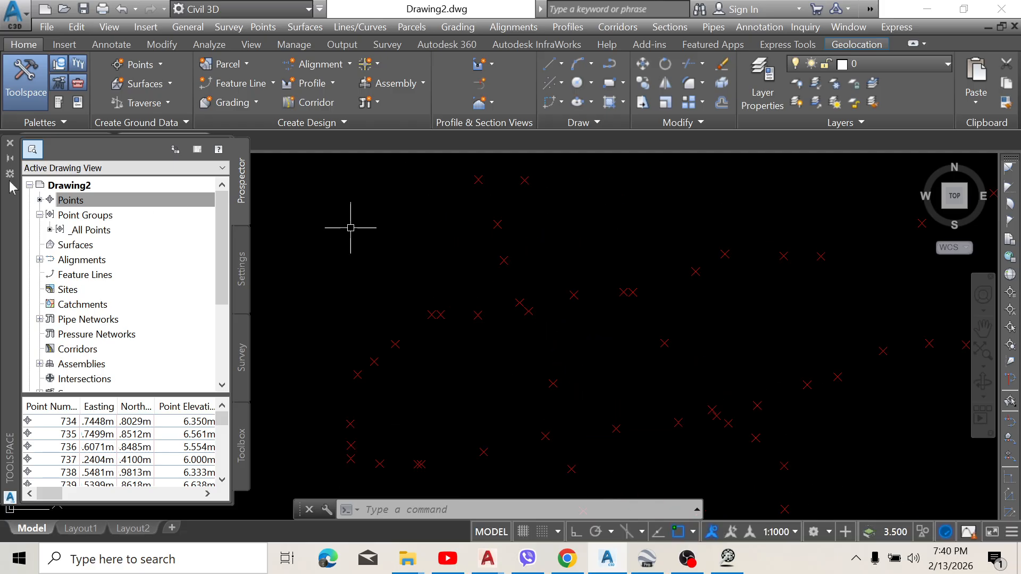
Step: Set the point label style of the _All Points group to Description Only
right_click(89, 231)
left_click(138, 226)
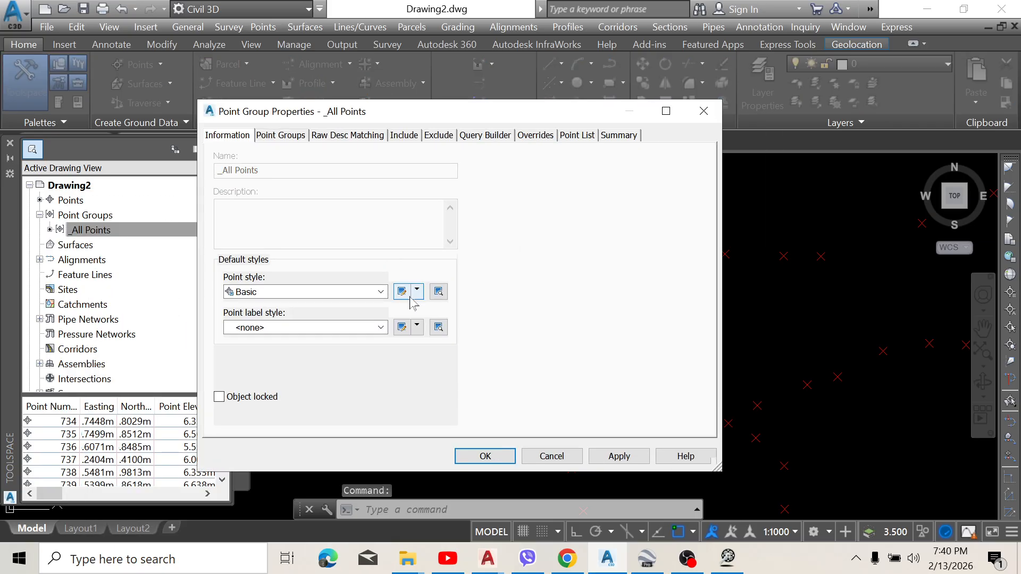
left_click(378, 328)
left_click(278, 353)
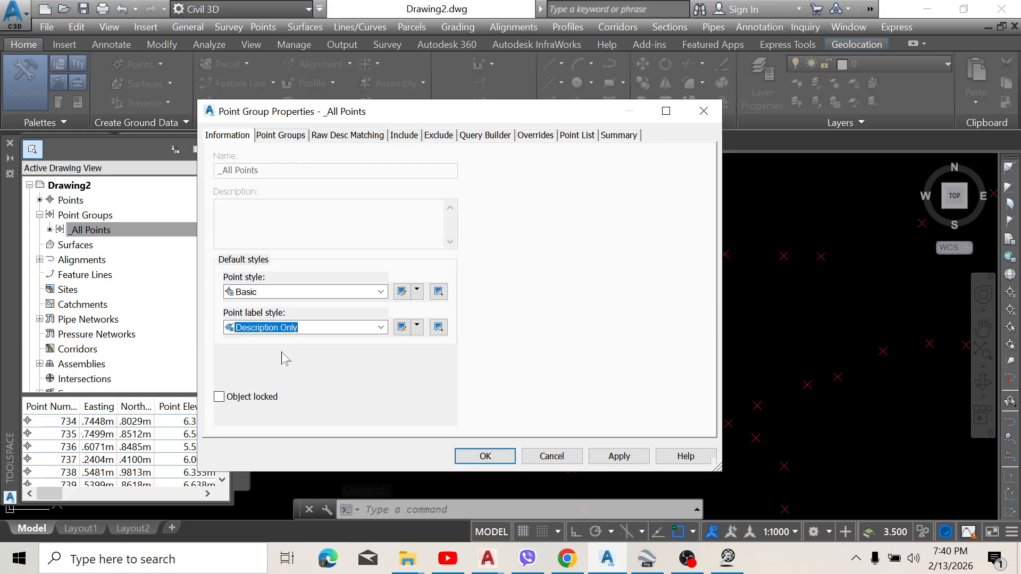
Step: Edit the Description Only label style, giving its Point Description text a height of 0.50 mm and the color green
left_click(417, 326)
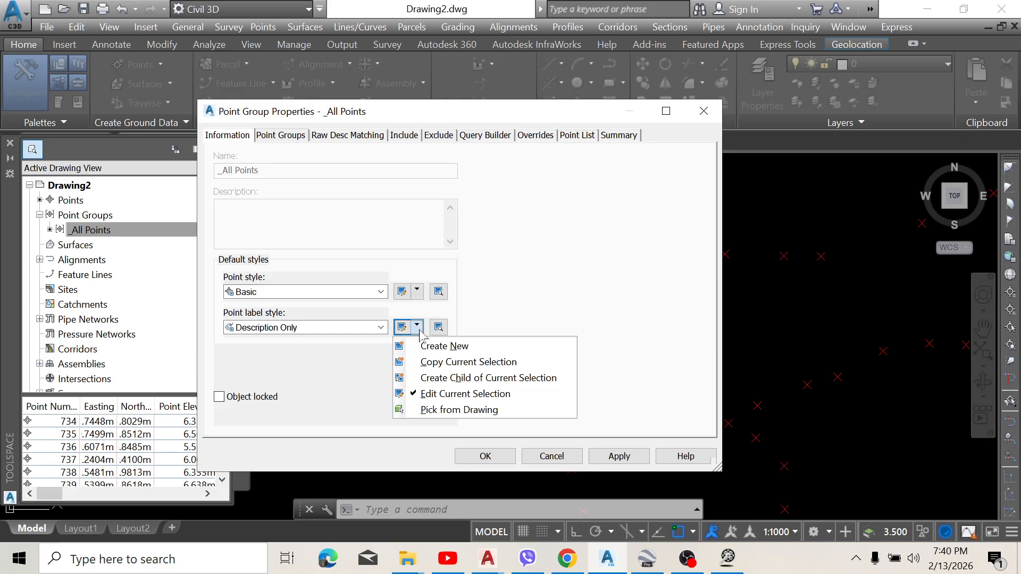
left_click(402, 326)
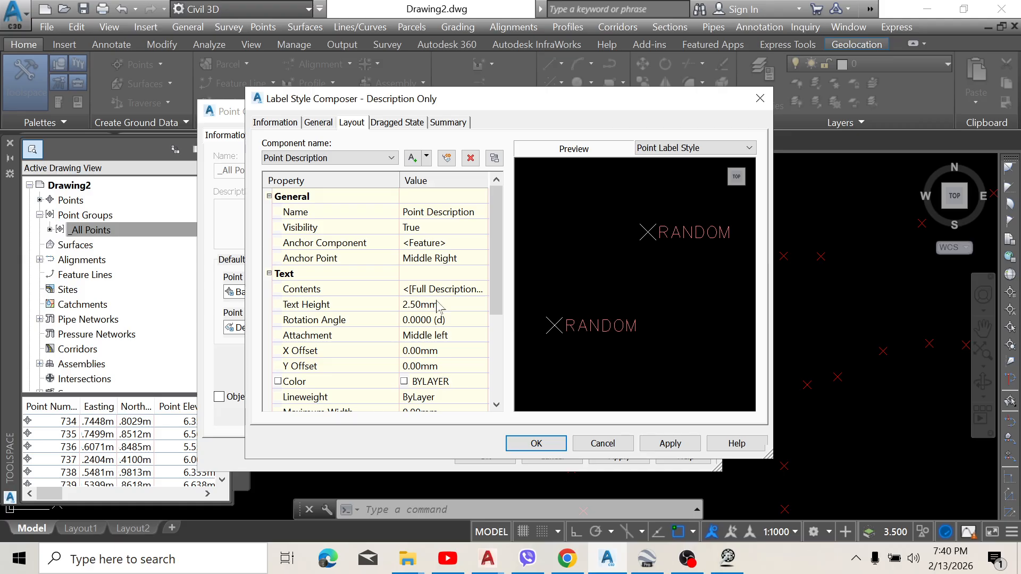
left_click(437, 305)
type("0.5")
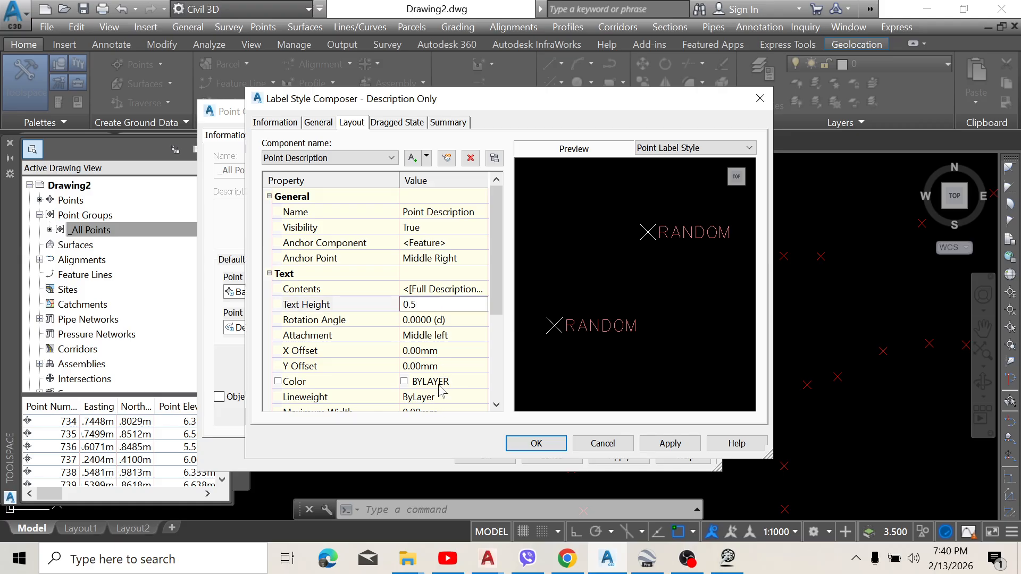
left_click(438, 384)
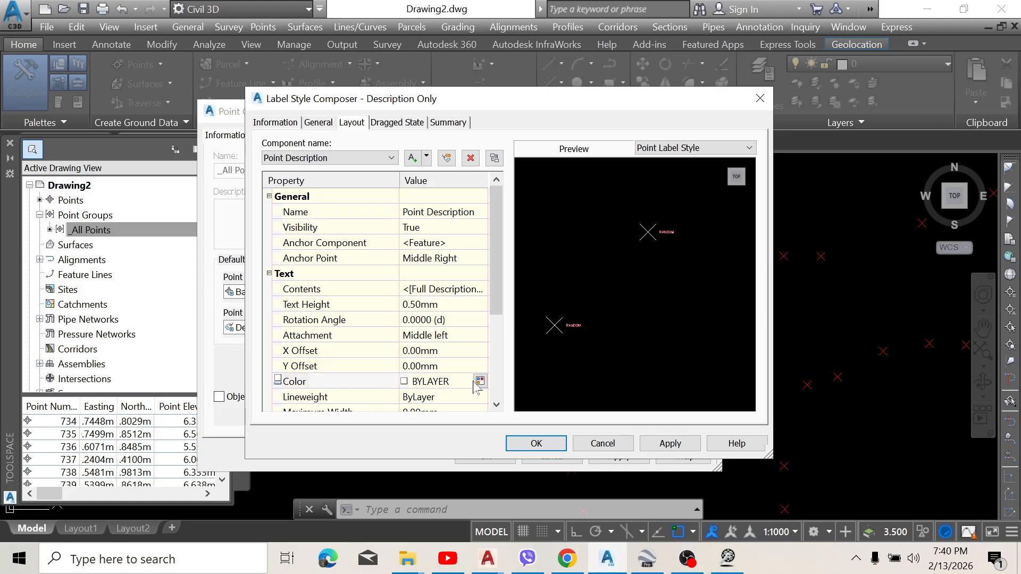
left_click(478, 383)
left_click(418, 316)
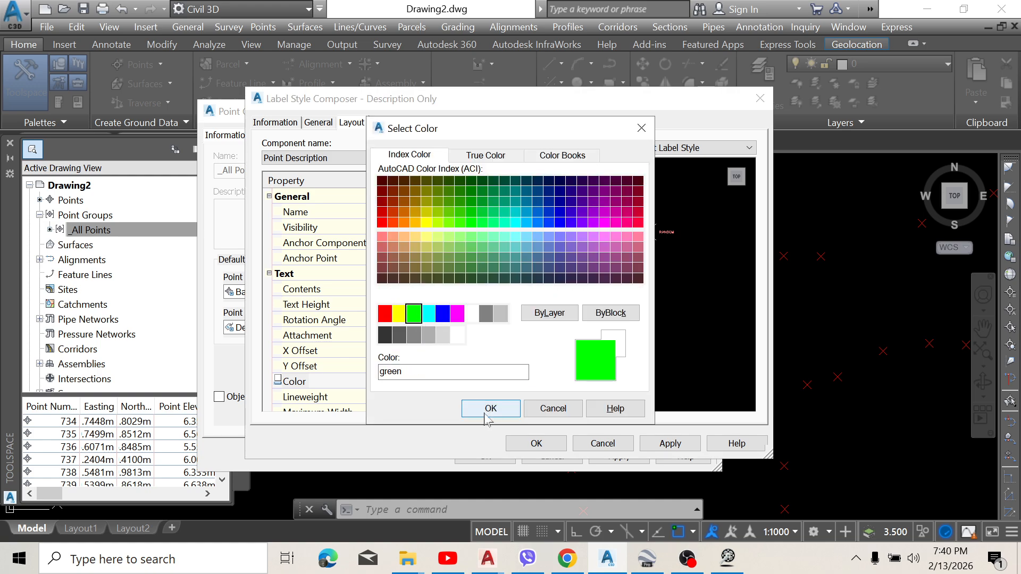
left_click(492, 410)
left_click(655, 442)
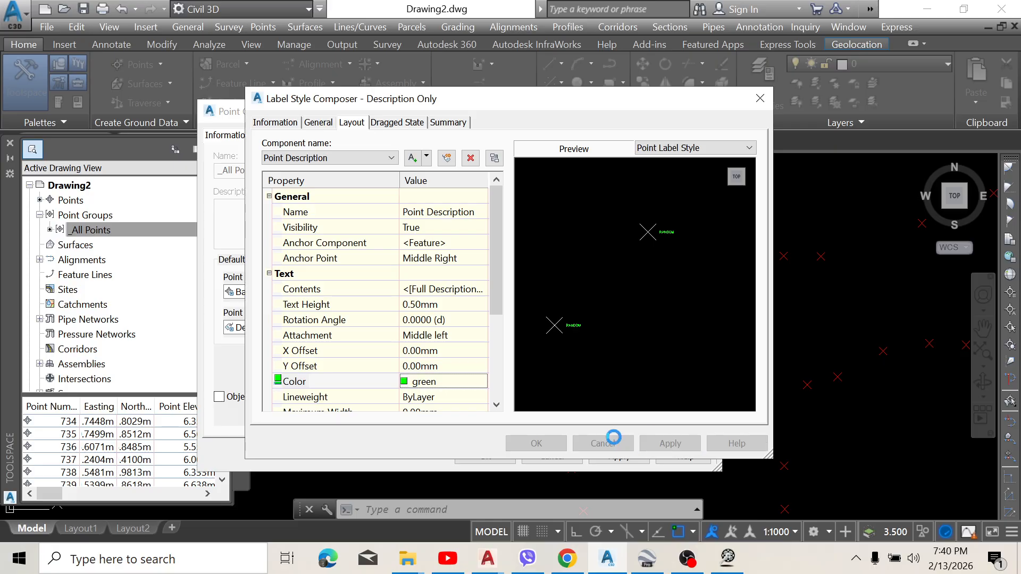
left_click(537, 443)
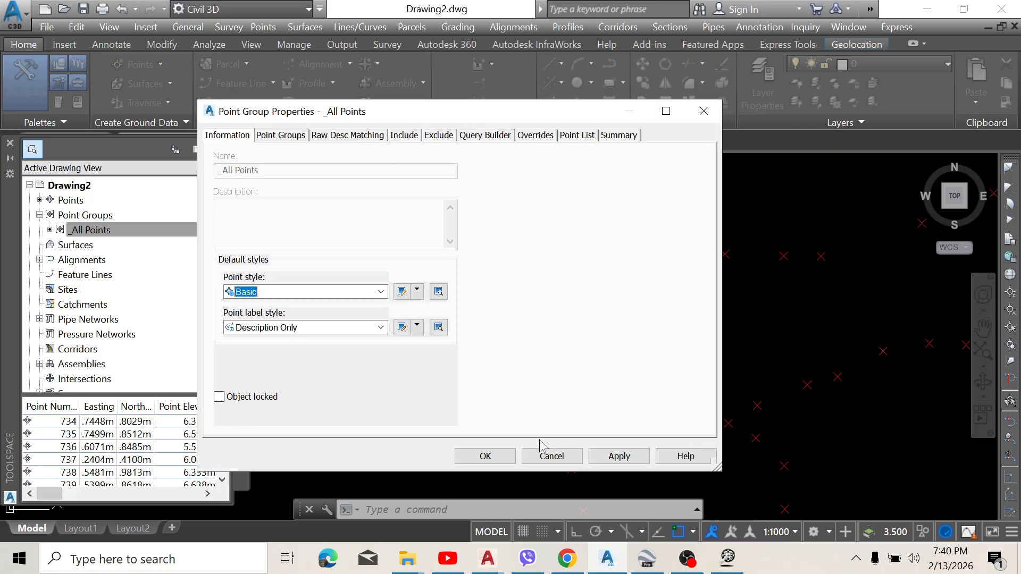
Step: Add a circle to the X custom marker of the Basic point style and apply the point group's properties
left_click(401, 292)
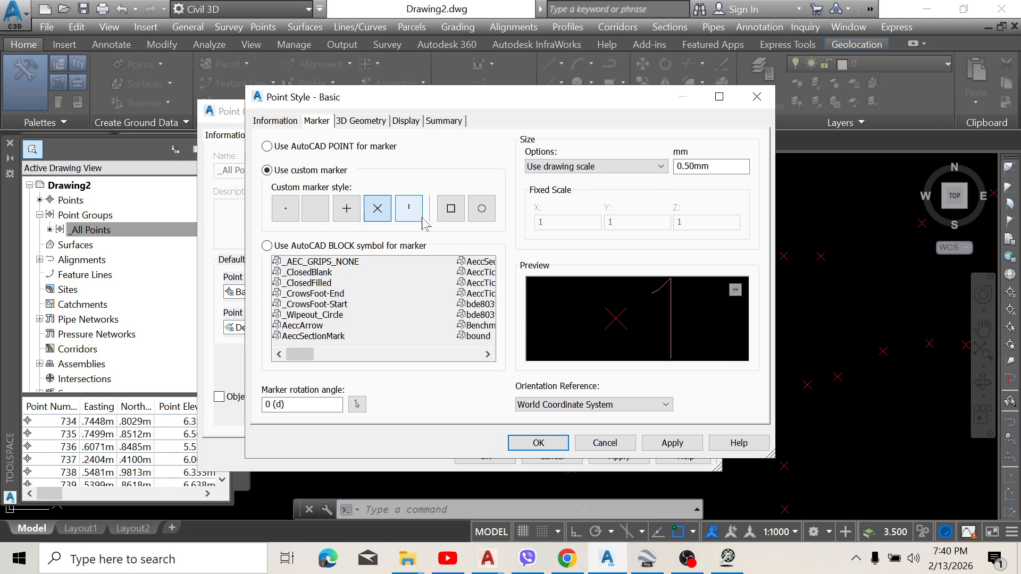
left_click(482, 208)
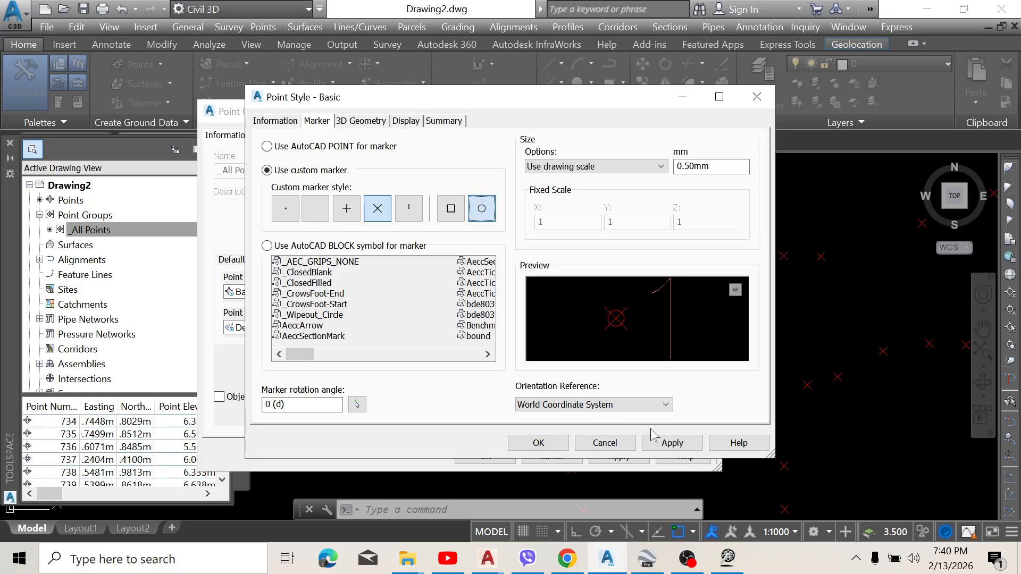
left_click(671, 443)
left_click(538, 443)
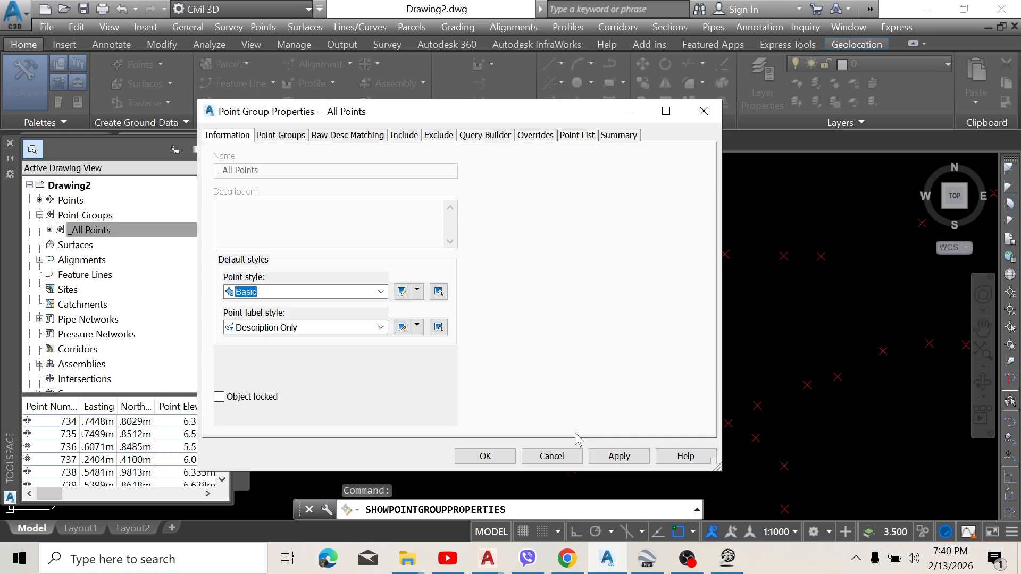
left_click(618, 456)
left_click(485, 456)
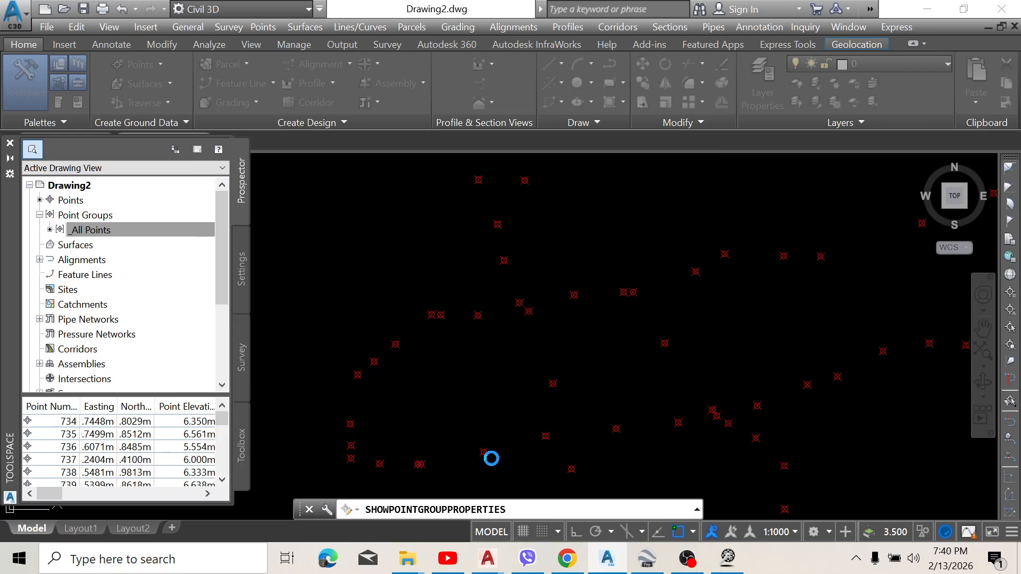
Step: Change the point label style of the _All Points group to Elevation Only in its properties
scroll(461, 340, "down", 1)
scroll(460, 339, "up", 4)
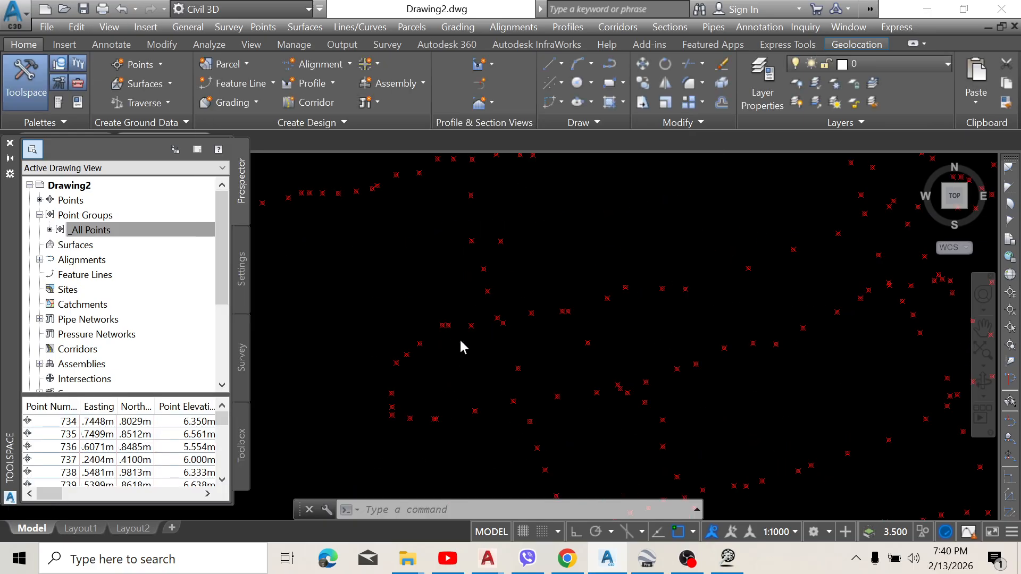
scroll(515, 305, "down", 4)
scroll(564, 246, "up", 2)
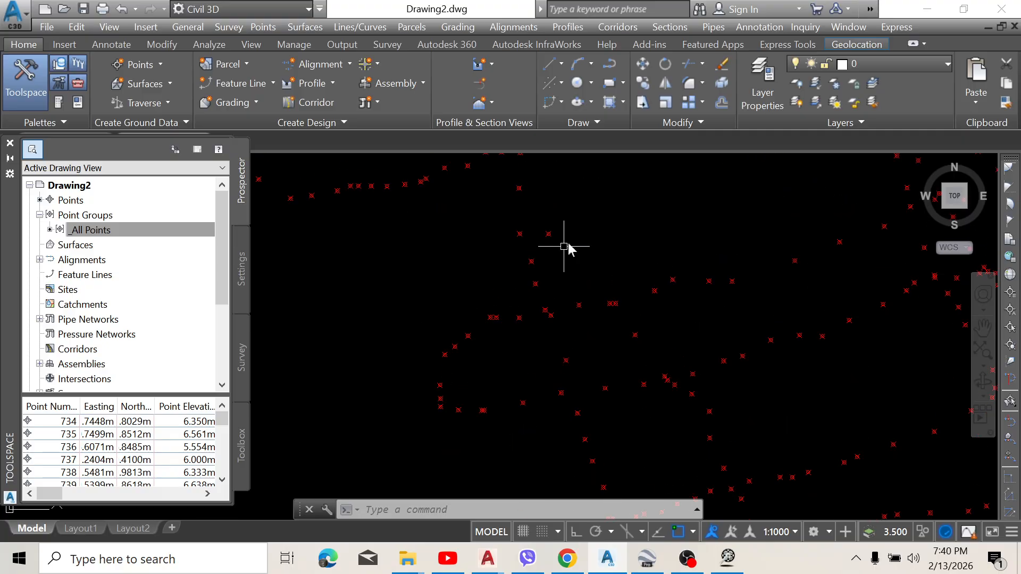
left_click(80, 230)
right_click(83, 230)
left_click(137, 232)
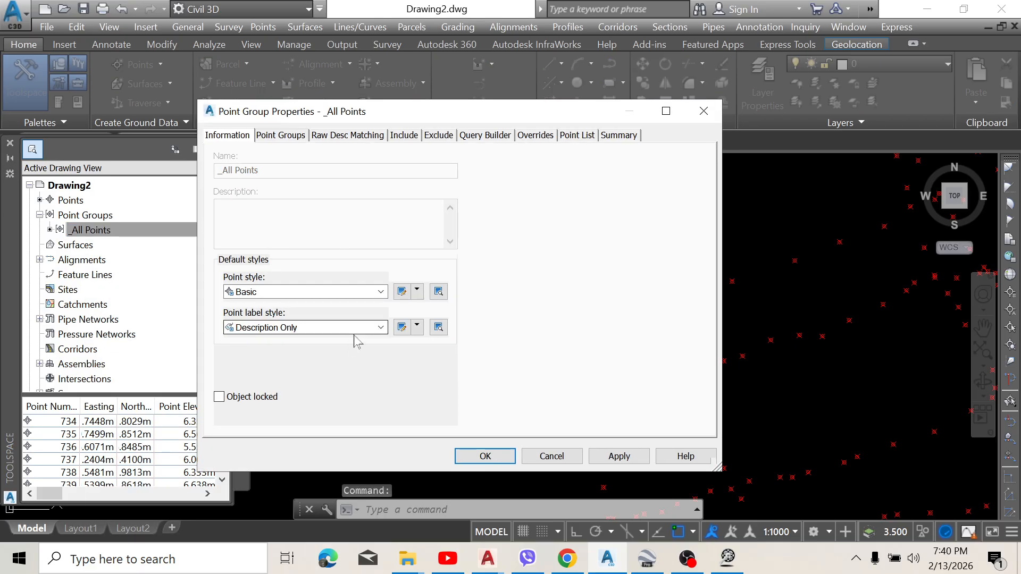
left_click(353, 328)
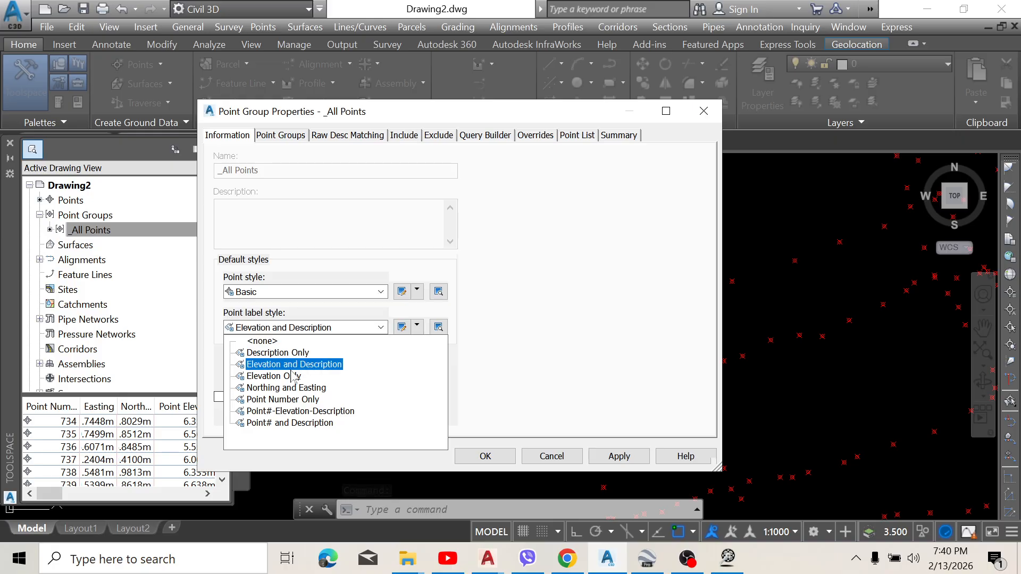
left_click(282, 378)
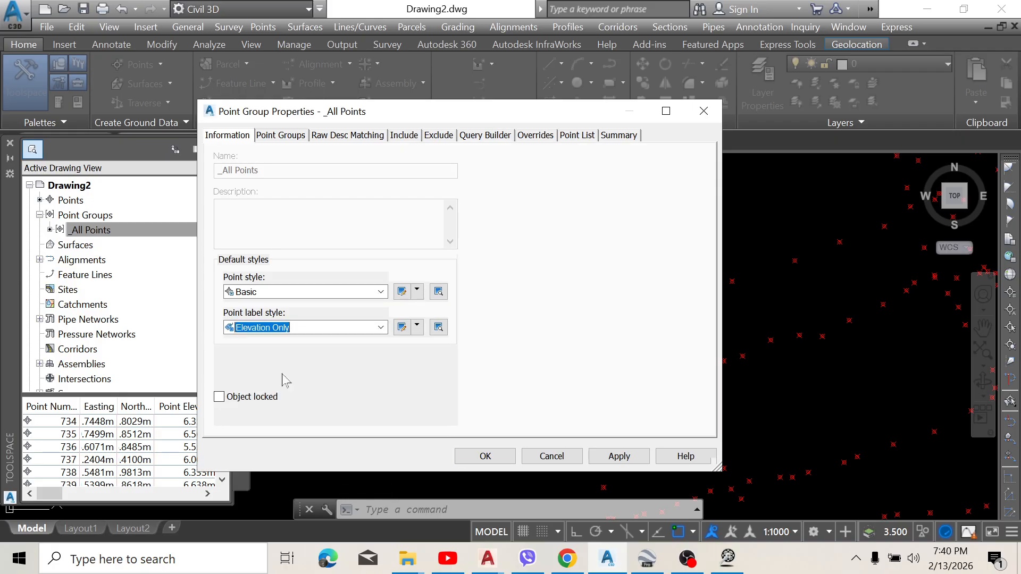
Step: Edit the Elevation Only label style, setting its Point Elevation text height to 0.50 mm, and apply the point group's properties
left_click(410, 330)
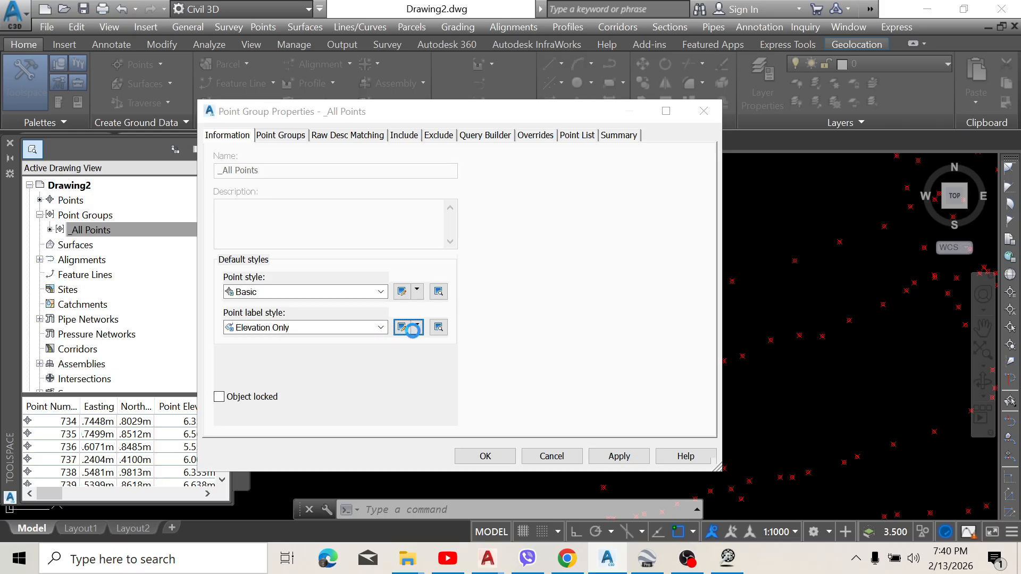
left_click(432, 304)
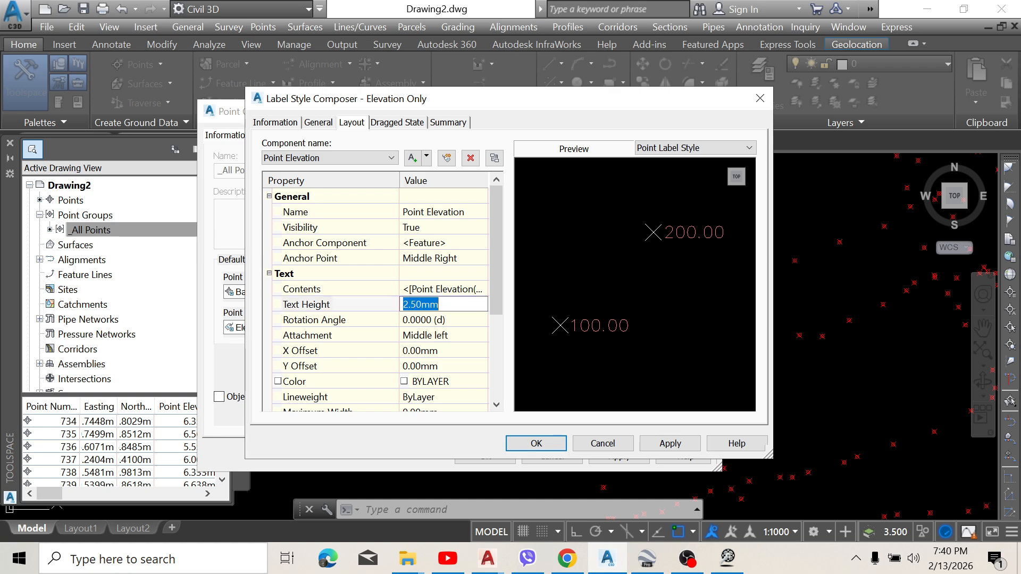
type("0.5")
left_click(446, 382)
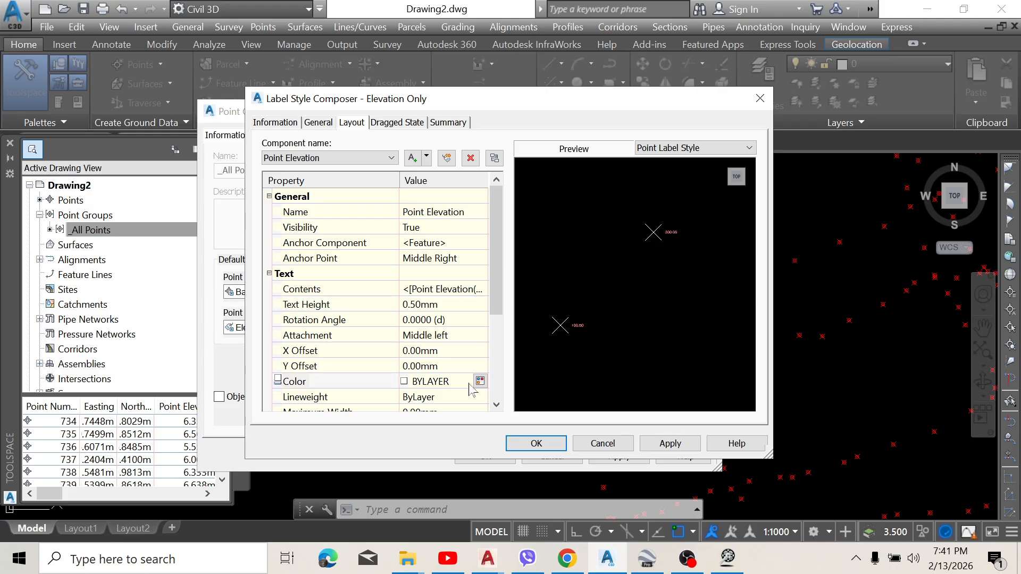
left_click(482, 381)
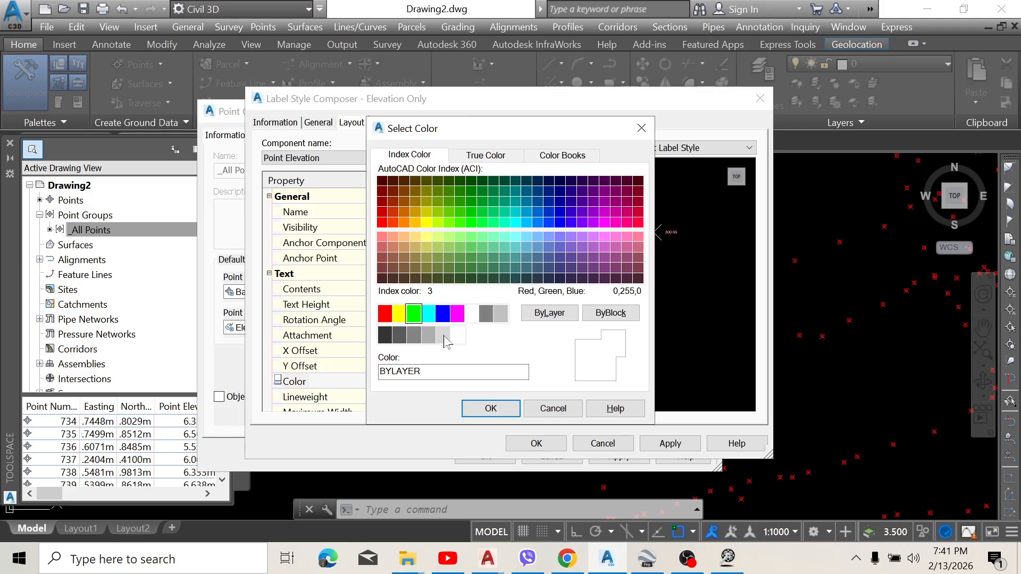
left_click(505, 410)
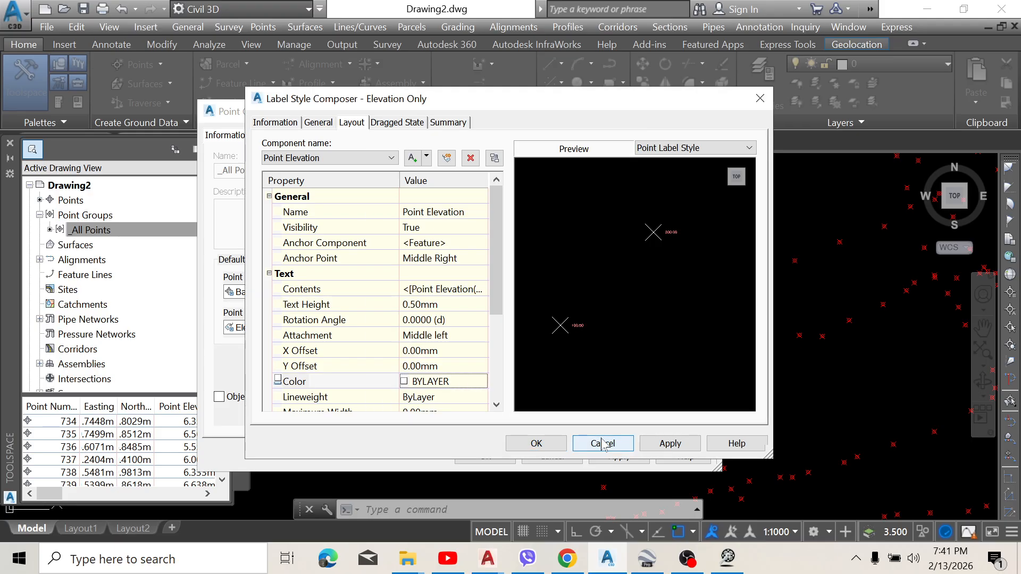
left_click(686, 446)
left_click(546, 442)
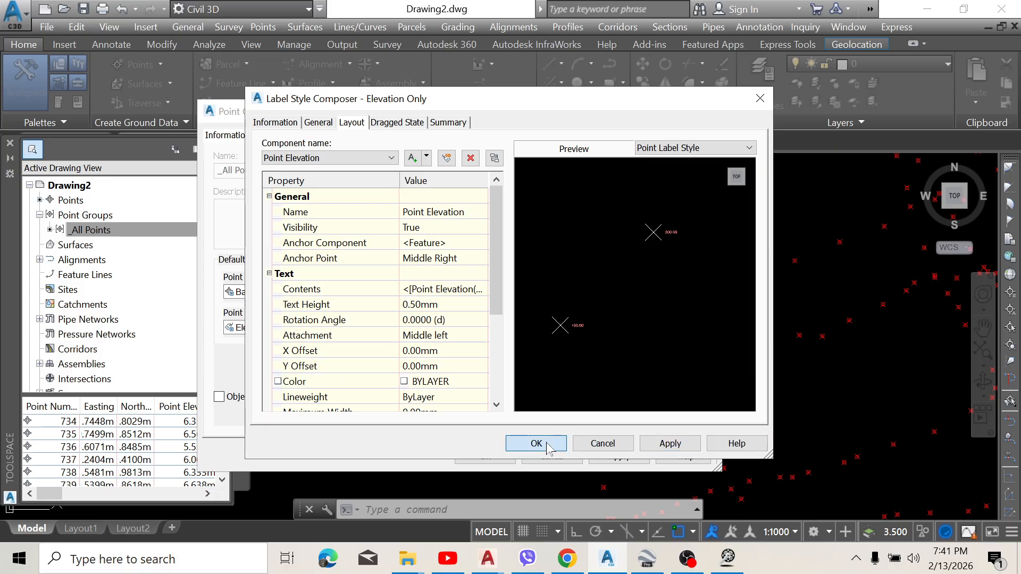
left_click(618, 455)
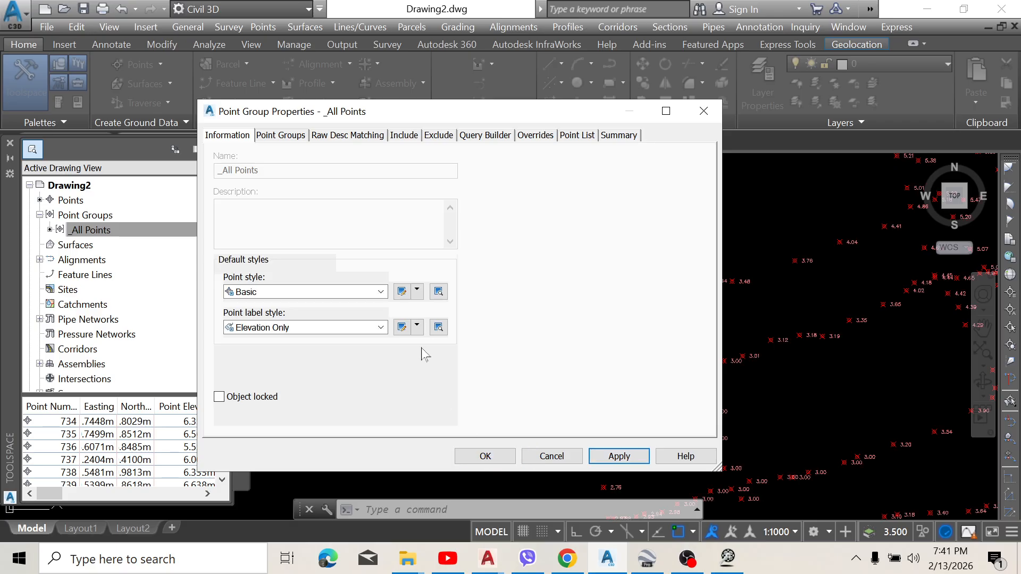
Step: Set the Point Elevation text color of the Elevation Only label style to green, apply it to the _All Points group and close its properties
left_click(399, 327)
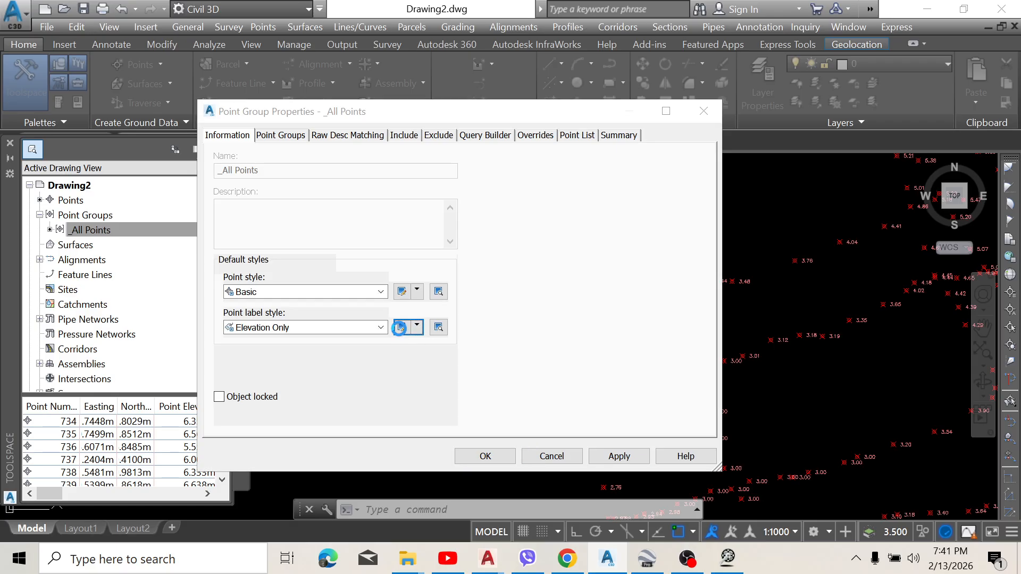
left_click(427, 382)
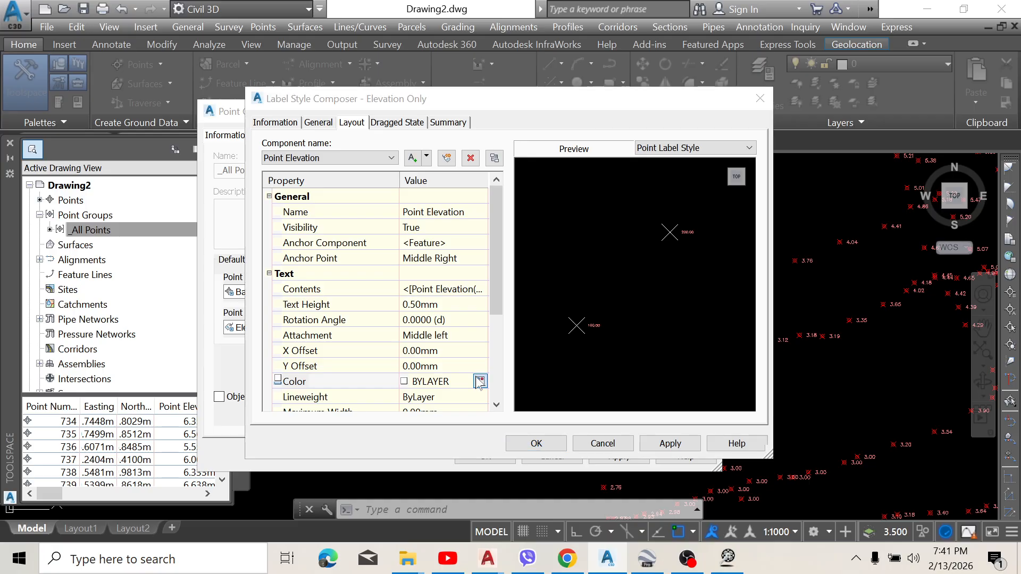
left_click(480, 381)
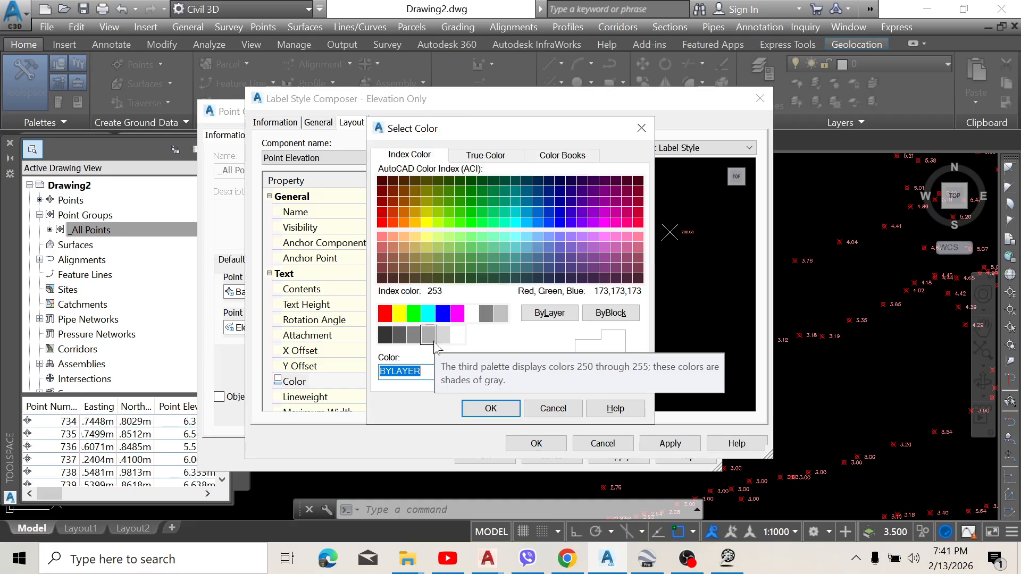
left_click(414, 313)
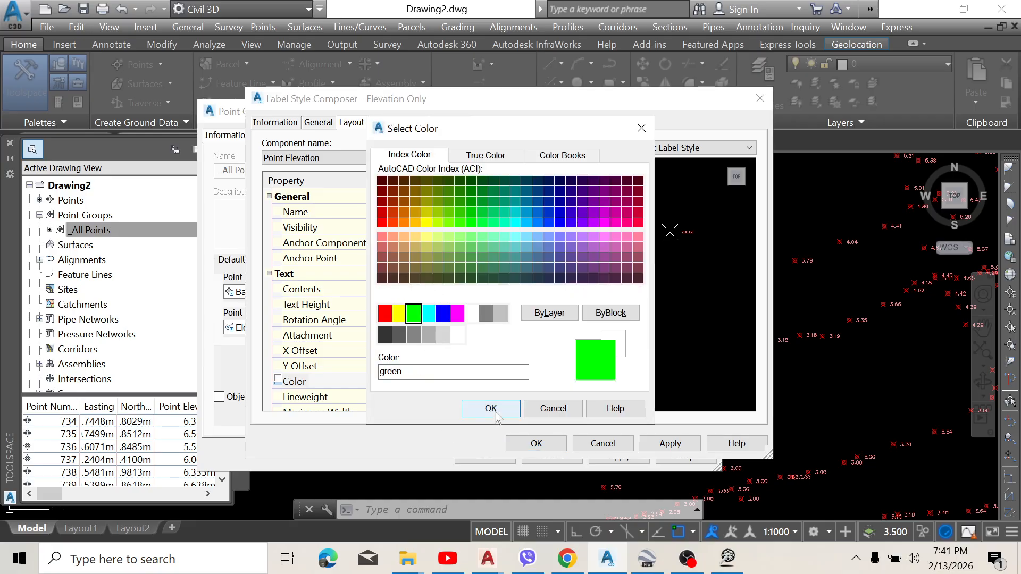
left_click(490, 408)
left_click(668, 443)
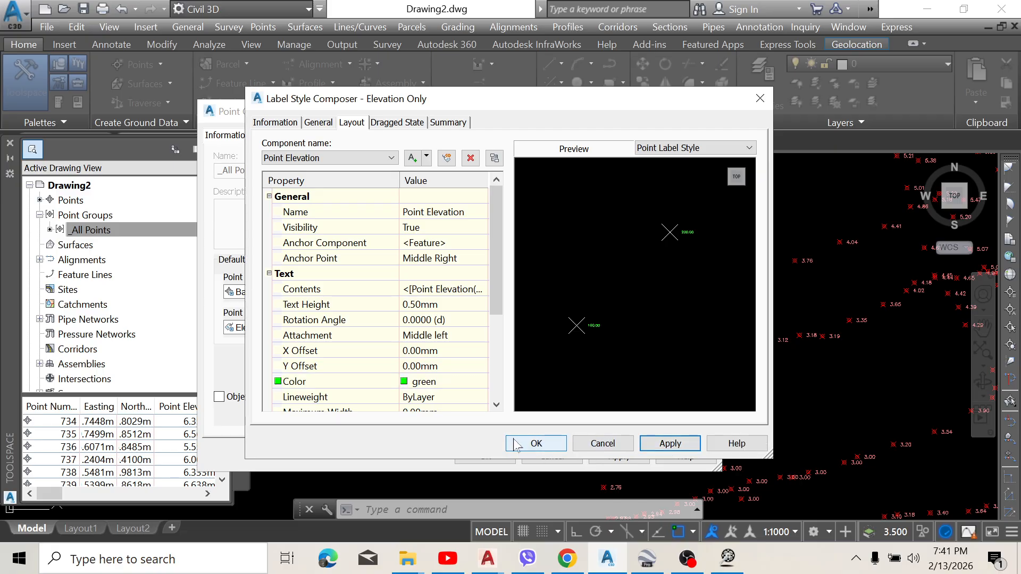
left_click(514, 443)
left_click(617, 455)
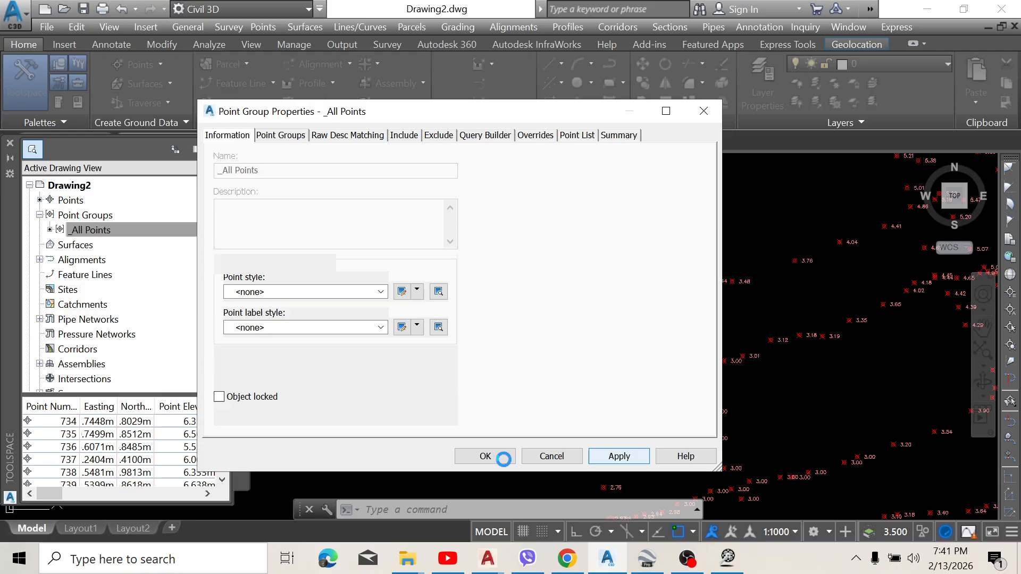
left_click(486, 456)
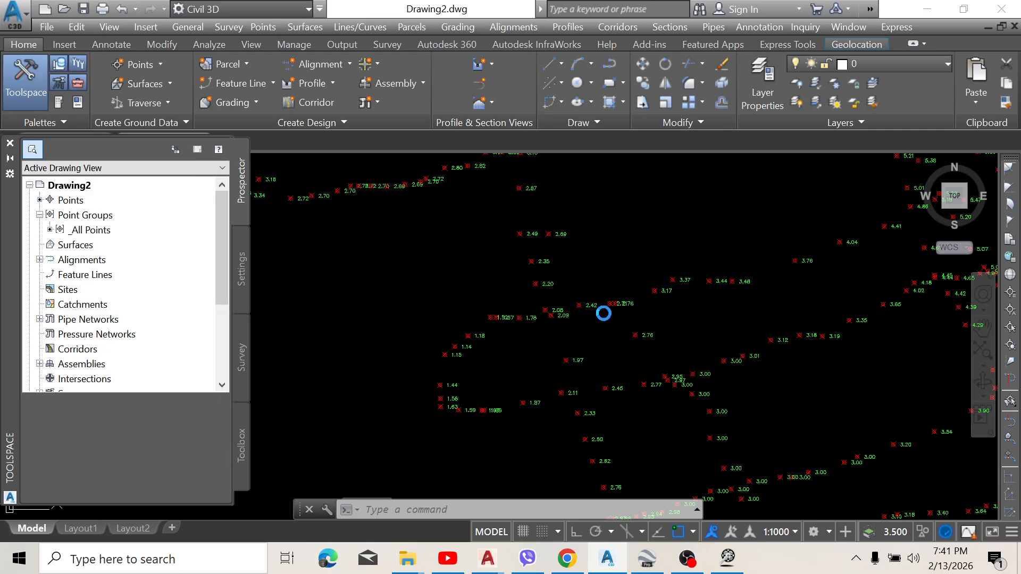
Step: Compare the overall layout of the labelled points with the site boundary and survey path in Google Earth Pro, returning to the Civil 3D drawing
scroll(605, 312, "down", 4)
scroll(608, 279, "down", 4)
middle_click_drag(611, 280, 592, 231)
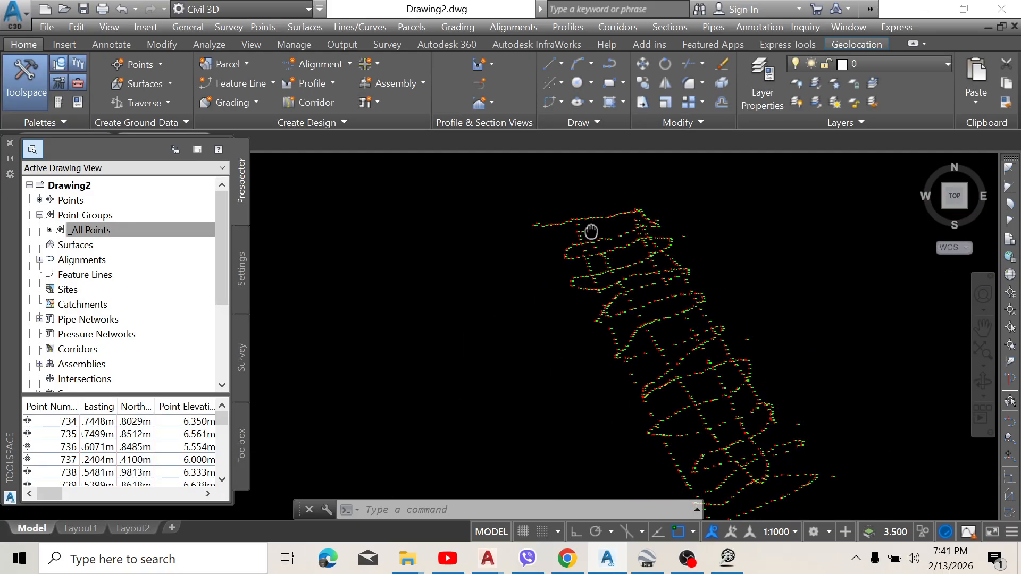
left_click(643, 558)
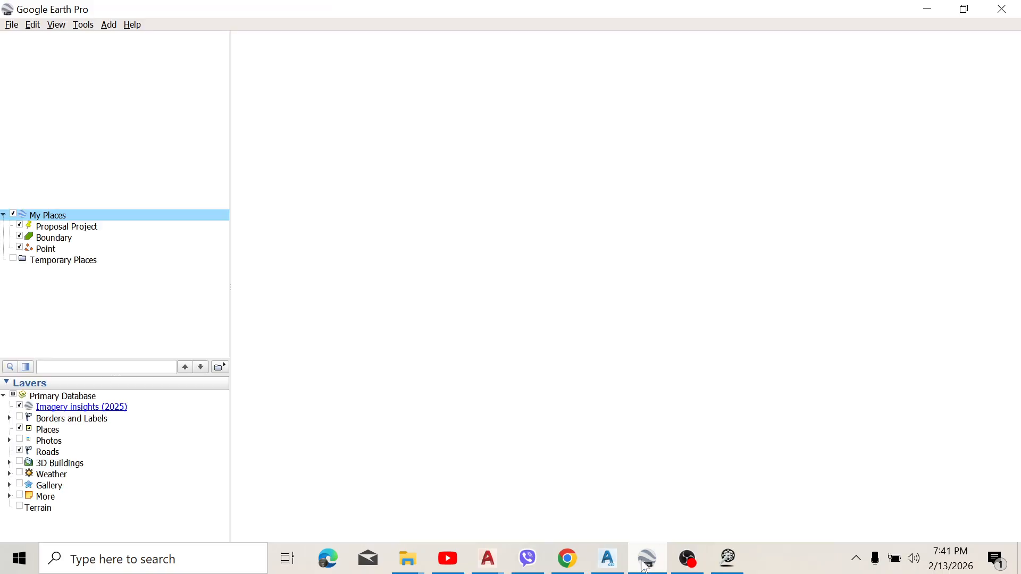
scroll(655, 293, "up", 3)
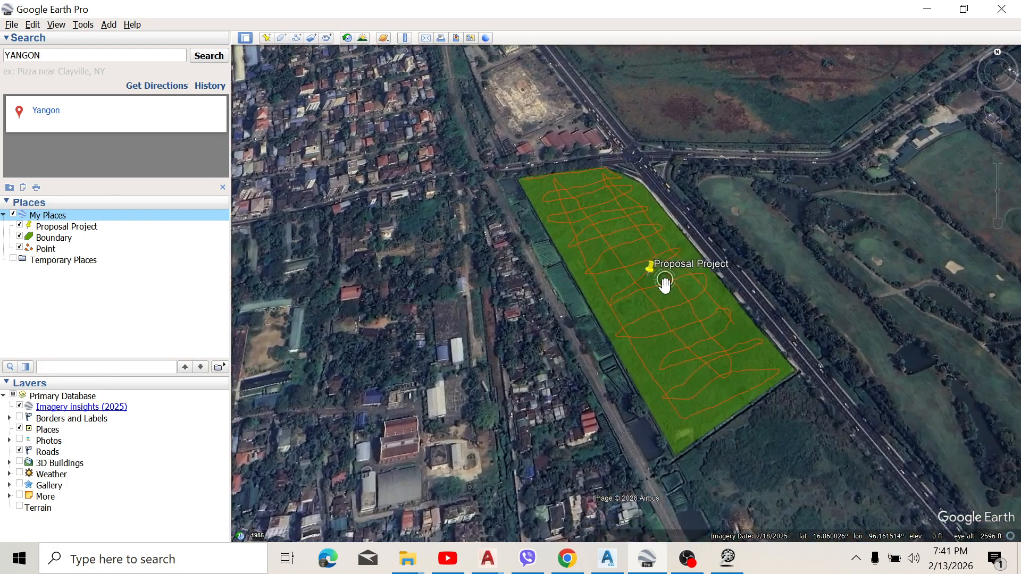
scroll(664, 286, "up", 2)
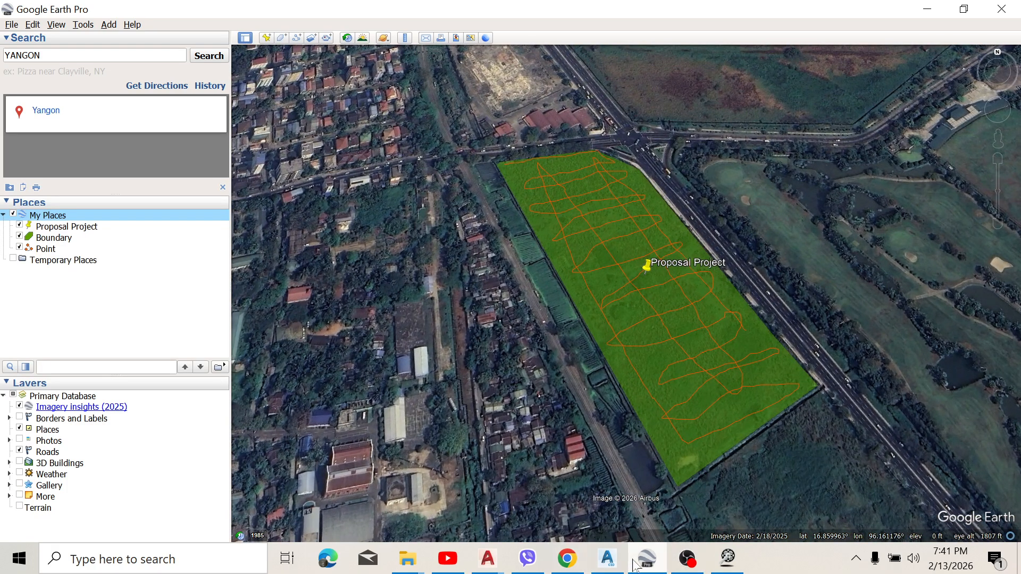
left_click(608, 559)
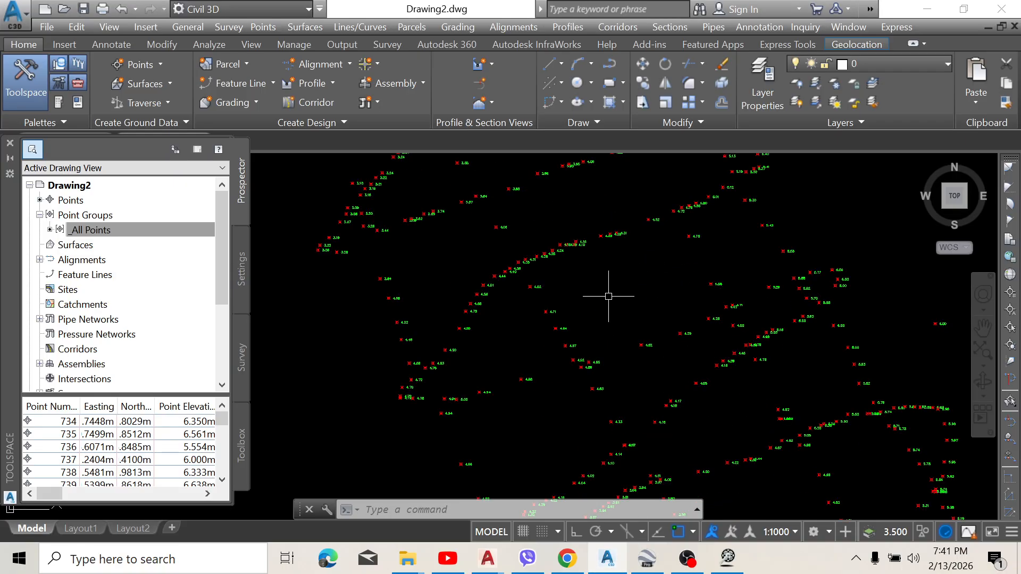
scroll(608, 296, "down", 2)
scroll(501, 270, "down", 2)
scroll(520, 262, "up", 2)
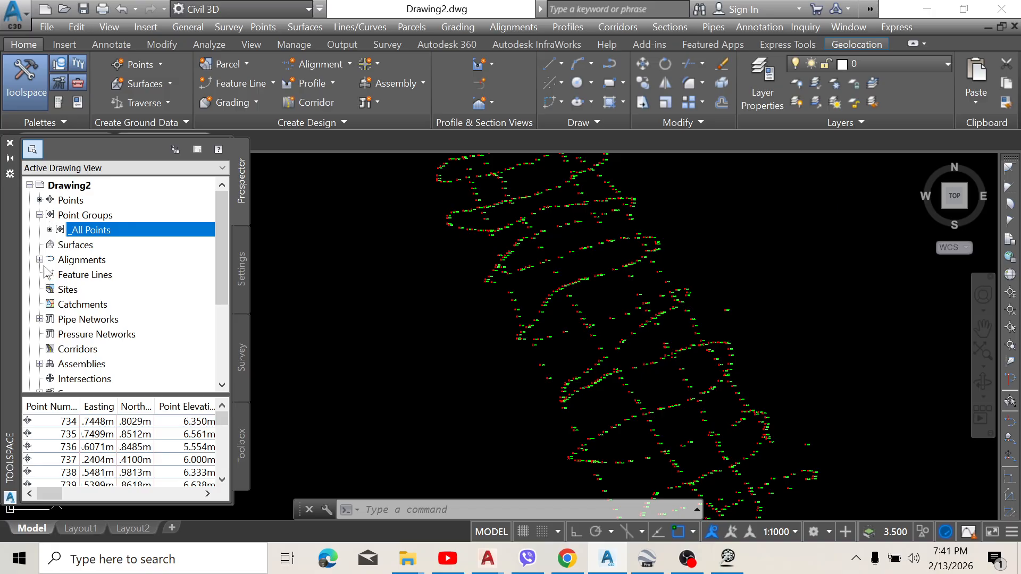
right_click(68, 254)
left_click(111, 269)
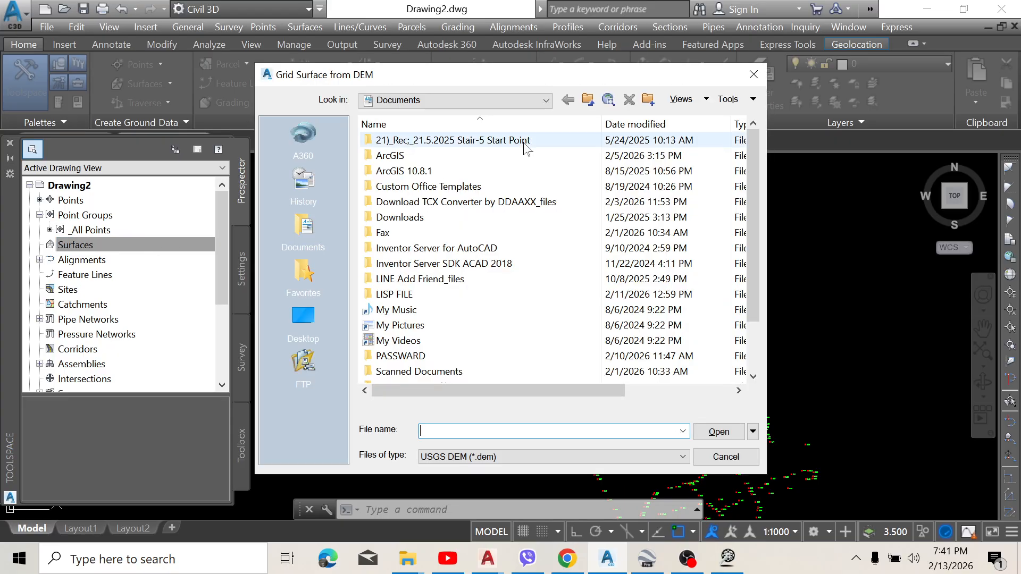
left_click(753, 75)
Step: Create a TIN surface named PP-PJ 01 on the C-TOPO layer with the Contours 2m and 10m (Background) style
right_click(135, 245)
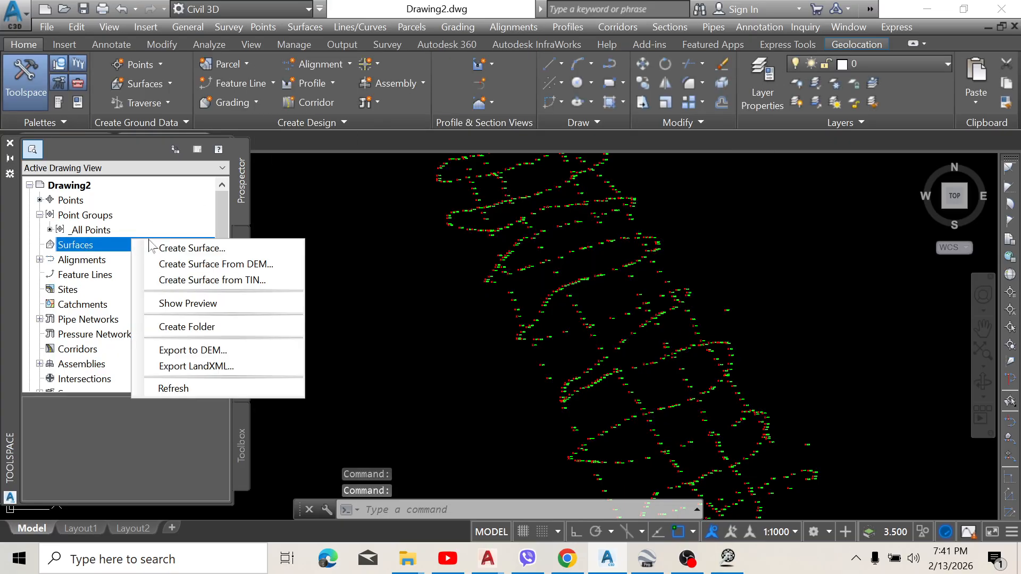
left_click(199, 249)
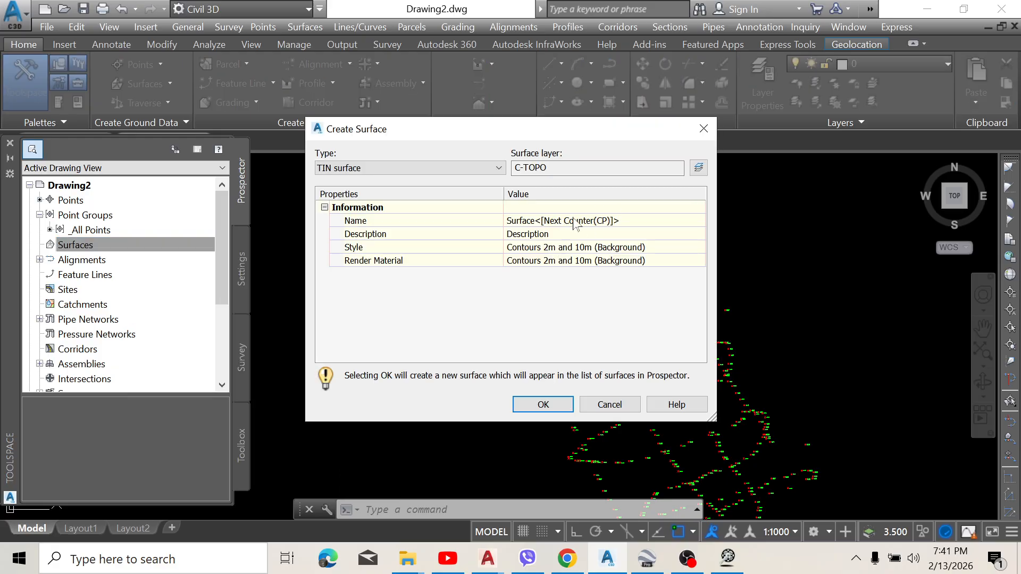
left_click(631, 224)
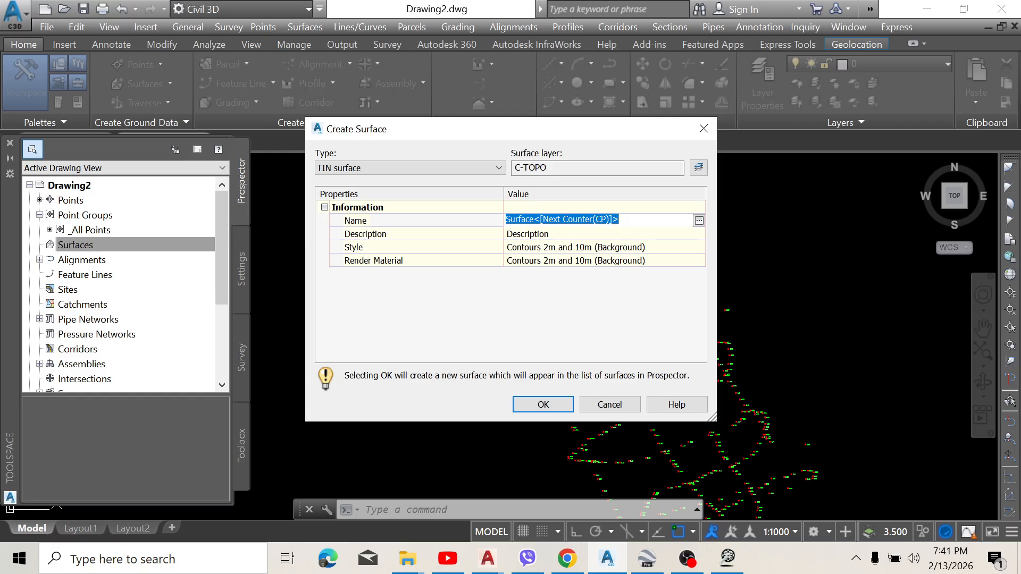
type("PP-PJ 01")
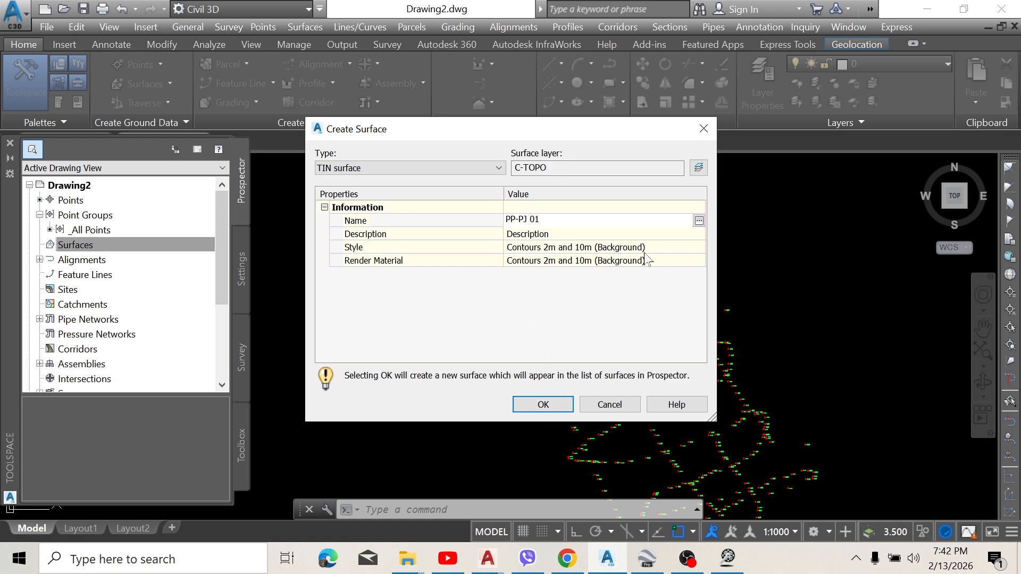
left_click(543, 405)
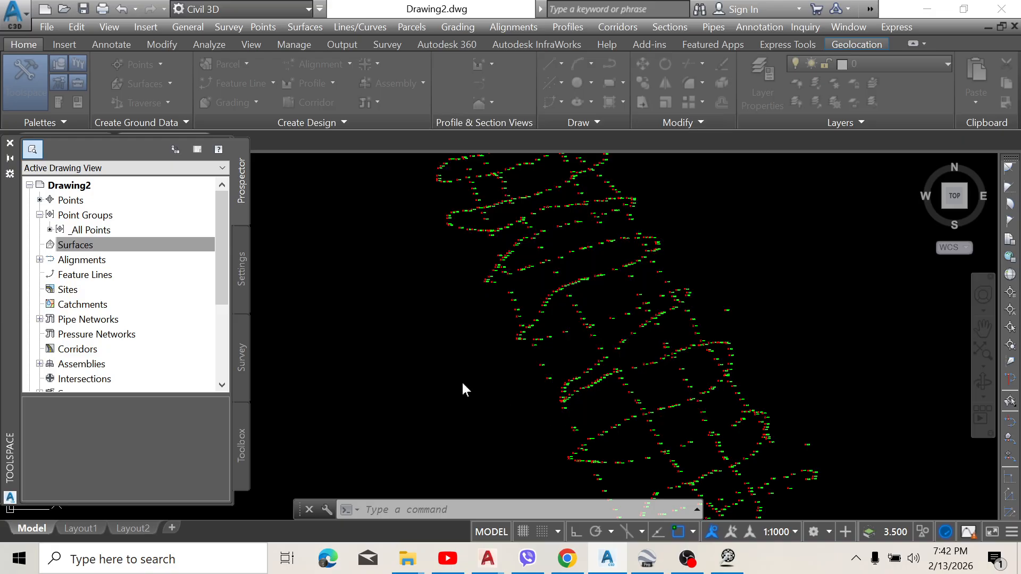
Step: Add the _All Points point group to the definition of the PP-PJ 01 surface
left_click(40, 245)
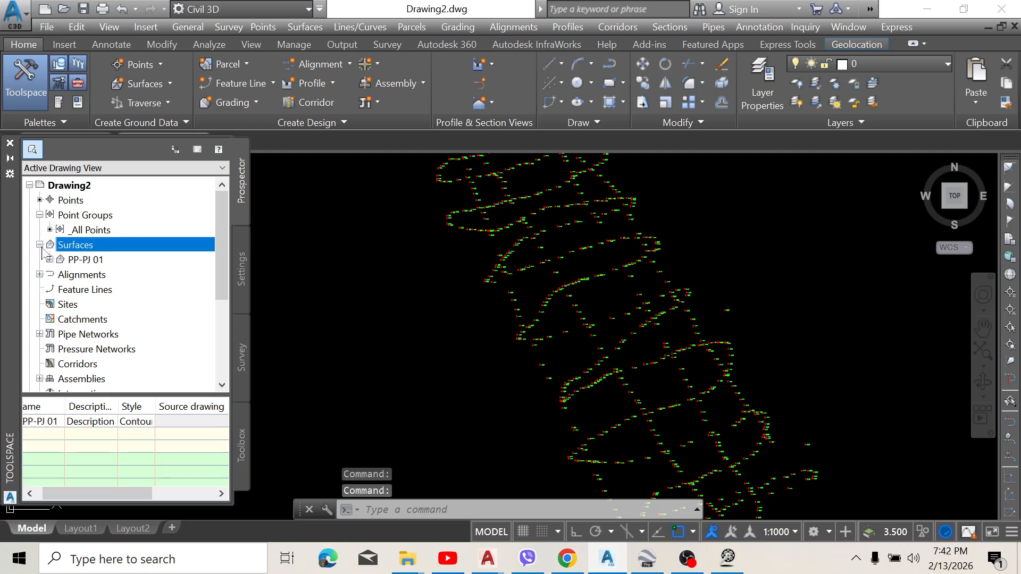
left_click(49, 259)
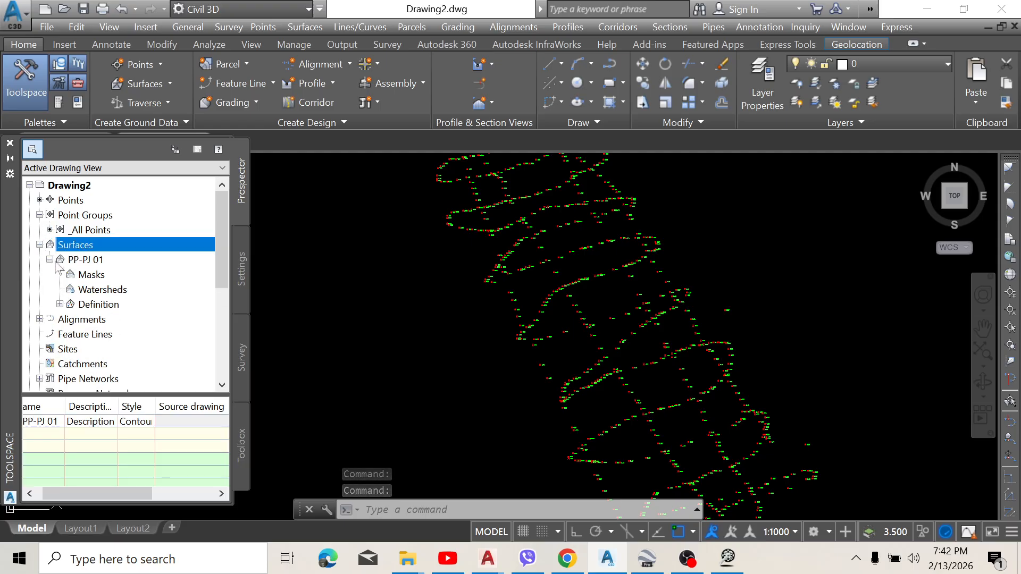
left_click(59, 304)
scroll(128, 321, "down", 1)
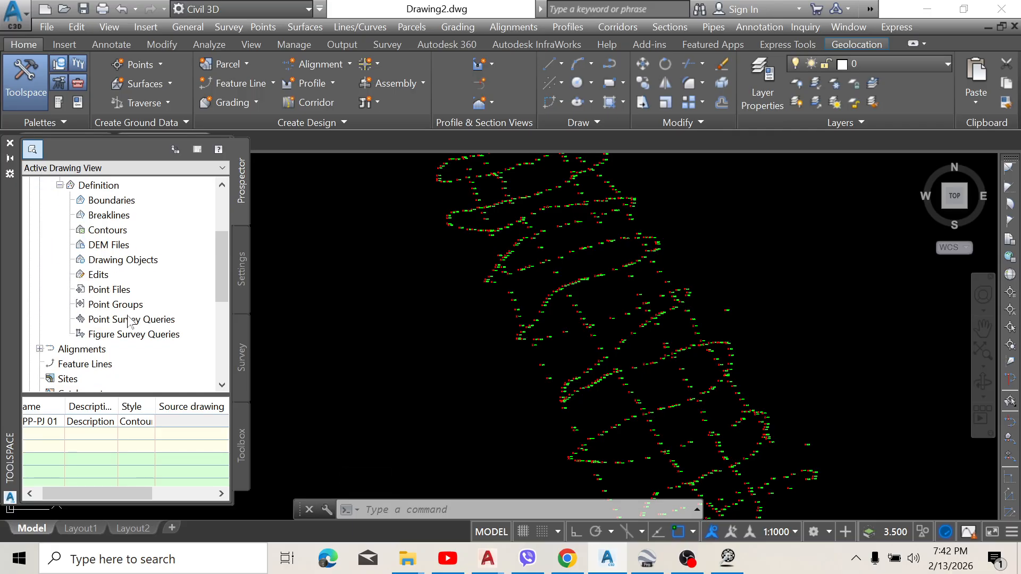
left_click(129, 305)
right_click(129, 306)
left_click(159, 318)
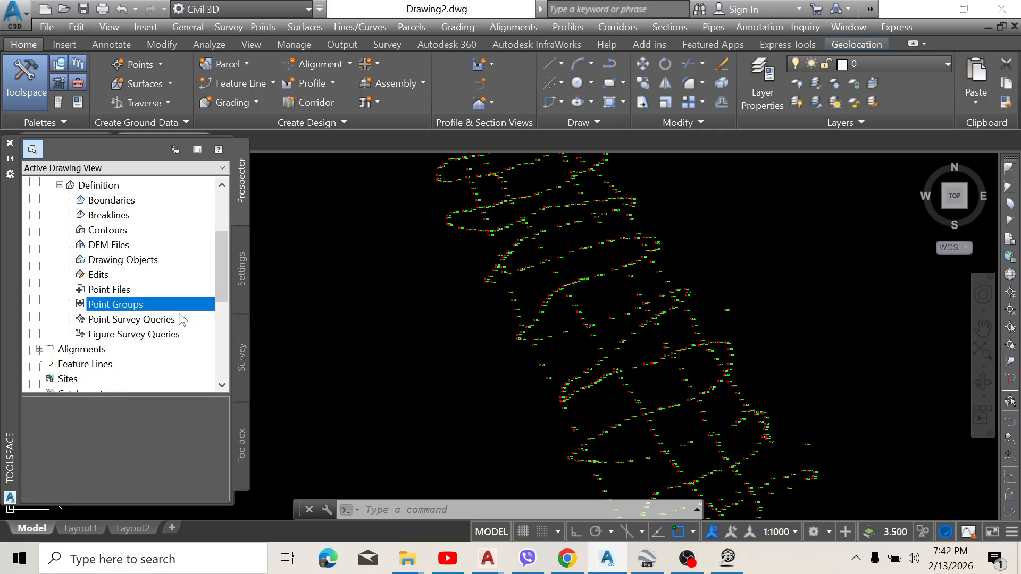
left_click(410, 247)
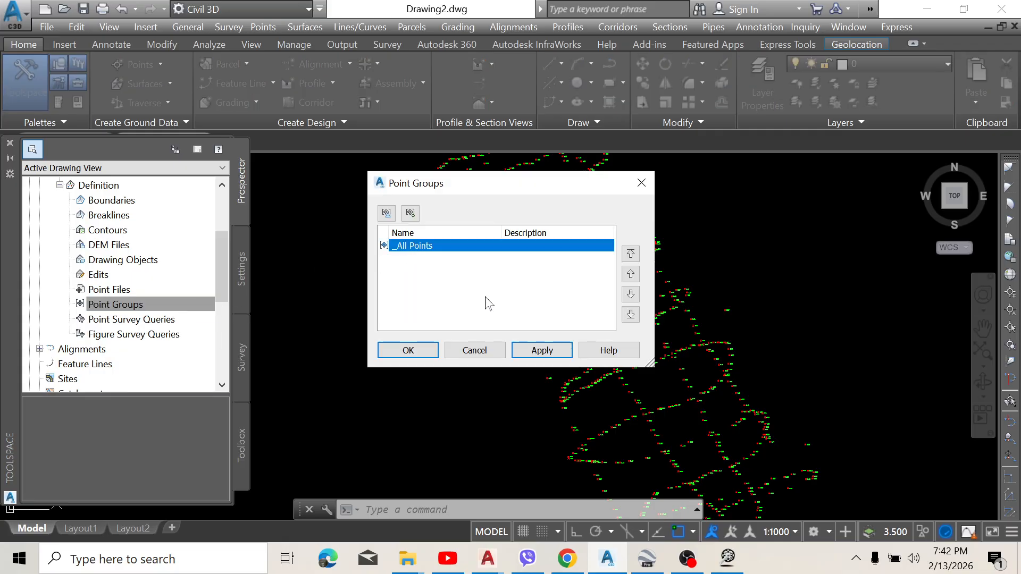
left_click(542, 350)
left_click(417, 356)
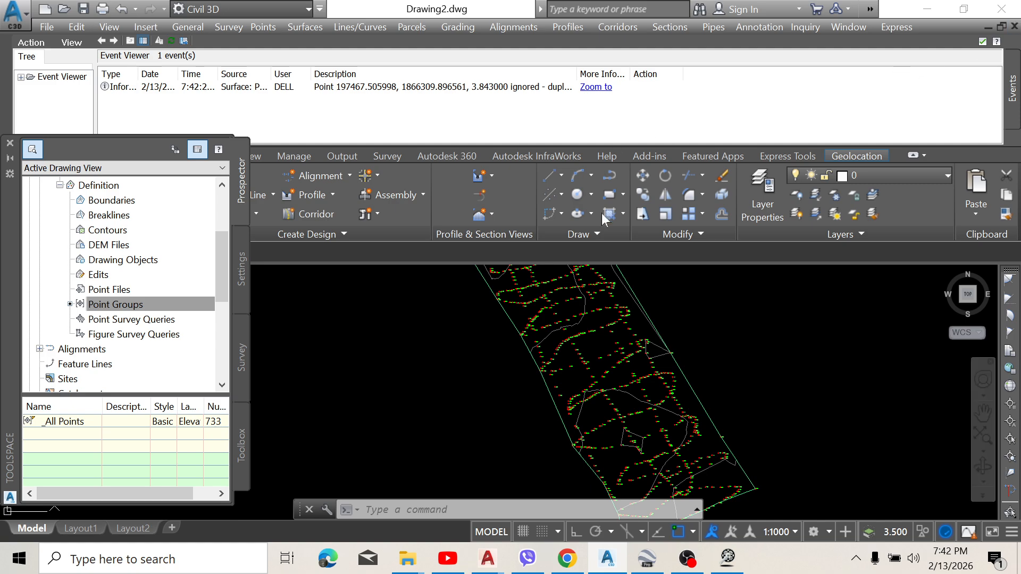
left_click(1014, 26)
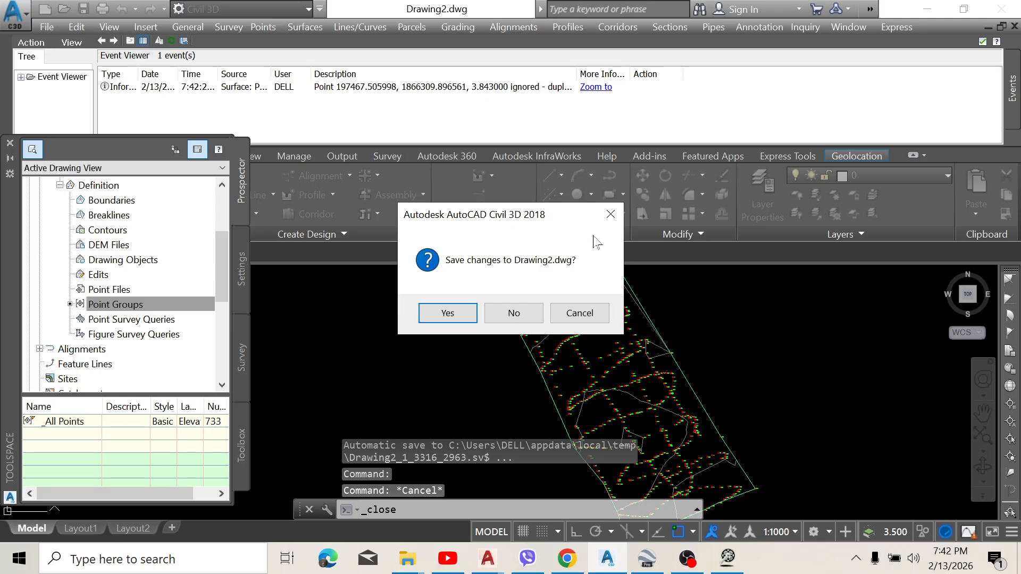
left_click(610, 215)
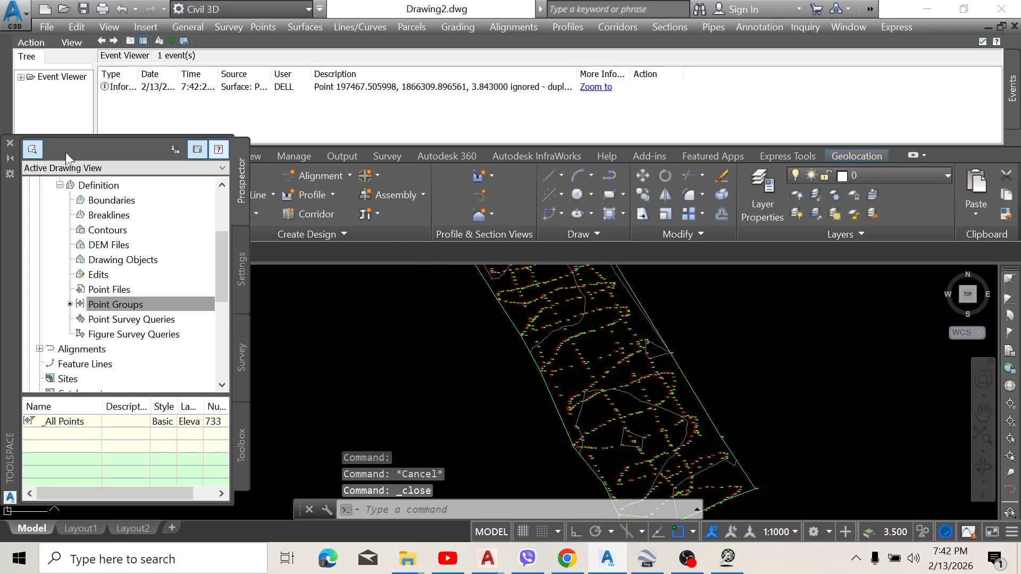
scroll(626, 346, "down", 6)
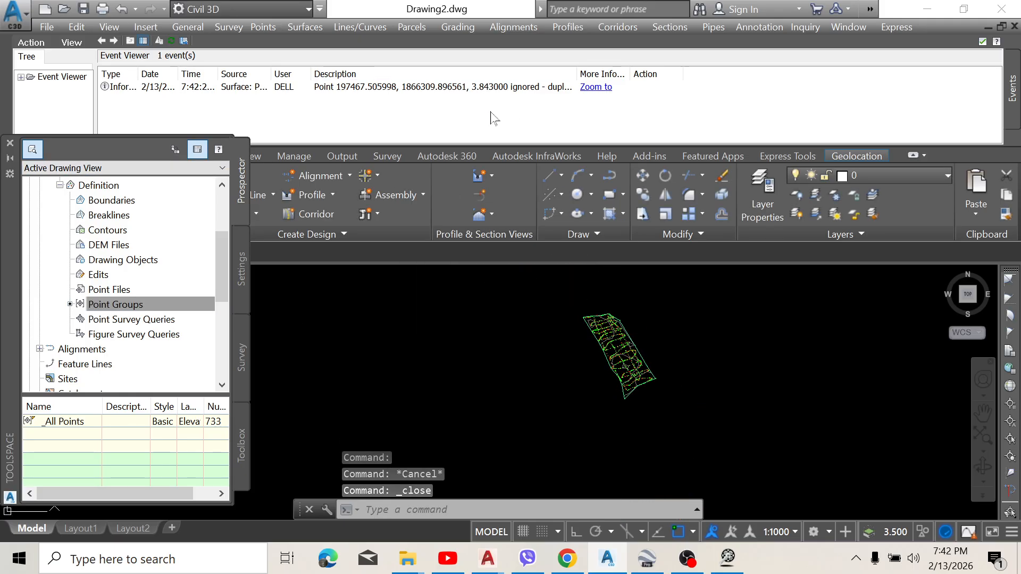
Step: Close the Event Viewer and examine the contours, border and point elevation labels across the new surface
left_click(4, 42)
scroll(592, 299, "up", 5)
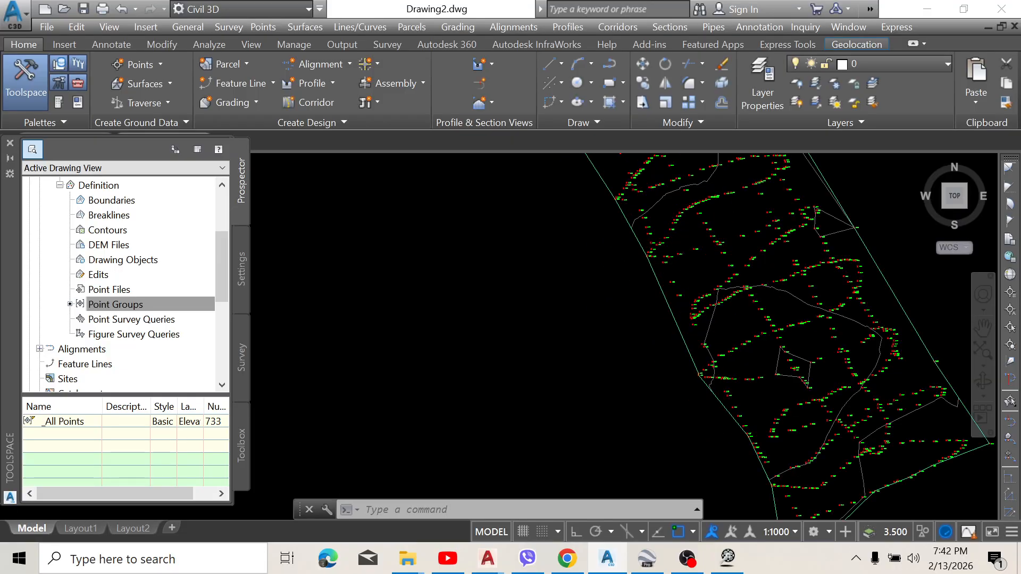
scroll(606, 294, "up", 2)
scroll(654, 276, "down", 5)
scroll(568, 304, "up", 8)
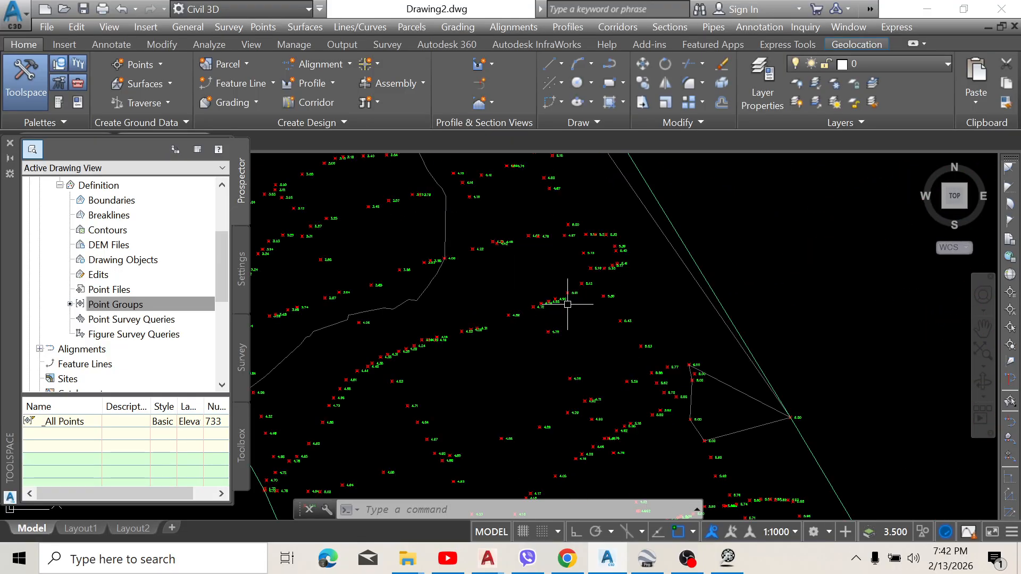
scroll(638, 229, "down", 6)
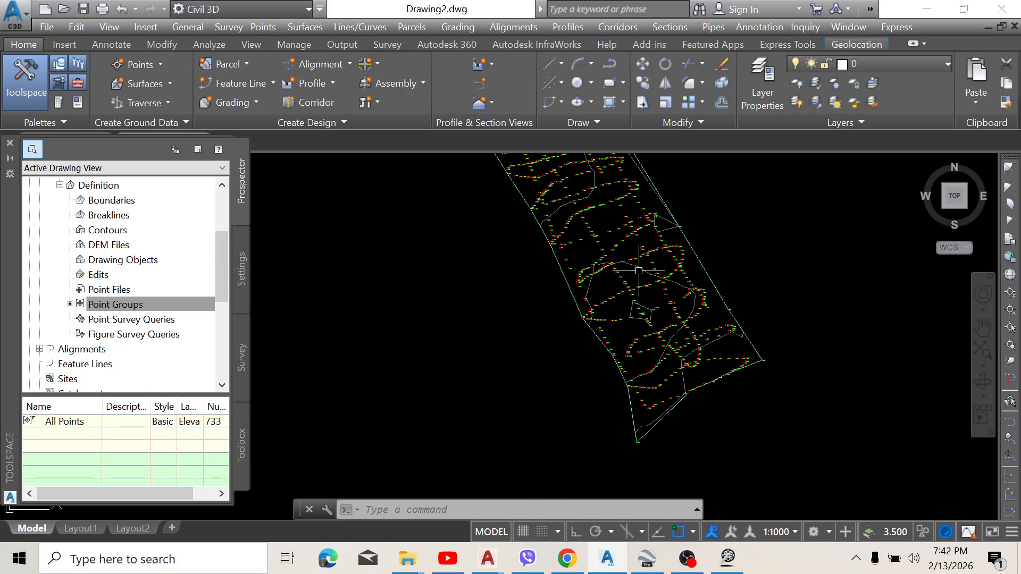
scroll(654, 396, "up", 4)
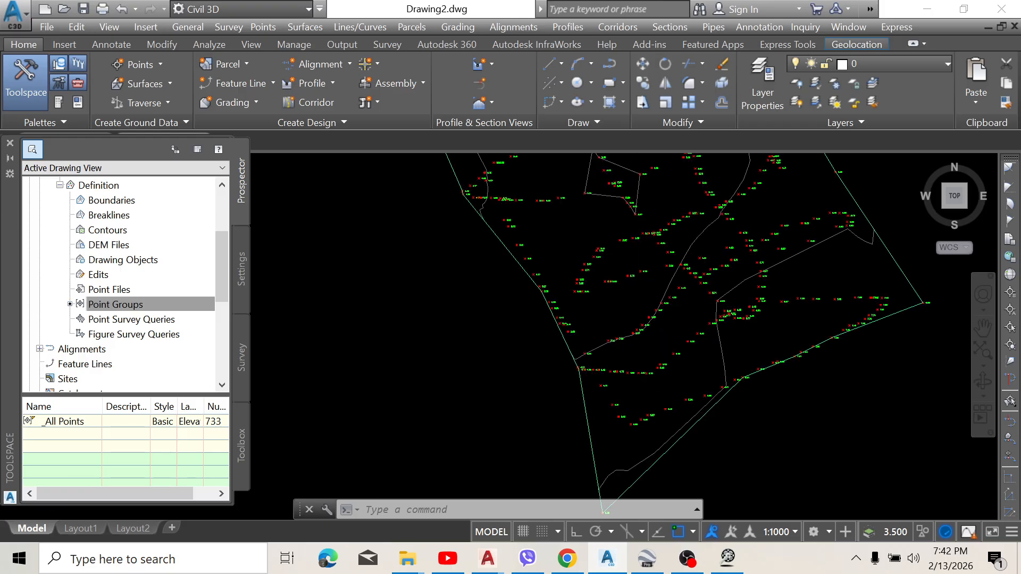
scroll(615, 262, "down", 4)
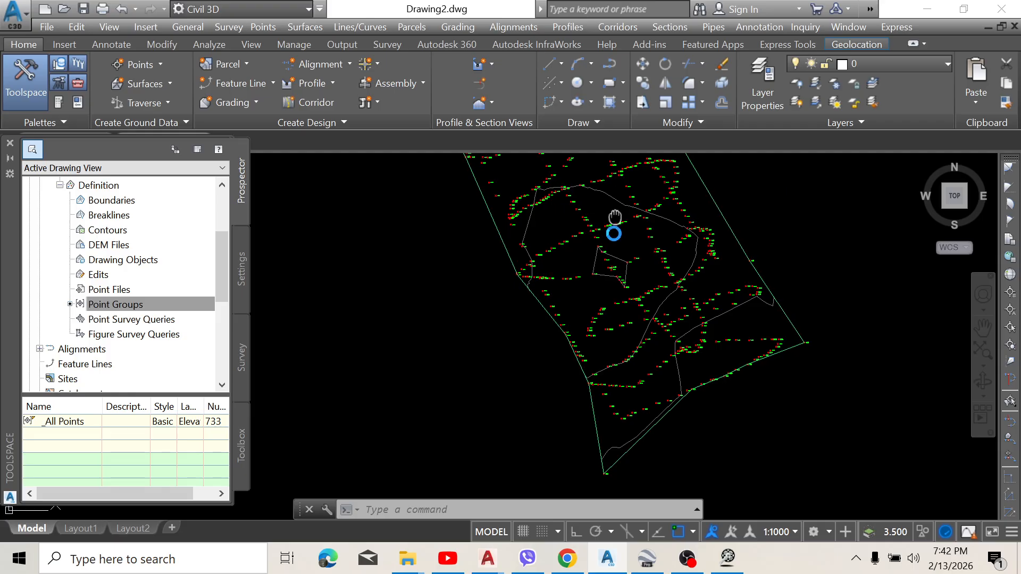
middle_click_drag(577, 190, 582, 257)
scroll(582, 257, "down", 2)
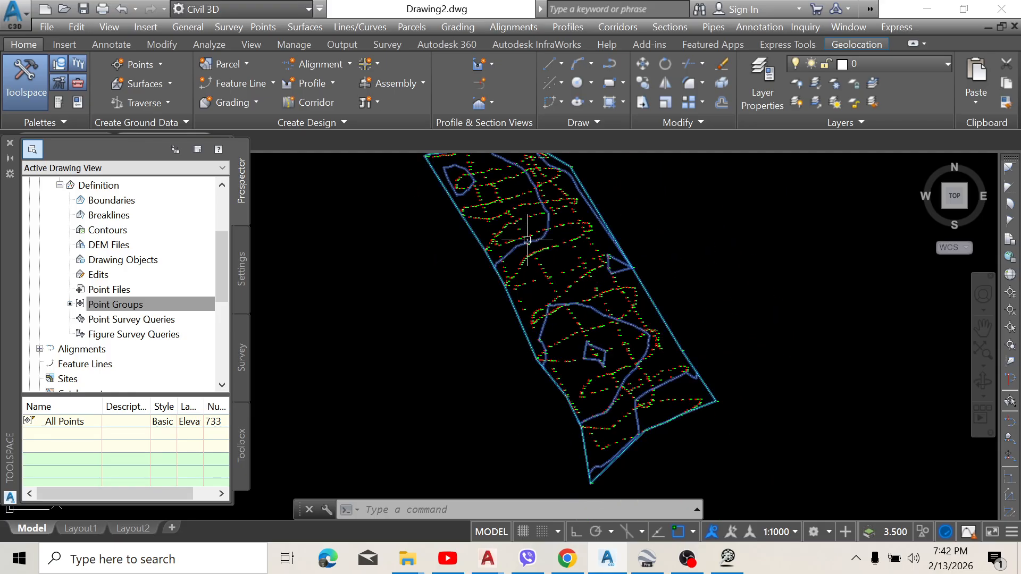
Step: Edit the PP-PJ 01 surface's style and set the Major Contour color to yellow in plan view
right_click(699, 485)
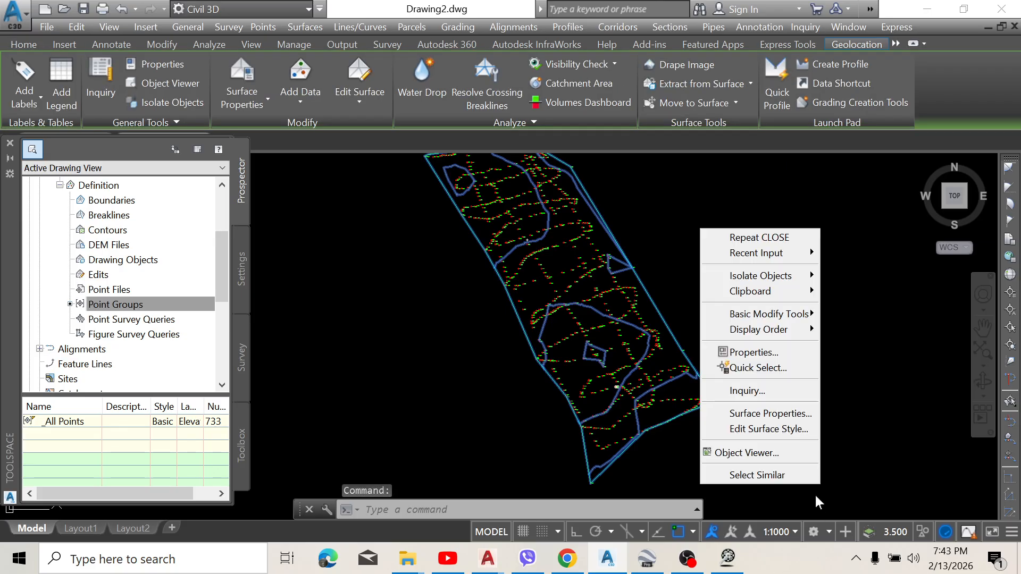
left_click(778, 430)
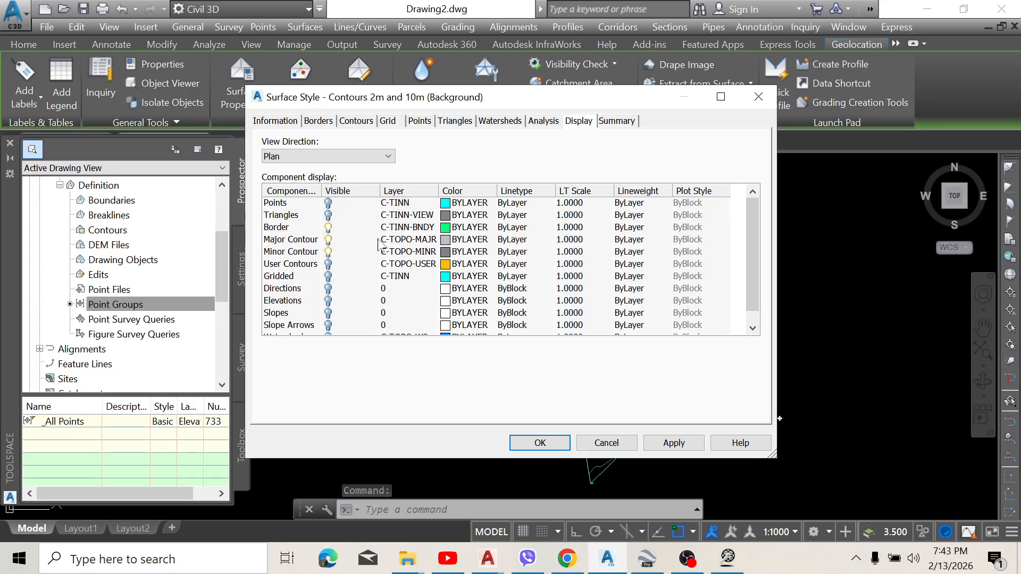
left_click(445, 239)
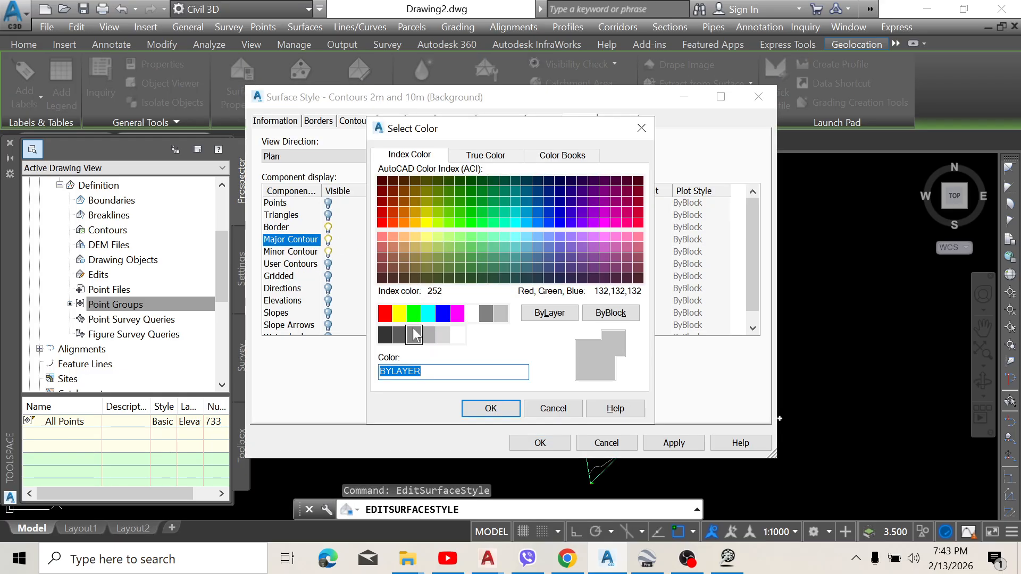
left_click(399, 314)
left_click(490, 409)
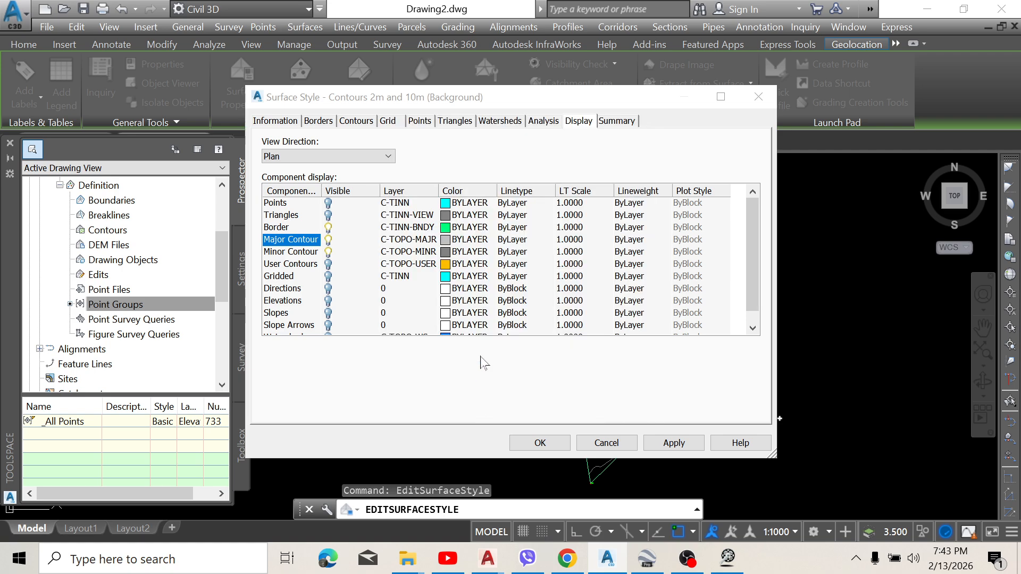
Step: Set the Minor Contour color to blue and apply the surface style changes
left_click(445, 252)
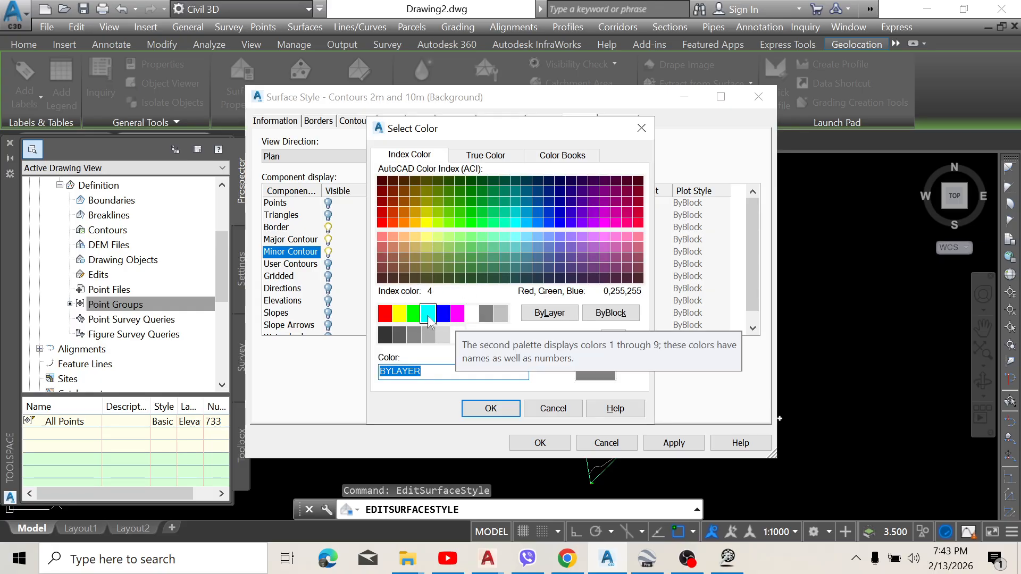
left_click(443, 313)
left_click(490, 409)
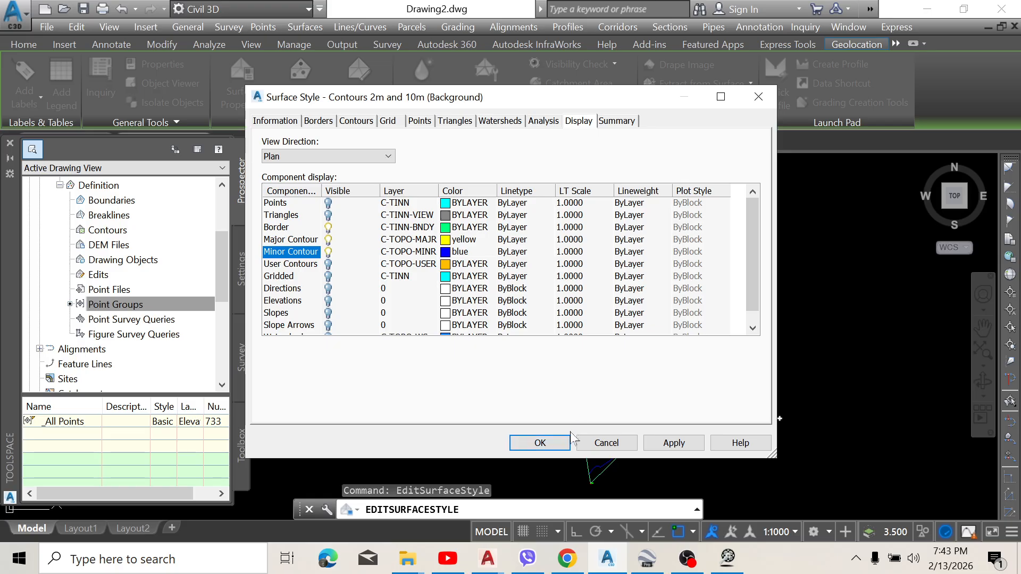
left_click(540, 443)
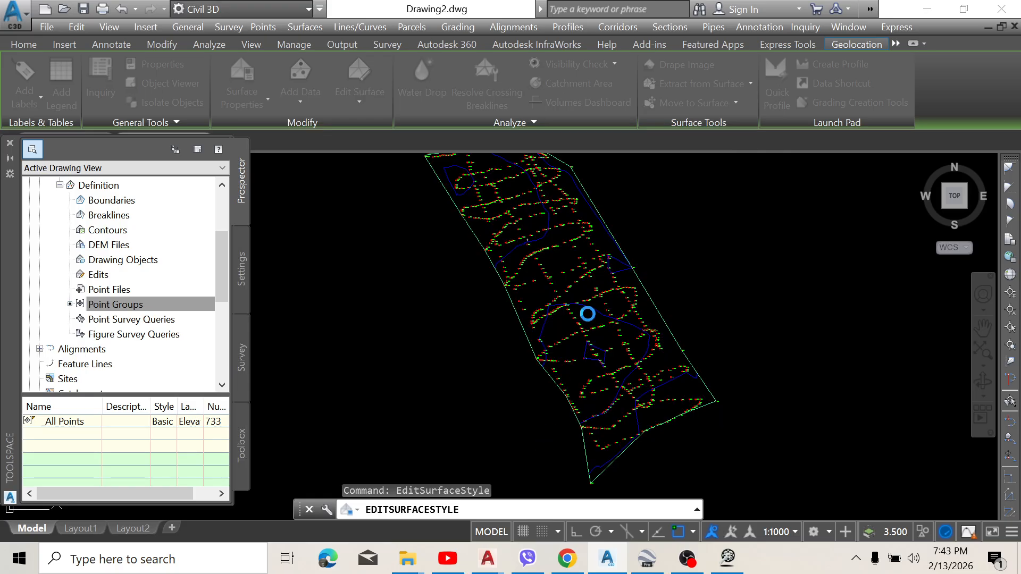
Step: Compare the recolored surface with the site boundary in Google Earth Pro, returning to the Civil 3D drawing to inspect its outline
scroll(587, 314, "down", 6)
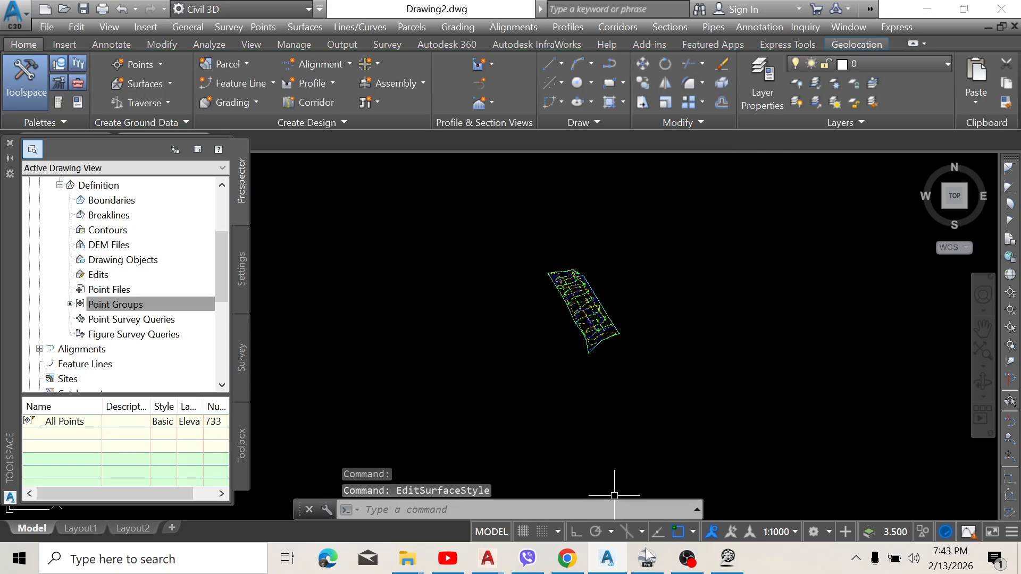
mouse_move(646, 556)
left_click(622, 441)
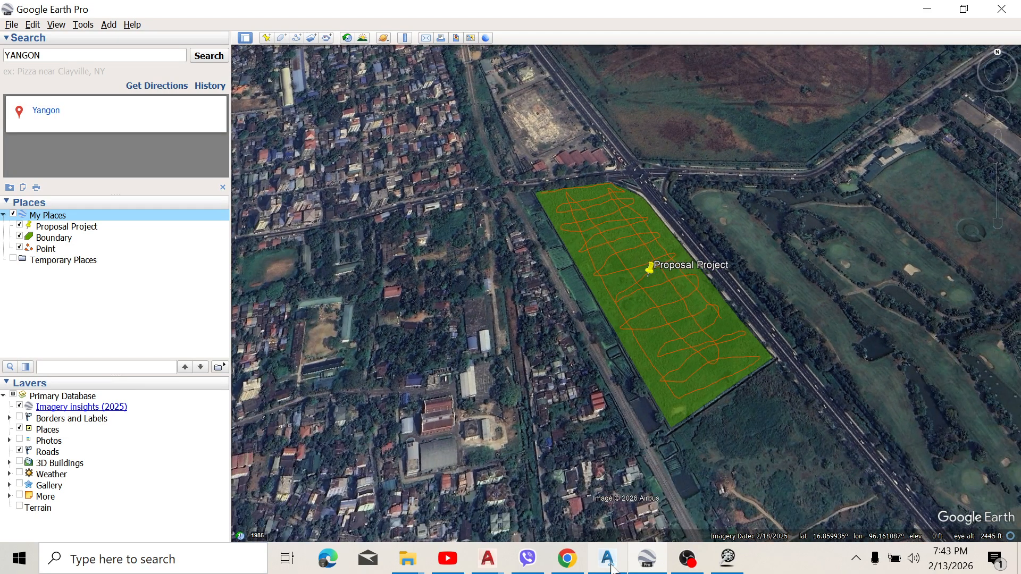
left_click(617, 563)
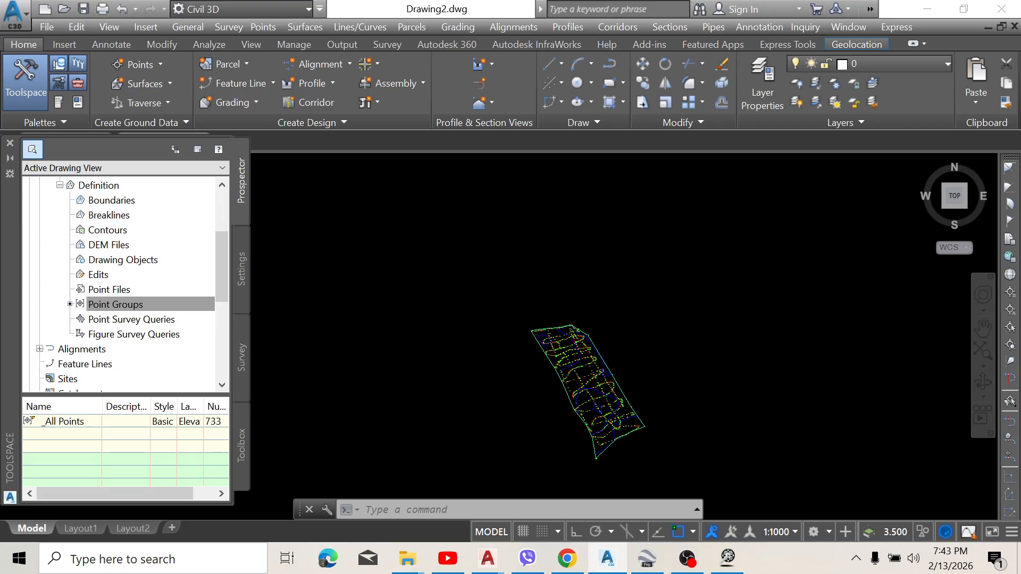
scroll(612, 361, "up", 4)
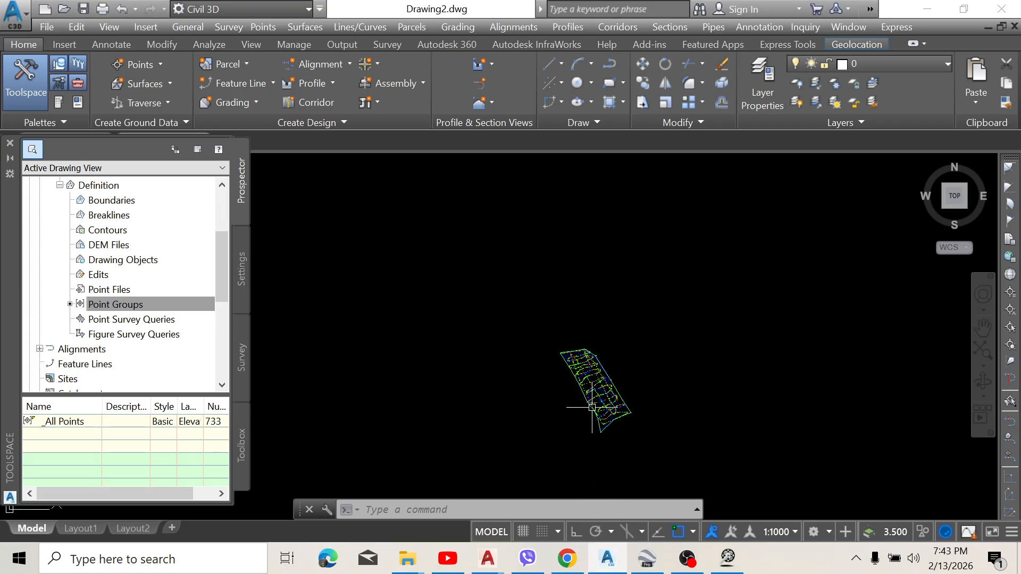
scroll(607, 394, "up", 3)
scroll(606, 362, "up", 5)
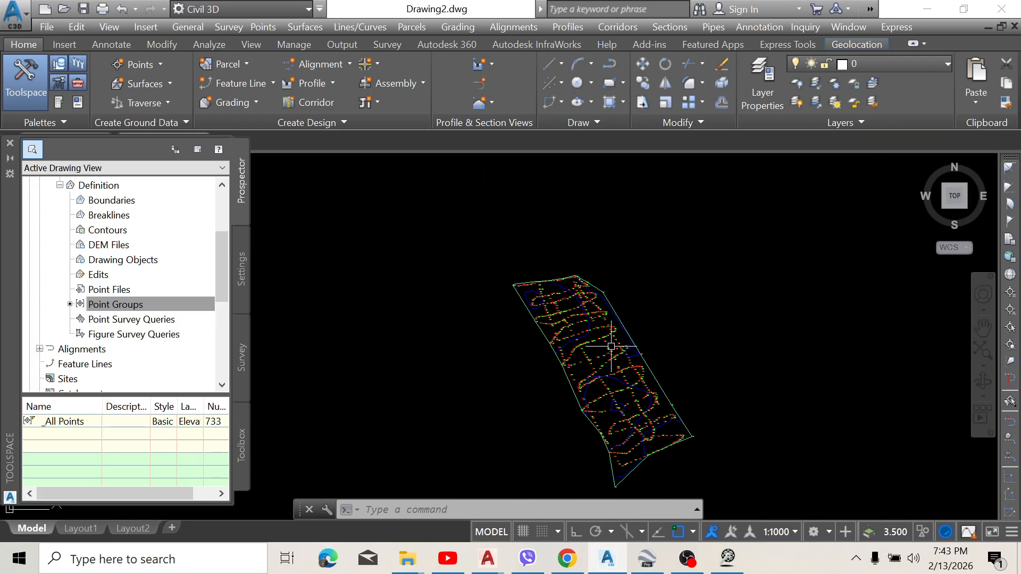
scroll(603, 288, "down", 4)
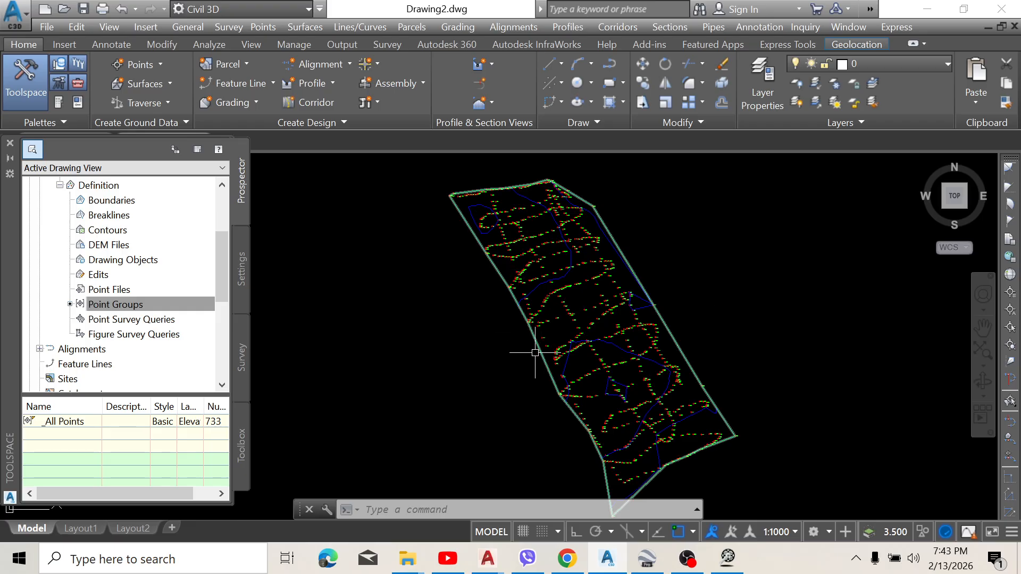
scroll(469, 317, "down", 2)
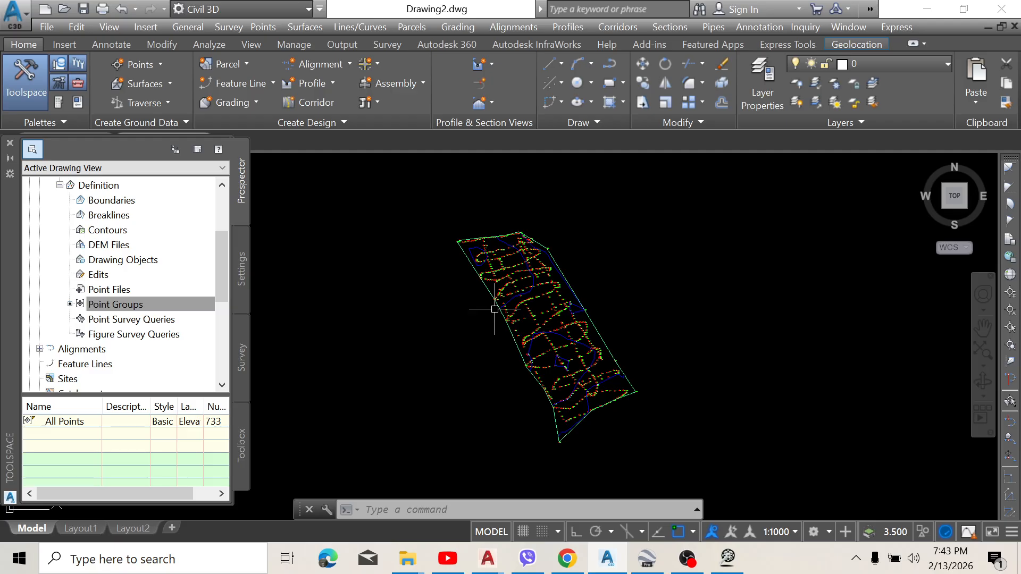
Step: Review the workflow's sources in Google Earth Pro, the GPS Visualizer output page and TCX Converter, returning to the Civil 3D drawing
mouse_move(494, 309)
left_click(647, 558)
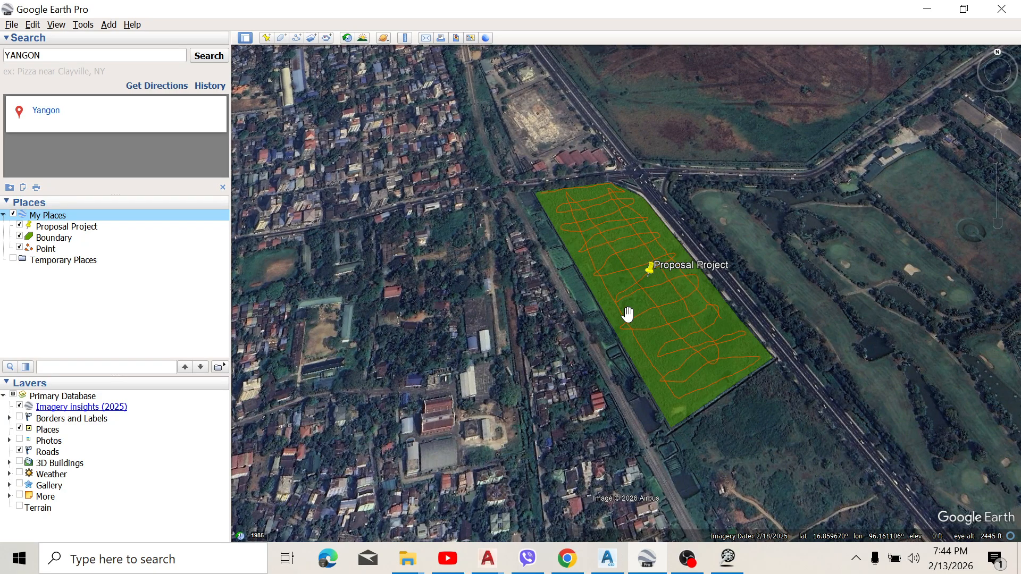
left_click(580, 563)
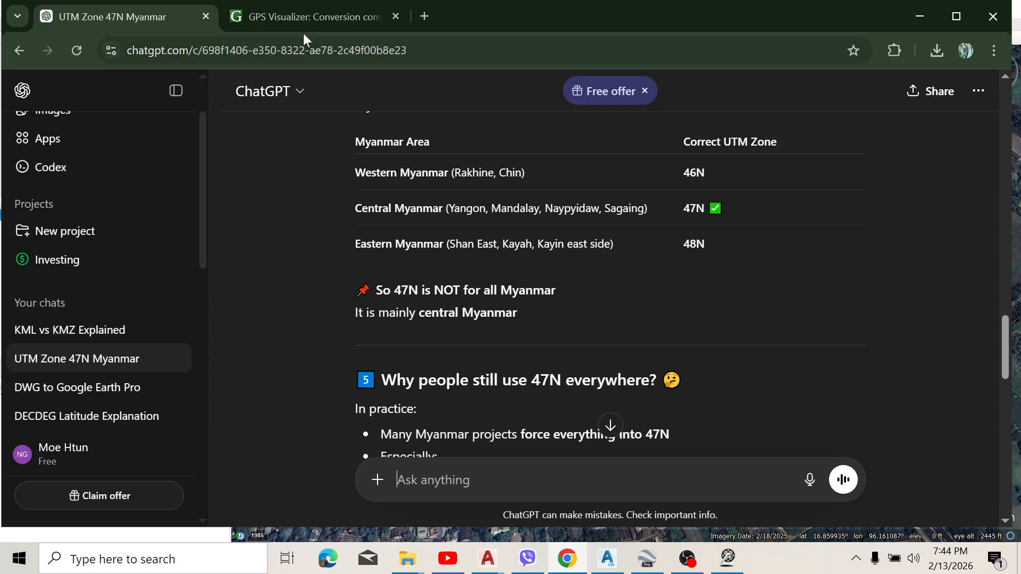
left_click(295, 15)
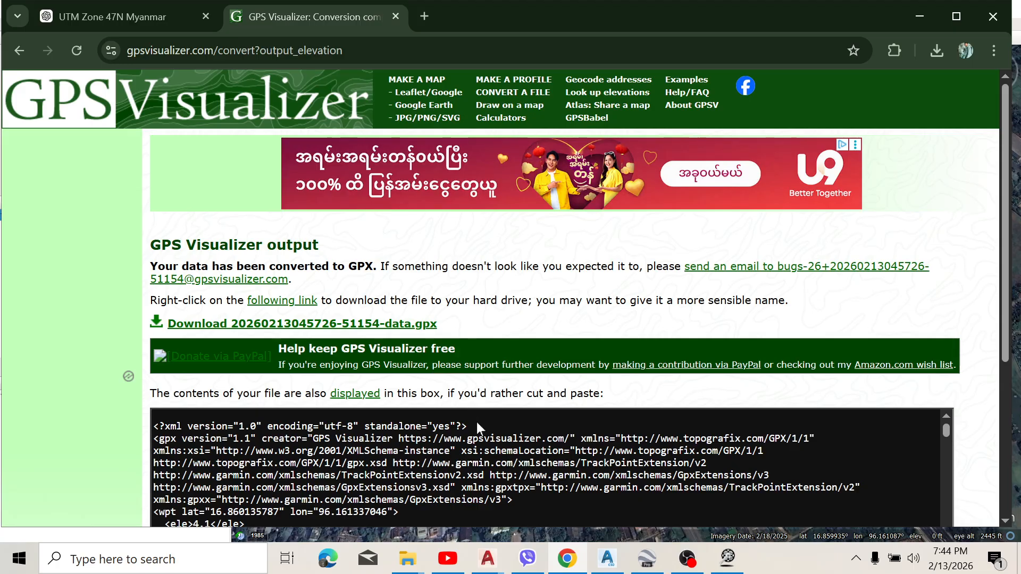
left_click(727, 557)
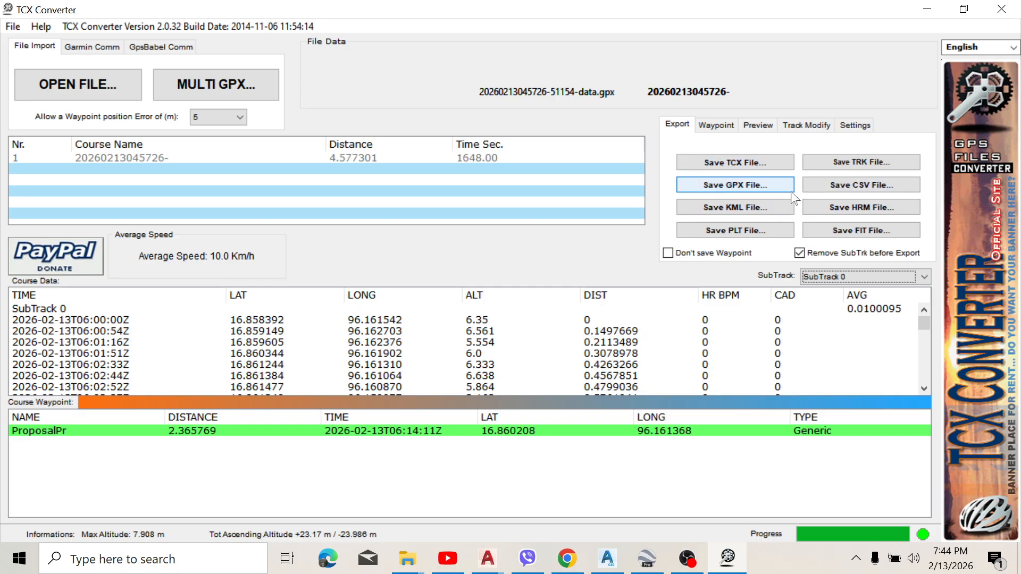
left_click(722, 564)
left_click(607, 558)
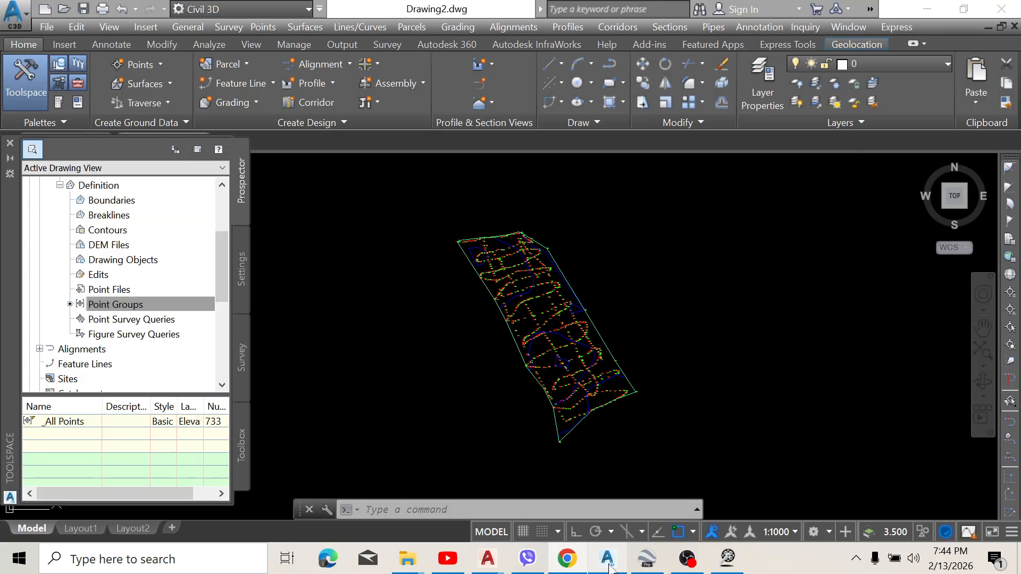
Step: Show the drawing's Toolspace settings and examine the finished PP-PJ 01 surface's contours, border and labelled points
scroll(527, 382, "up", 2)
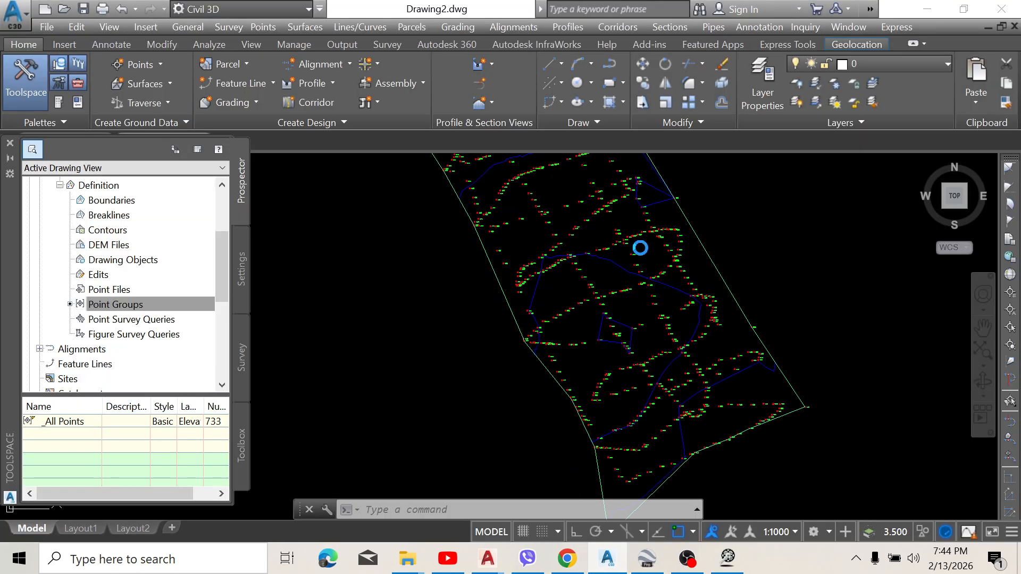
left_click(242, 269)
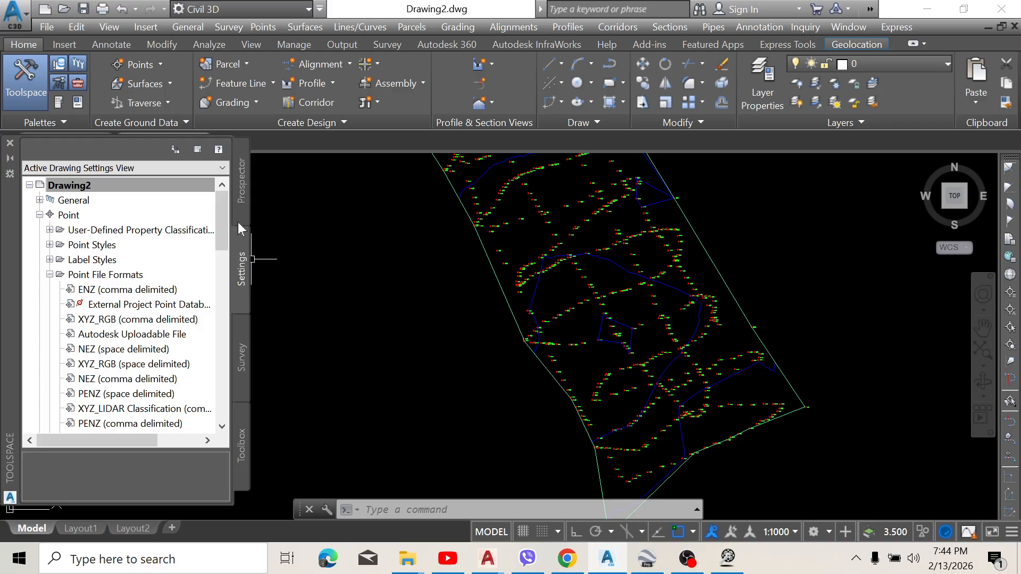
scroll(438, 256, "down", 4)
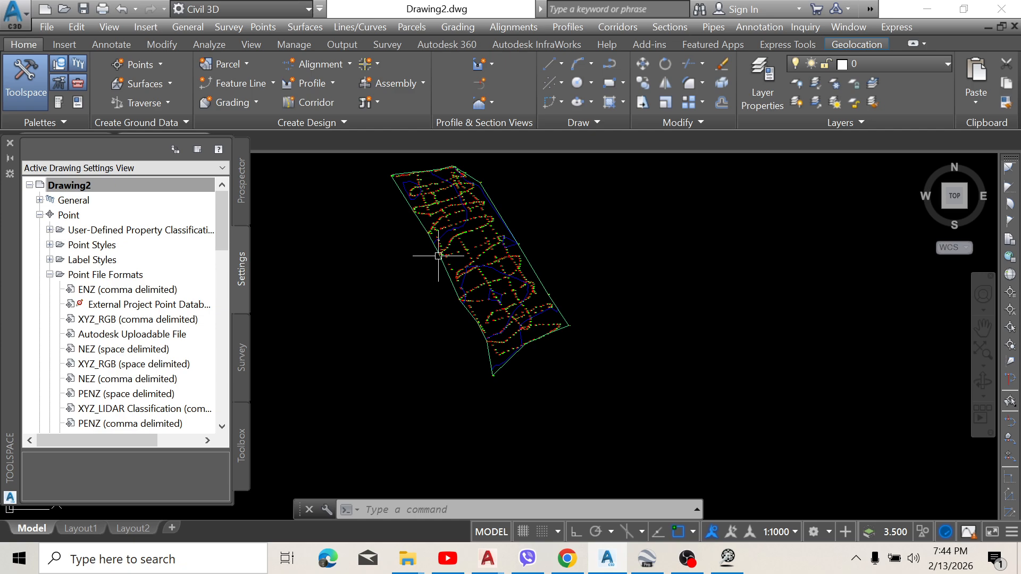
scroll(438, 256, "up", 4)
scroll(466, 292, "down", 5)
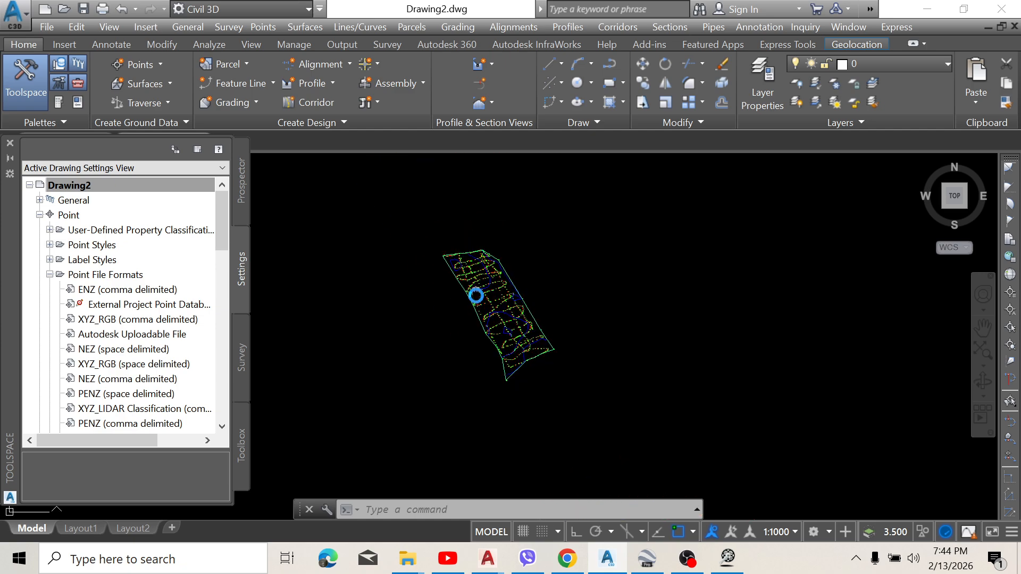
mouse_move(488, 285)
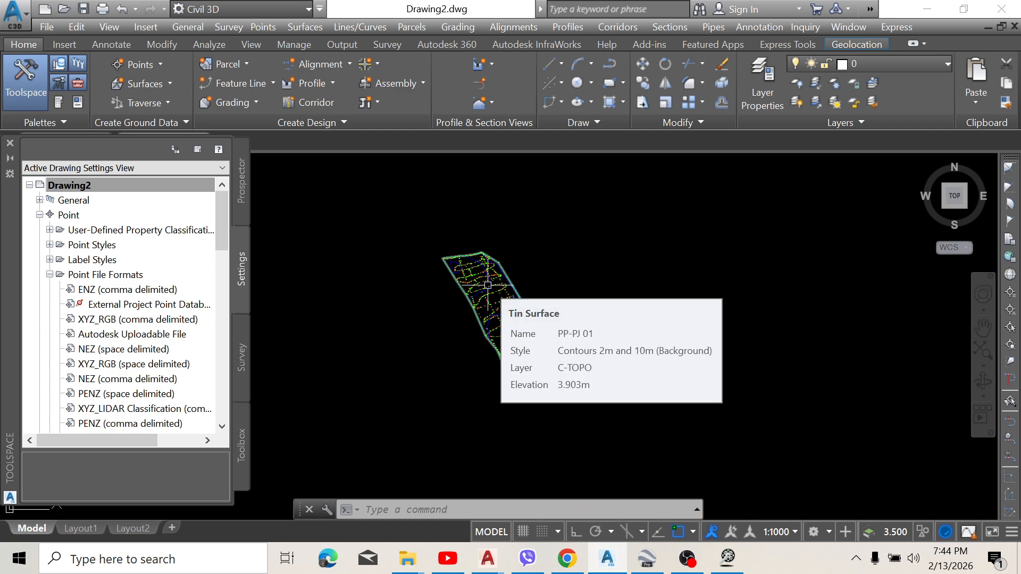
scroll(488, 285, "up", 5)
scroll(643, 287, "down", 2)
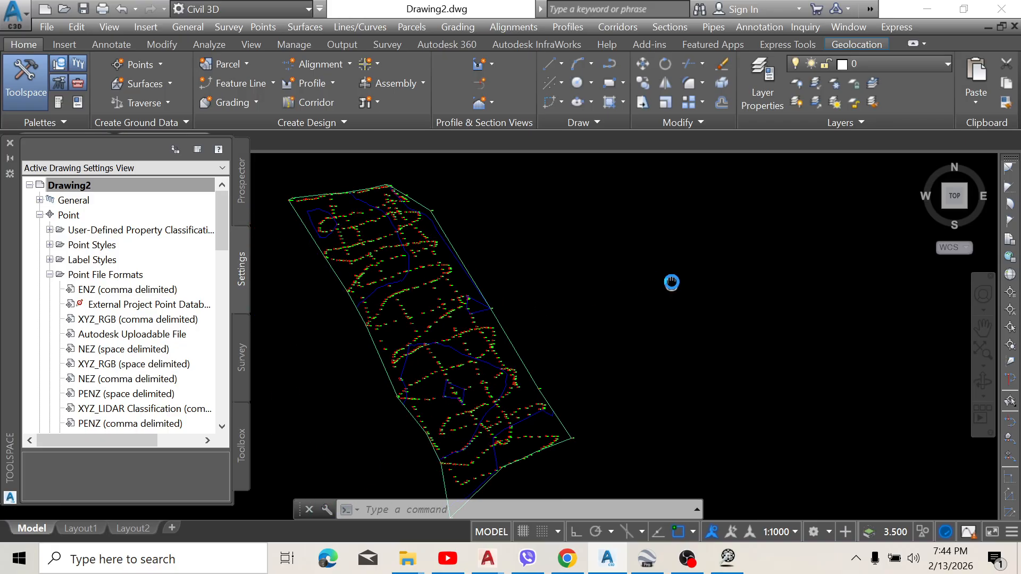
middle_click_drag(548, 293, 610, 275)
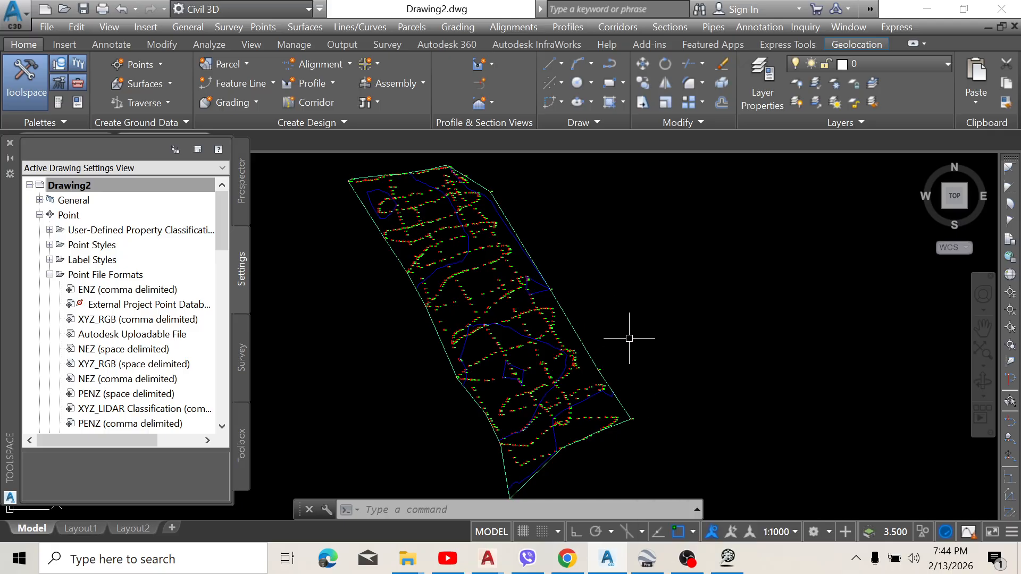
middle_click_drag(614, 301, 668, 337)
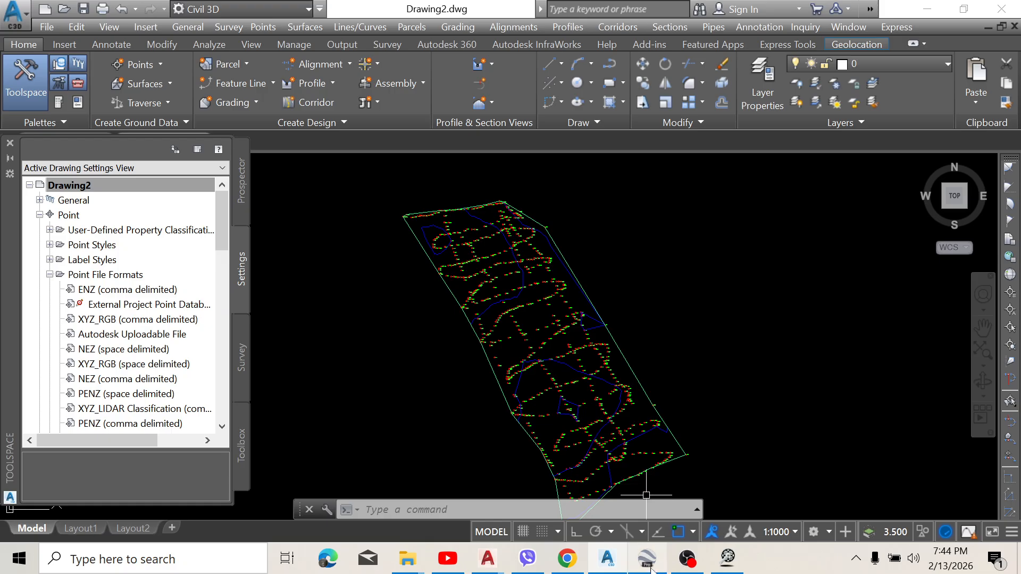
mouse_move(647, 559)
scroll(597, 318, "up", 3)
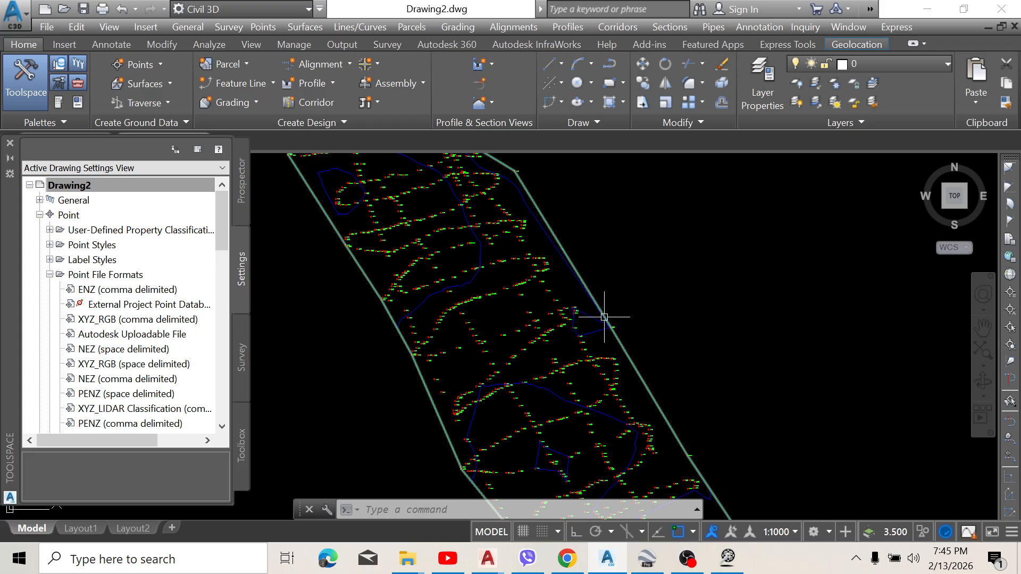
scroll(601, 317, "down", 3)
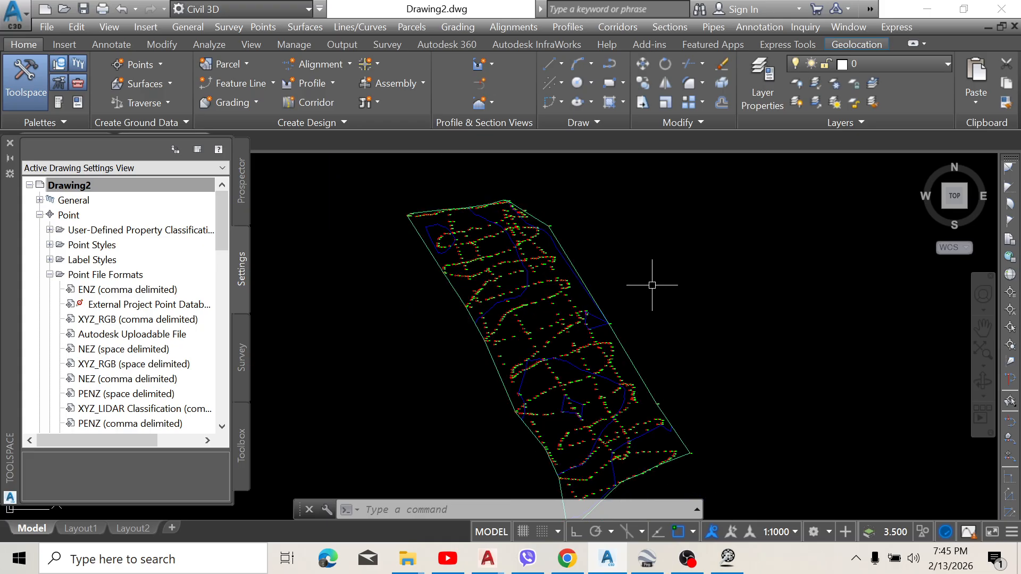